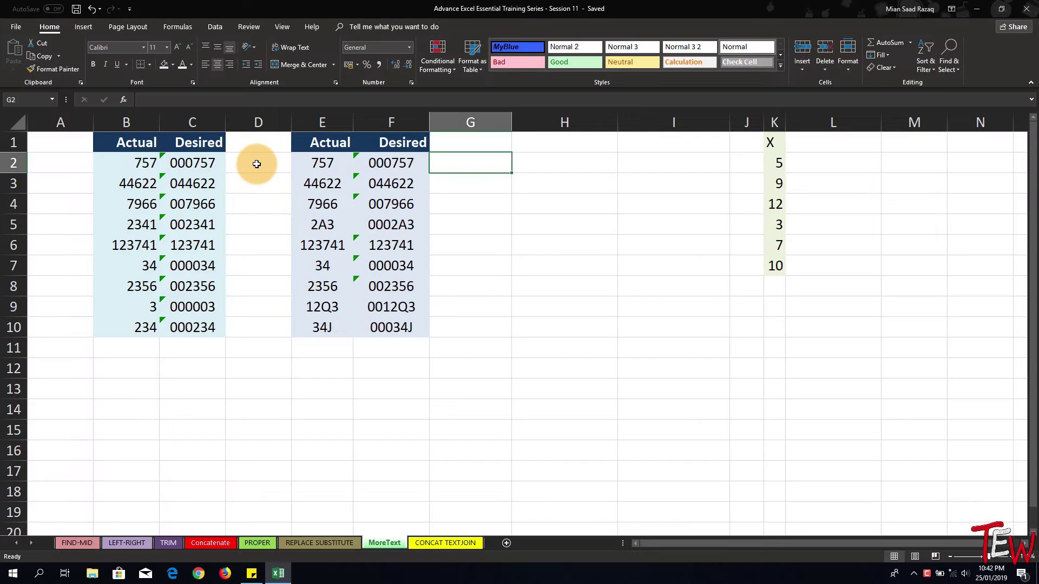
Step: Check the Actual 757 and Desired 000757 values, then widen column A to 14.14
click(258, 164)
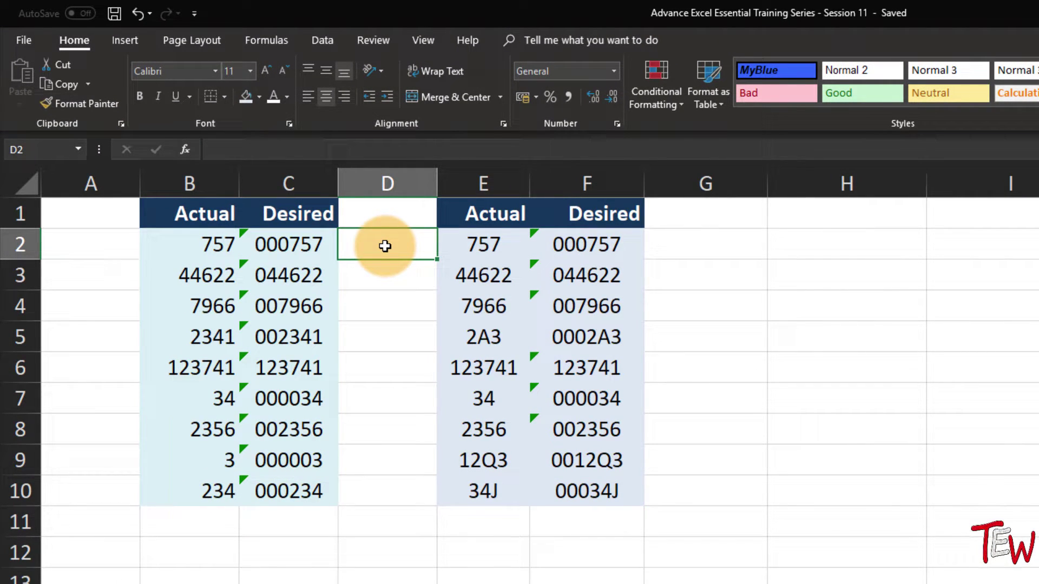
click(200, 244)
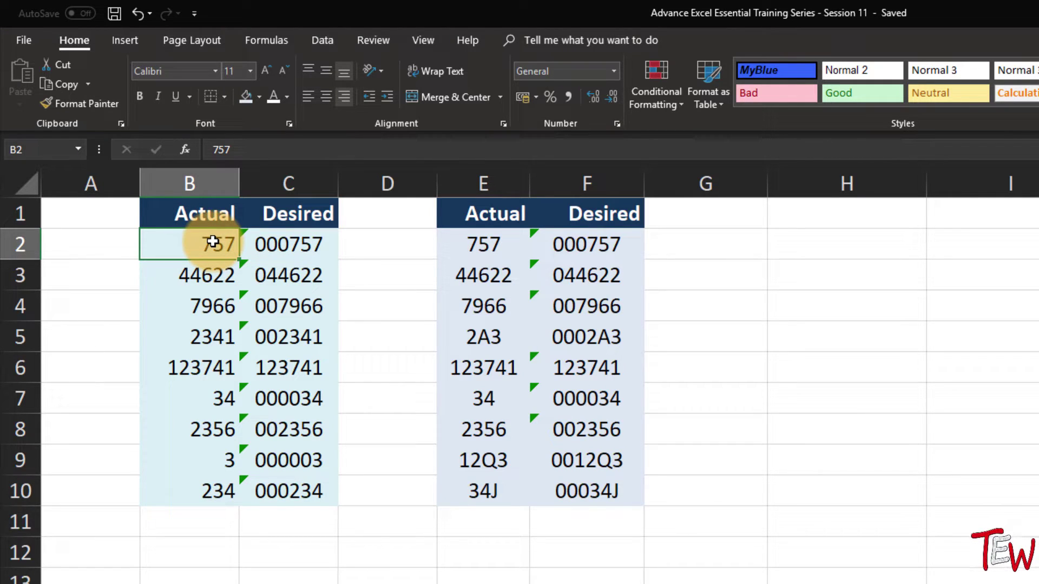
click(276, 240)
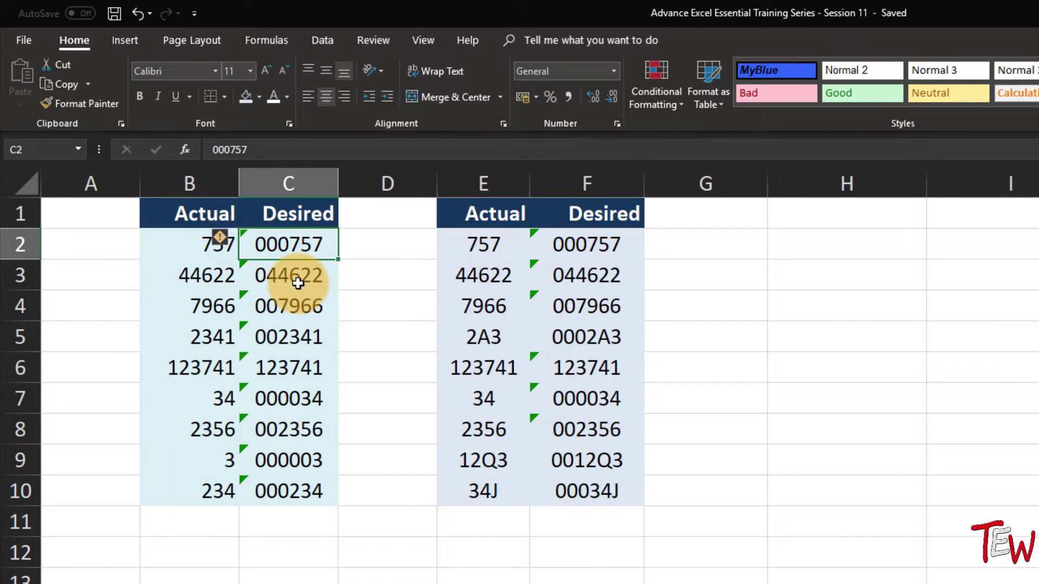
drag(140, 182, 204, 202)
Step: Enter =TEXT(B2,"000000") in A2 to show 757 as 000757
click(142, 233)
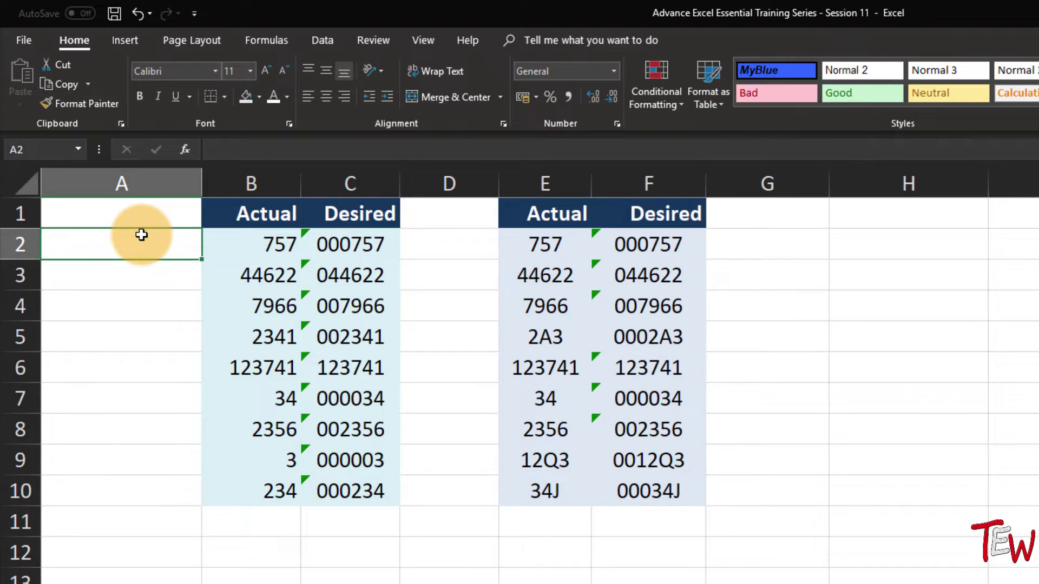
text(=text)
key(Tab)
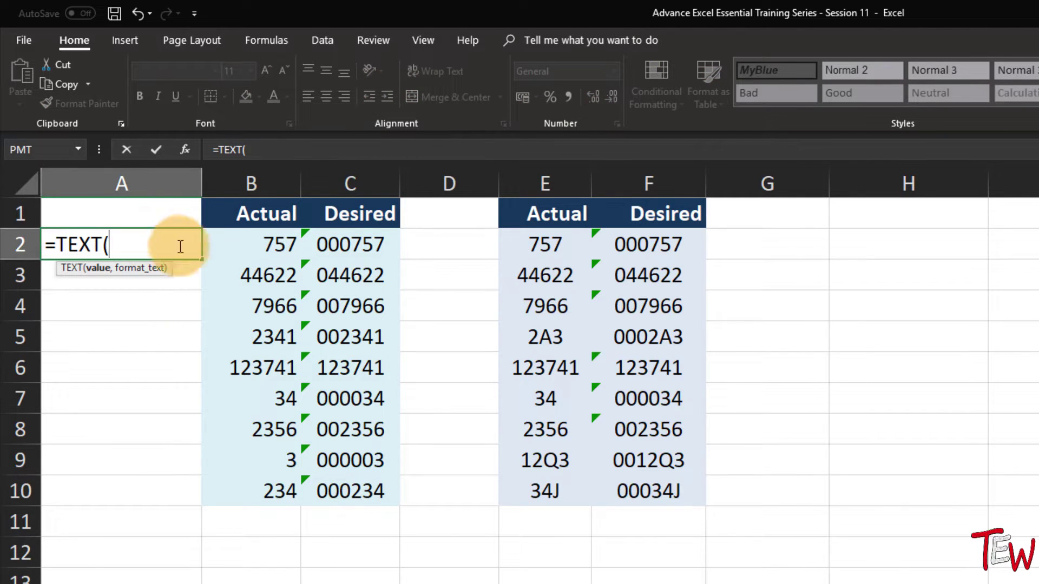
click(256, 247)
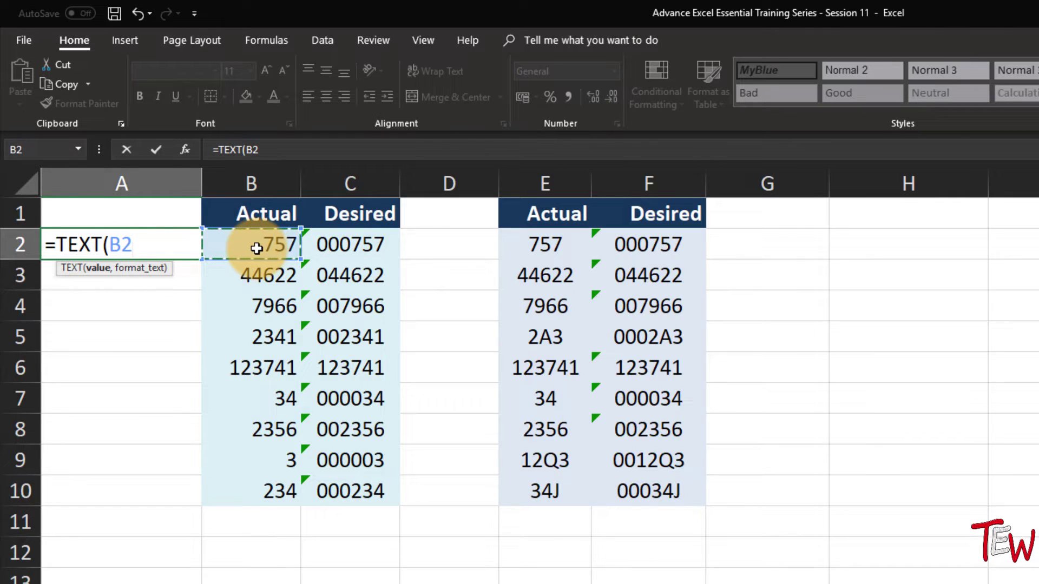
text(,)
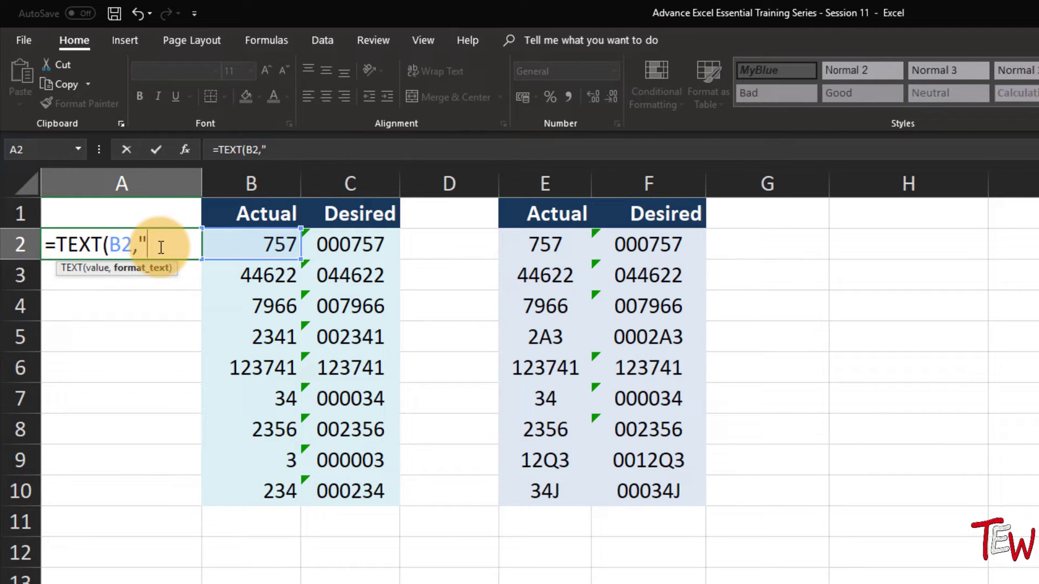
text())
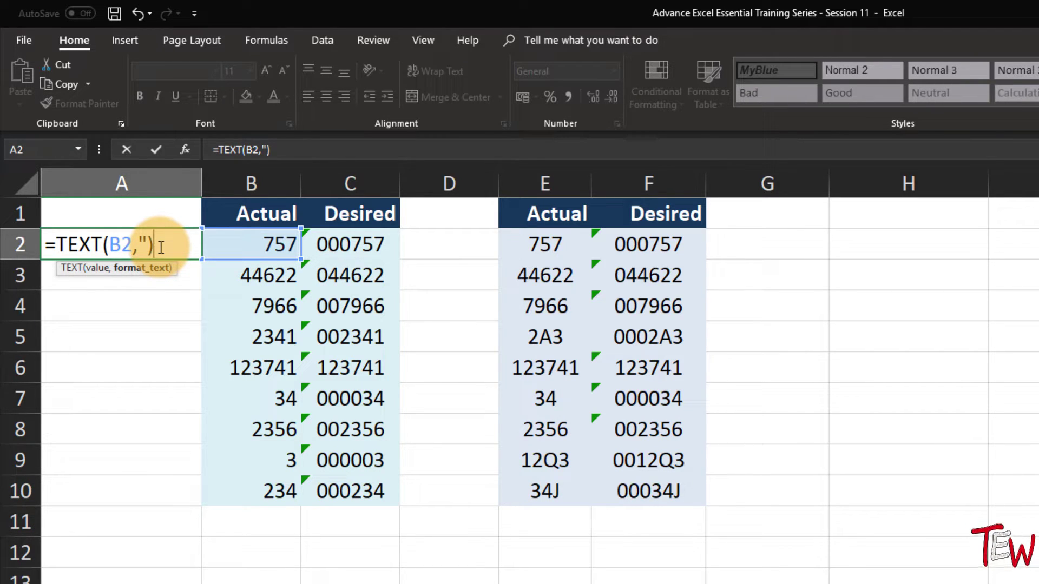
key(BackSpace)
text(000)
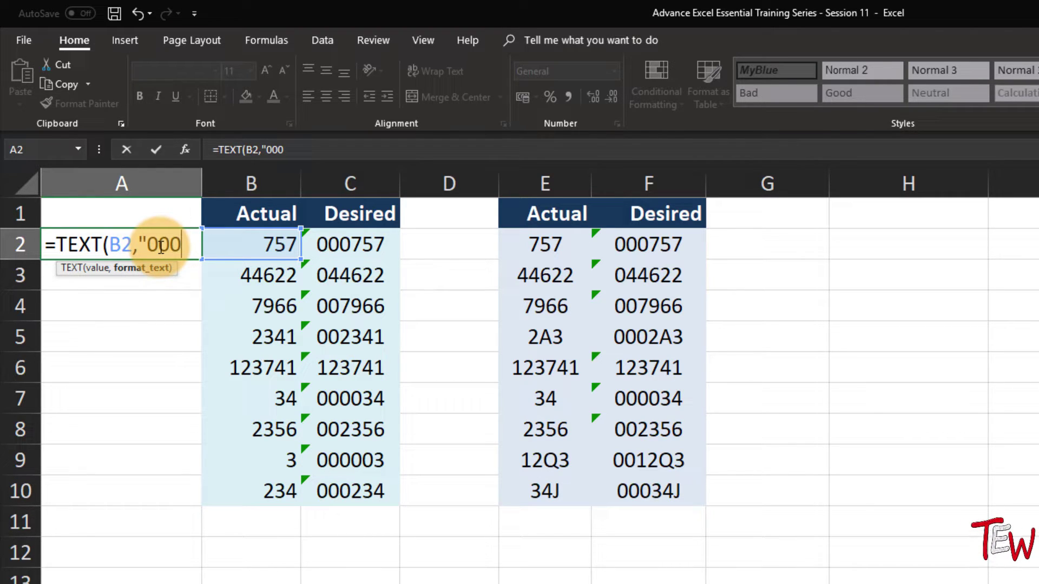
text(000)
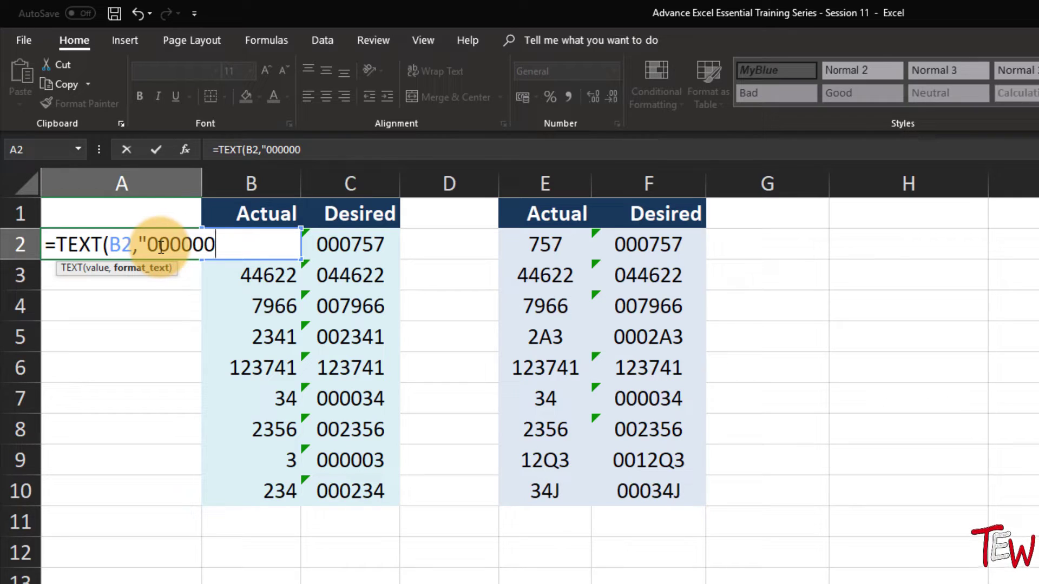
text(")
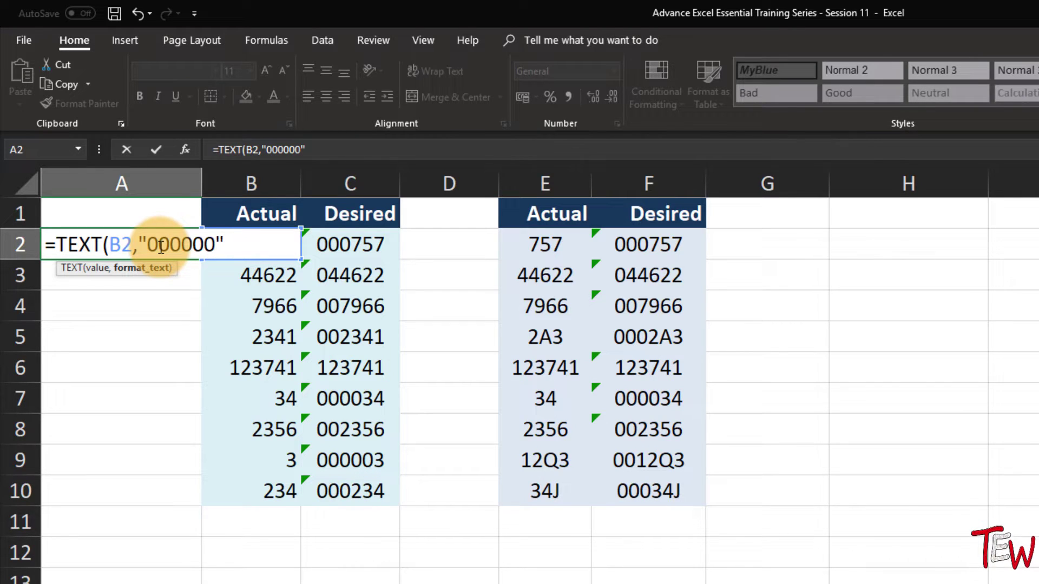
key(Return)
click(161, 247)
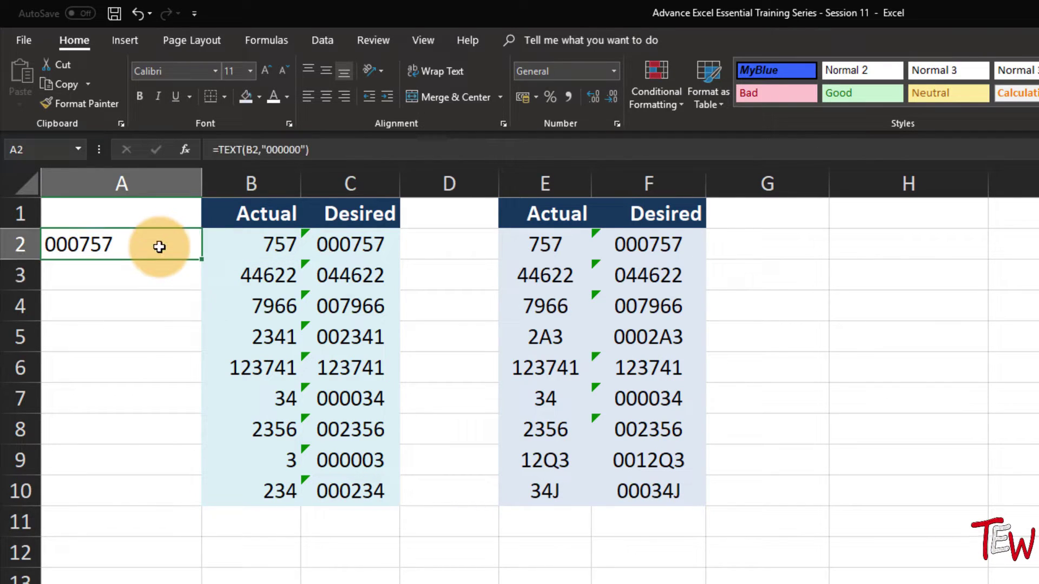
double_click(161, 248)
Step: Widen column A further and reconfirm A2's TEXT formula
key(Escape)
drag(198, 184, 260, 187)
double_click(213, 251)
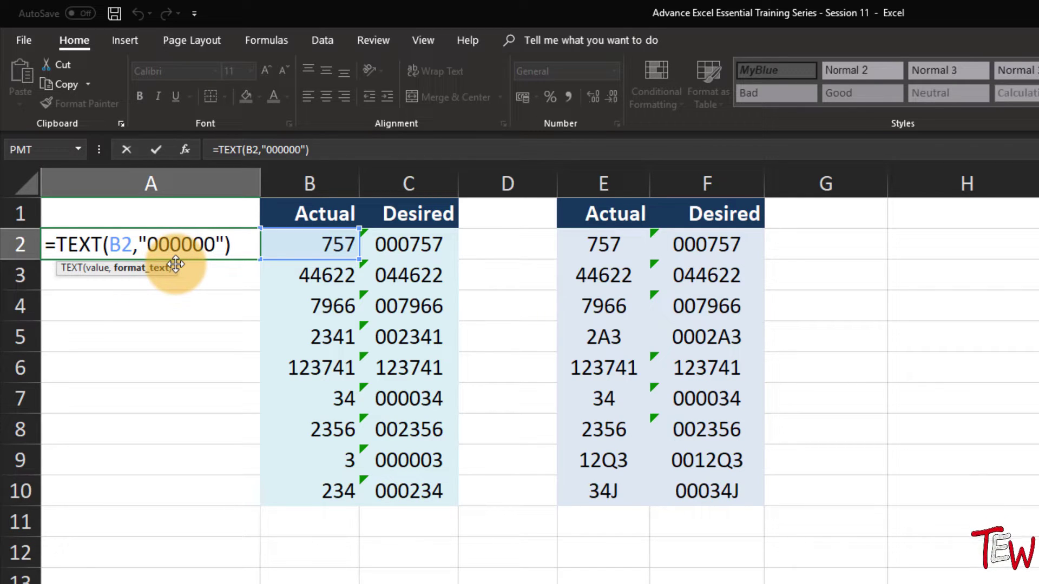
key(ctrl+Return)
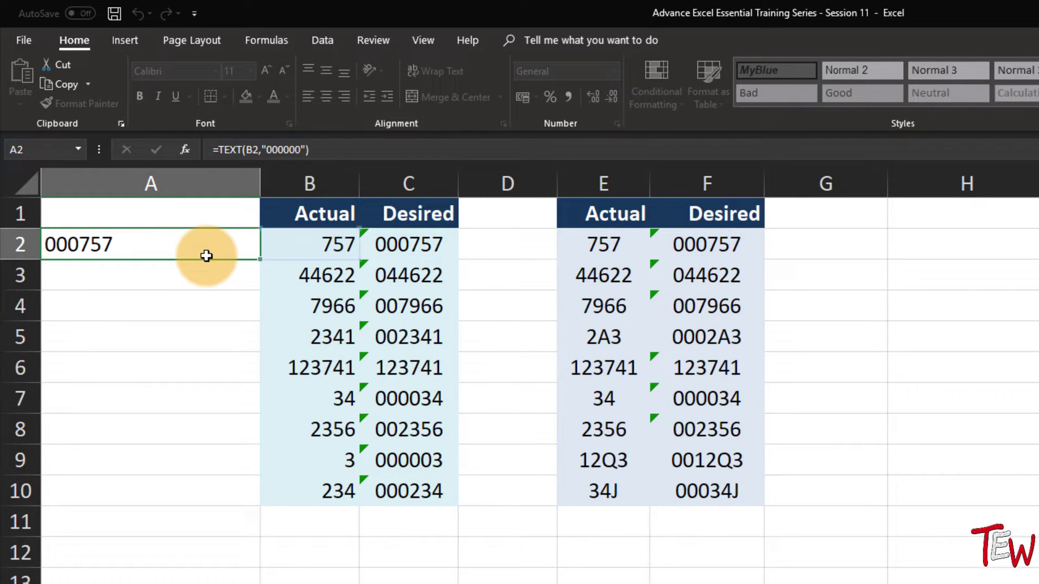
Step: Fill A2's TEXT formula down to A10 and verify the copied formula in A7
double_click(259, 260)
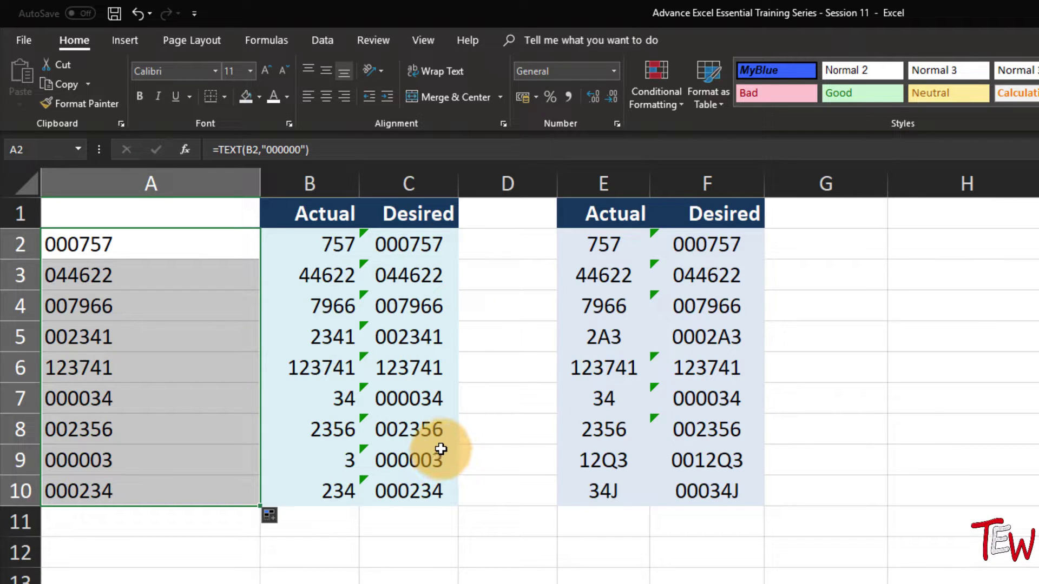
double_click(139, 408)
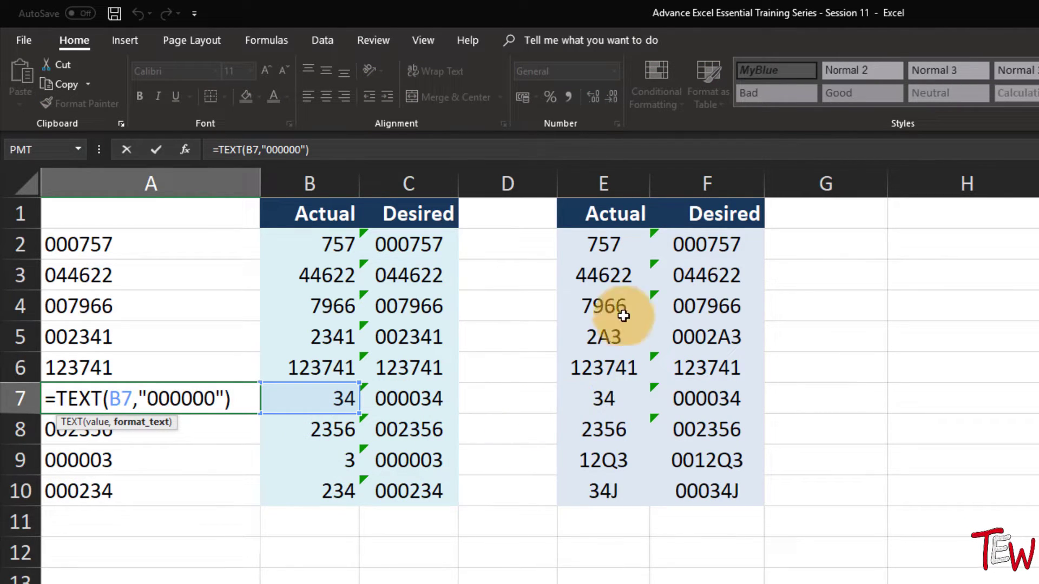
key(ctrl+Return)
click(227, 250)
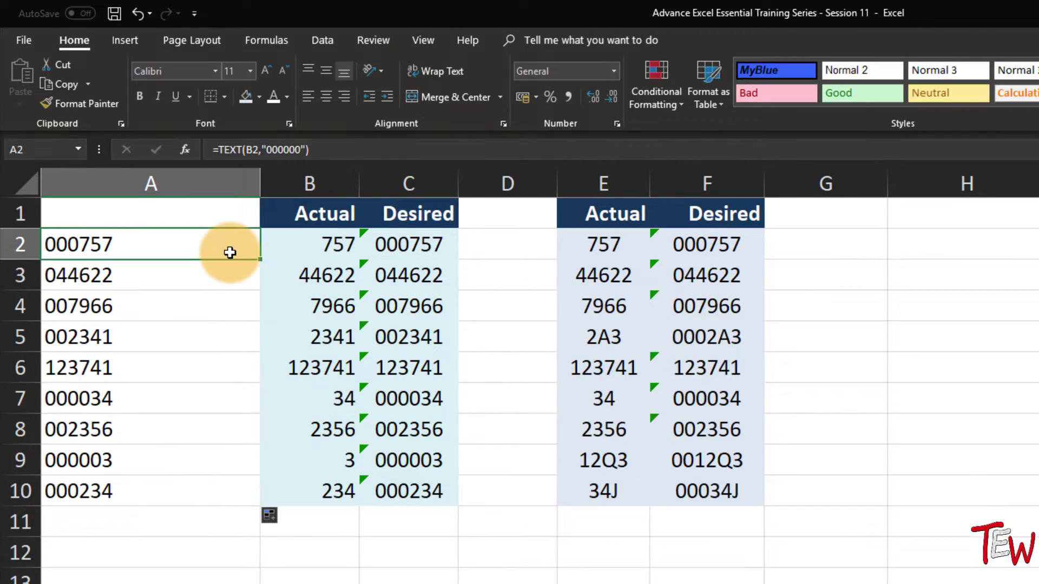
Step: Copy the TEXT formula to D2, fill it to D10, narrow column D, and select F2:F10
drag(242, 258, 504, 250)
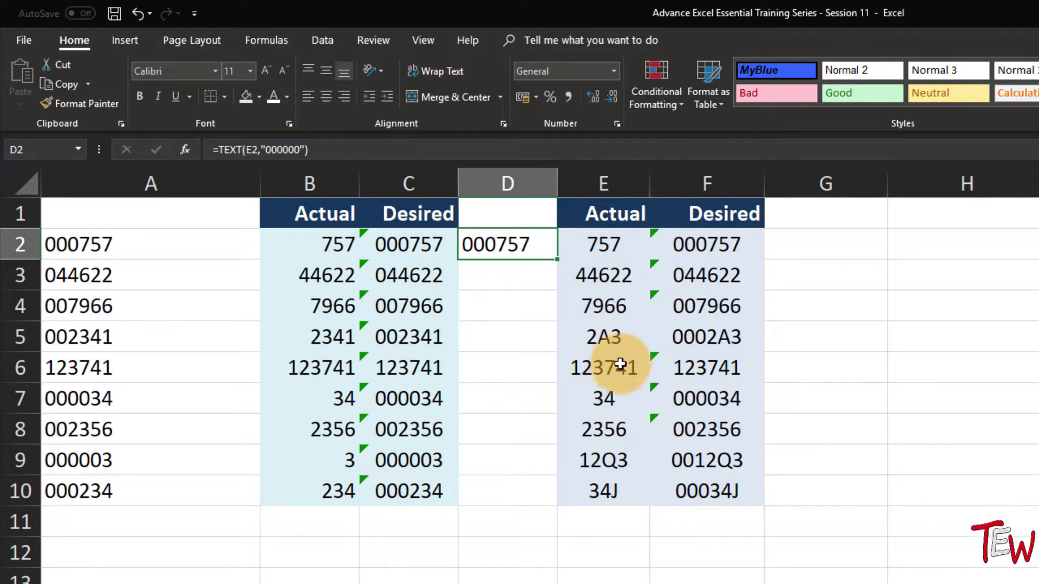
double_click(558, 261)
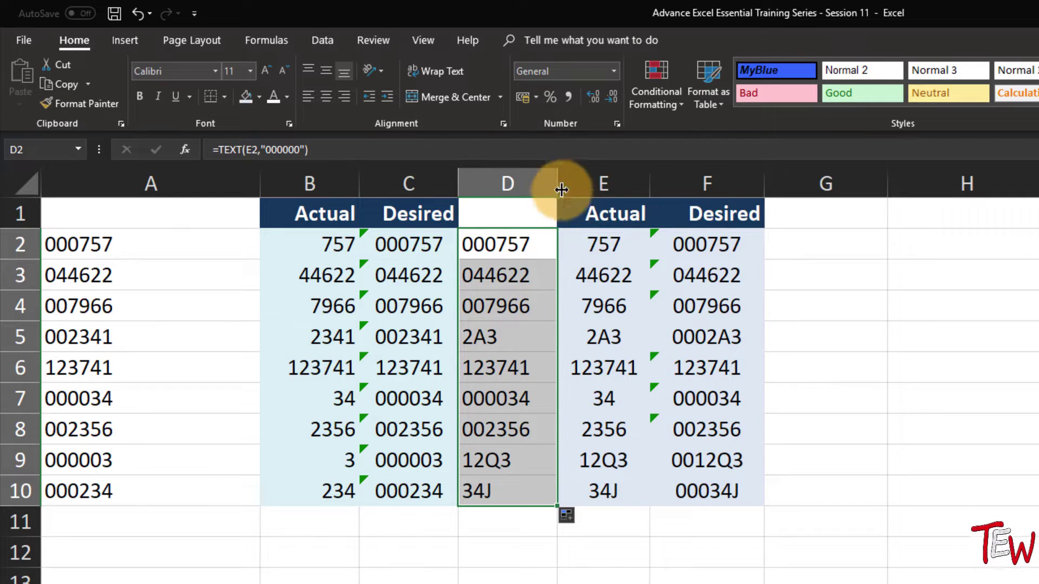
drag(554, 181, 538, 181)
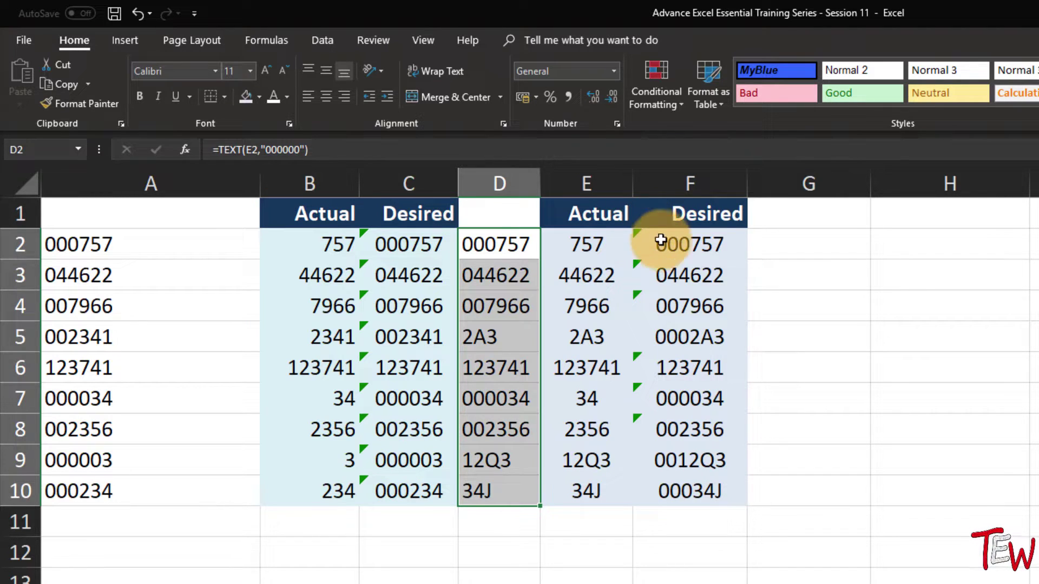
drag(663, 242, 706, 501)
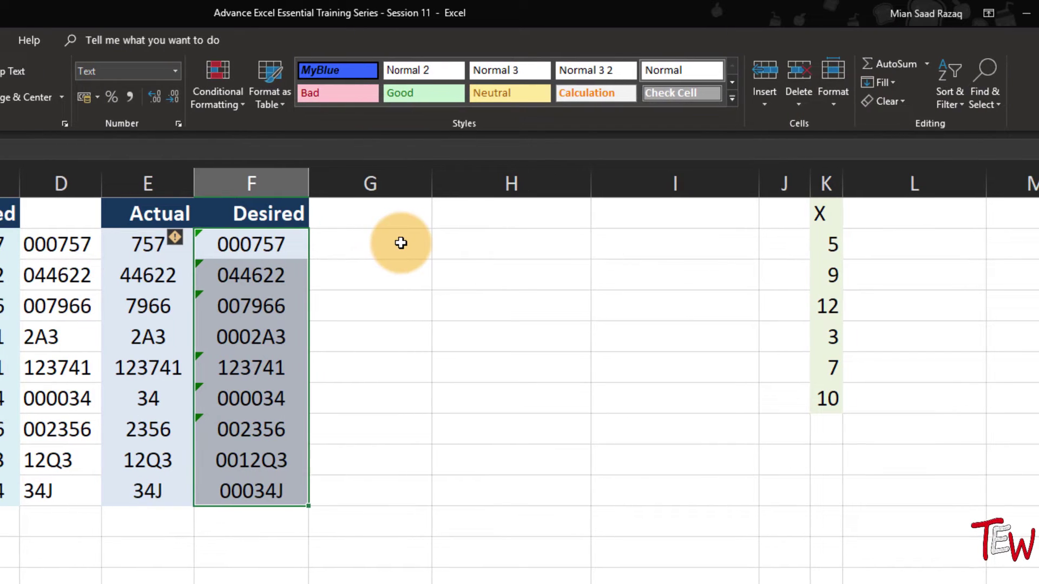
Step: Enter =REPT(K1,5) in I2 to repeat K1's character five times
click(649, 244)
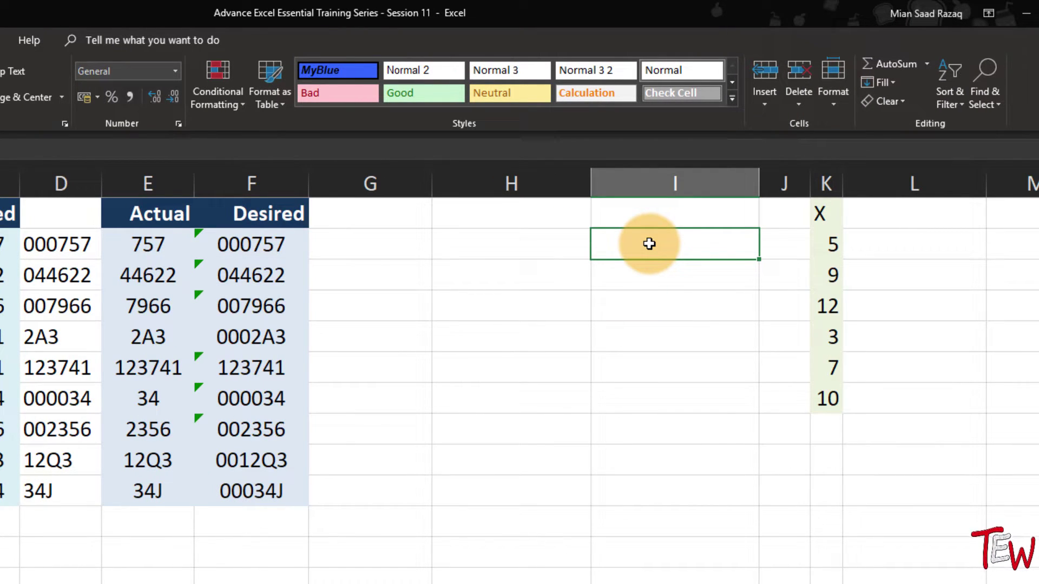
text(=rep)
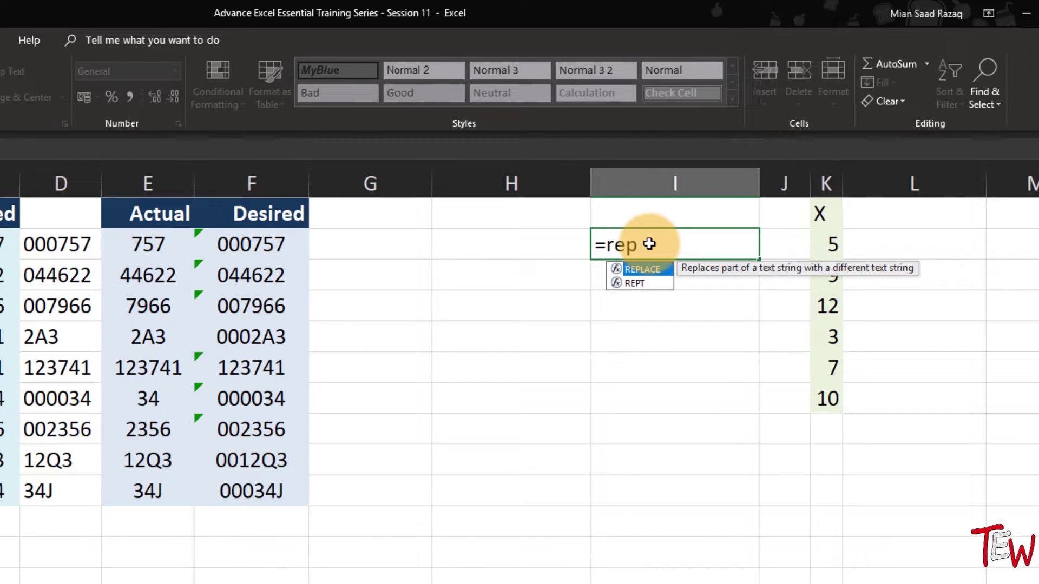
key(Down)
key(Tab)
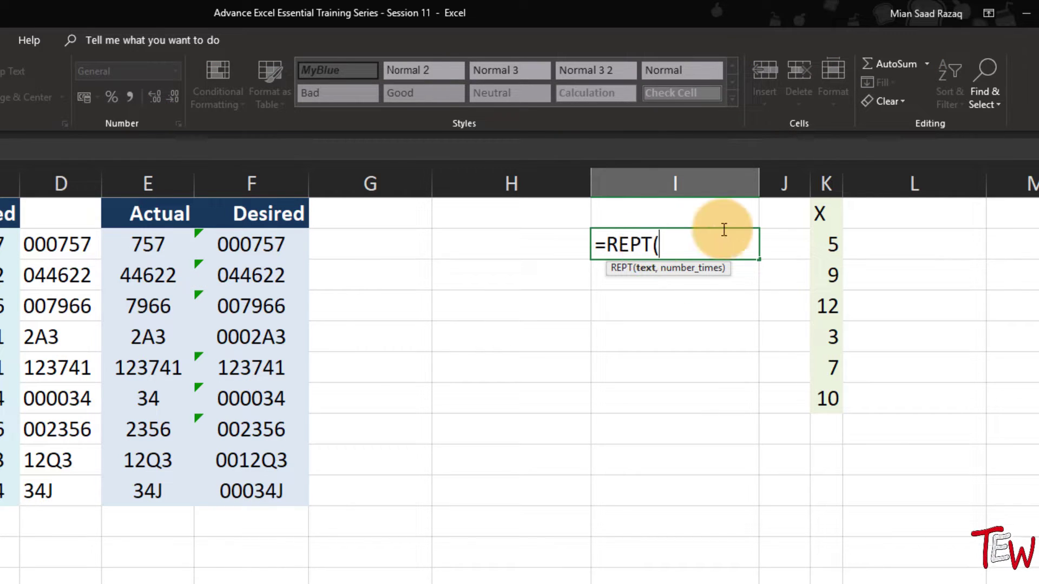
click(833, 216)
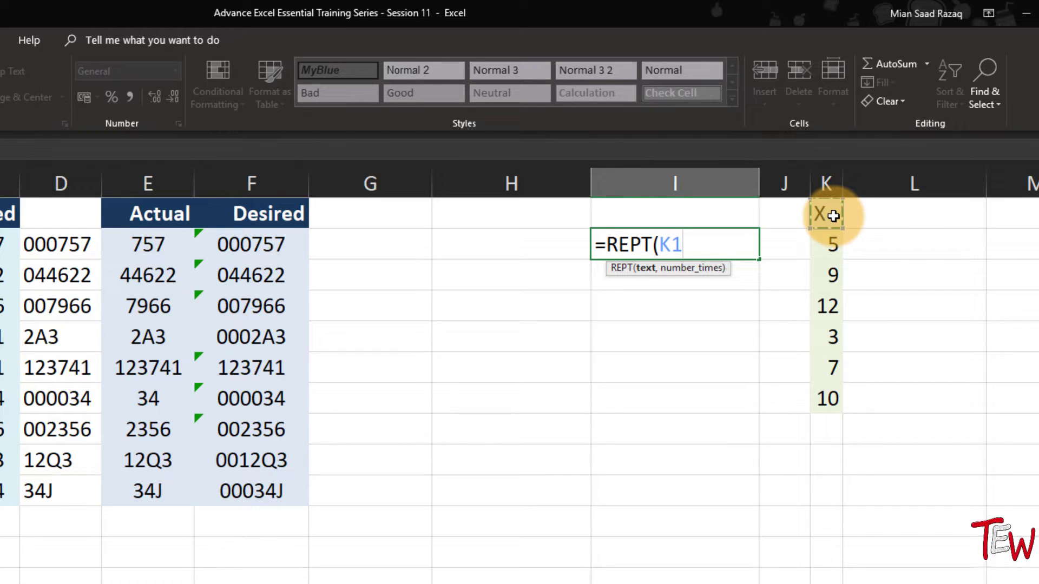
text(,5)
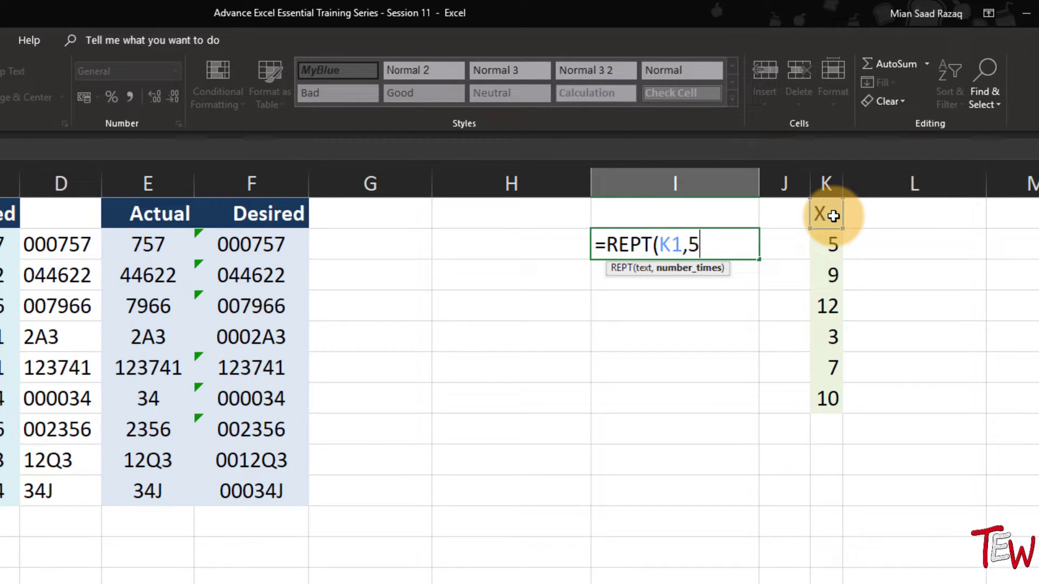
key(Return)
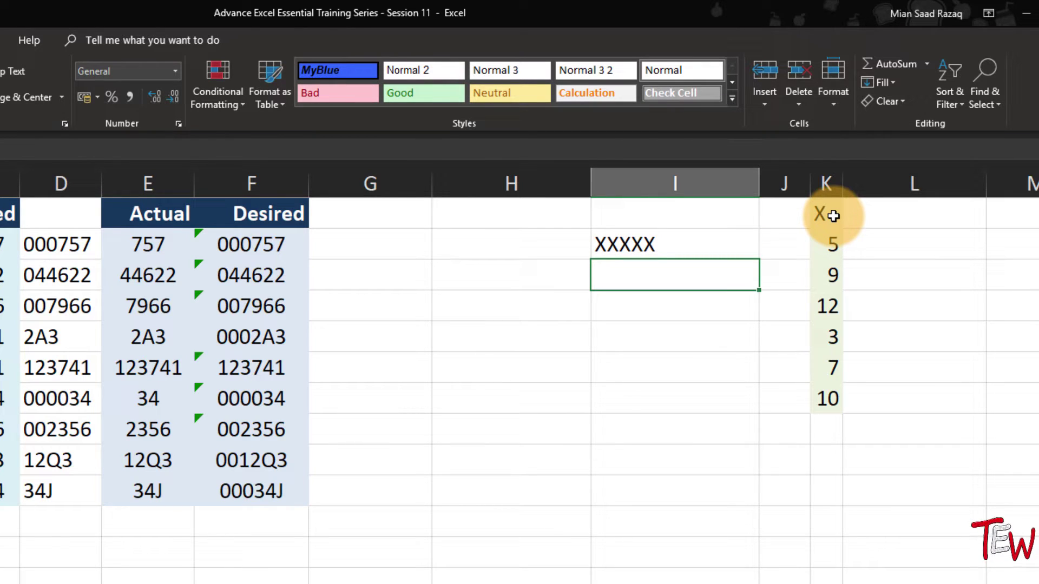
Step: Change K1 to an asterisk so I2 shows *****
click(833, 216)
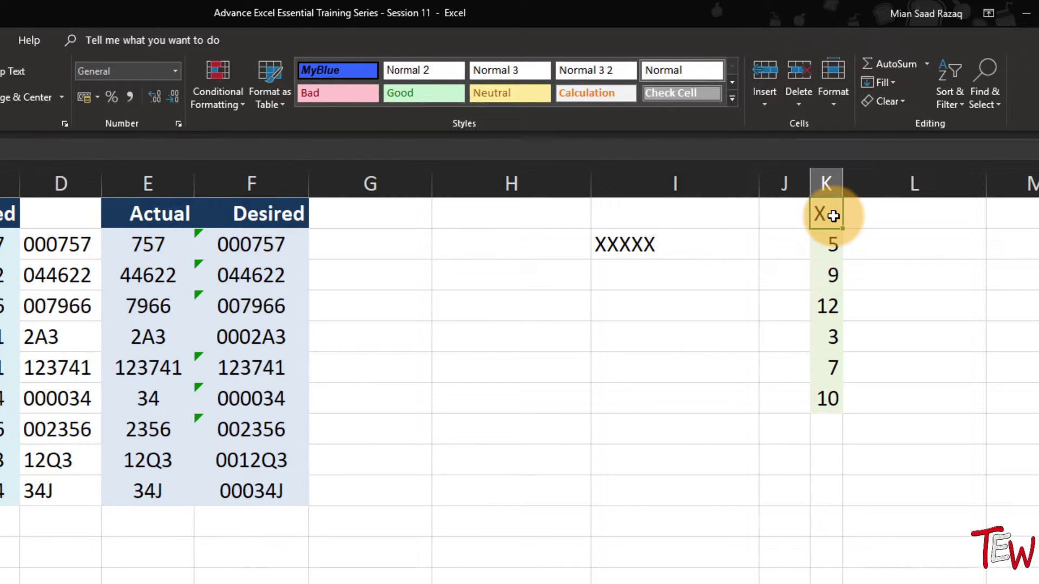
text(*)
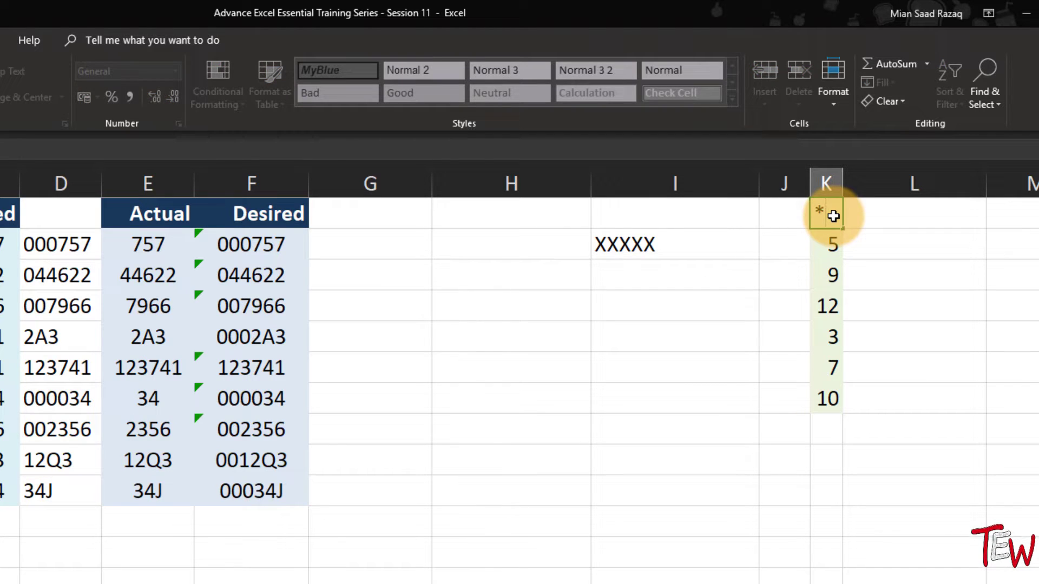
key(Return)
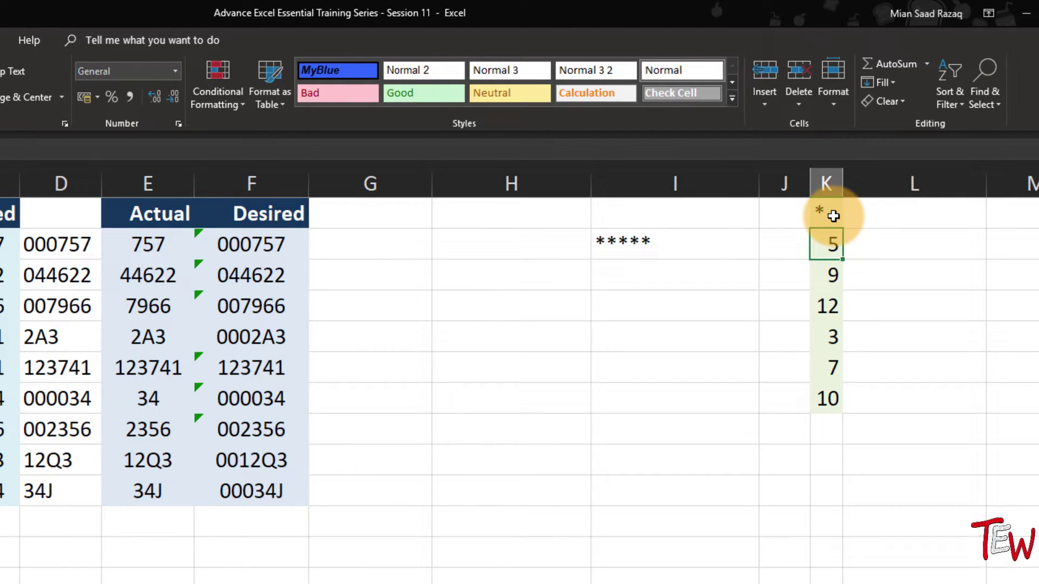
click(485, 244)
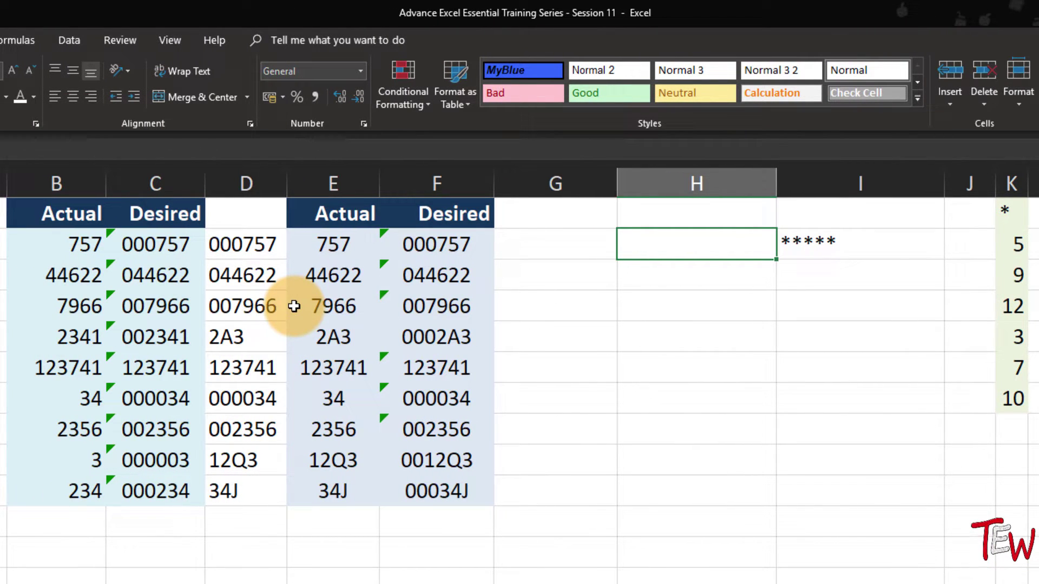
Step: Enter =LEN(E2) in H2 to count the characters of code 757
click(331, 250)
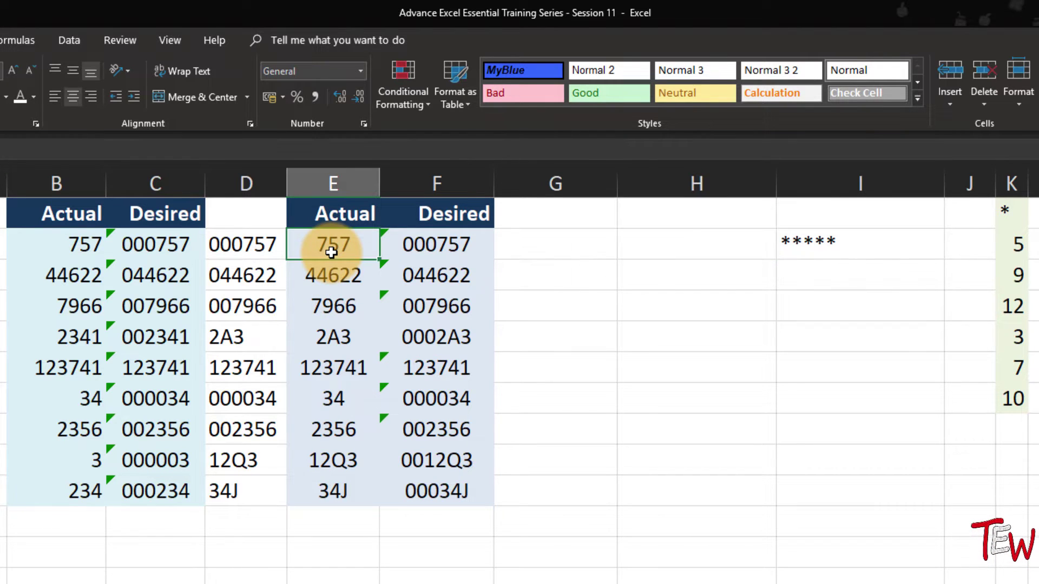
click(331, 341)
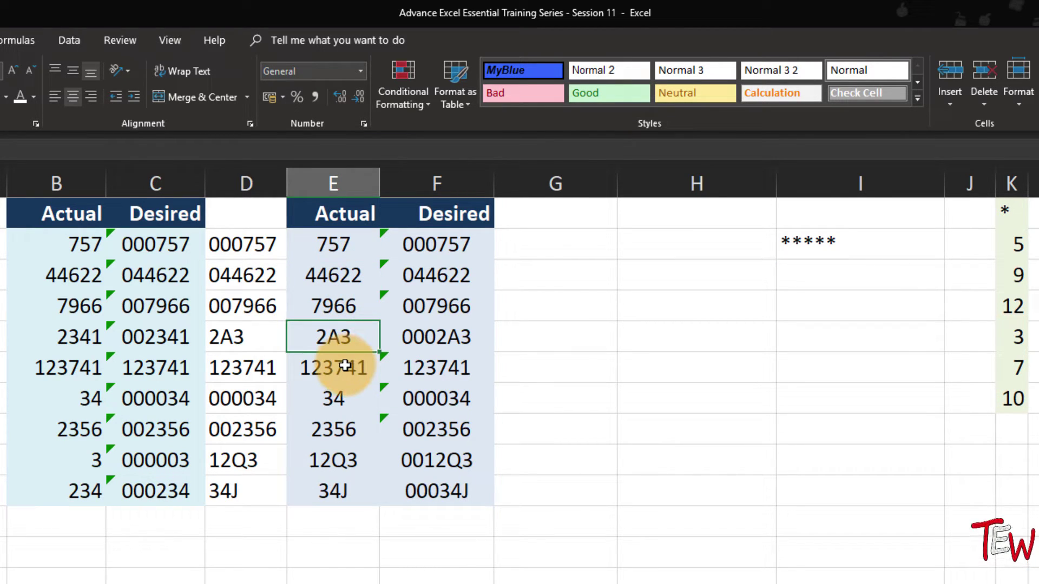
click(683, 248)
text(=len)
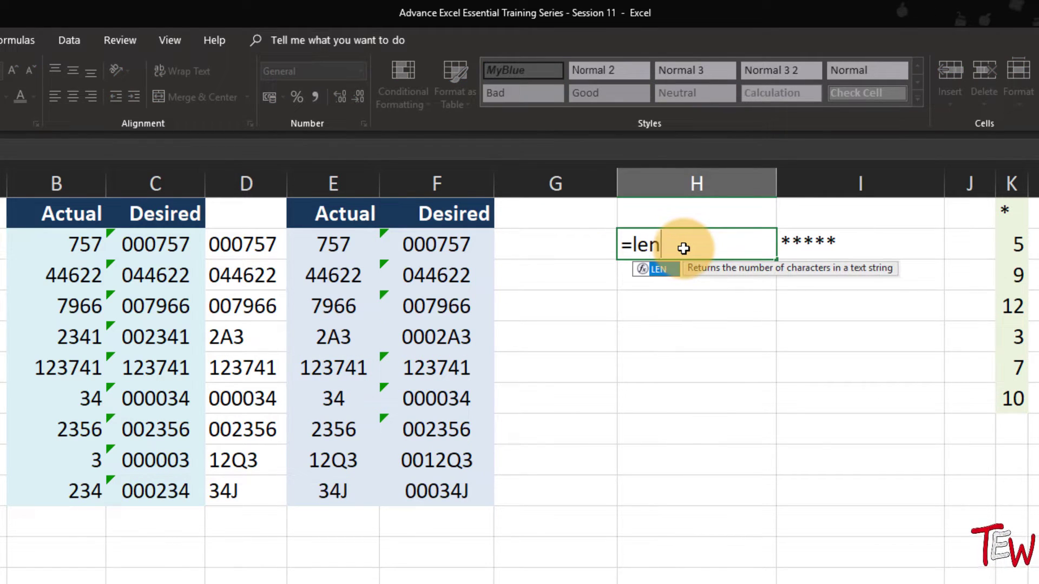
key(Tab)
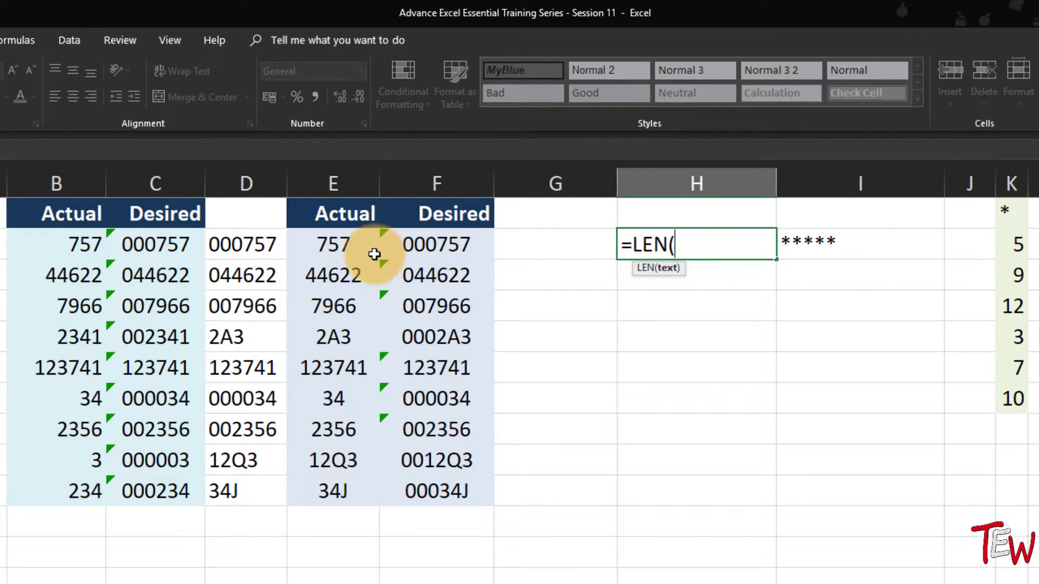
click(355, 251)
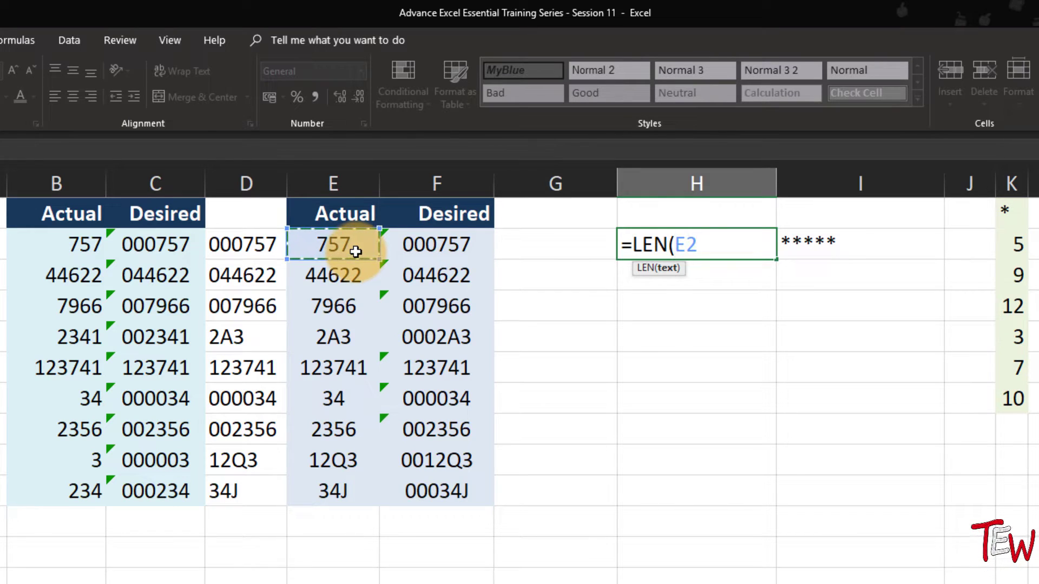
key(Return)
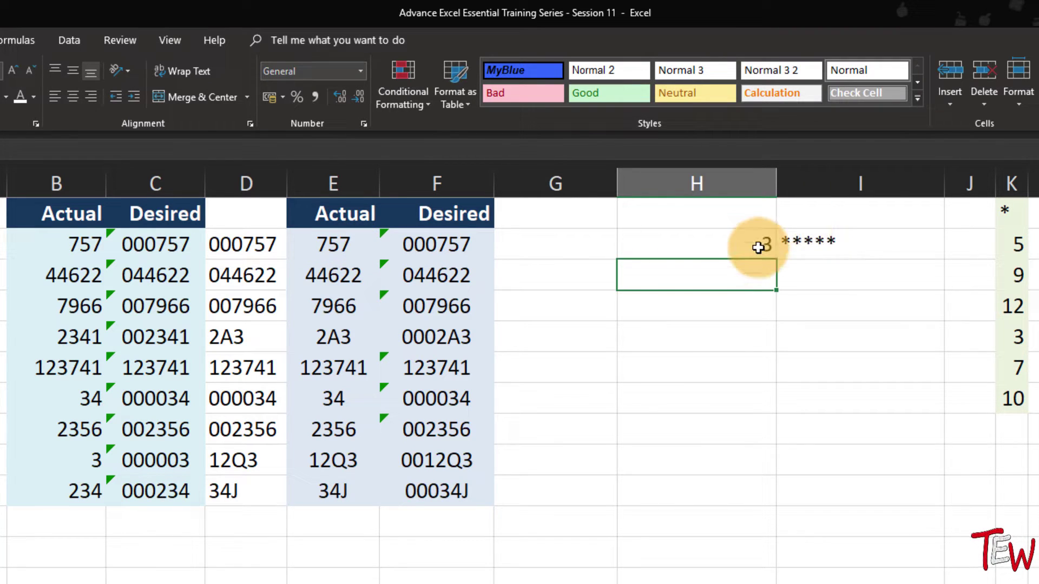
Step: Fill the LEN formula down to H10 and compare counts for codes like 7966 and 44622
click(753, 250)
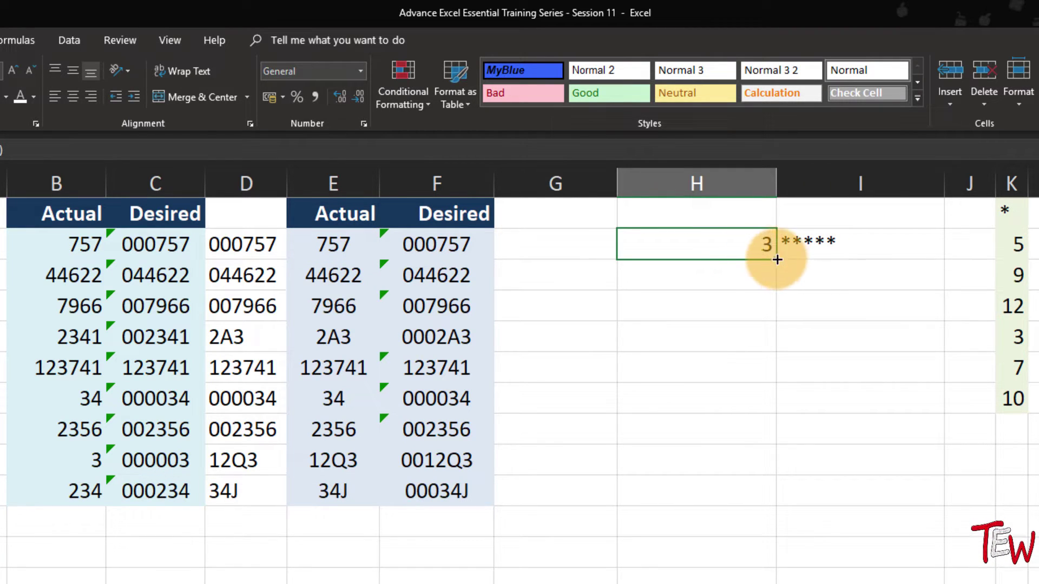
drag(777, 260, 760, 495)
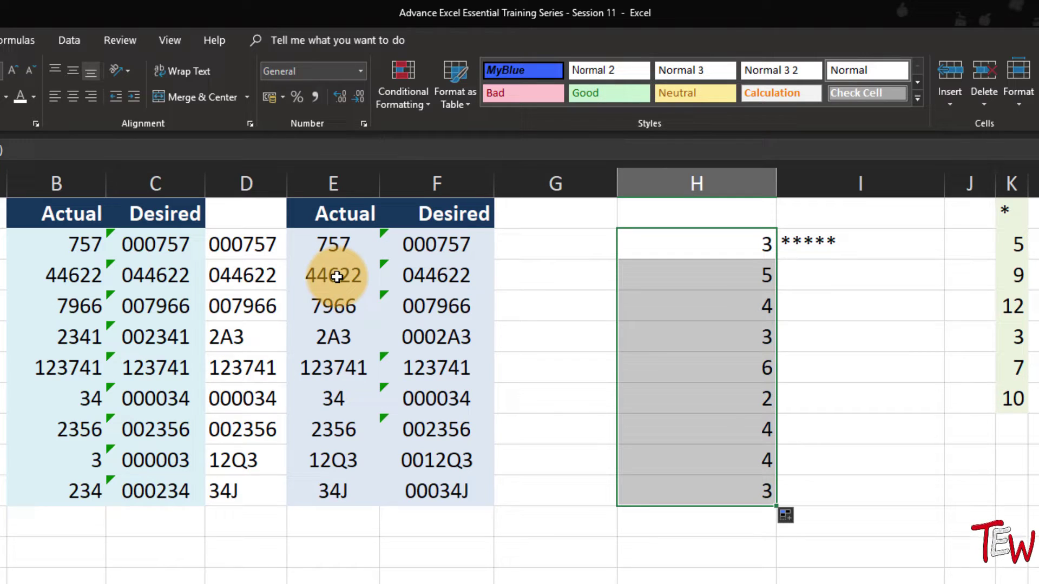
click(355, 302)
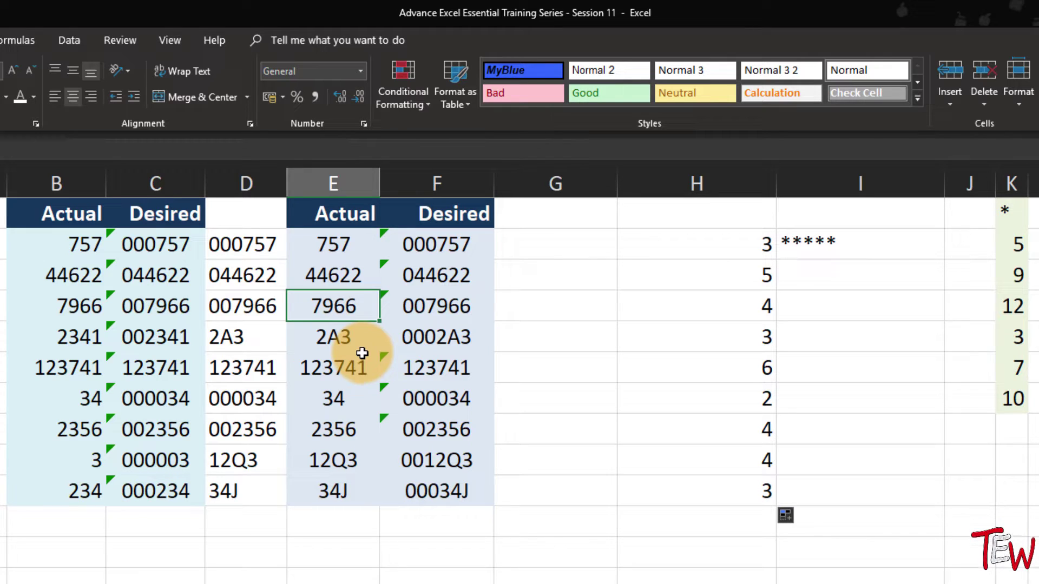
click(339, 278)
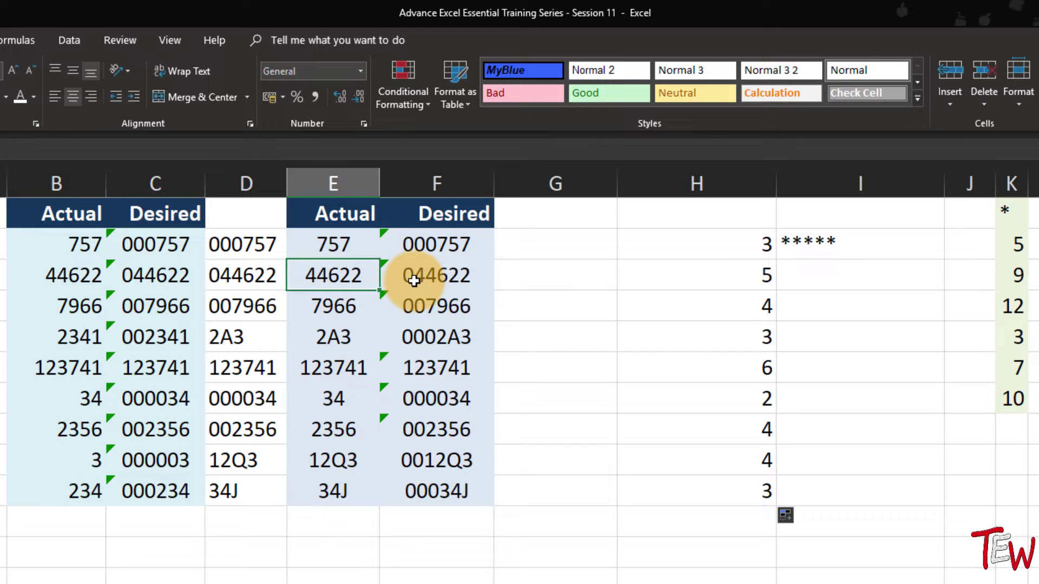
click(712, 245)
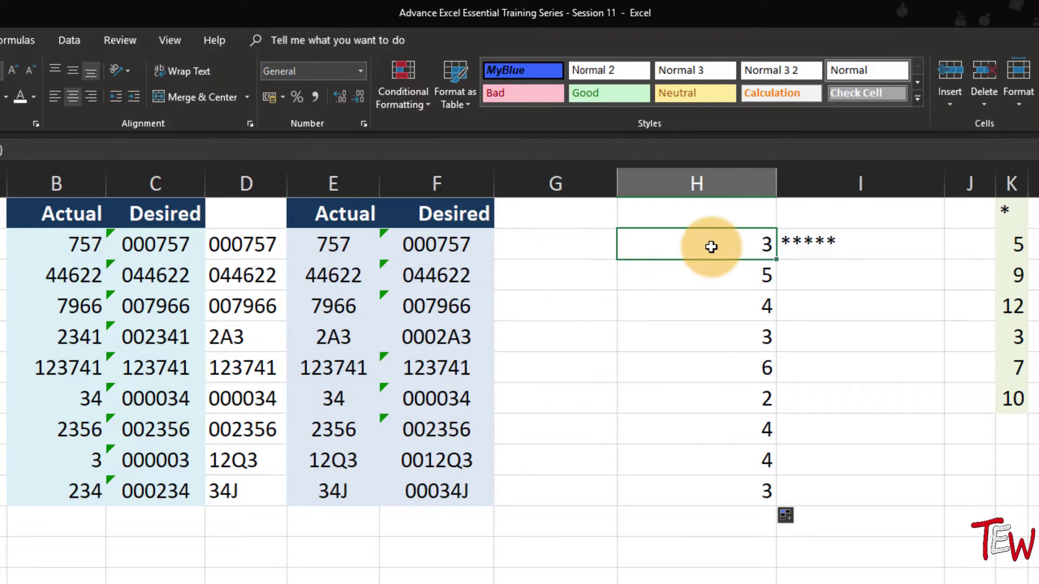
Step: Change H2 to =6-LEN(E2) and fill it to H10, giving 0 for 123741
double_click(630, 244)
text(6-LEN(E2)
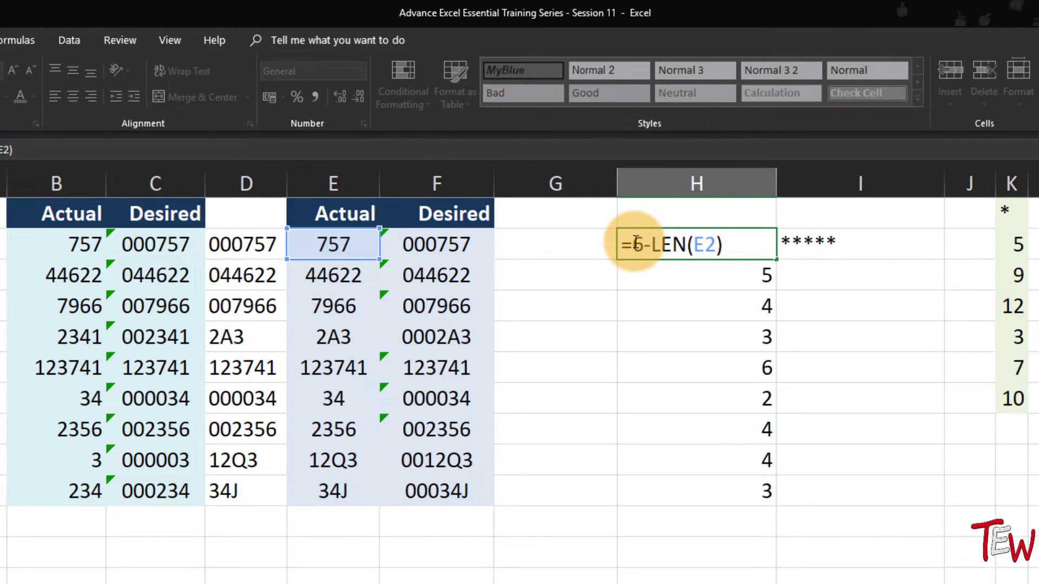
key(Return)
click(636, 242)
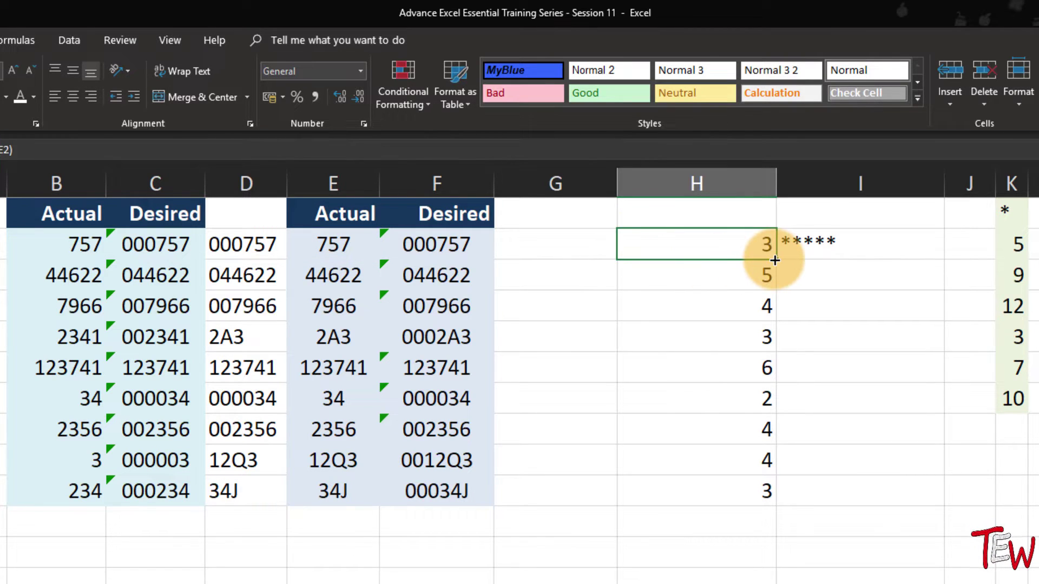
double_click(775, 259)
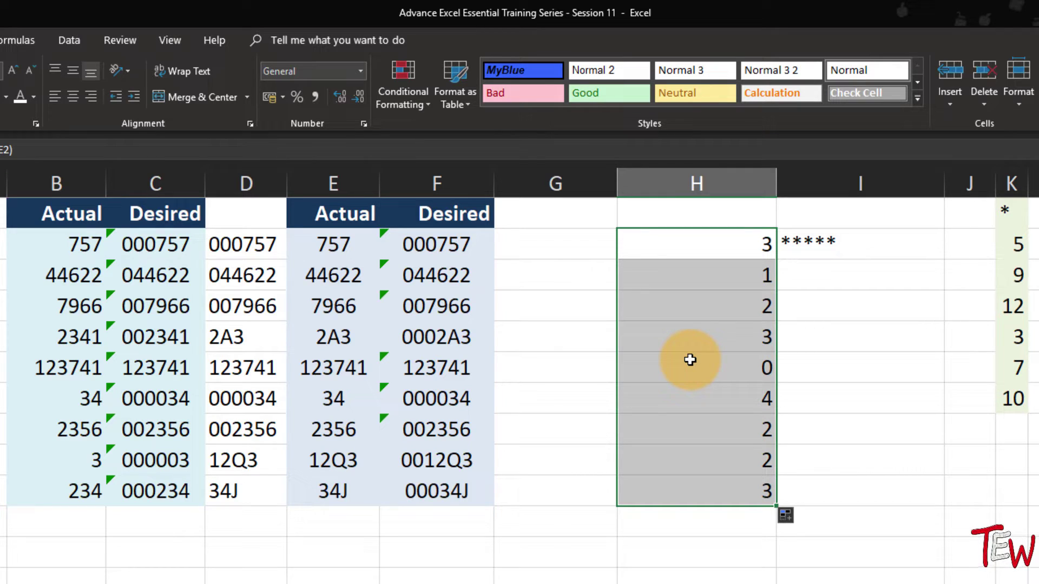
click(690, 360)
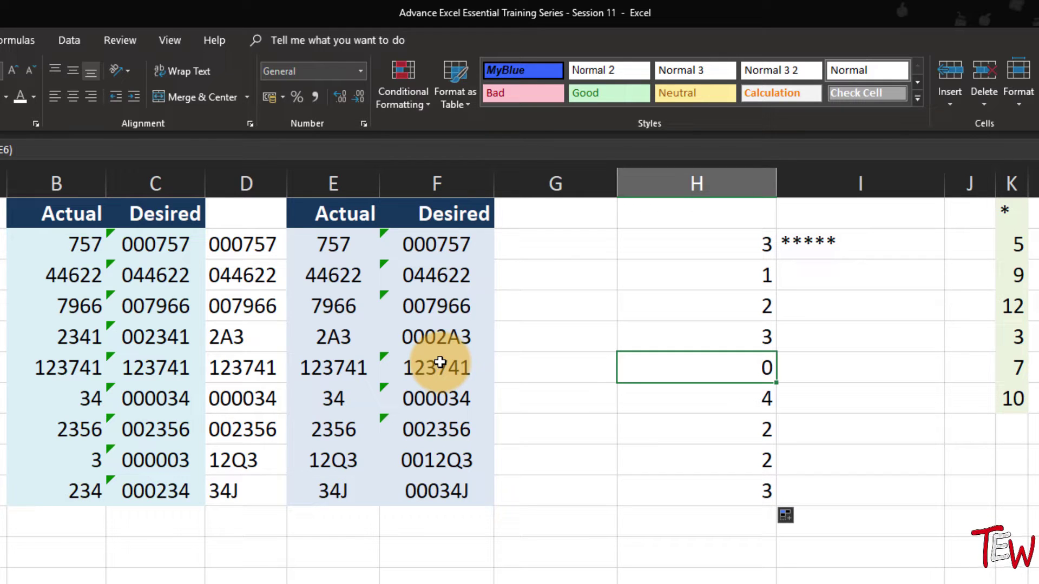
Step: Wrap H2's formula as =REPT(0,6-LEN(E2)) to produce the padding zeros
click(683, 250)
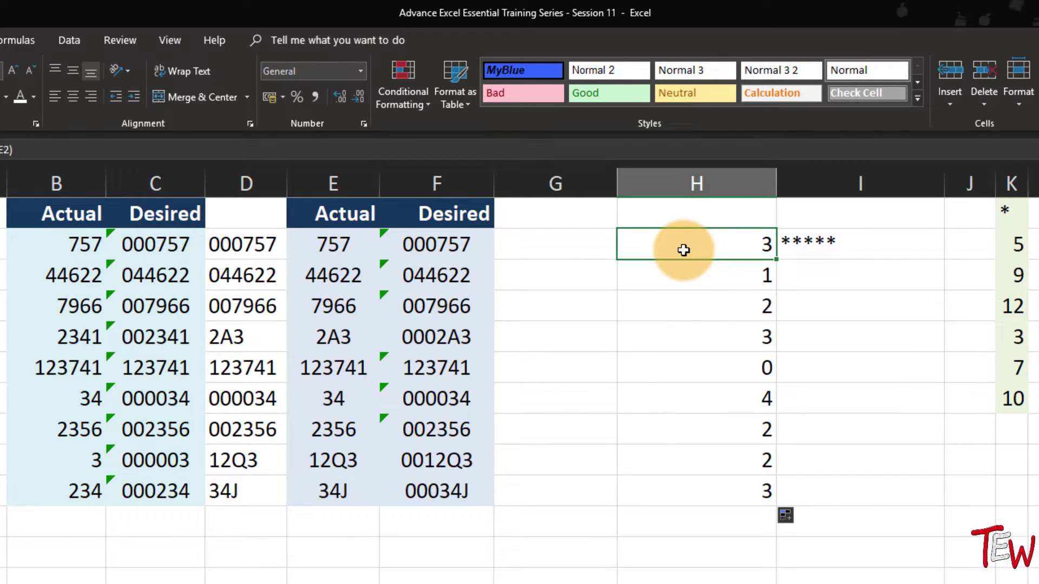
double_click(684, 250)
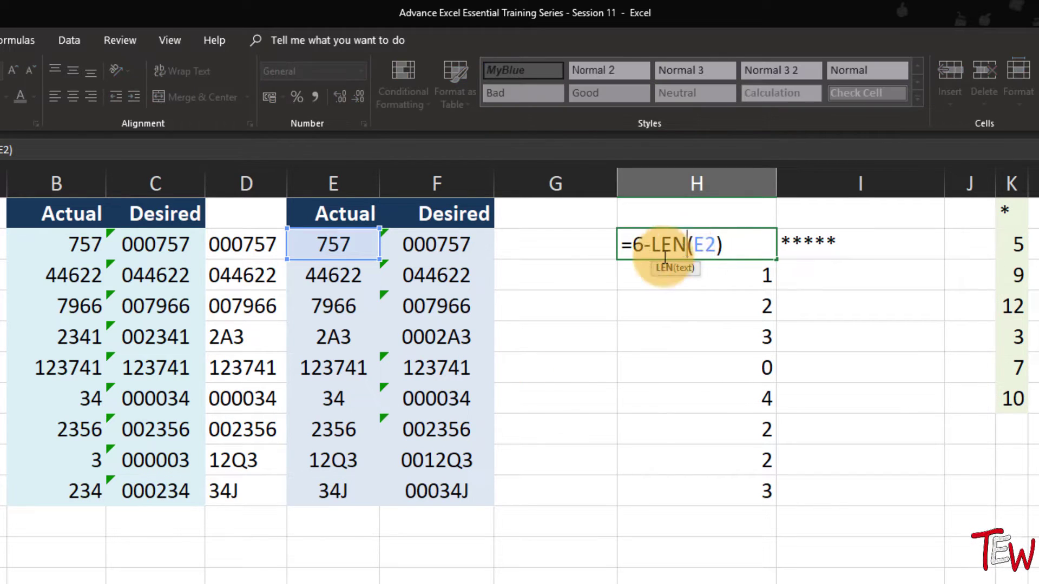
click(636, 242)
text(rep)
key(Down)
key(Tab)
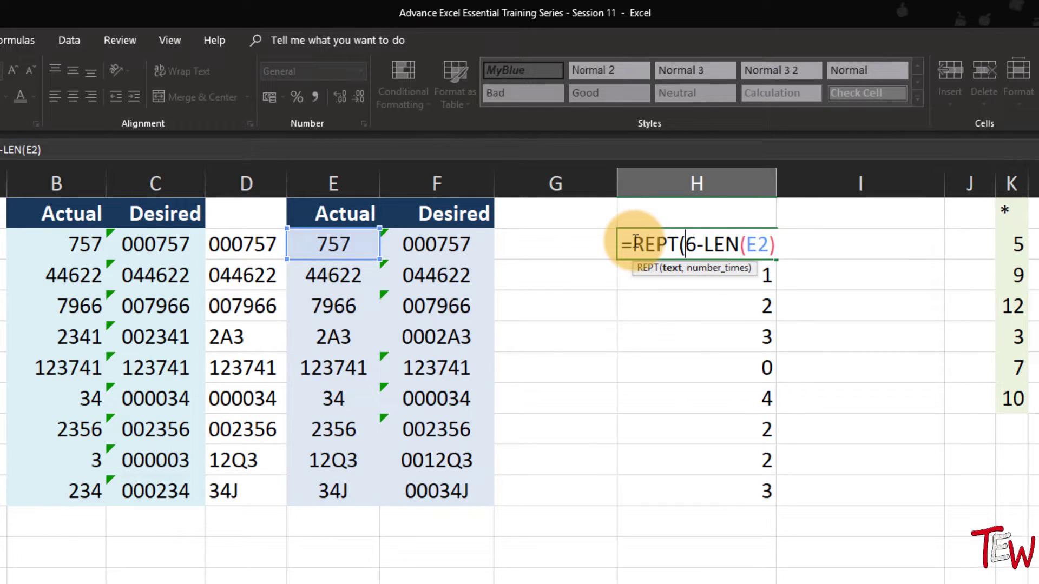
text(0)
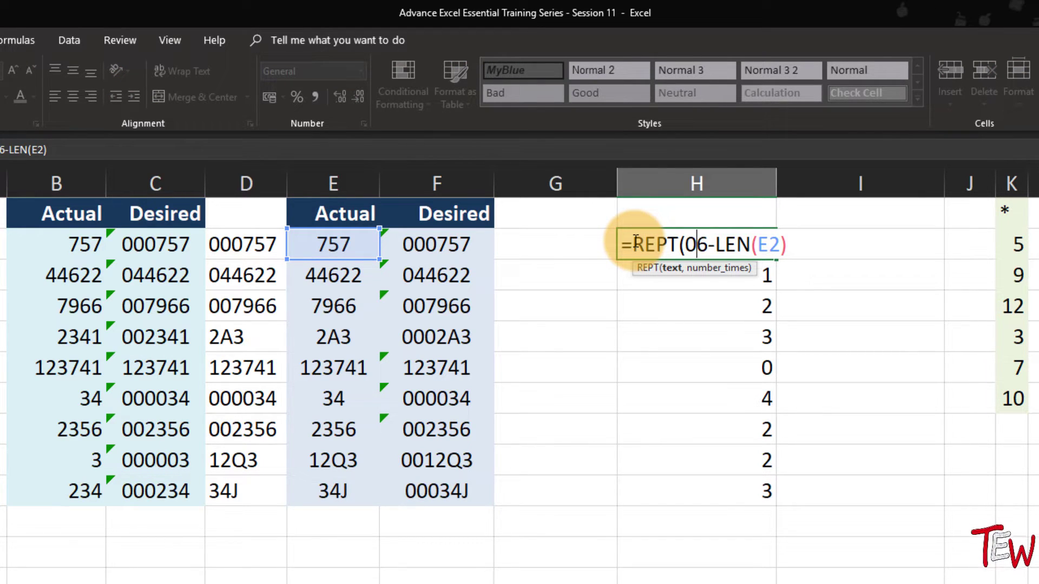
text(,)
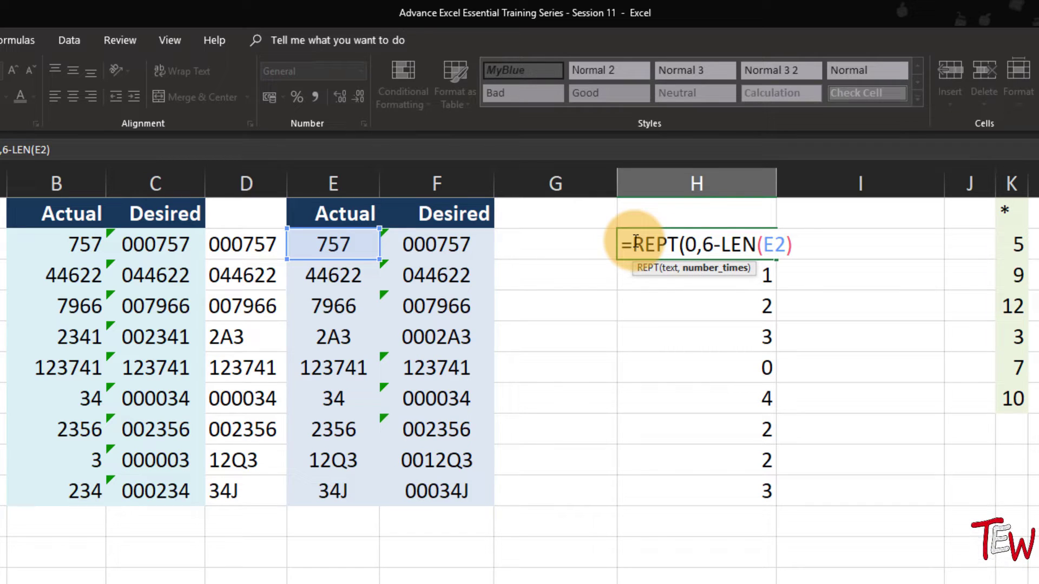
click(788, 247)
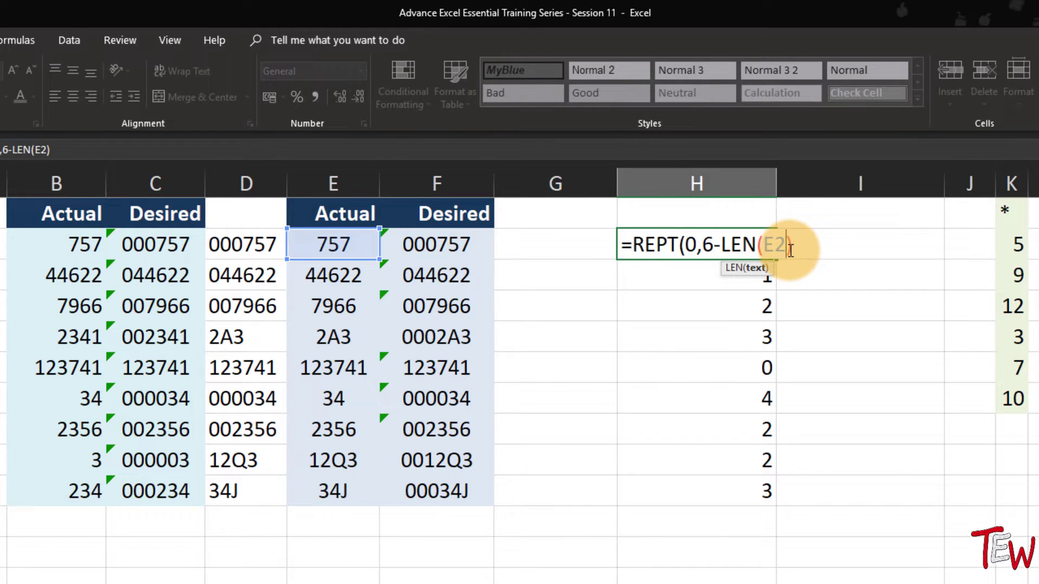
click(794, 250)
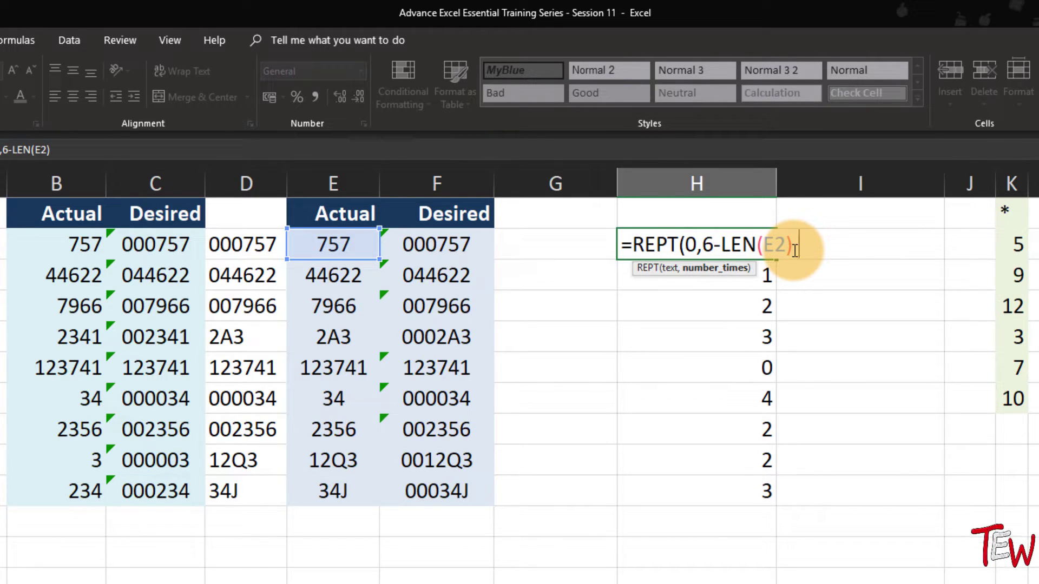
text())
key(Return)
Step: Fill the REPT formula down column H and reopen H2
click(760, 250)
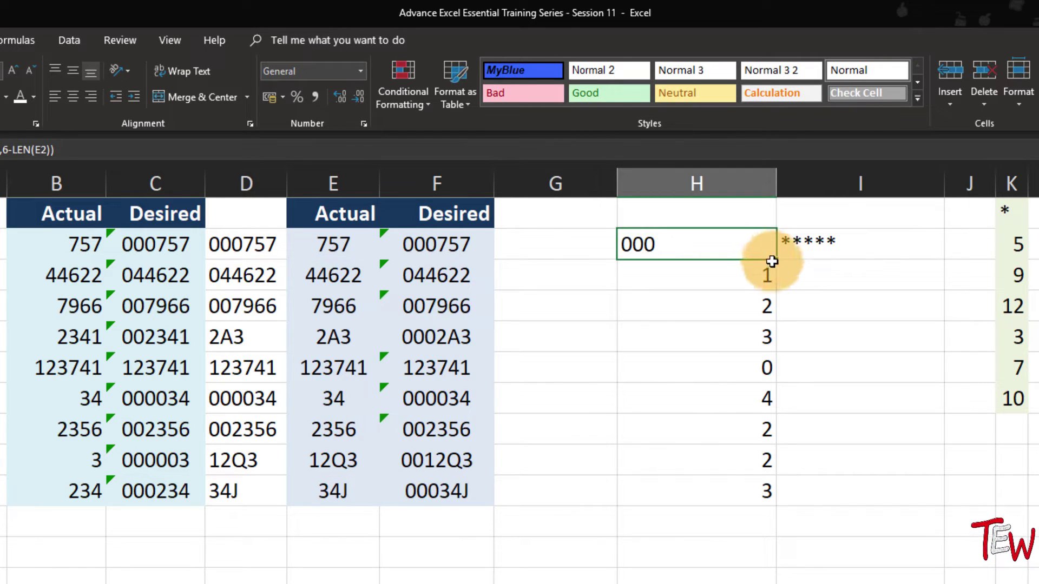
double_click(772, 260)
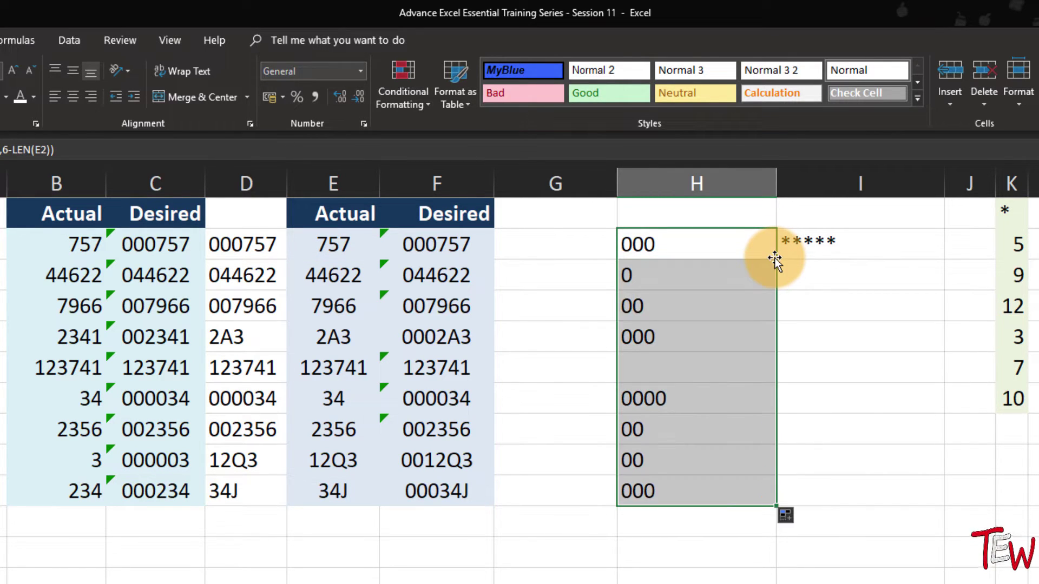
double_click(622, 245)
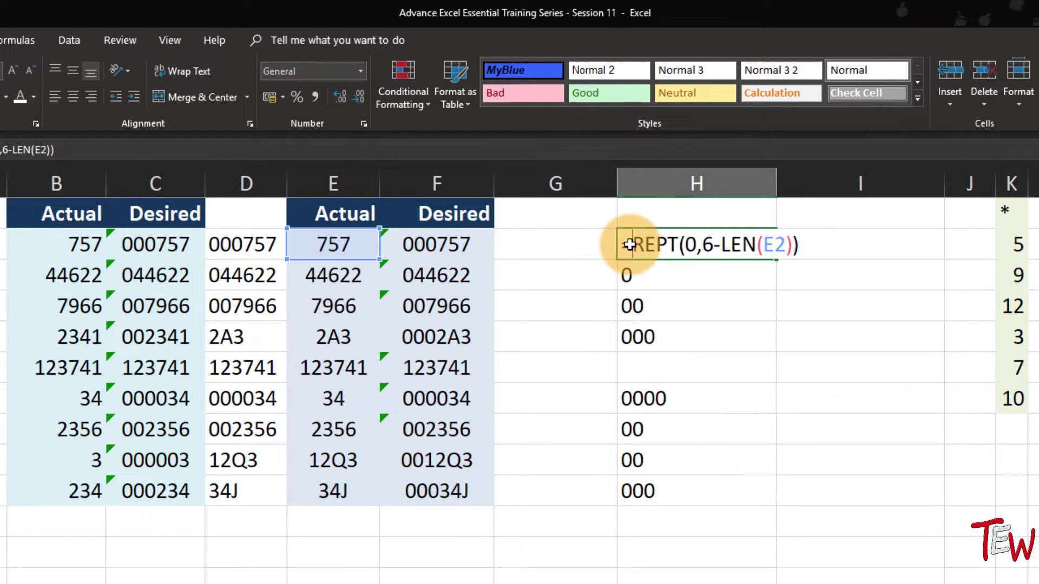
Step: Append &E2 to H2's formula and fill it to H11, producing codes like 007966 and 0002A3
click(800, 244)
text(&)
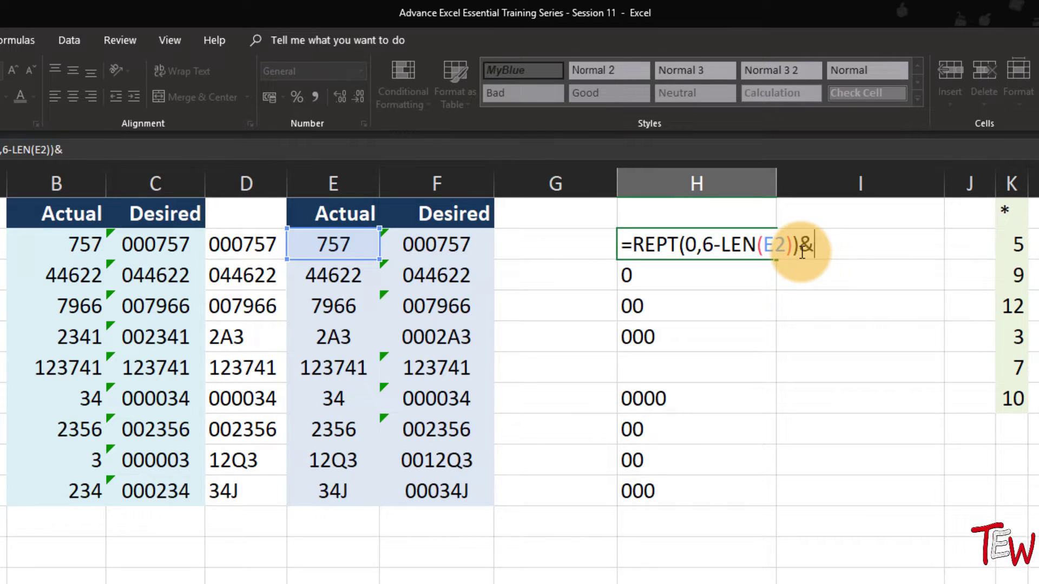
click(327, 247)
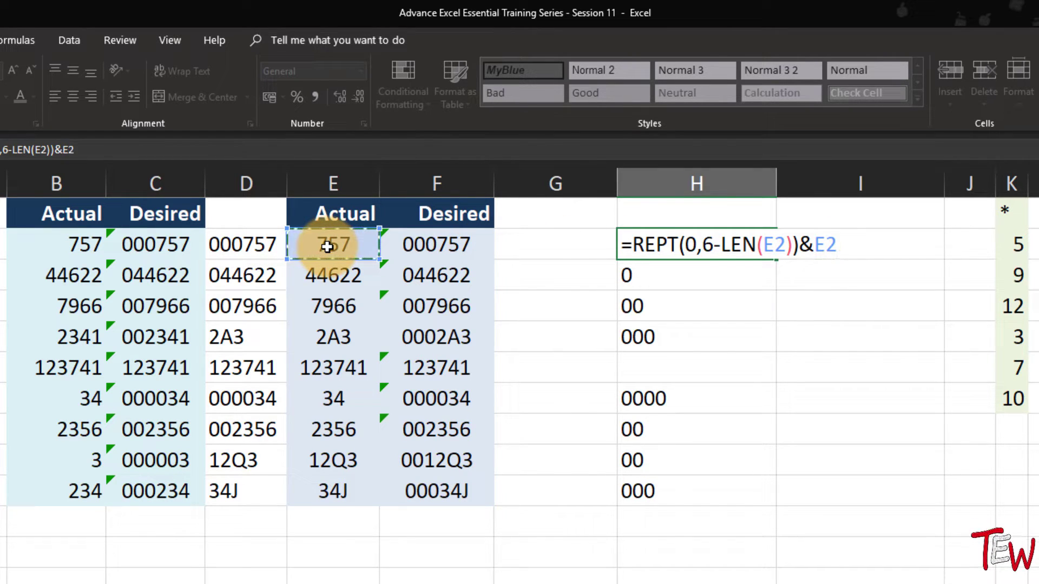
key(Return)
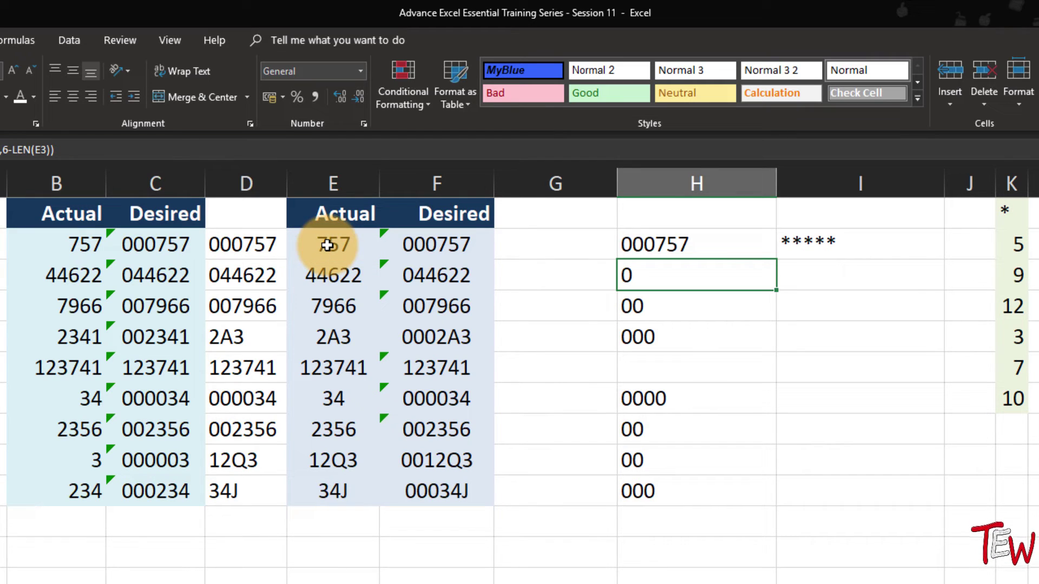
click(747, 239)
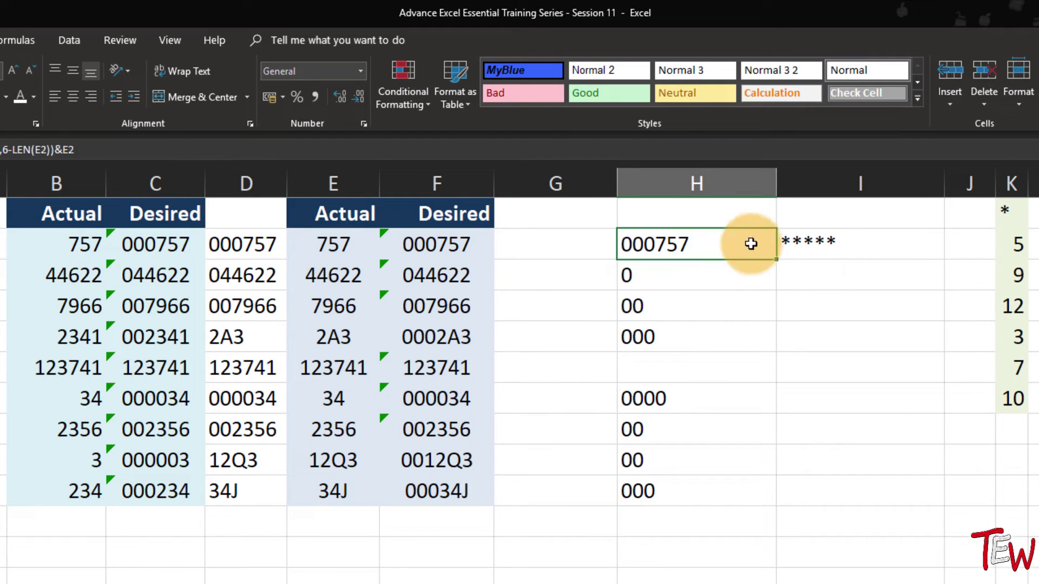
double_click(776, 261)
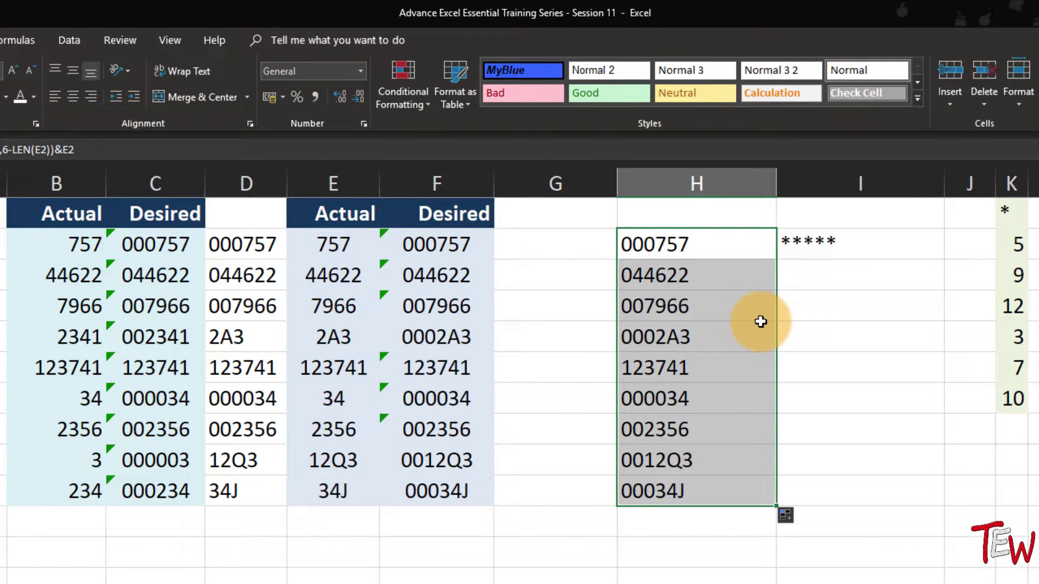
double_click(708, 247)
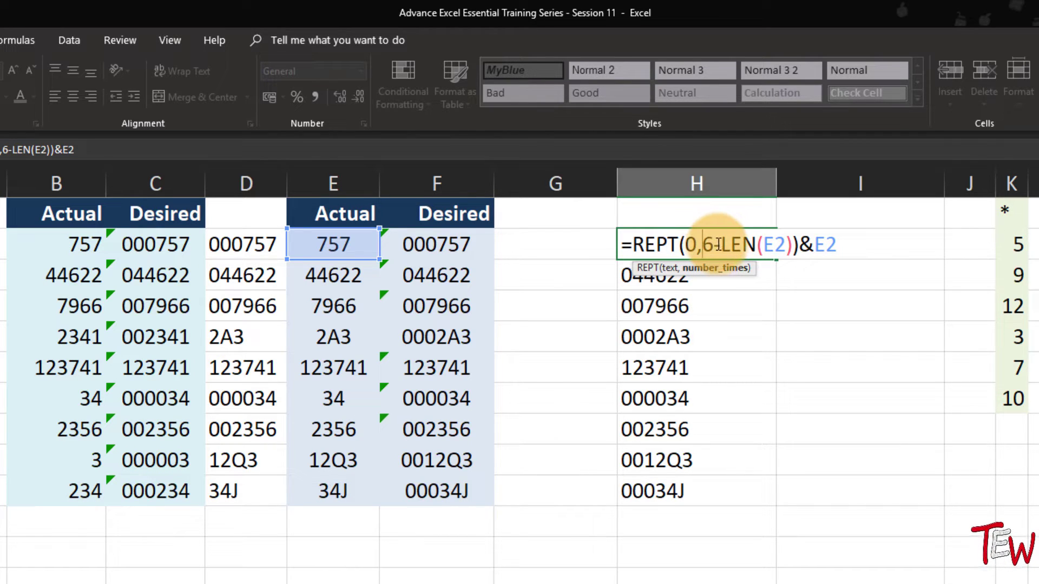
drag(723, 249, 758, 247)
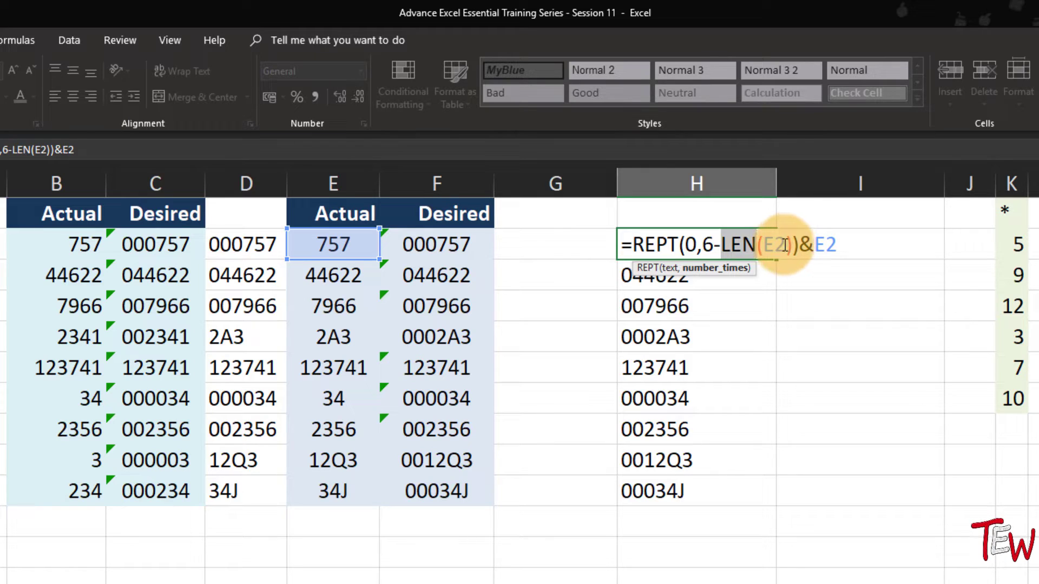
drag(784, 244, 631, 242)
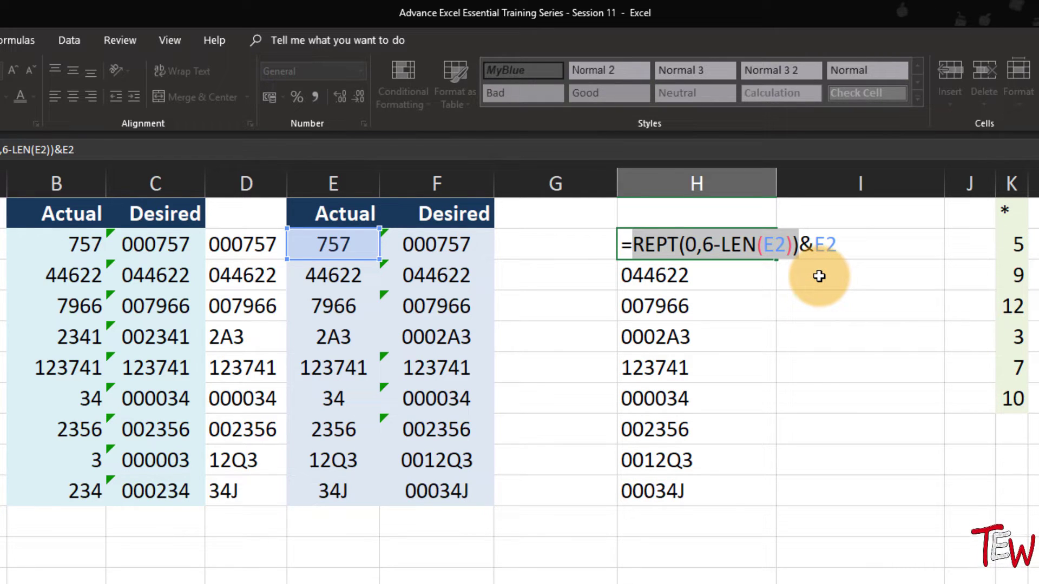
key(Escape)
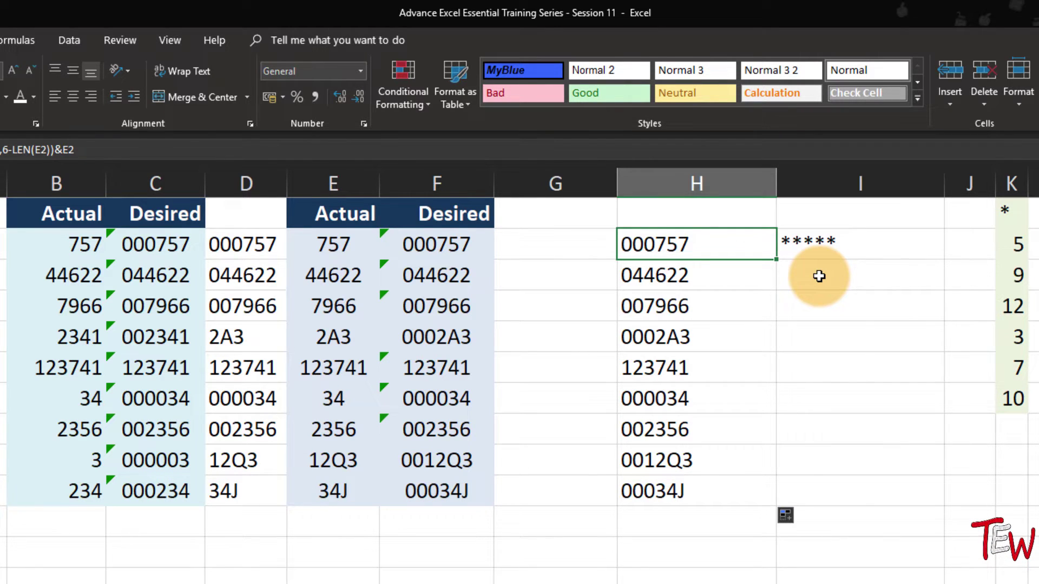
click(433, 275)
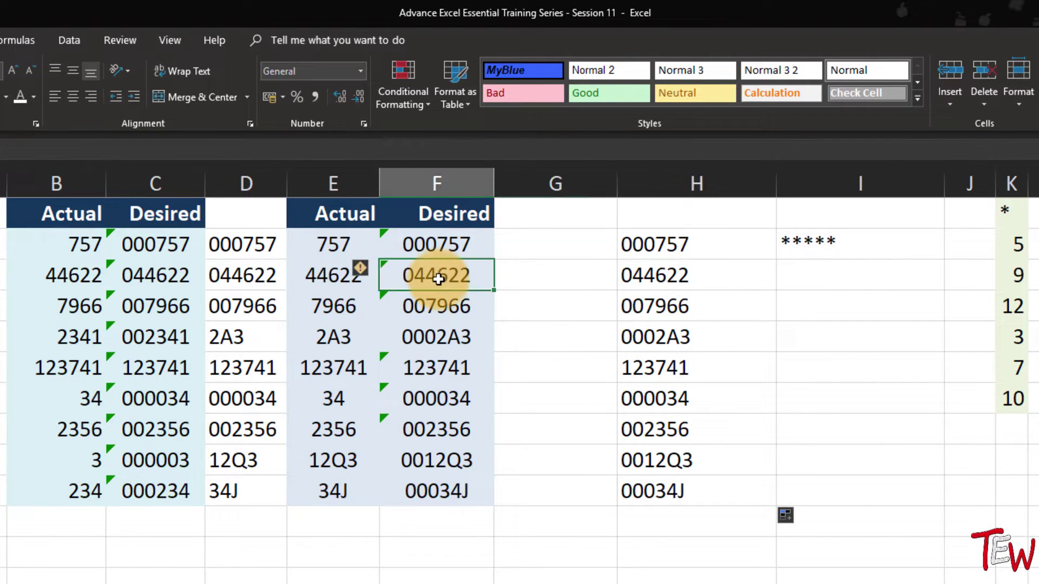
click(452, 308)
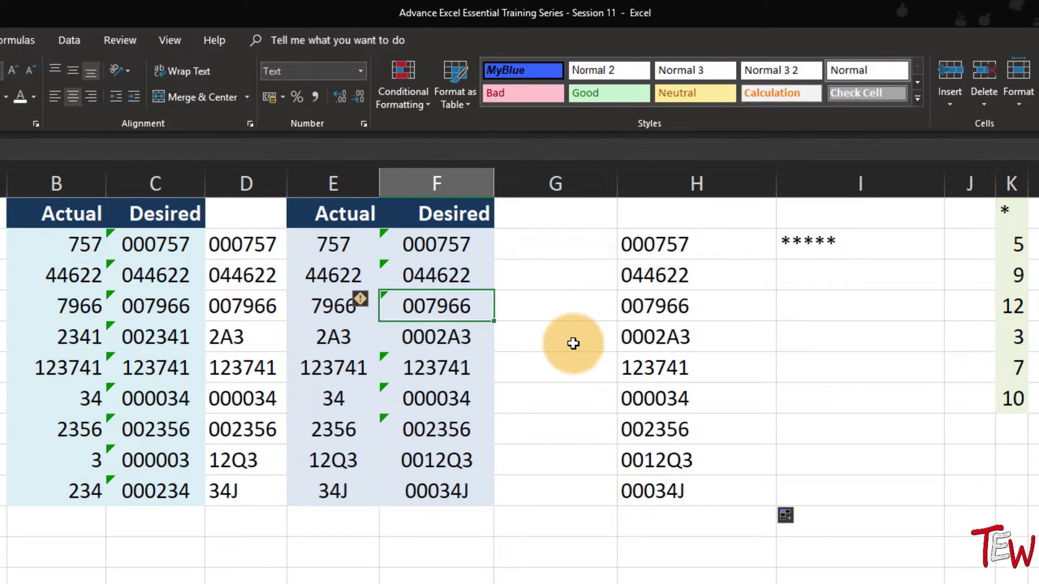
double_click(688, 249)
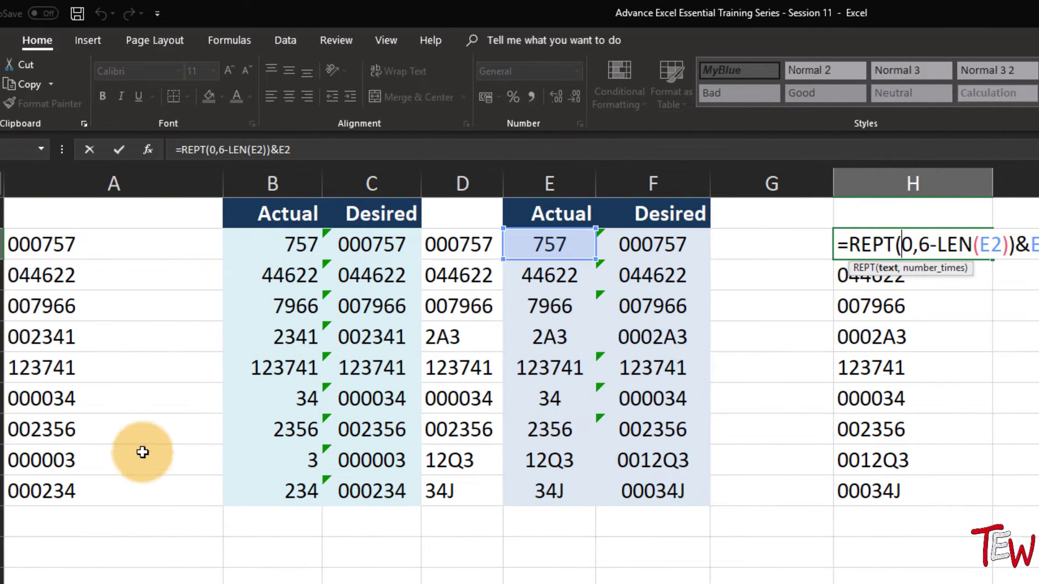
click(184, 249)
key(Escape)
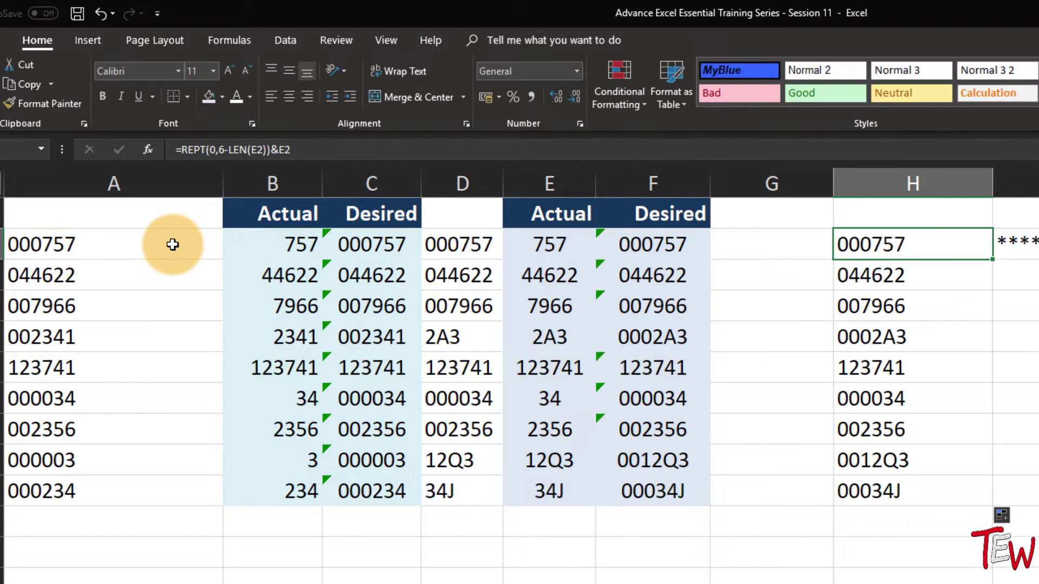
double_click(171, 243)
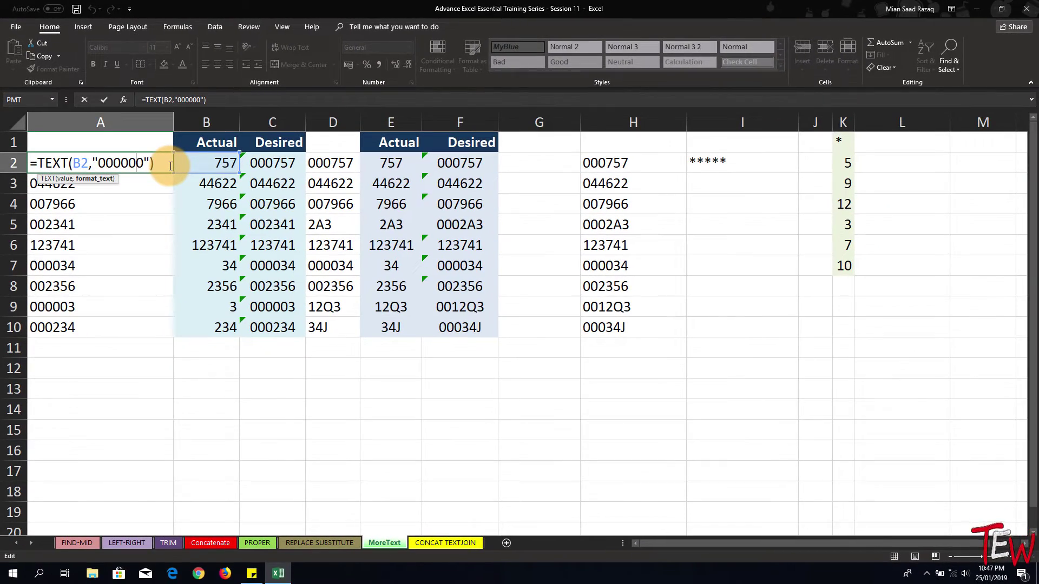
key(Return)
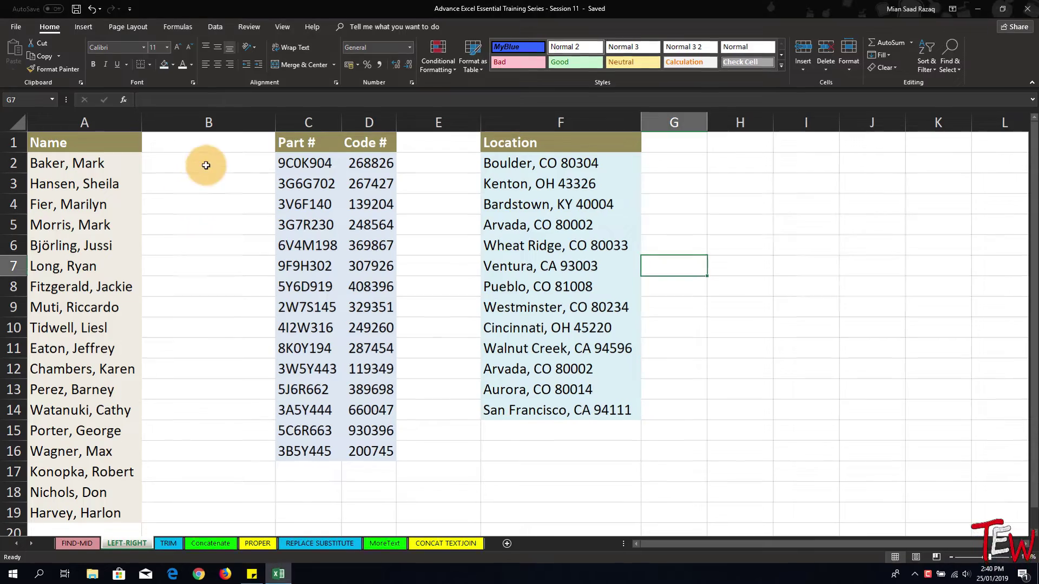
Step: Select empty cell B2 beside the first Last, First name on the contacts sheet
click(206, 162)
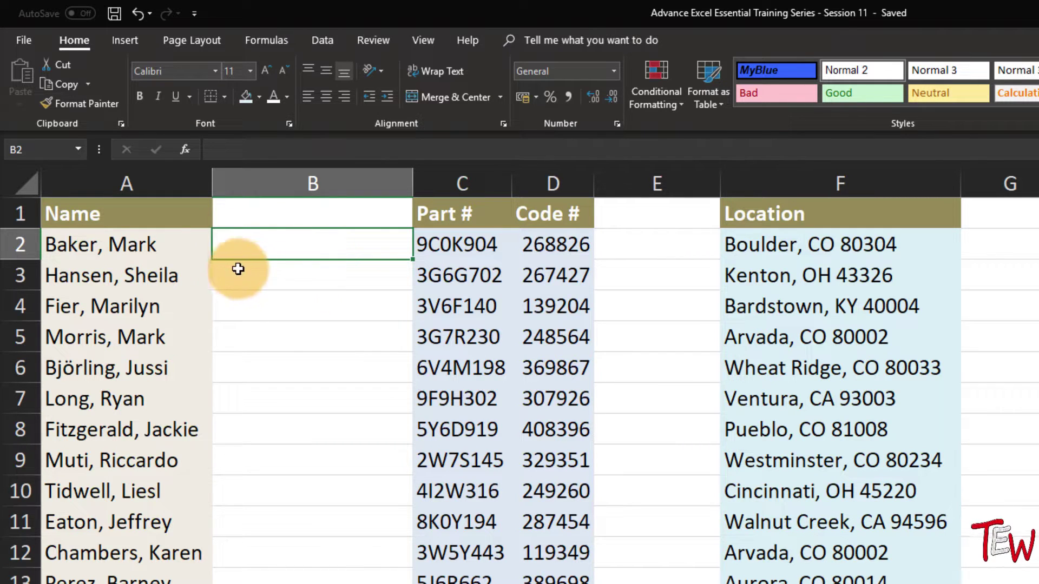
click(140, 251)
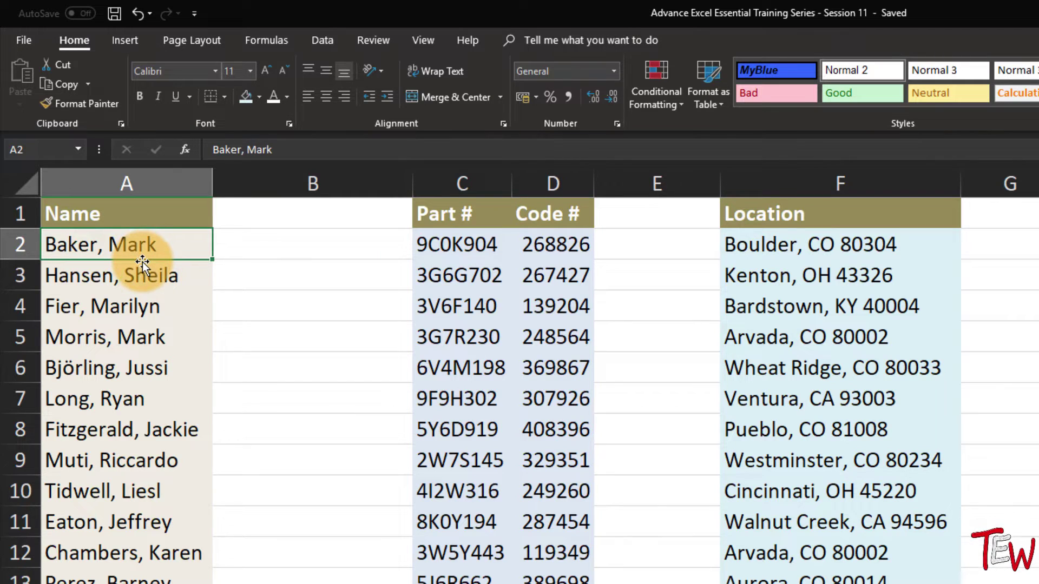
click(141, 277)
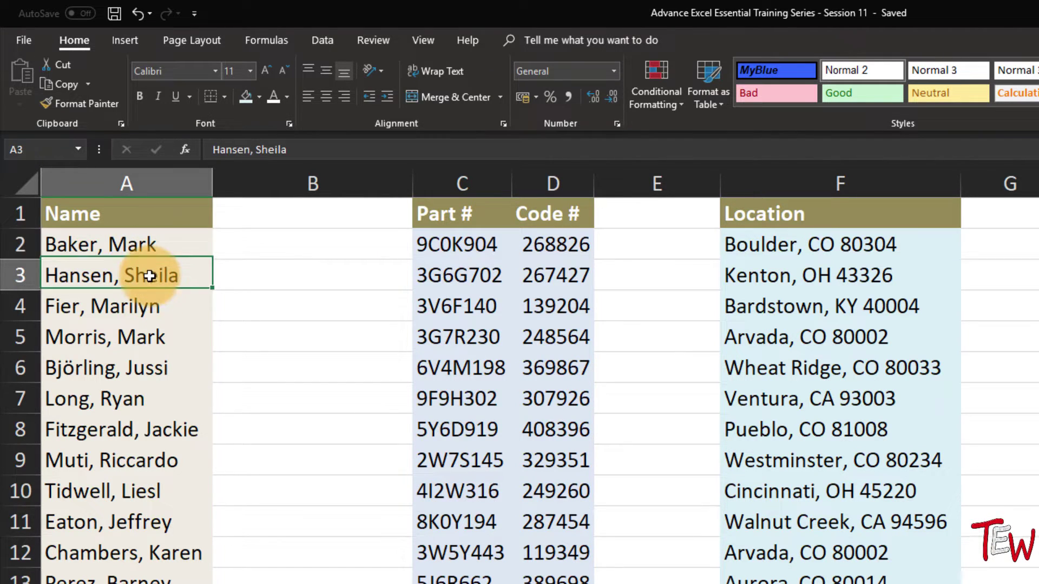
click(142, 313)
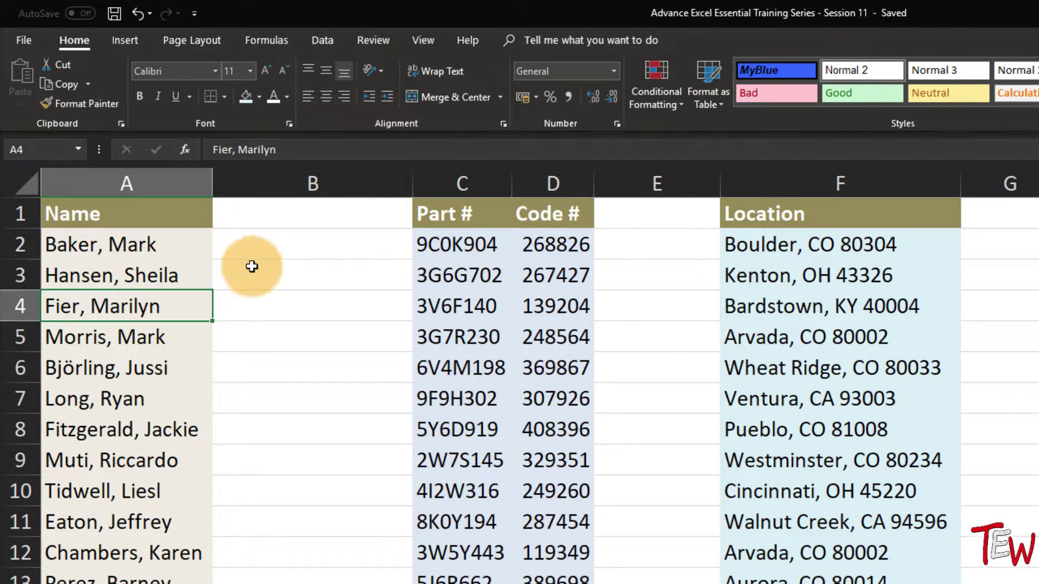
click(275, 249)
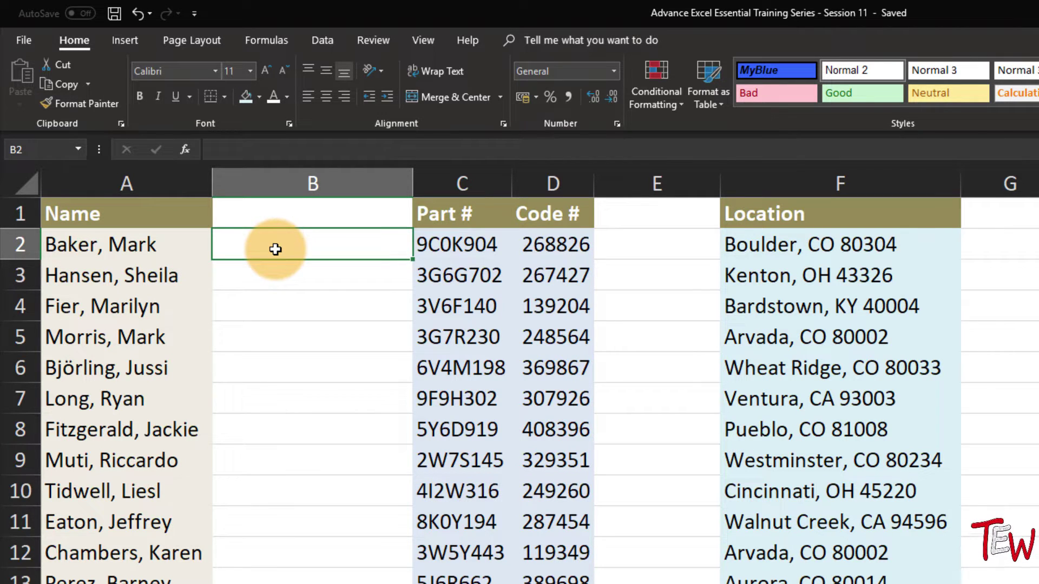
click(178, 260)
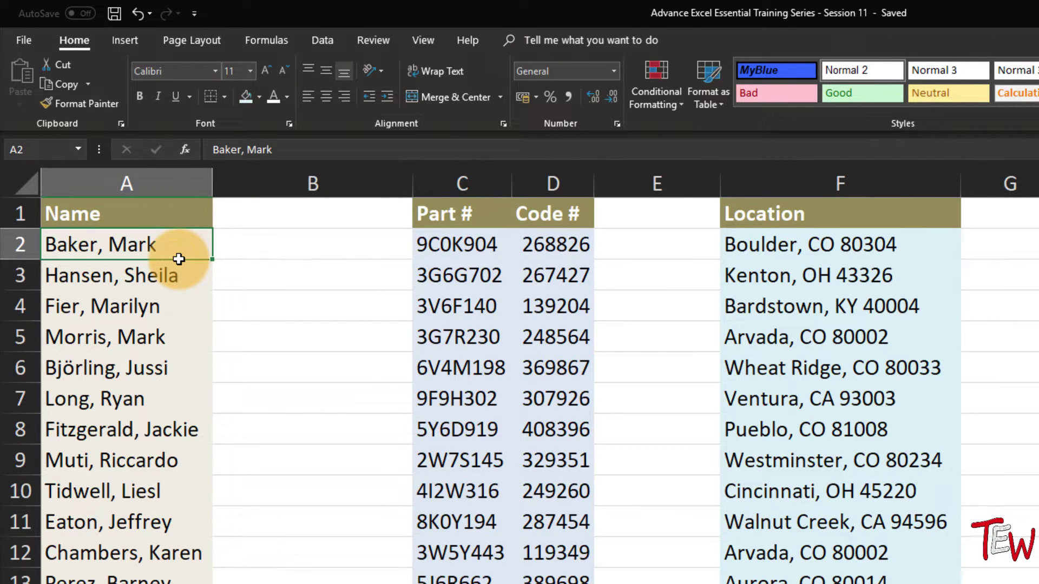
click(253, 246)
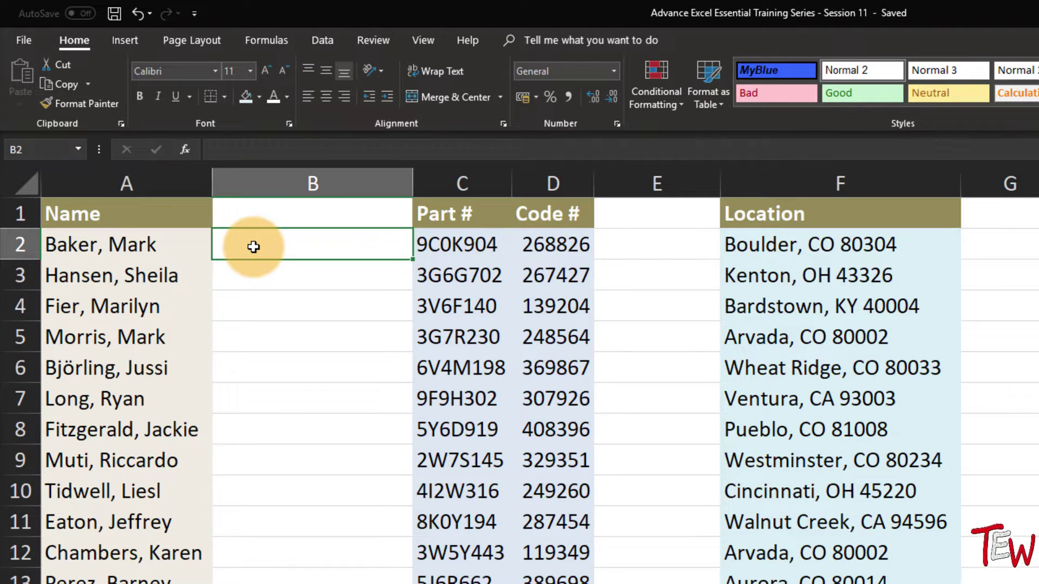
Step: Enter =FIND(",",A2) in B2, returning 6, and reopen the formula for editing
text(=find)
key(Tab)
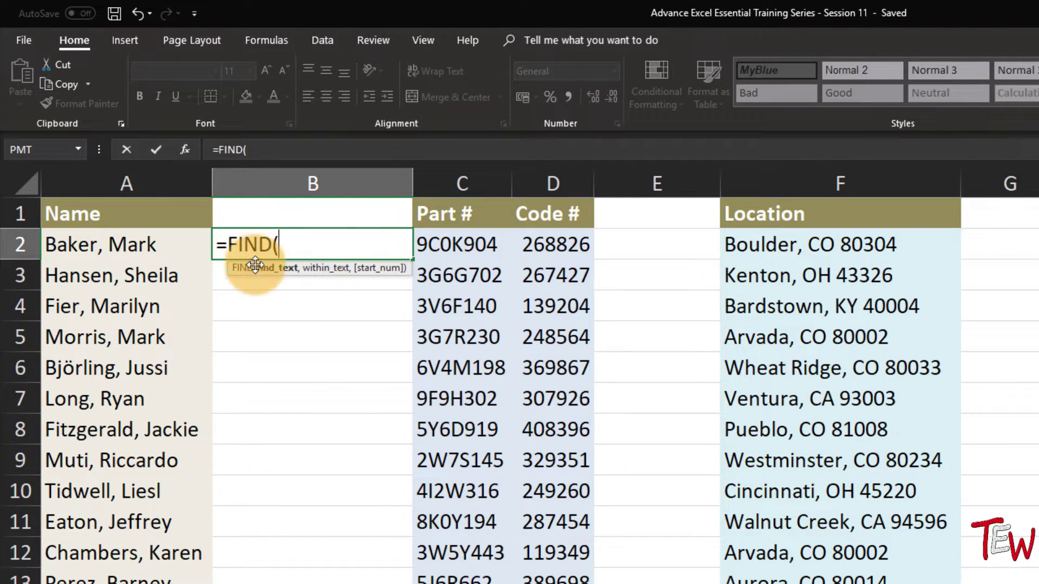
text(")
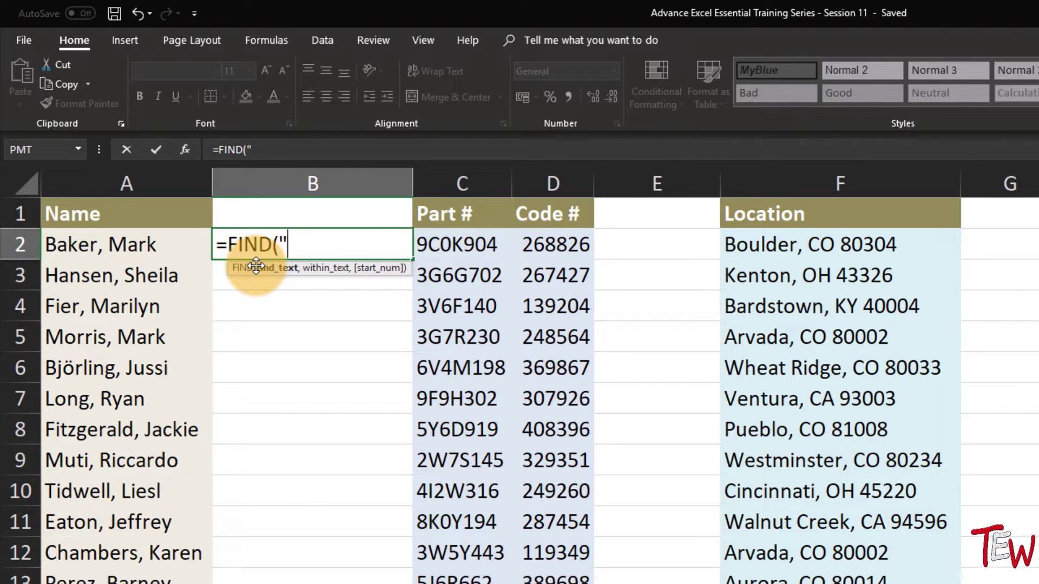
text(,")
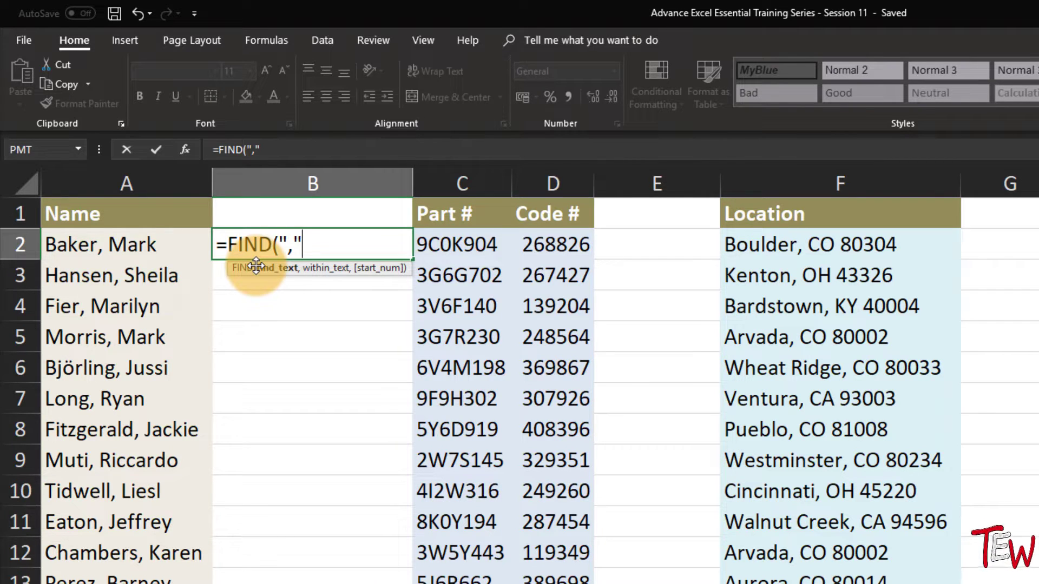
text(,)
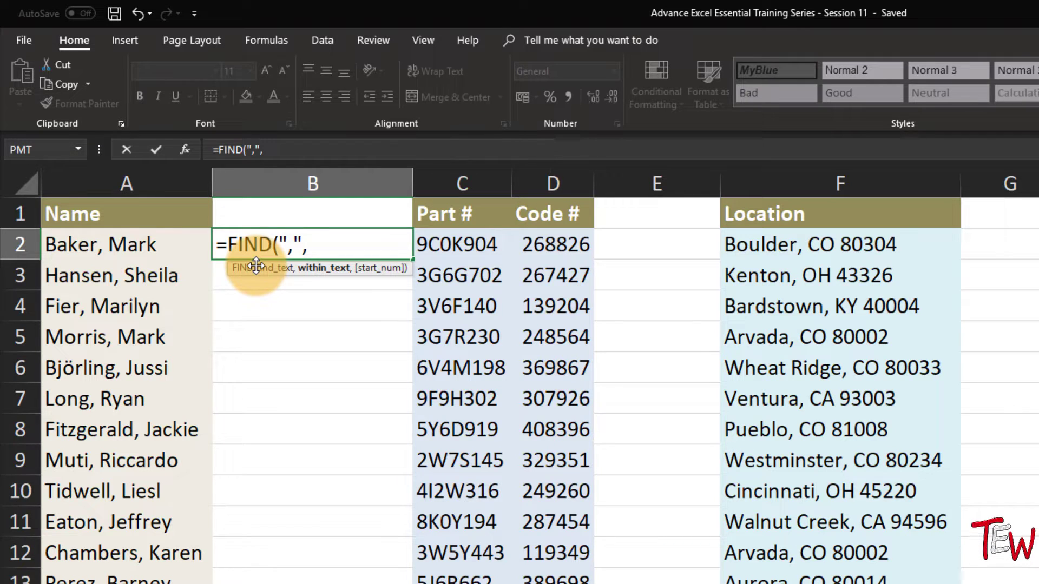
click(166, 238)
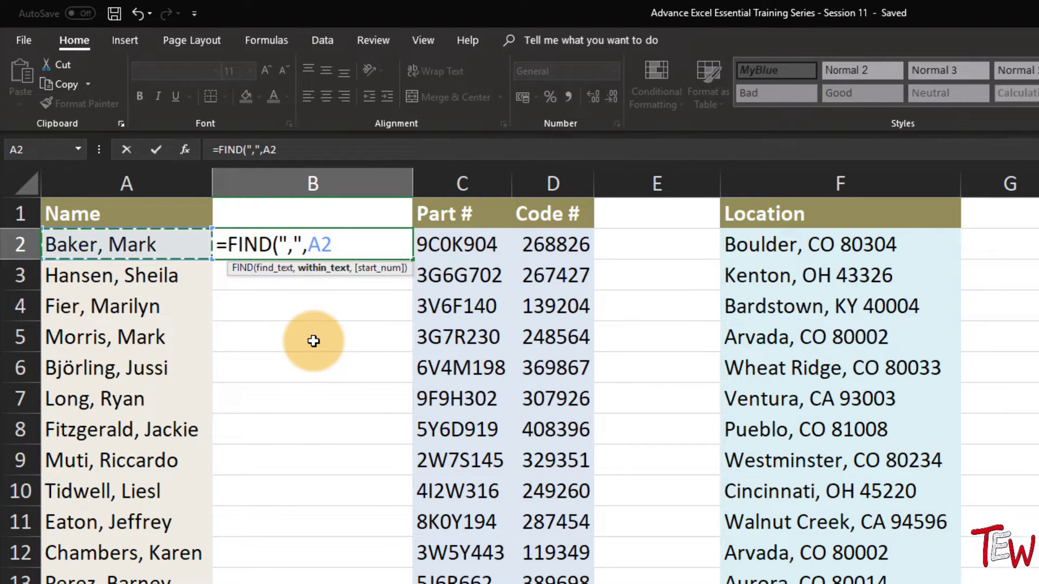
key(Return)
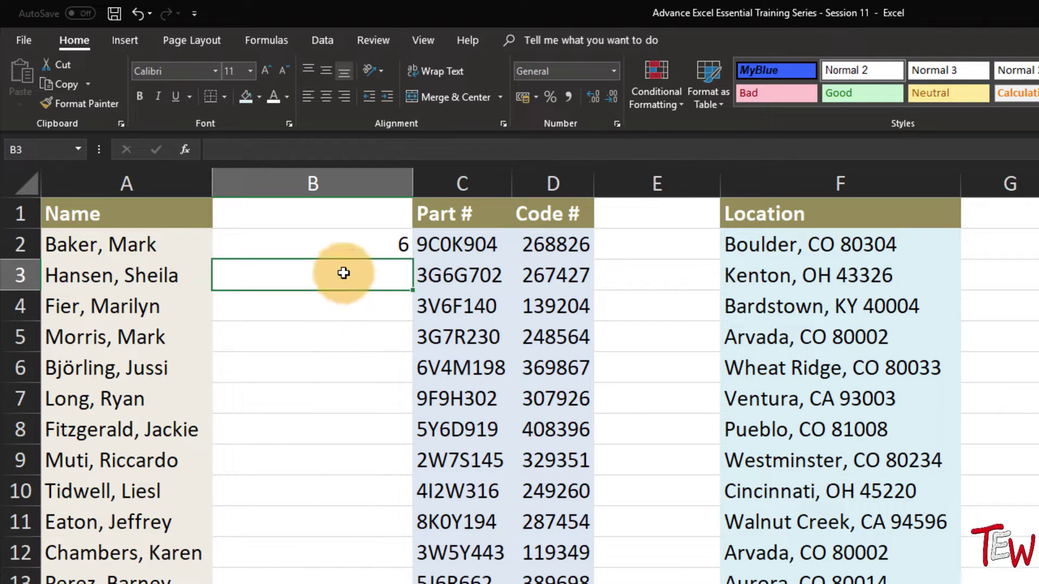
click(343, 251)
double_click(344, 250)
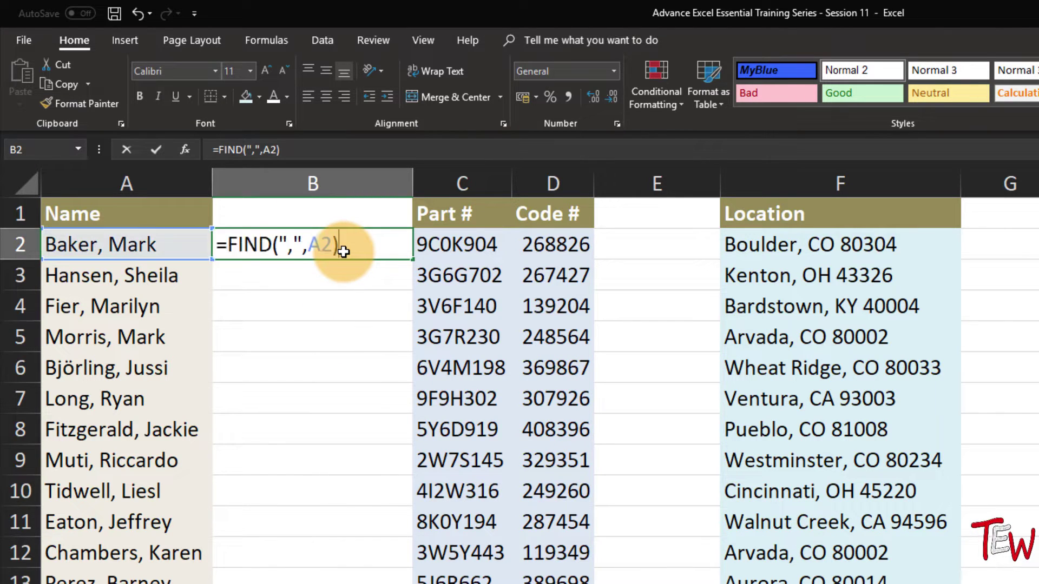
Step: Extend B2 to =LEFT(A2,FIND(",",A2)-1) to extract the last name
text(left)
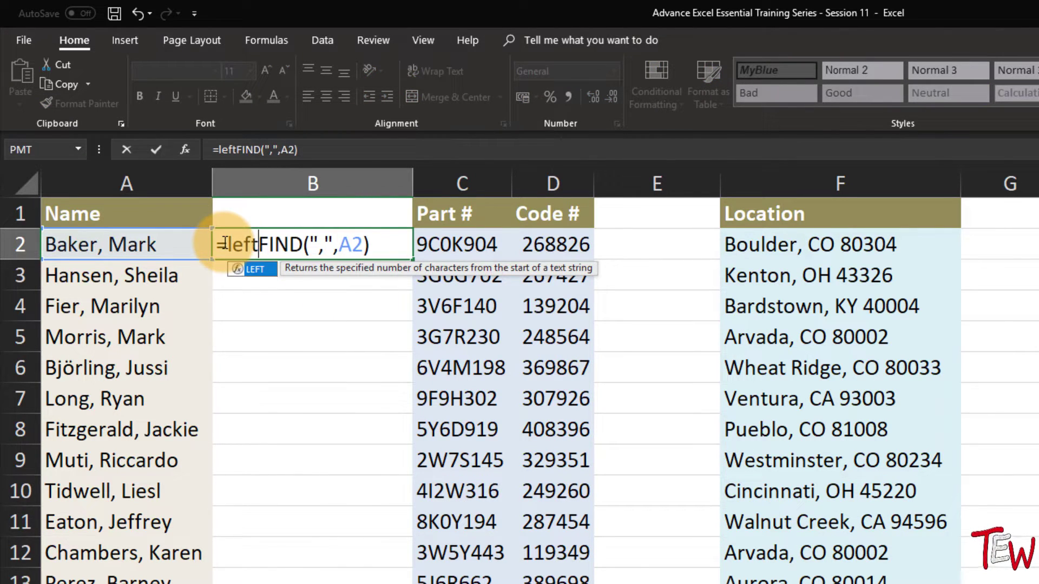
key(Tab)
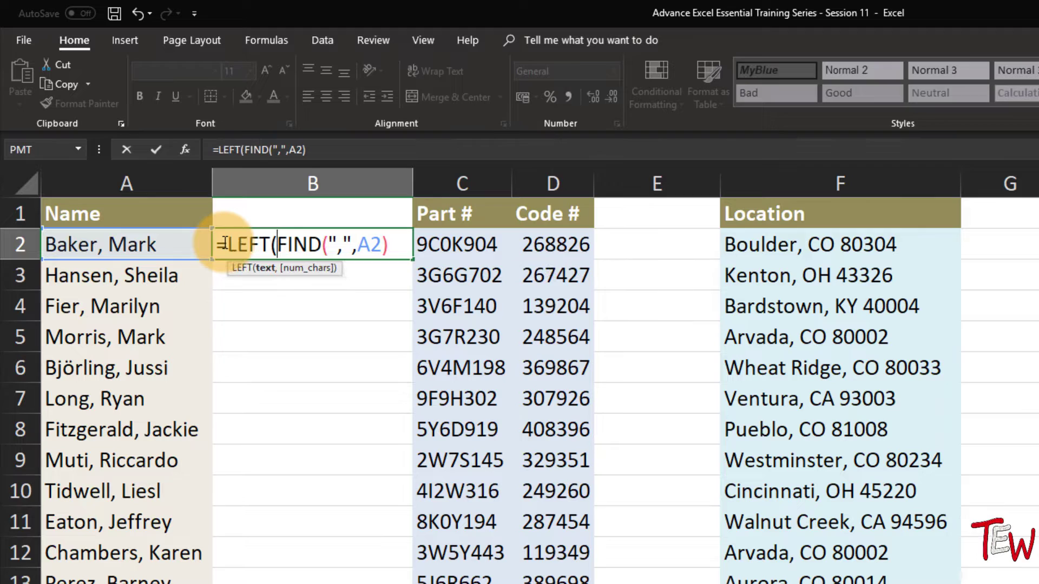
click(158, 249)
text(,)
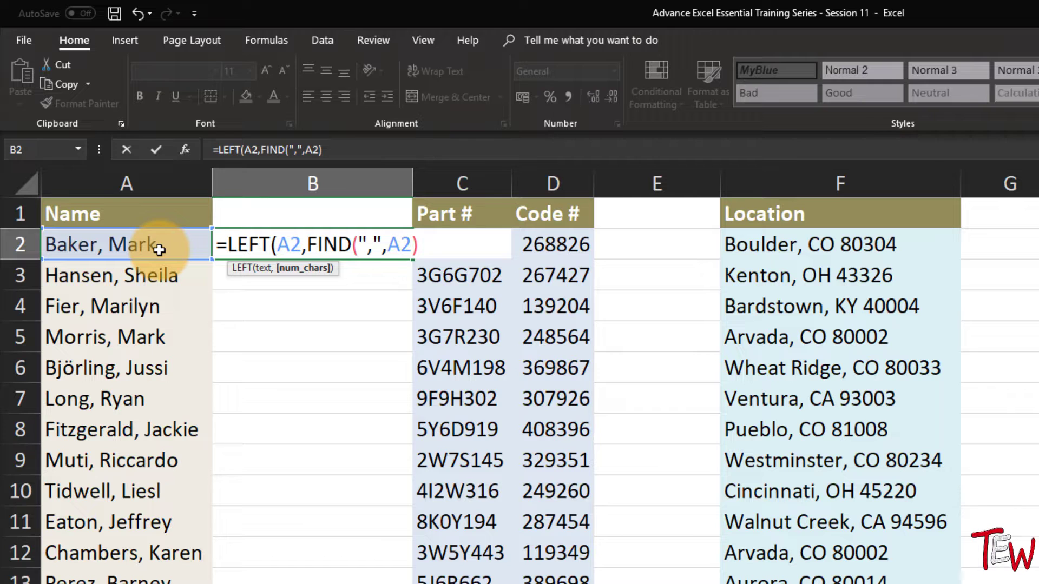
click(420, 247)
text(-1))
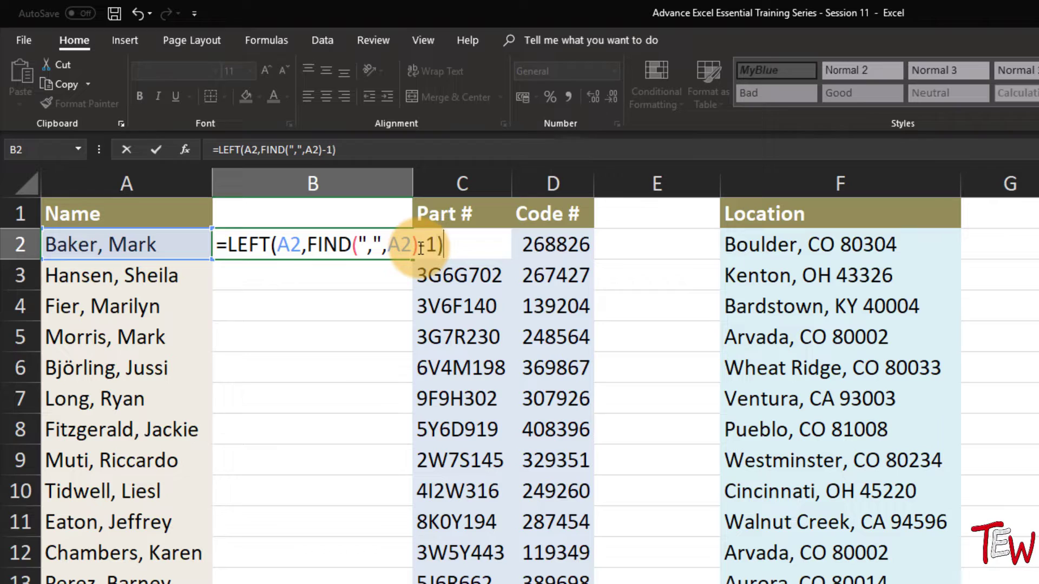
key(Return)
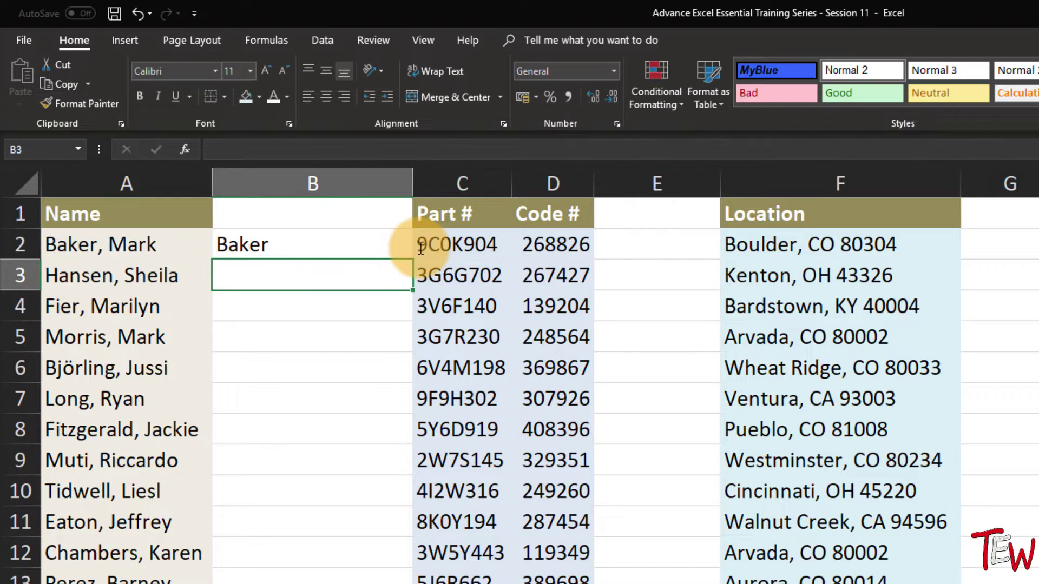
Step: Fill the last-name formula down column B and begin =RIGHT in G2
click(396, 241)
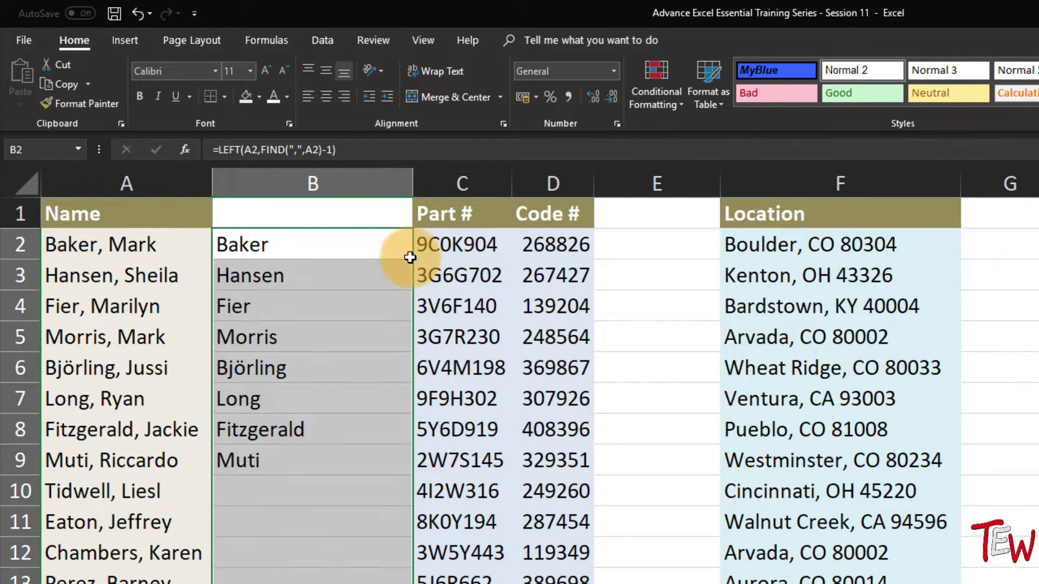
double_click(410, 258)
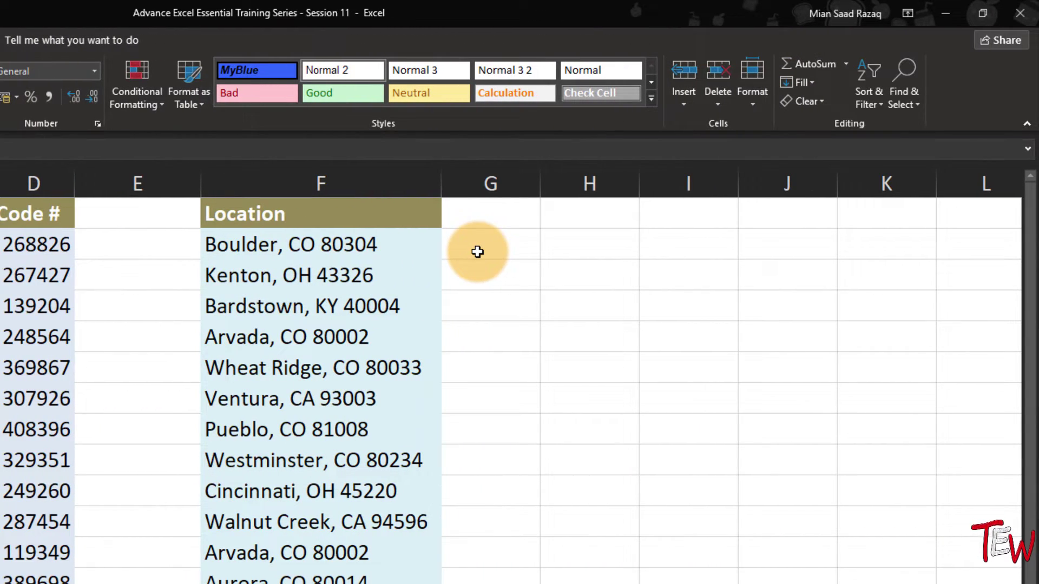
click(477, 251)
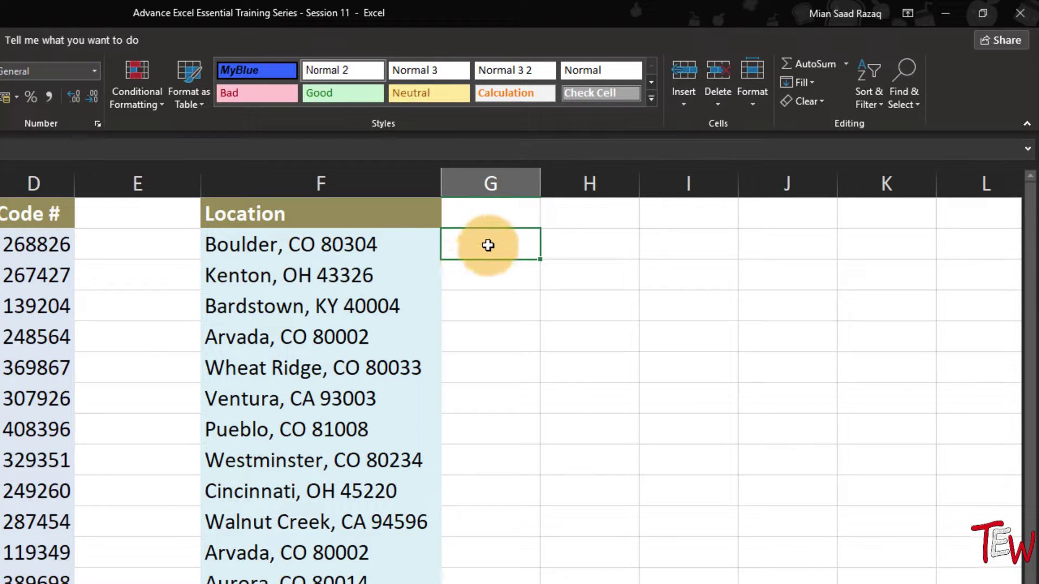
text(=right)
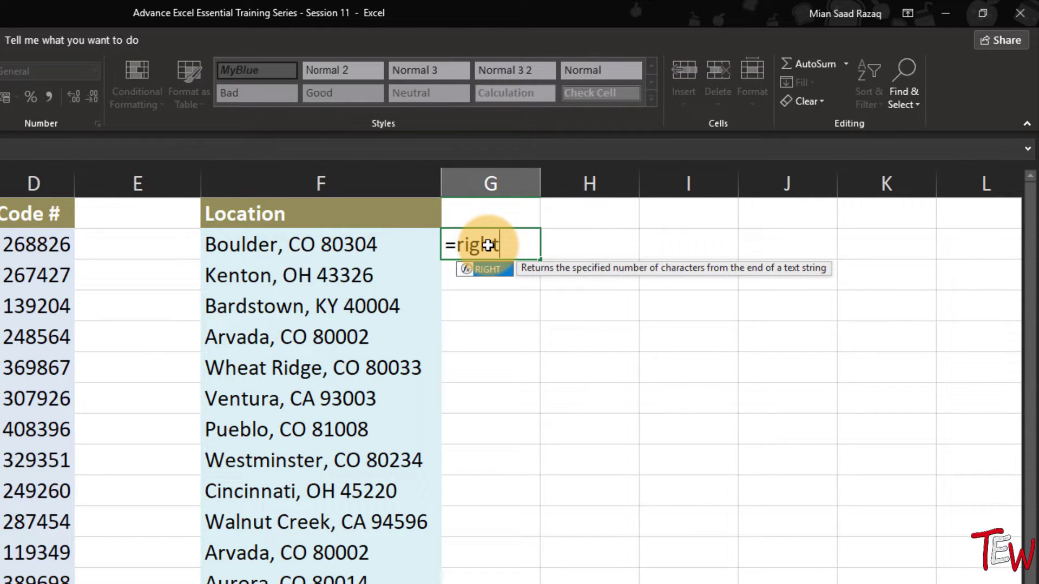
Step: Complete =RIGHT(F2,5) in G2 and fill it down column G
key(Tab)
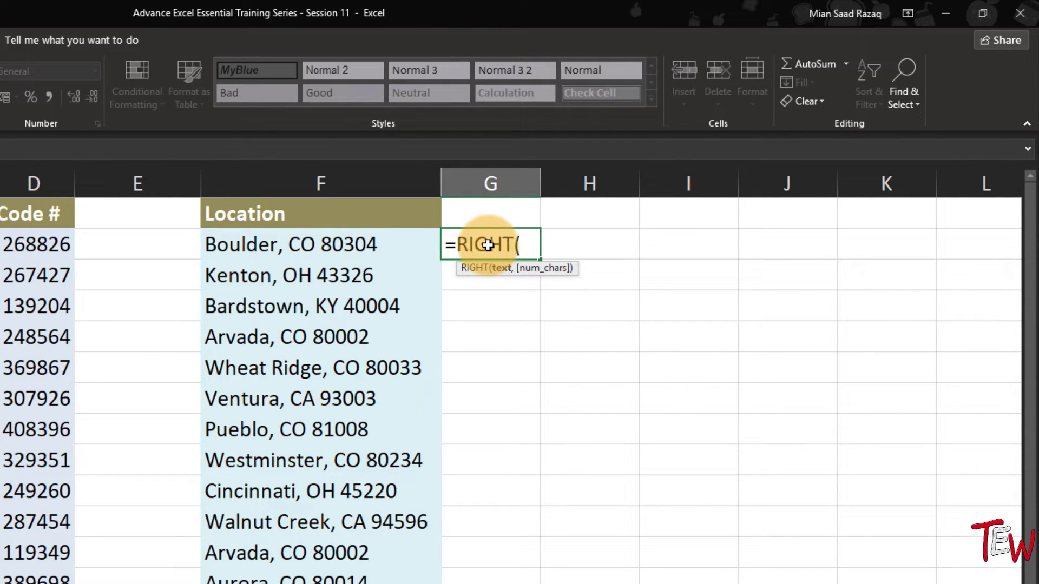
click(338, 245)
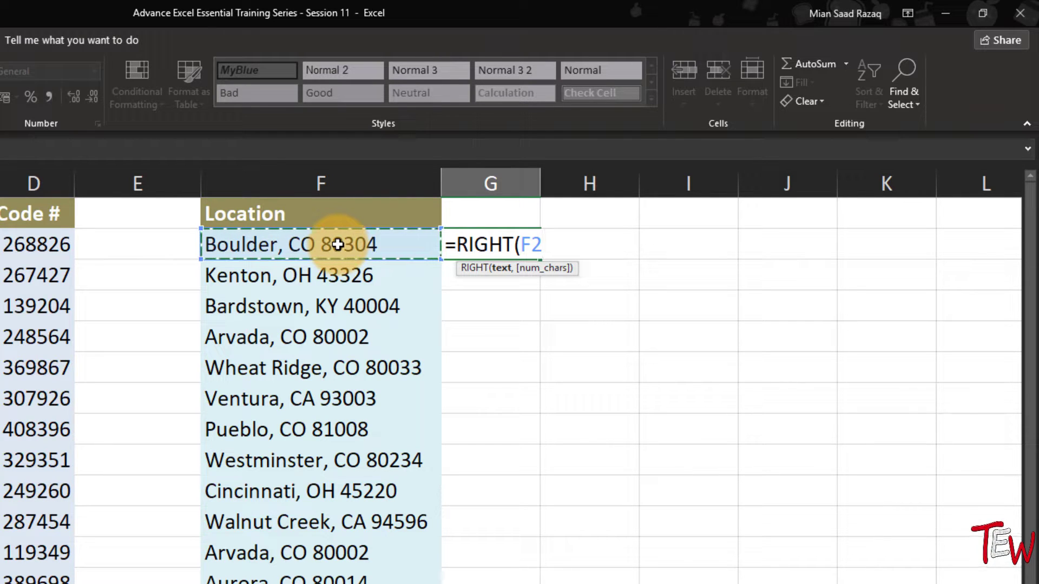
text(,)
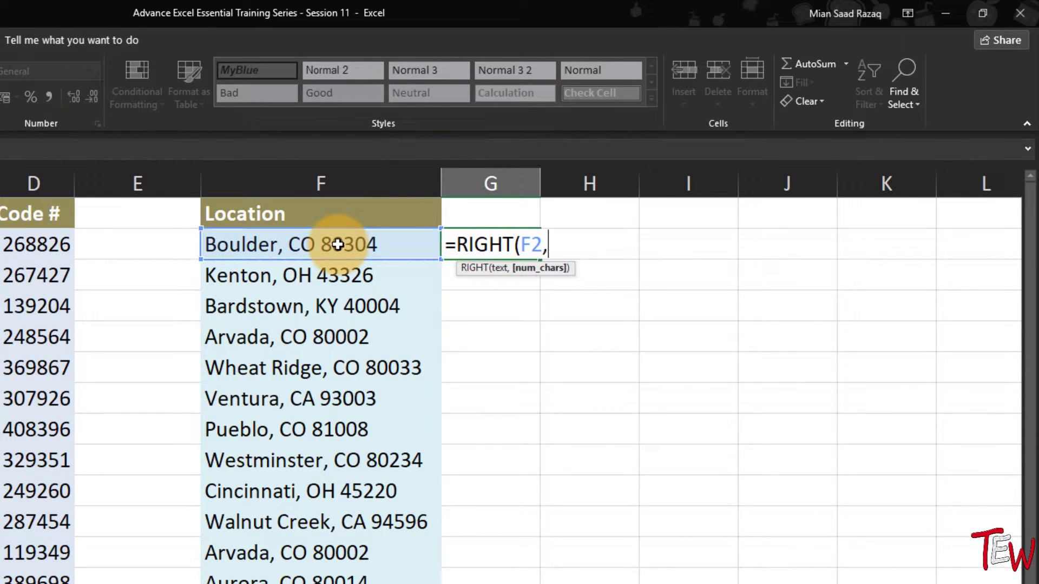
text(5)
key(Return)
click(517, 250)
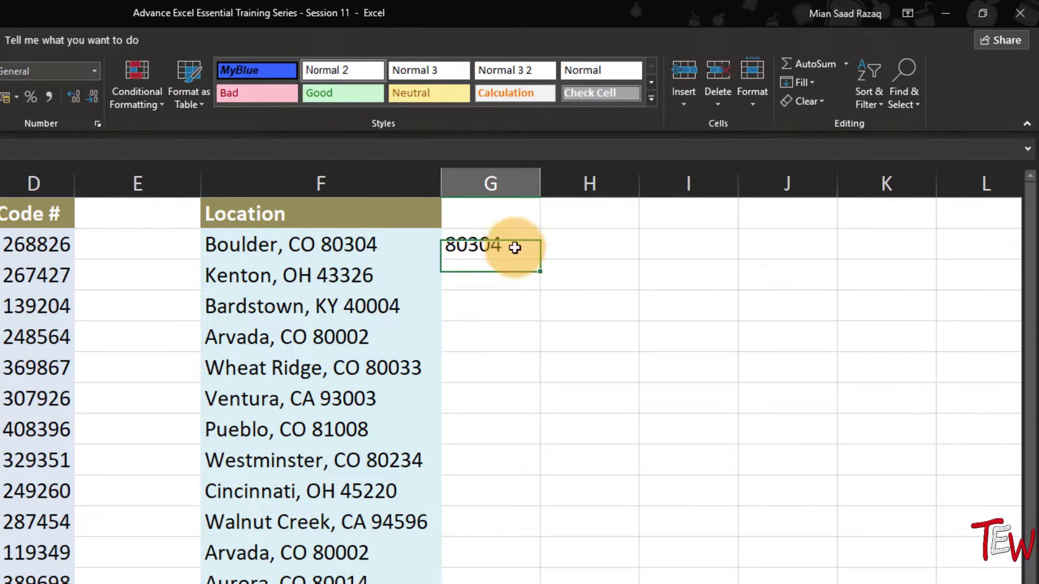
double_click(538, 259)
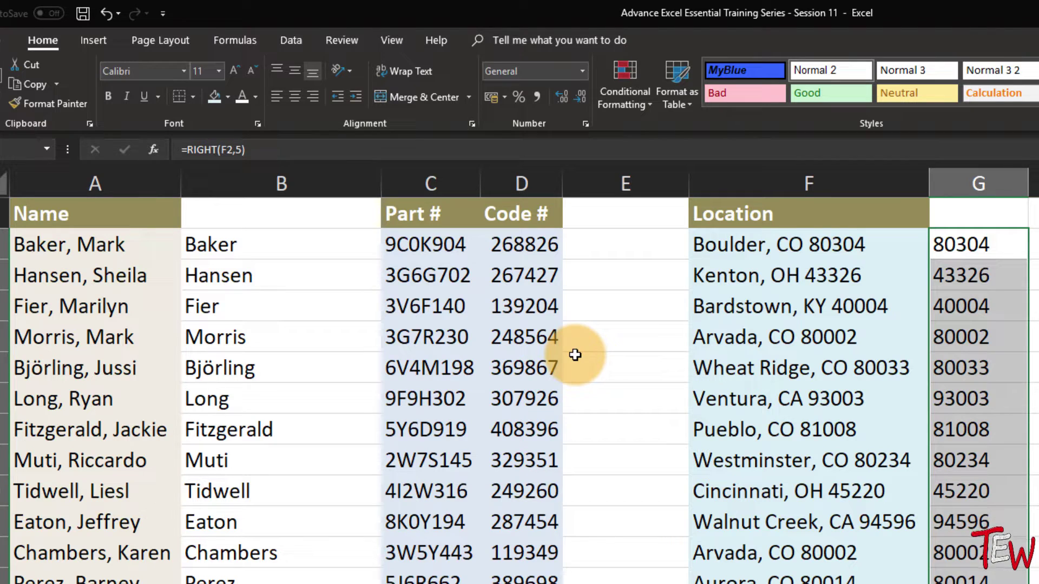
click(604, 249)
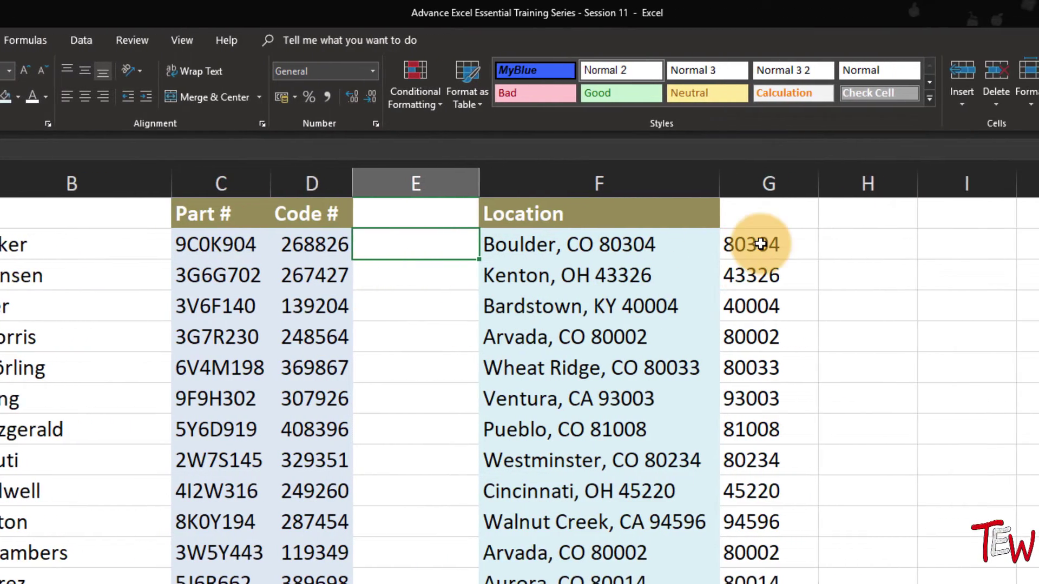
click(760, 244)
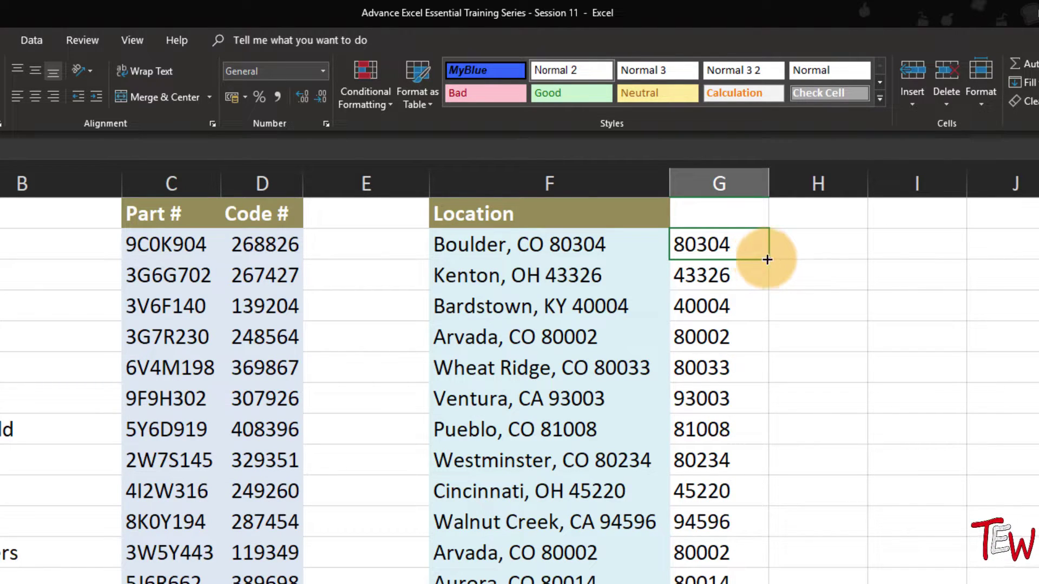
Step: Clear the ZIP formulas in column G and enter 80304 in G2
key(ctrl+shift+Down)
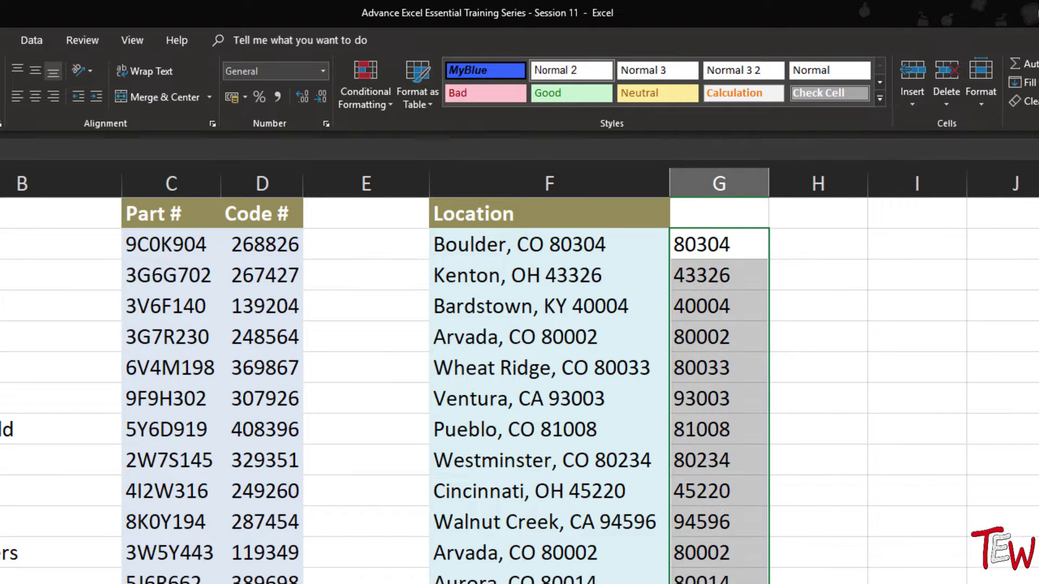
key(Delete)
click(736, 252)
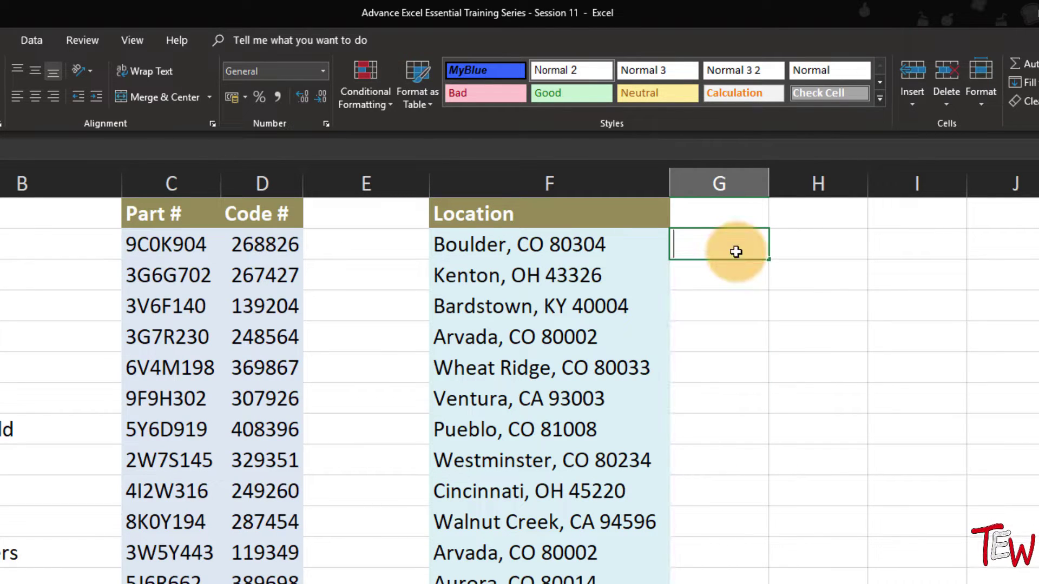
text(80304)
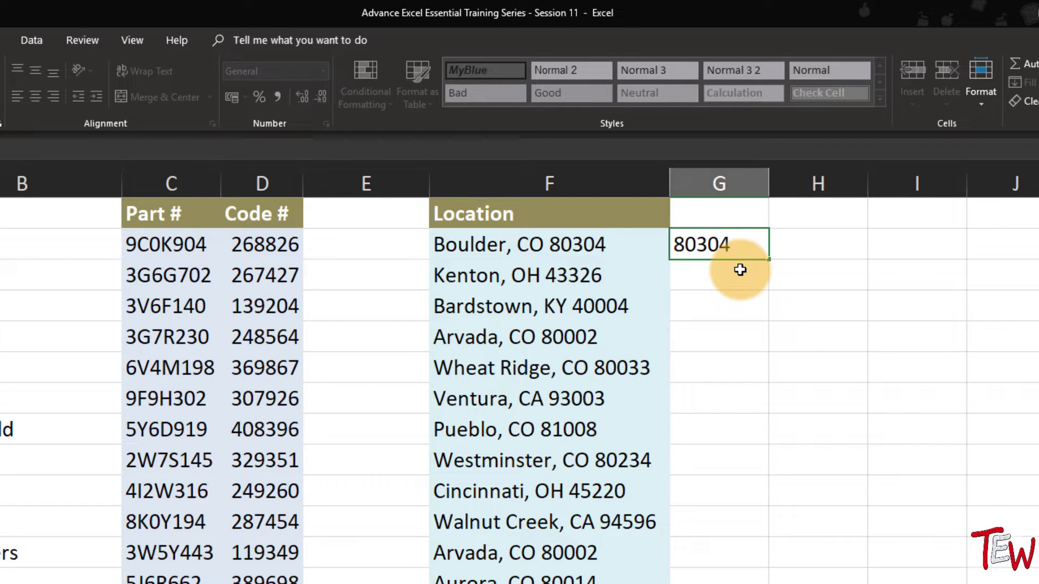
key(Return)
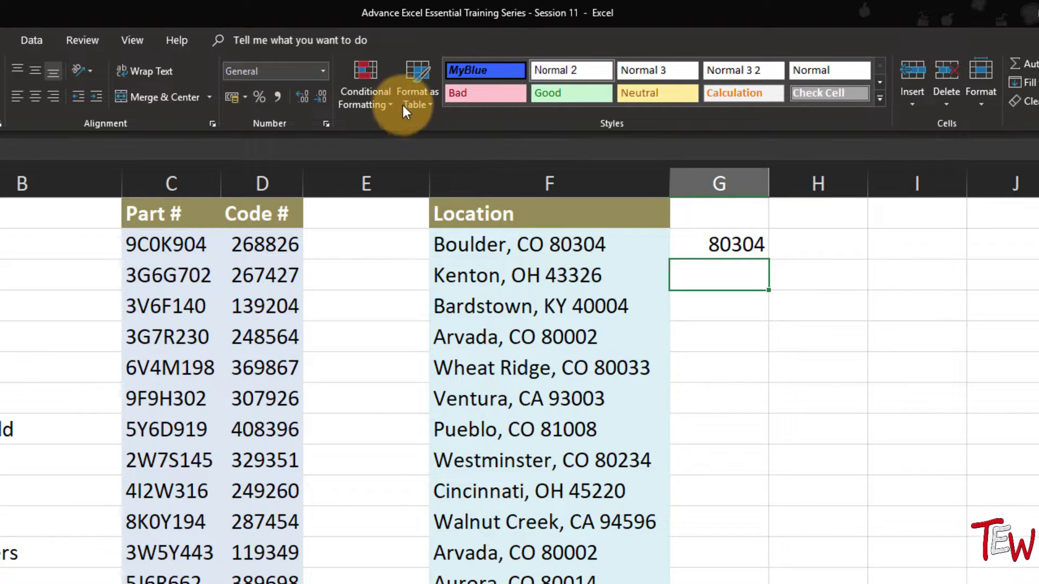
Step: Flash Fill the remaining ZIP codes down column G
click(33, 39)
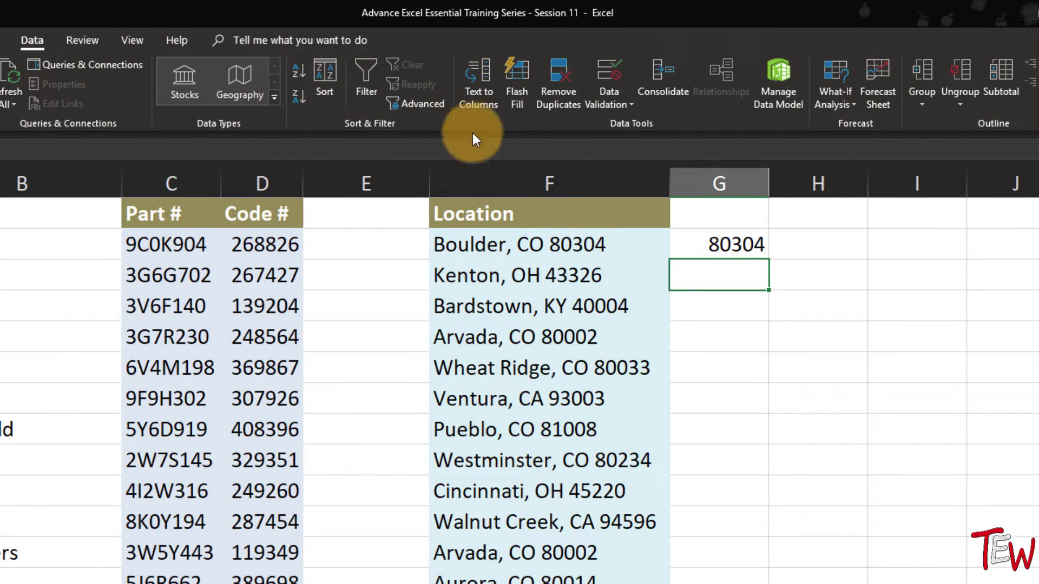
click(513, 93)
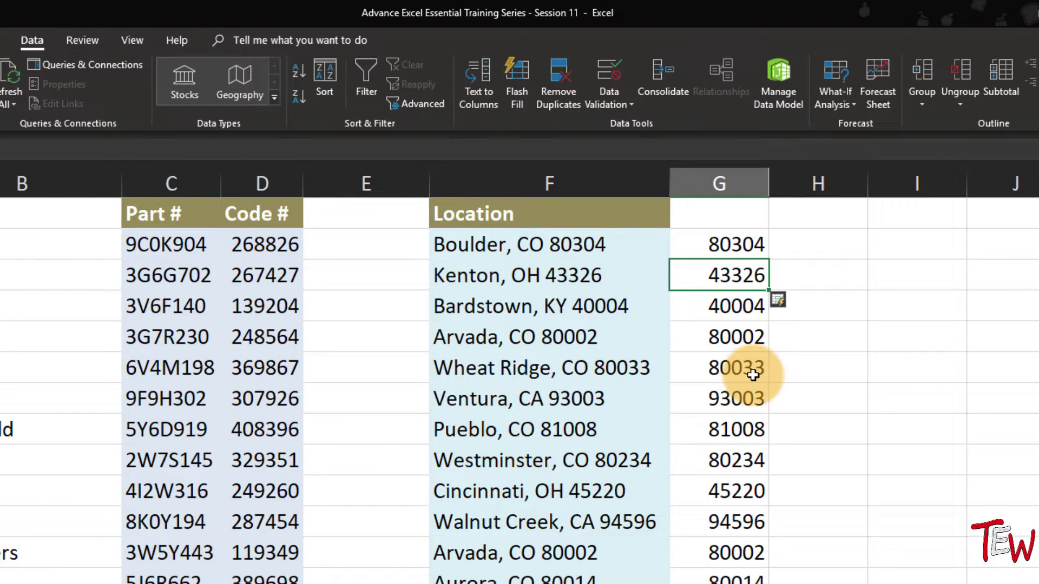
click(756, 241)
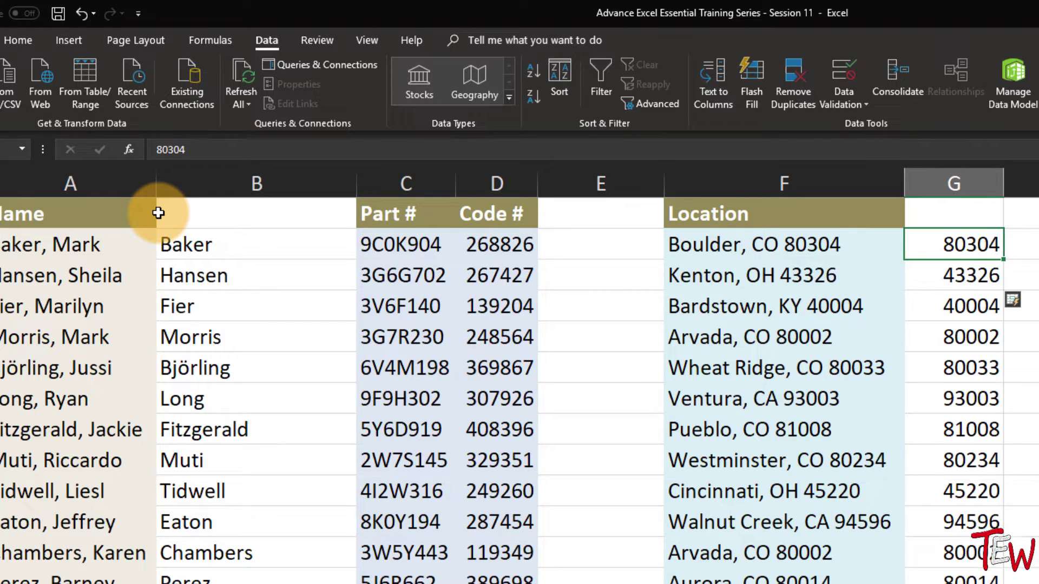
Step: Clear column B and flash-fill last names from the examples Baker and Hansen
click(249, 189)
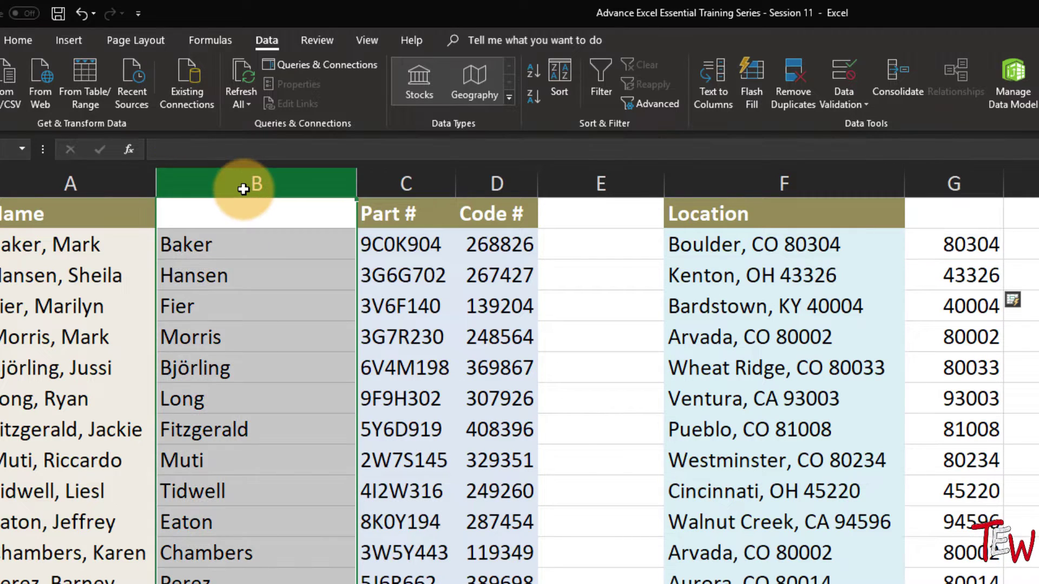
key(Delete)
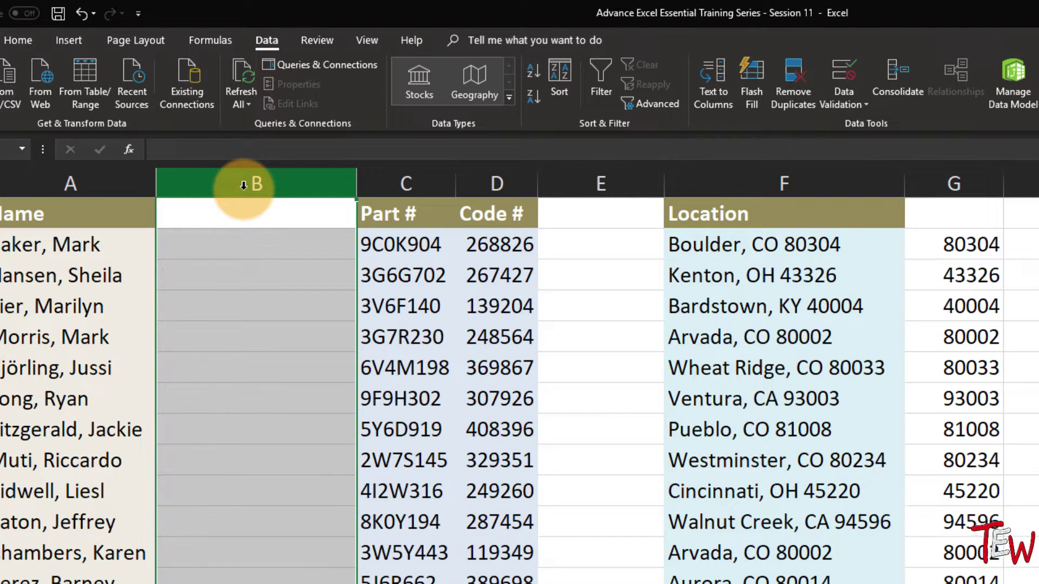
click(242, 248)
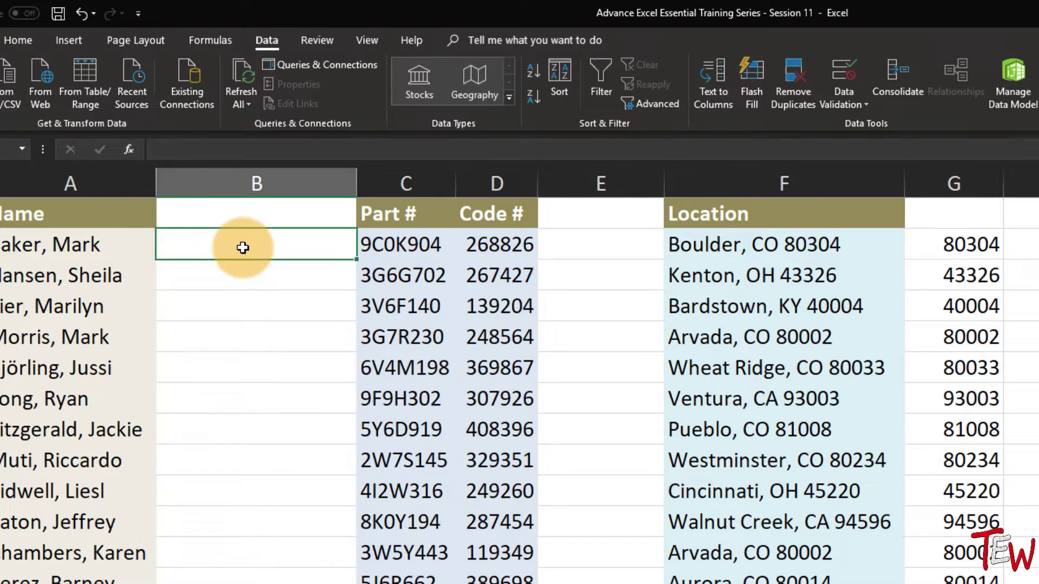
text(Baker)
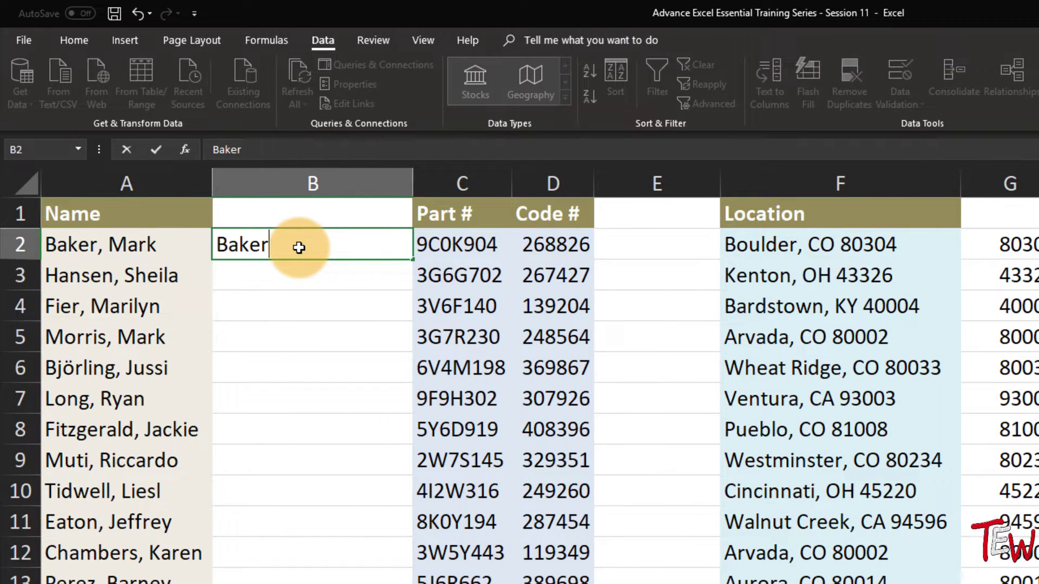
key(ctrl+Return)
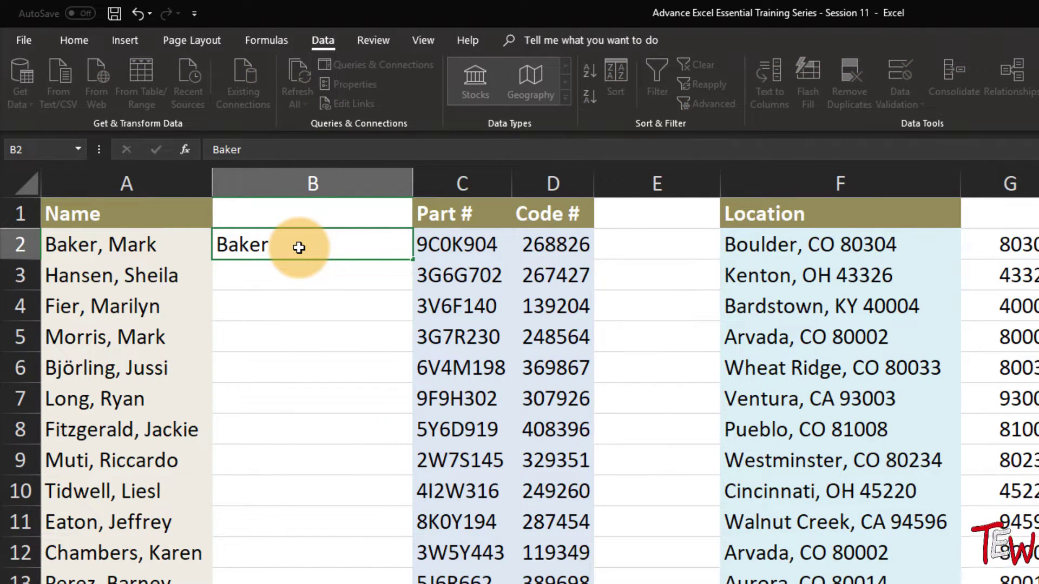
key(Return)
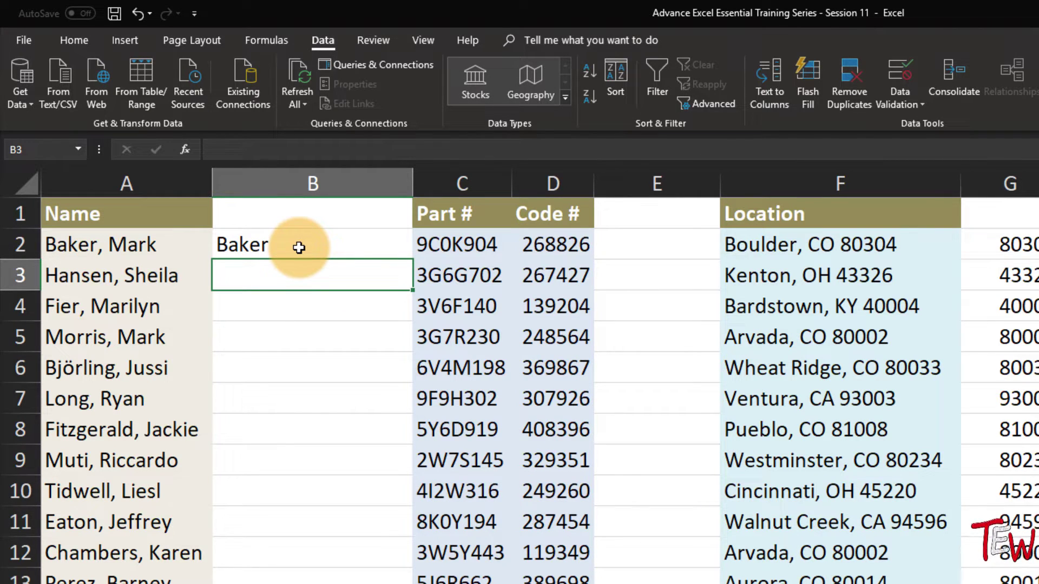
text(Hansen)
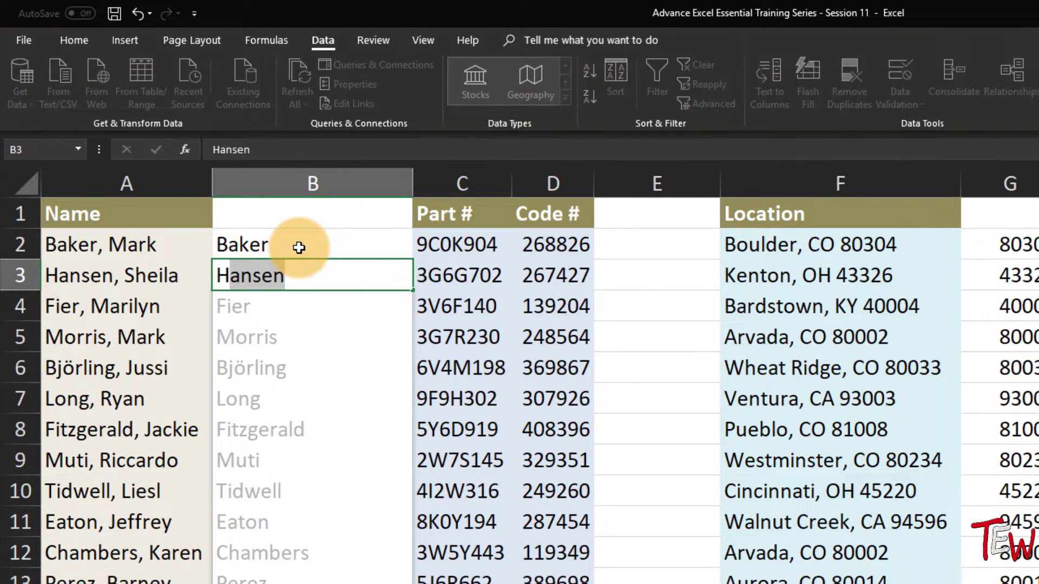
key(Return)
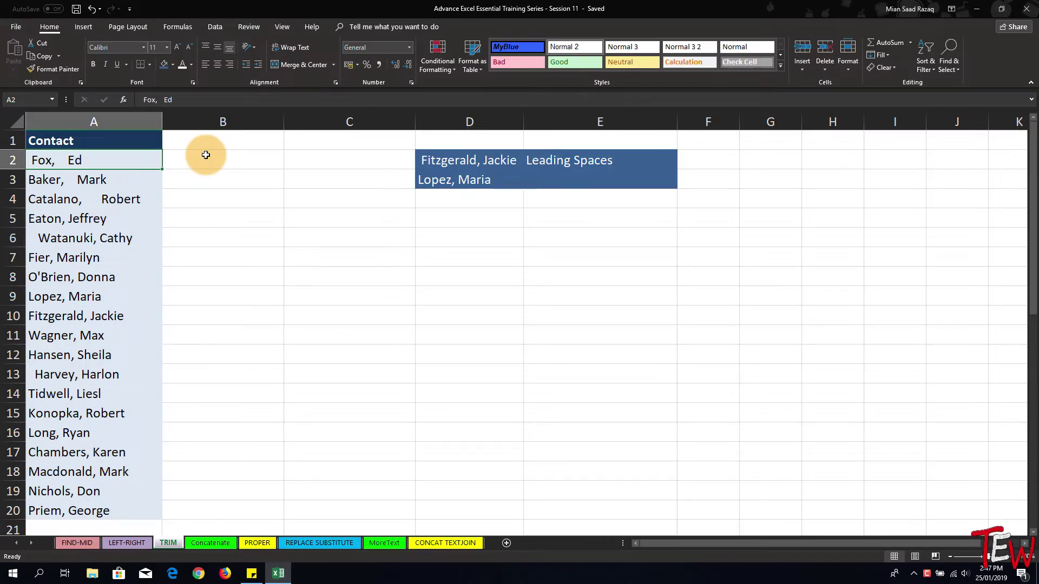
Step: Switch to the TRIM worksheet with the space-padded Contact list
click(206, 155)
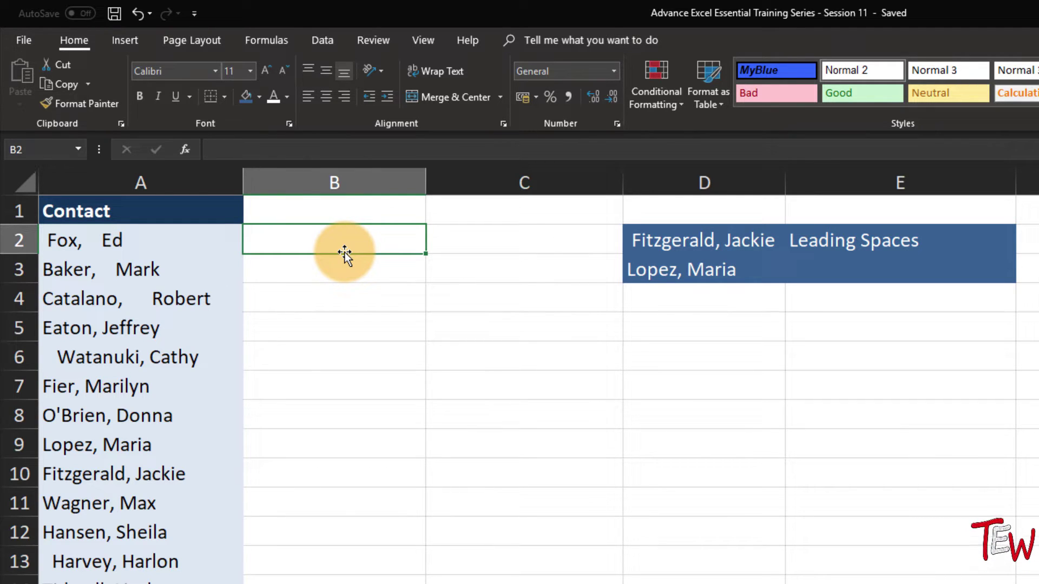
click(202, 244)
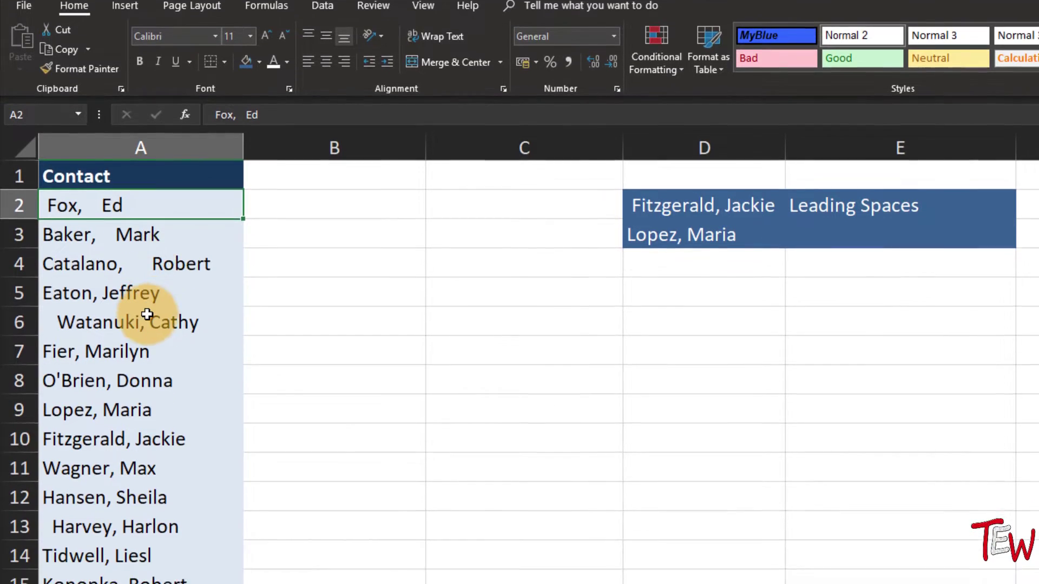
click(151, 357)
click(198, 430)
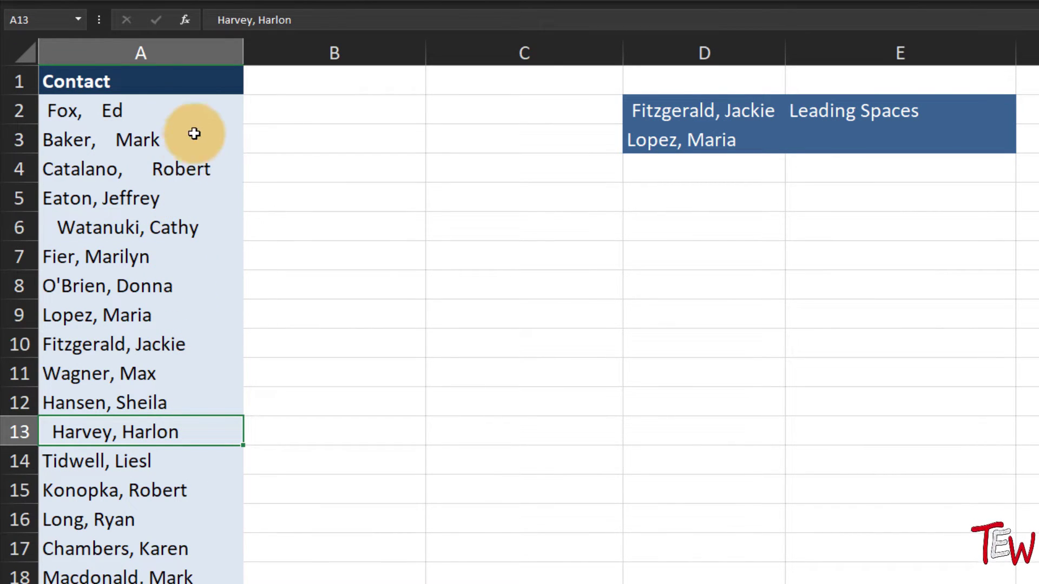
click(198, 117)
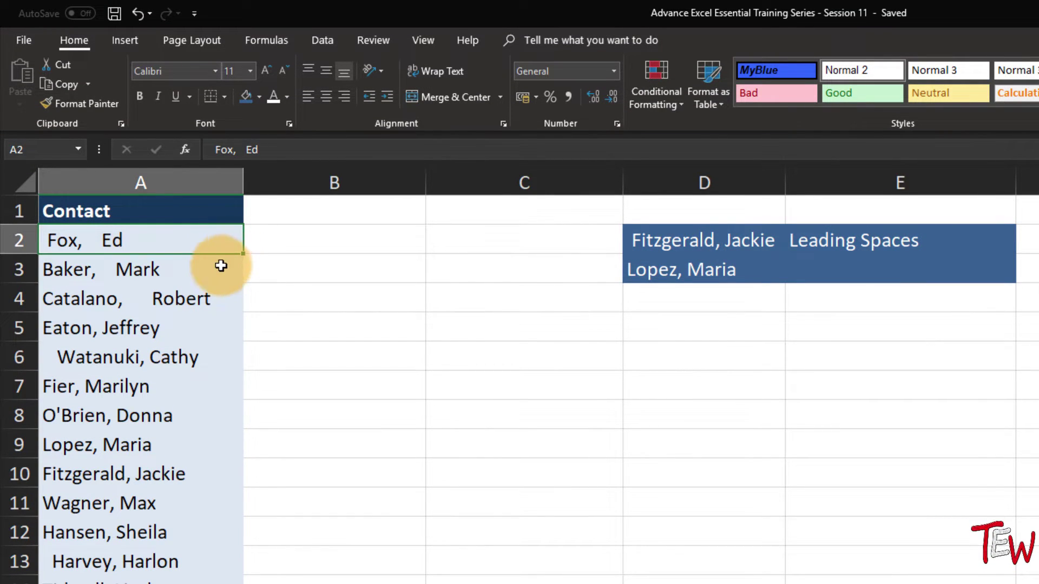
click(220, 305)
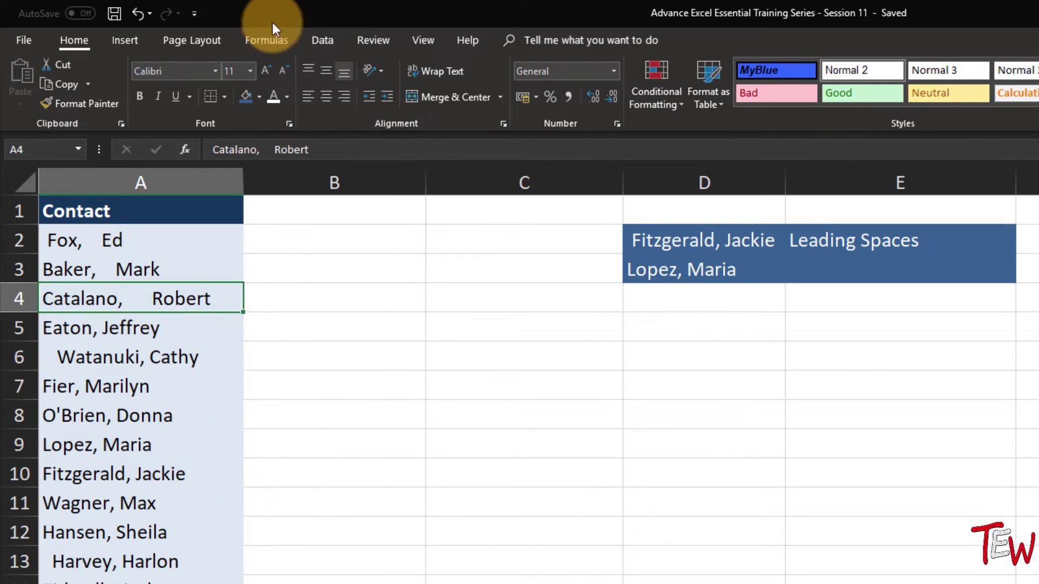
Step: Sort the contact list A to Z, then undo to restore the original order
click(328, 41)
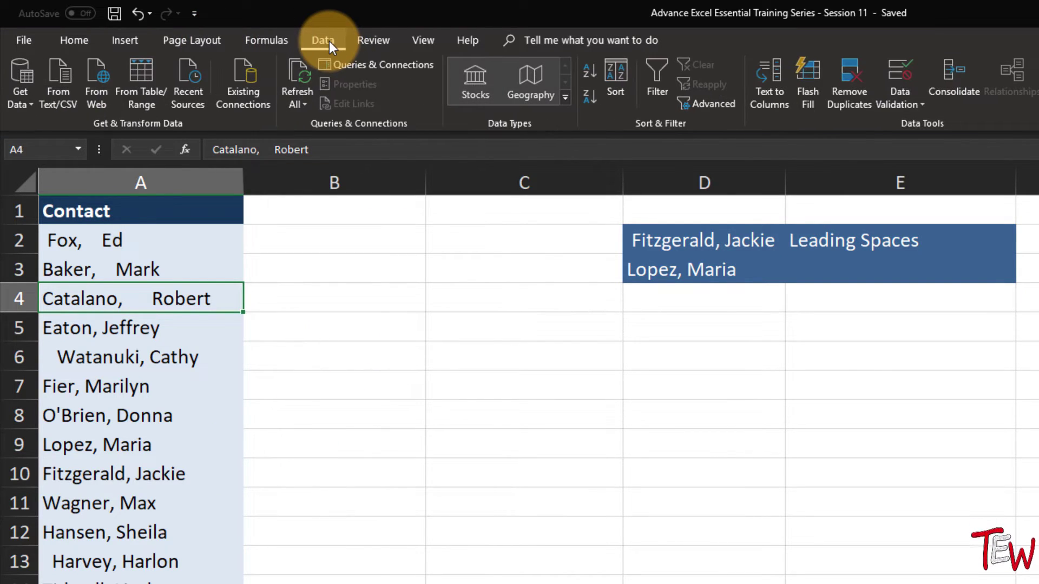
click(592, 75)
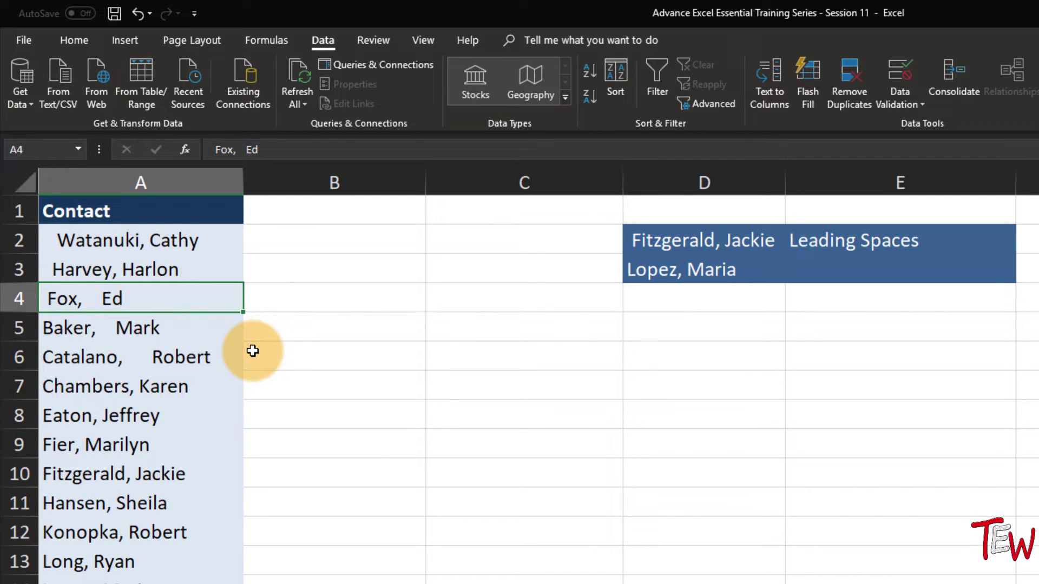
key(ctrl+z)
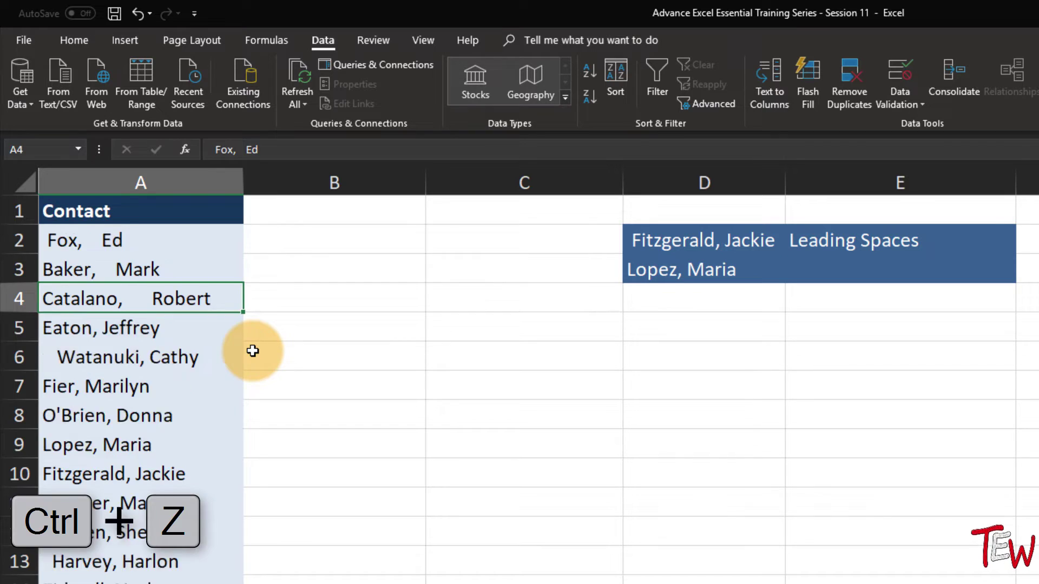
click(211, 238)
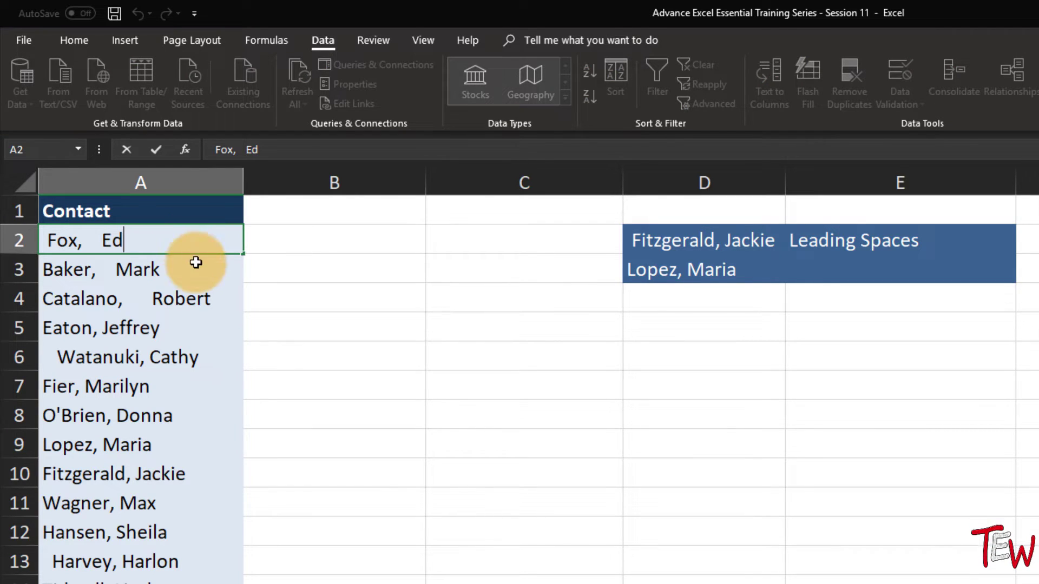
click(200, 302)
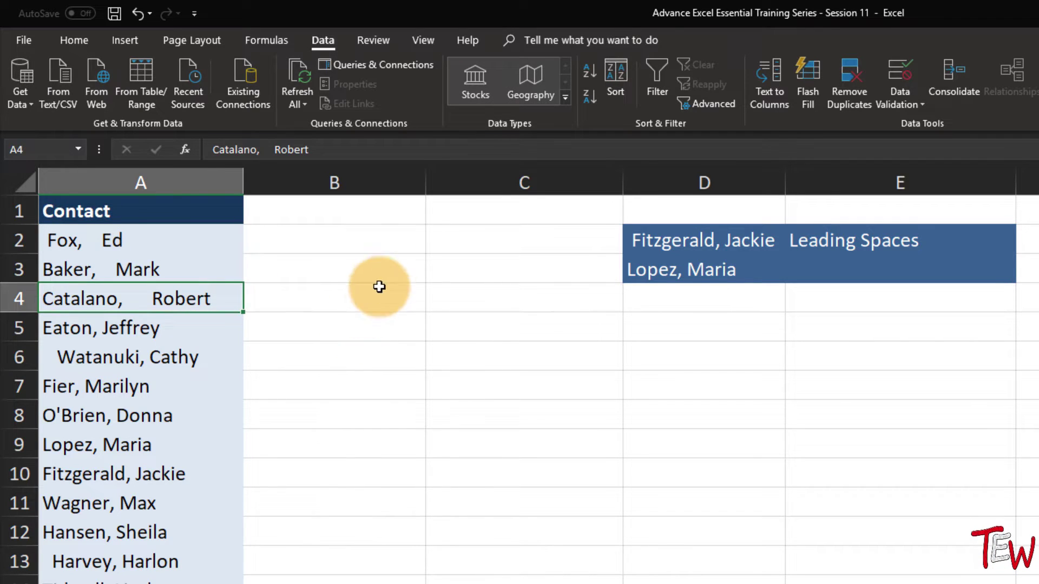
Step: Enter =TRIM(A2) in B2 to clean the first contact
click(382, 243)
text(=tri)
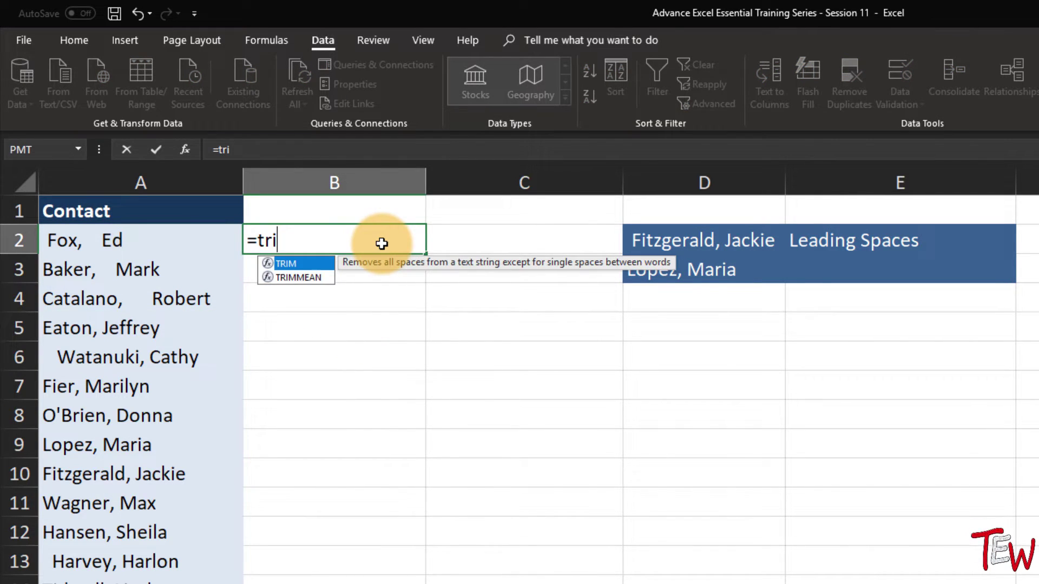
key(Tab)
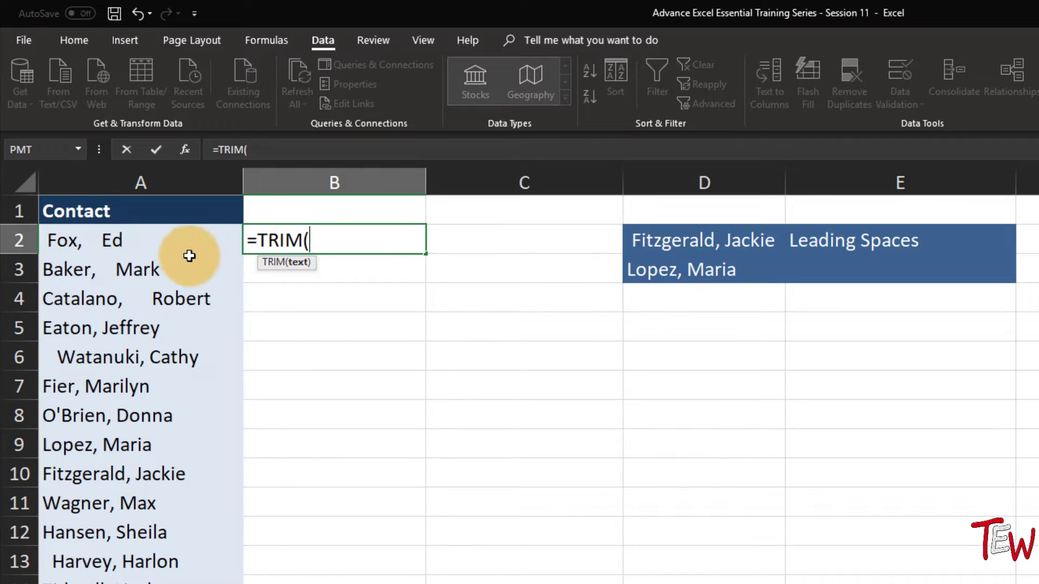
click(180, 239)
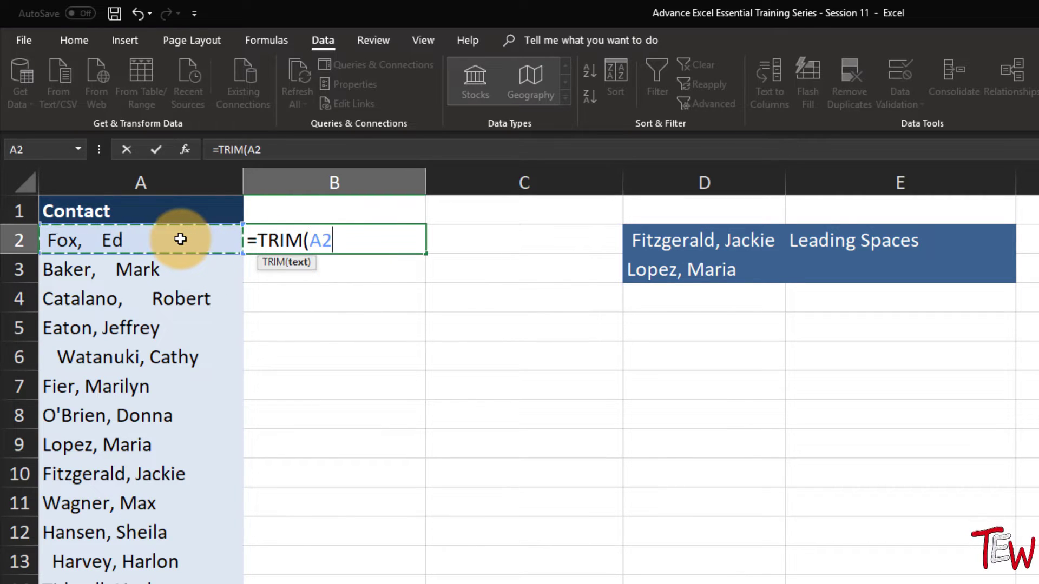
key(Return)
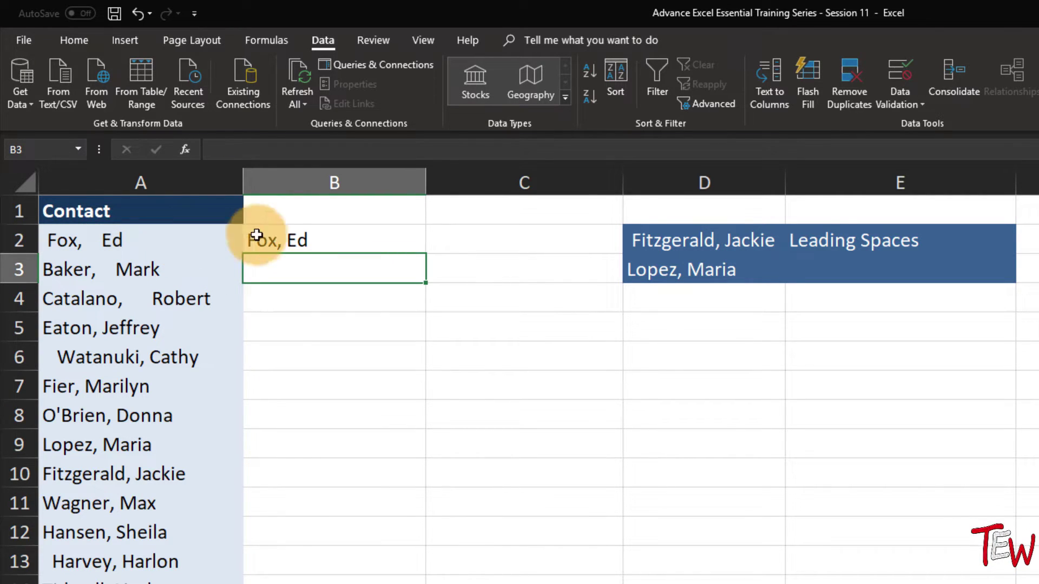
Step: Copy the TRIM formula down to B7 and check the result in B3
click(283, 245)
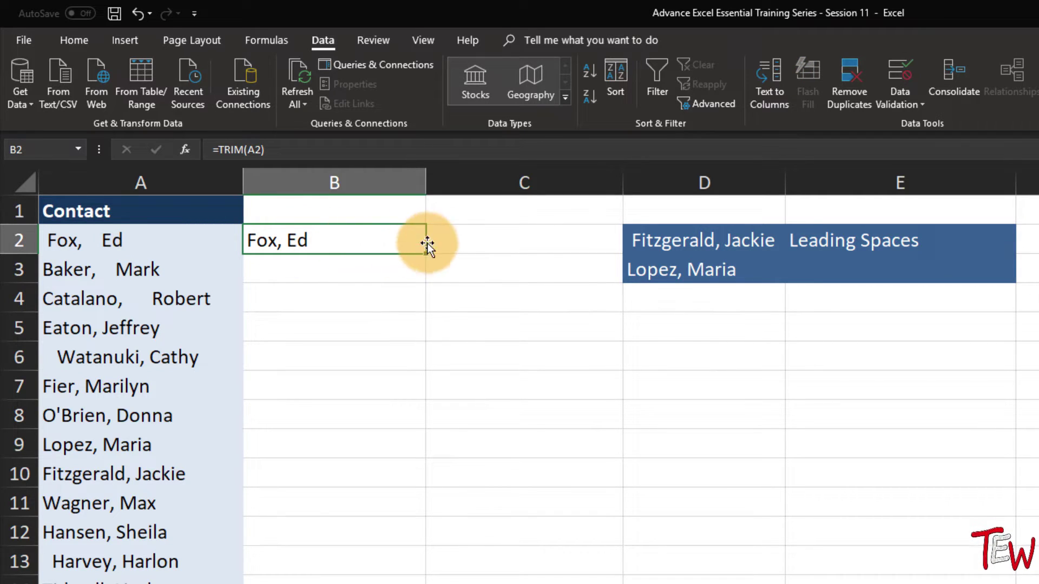
drag(423, 254, 400, 397)
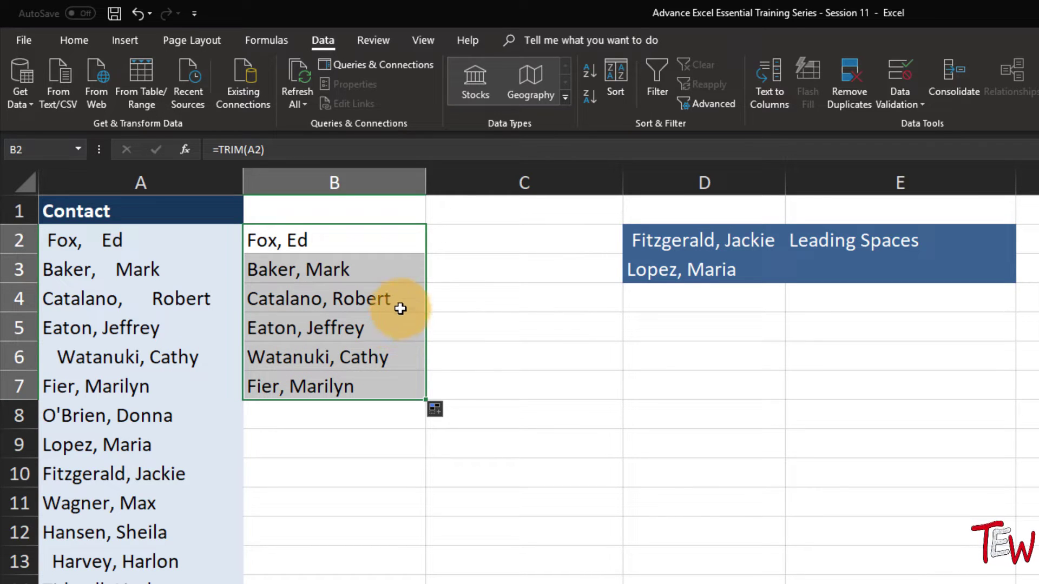
click(405, 272)
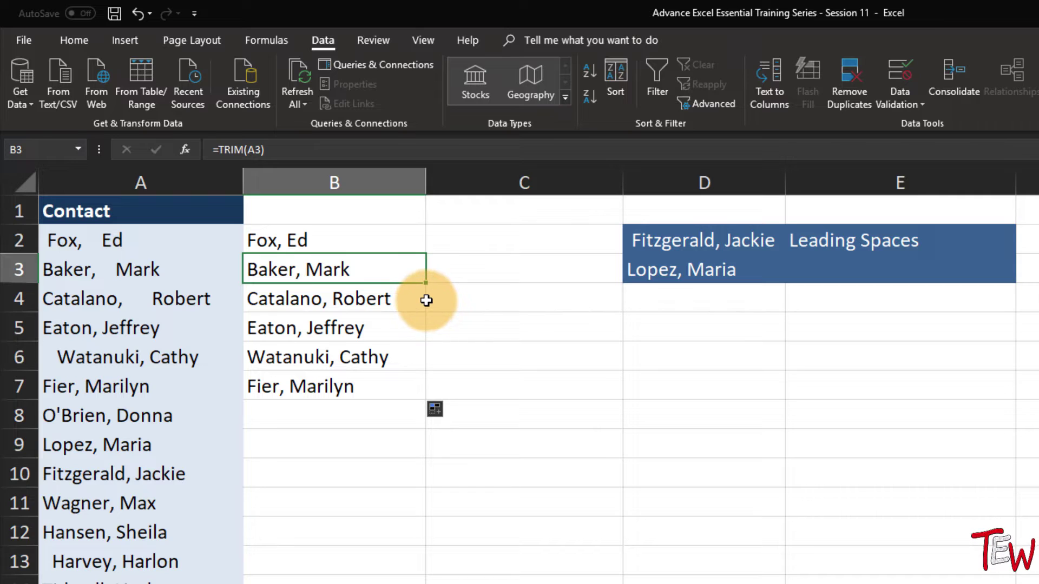
click(517, 247)
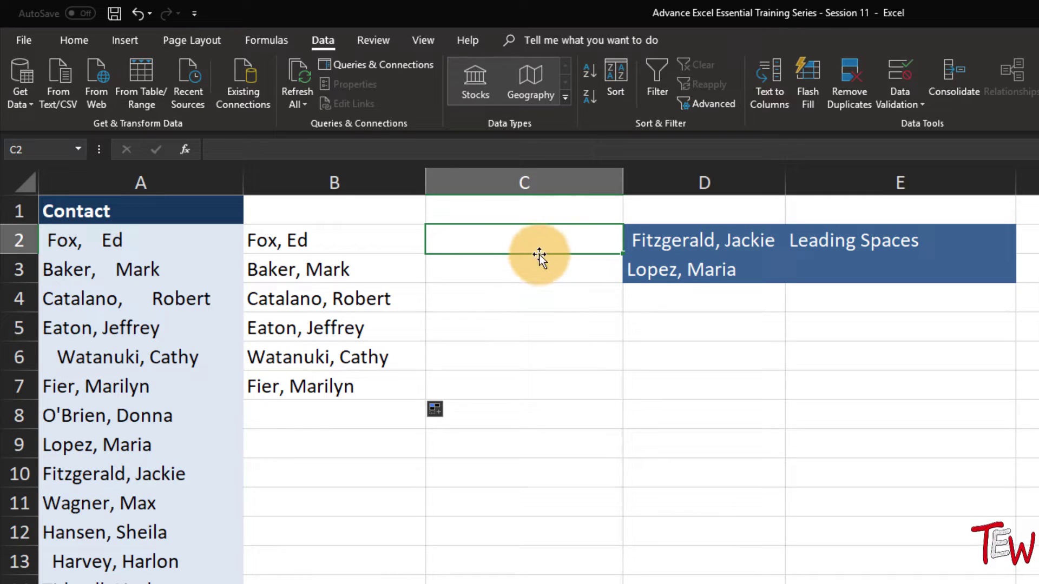
Step: Enter =MATCH(D2,A:A,0) in C2
text(=ma)
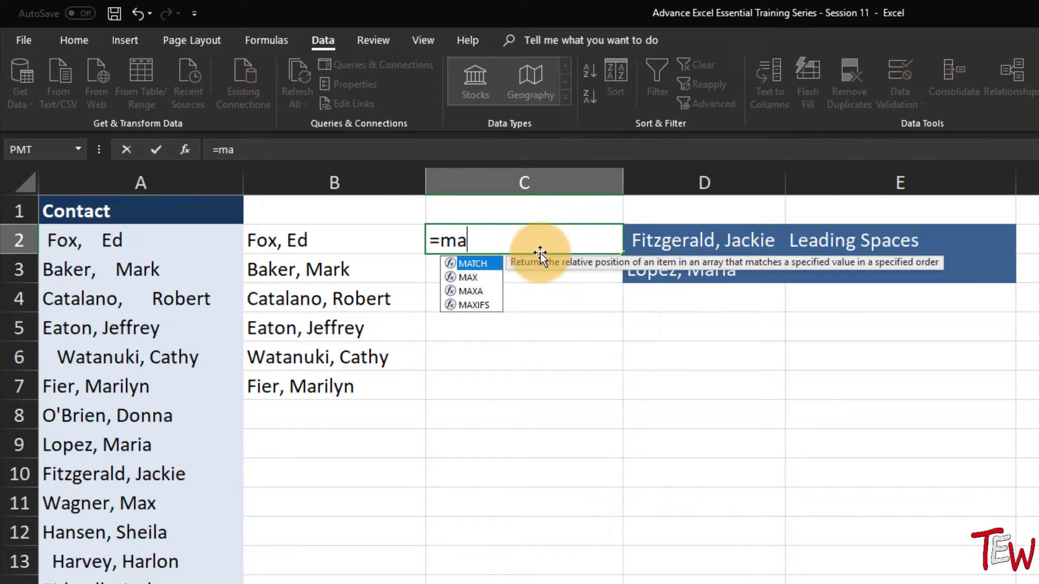
key(Tab)
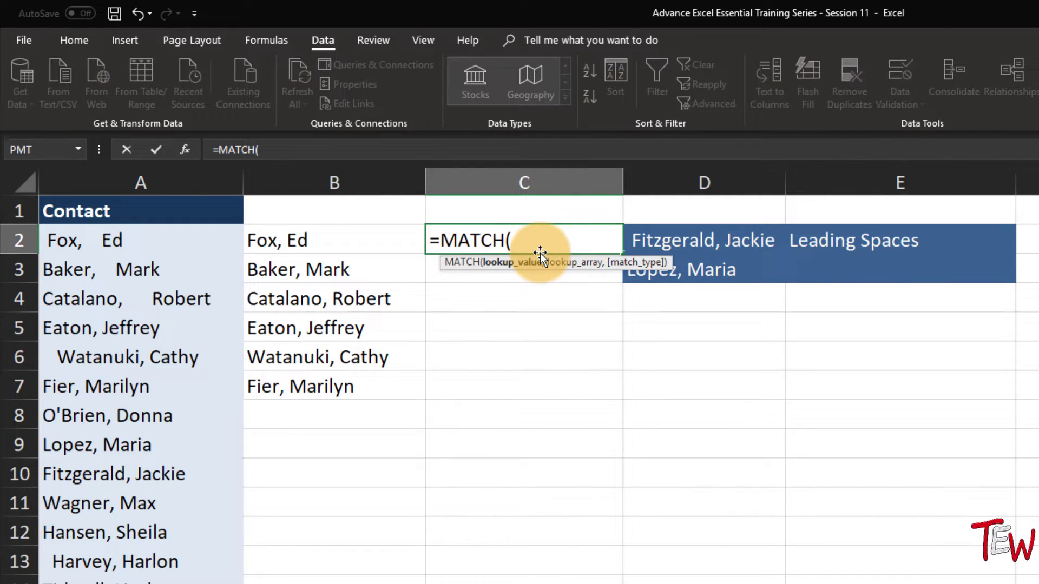
click(749, 236)
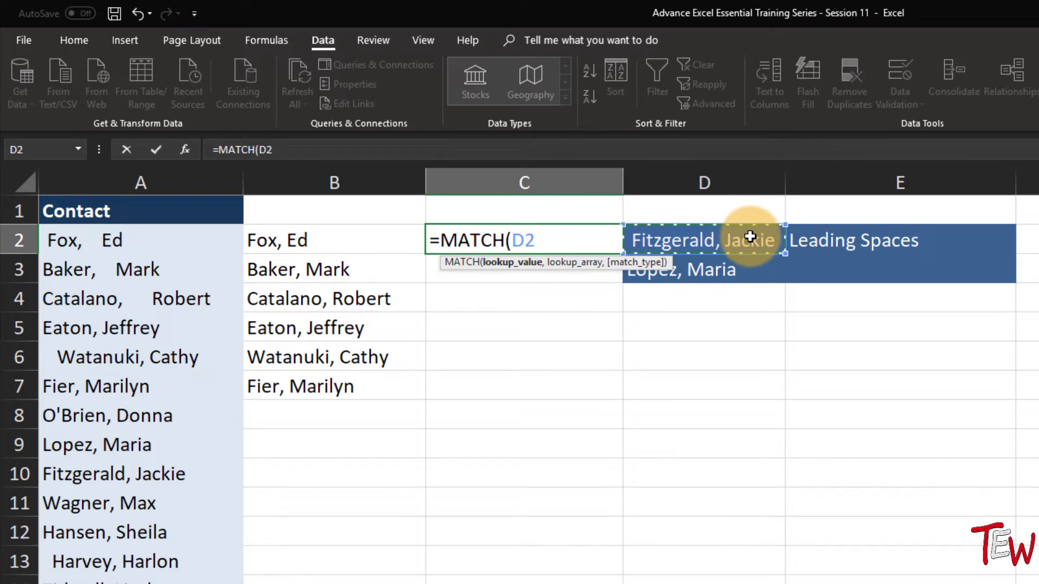
text(,)
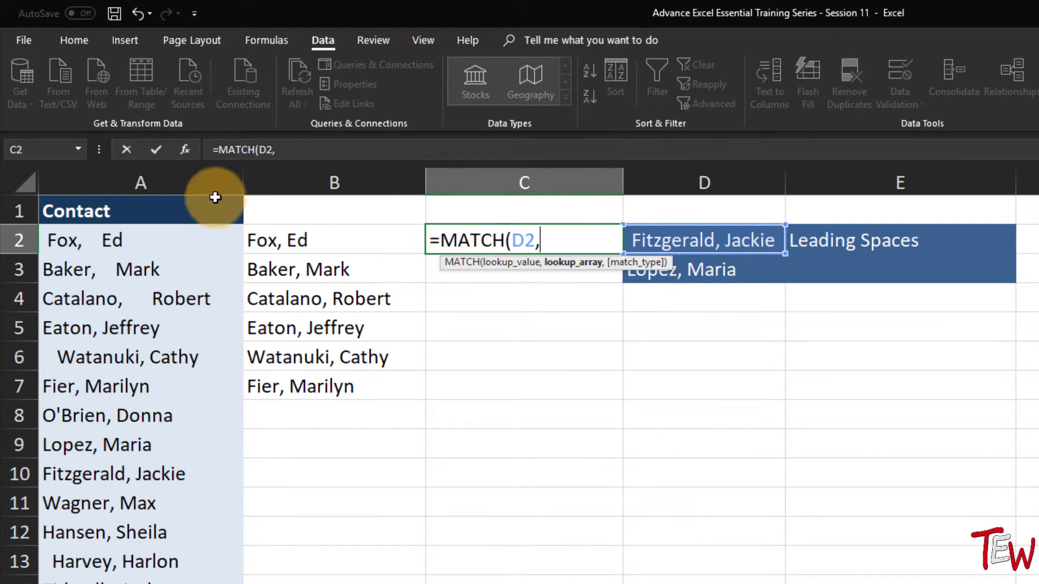
click(165, 183)
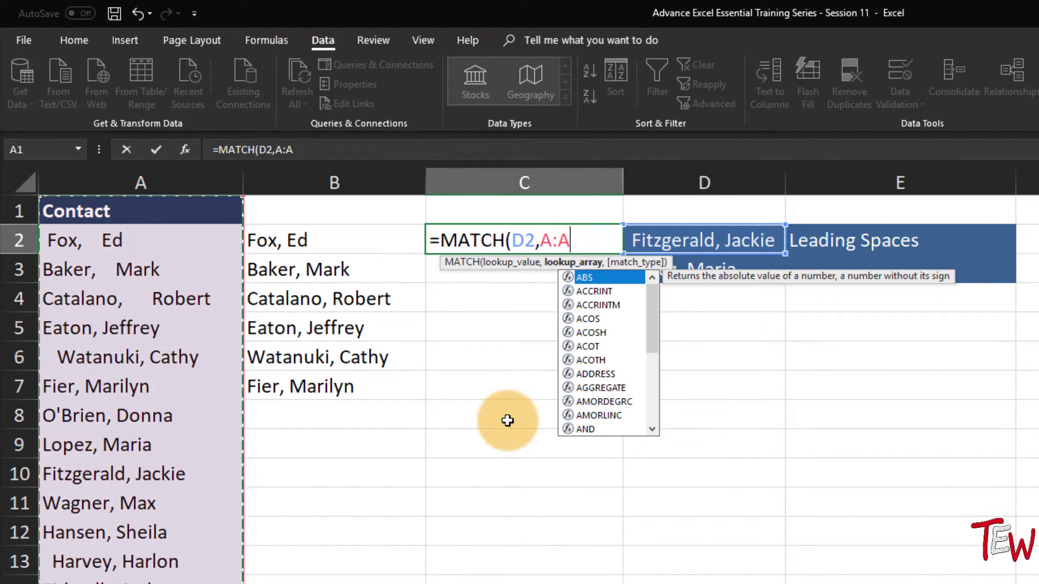
text(,)
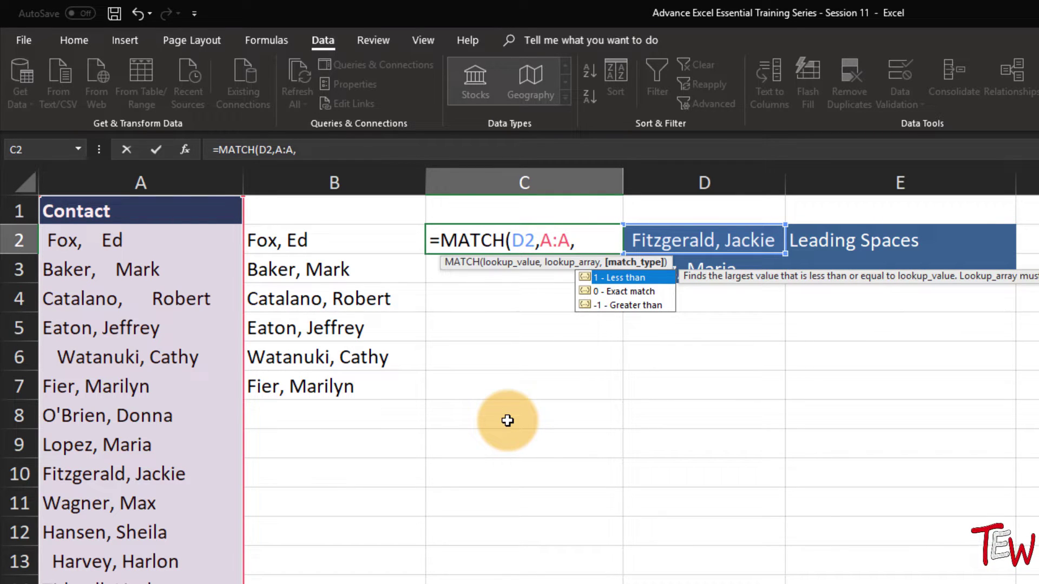
text(0)
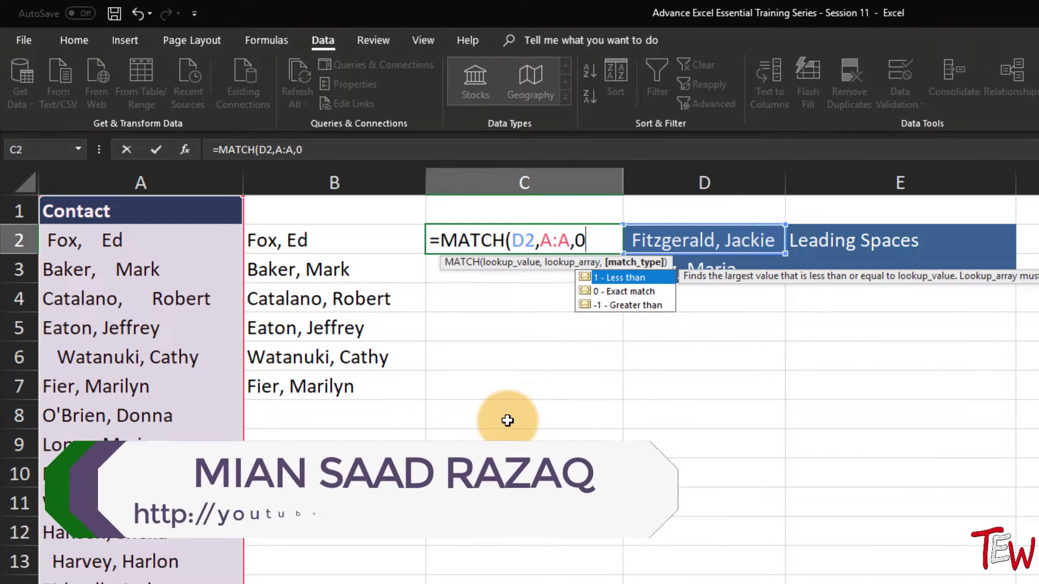
key(Return)
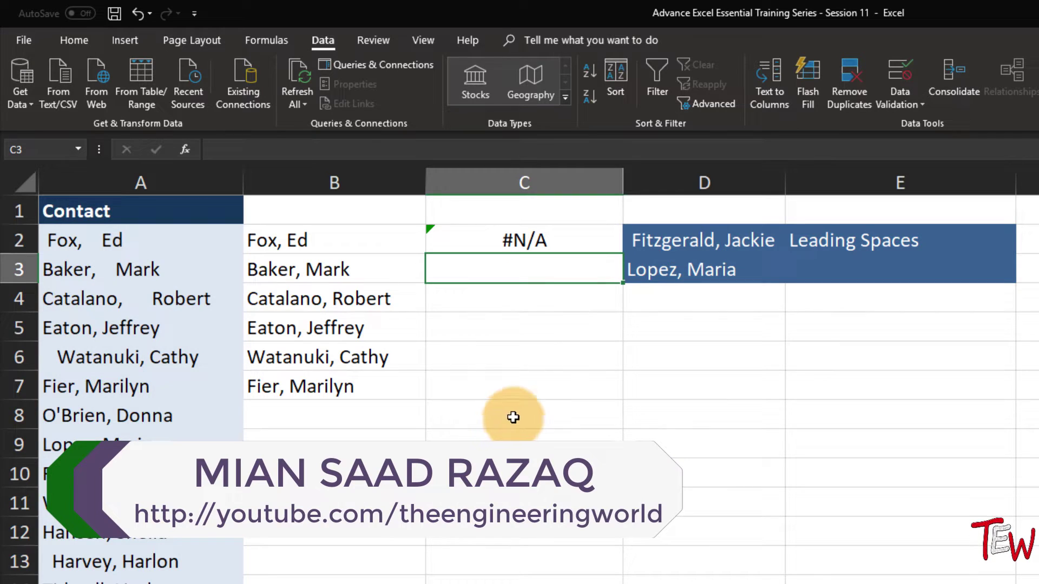
Step: Change C2 to =MATCH(TRIM(D2),A:A,0) so it returns 10
double_click(492, 239)
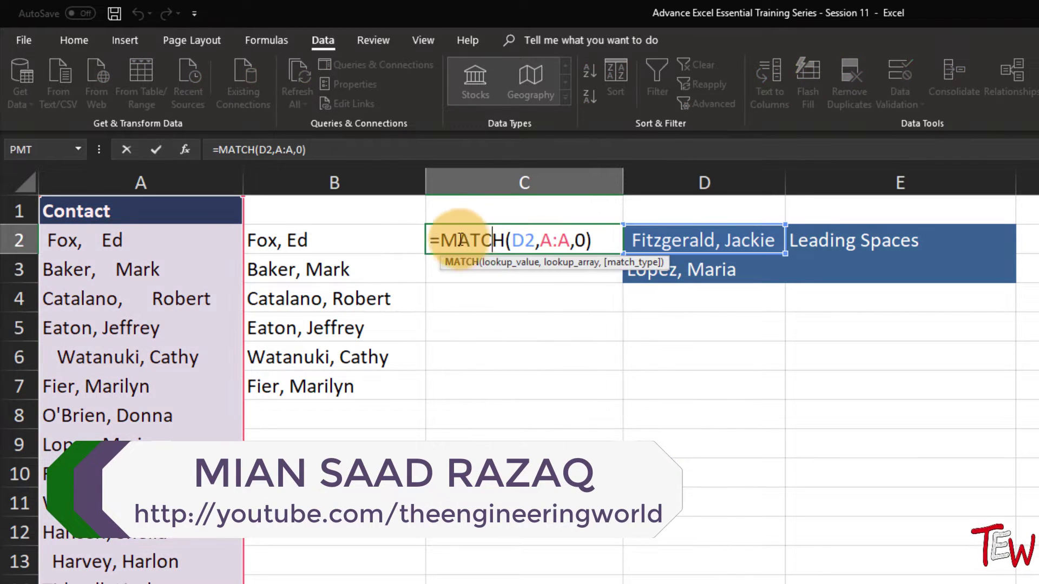
click(441, 240)
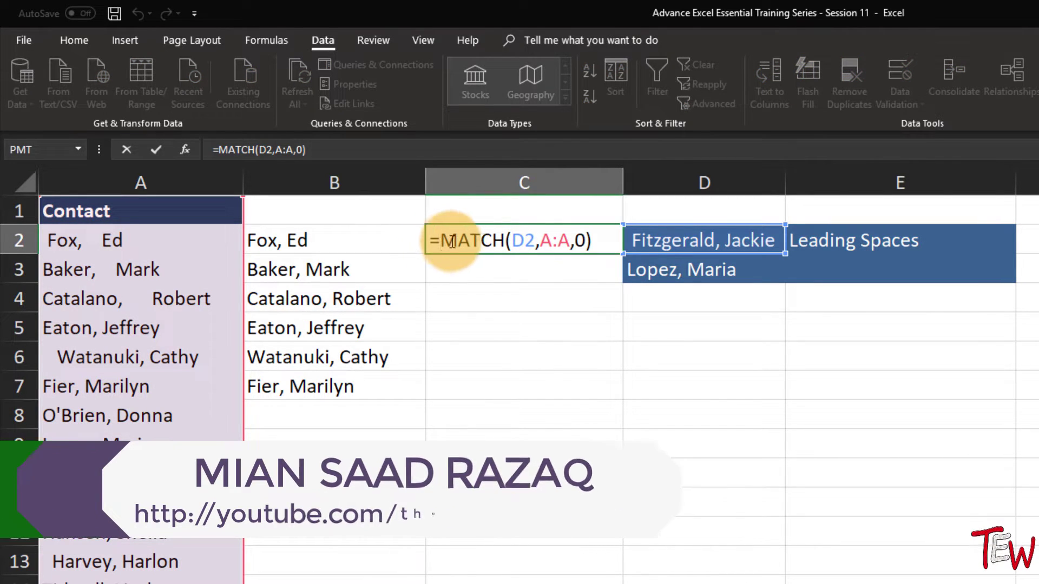
click(510, 243)
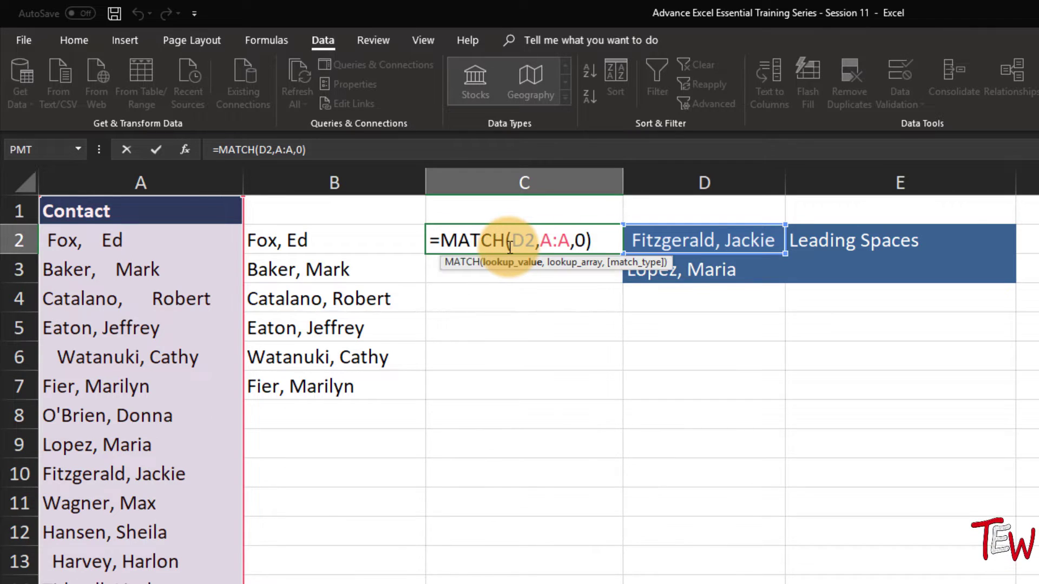
text(trim)
key(Tab)
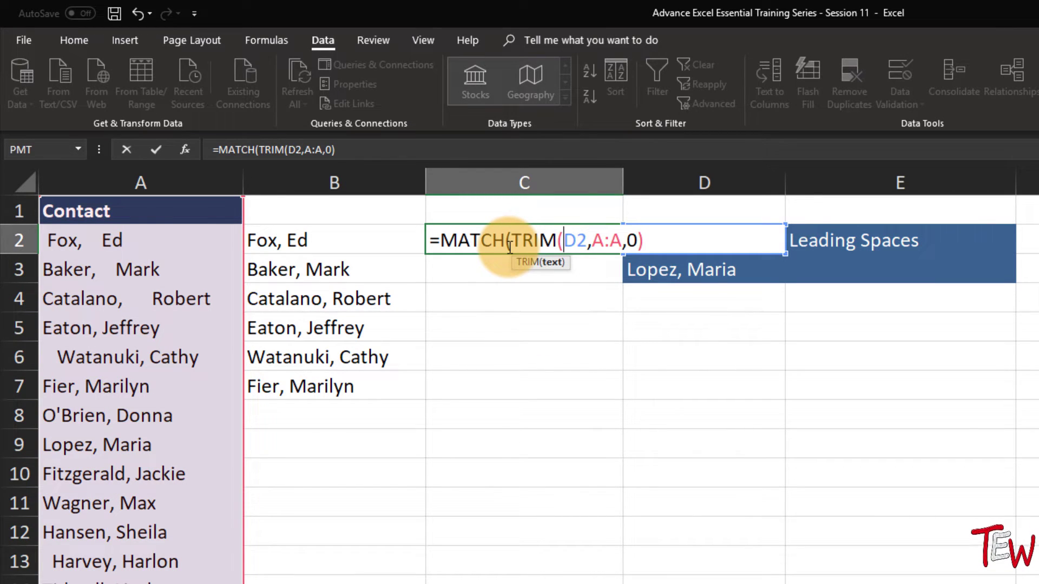
click(586, 239)
text())
key(Return)
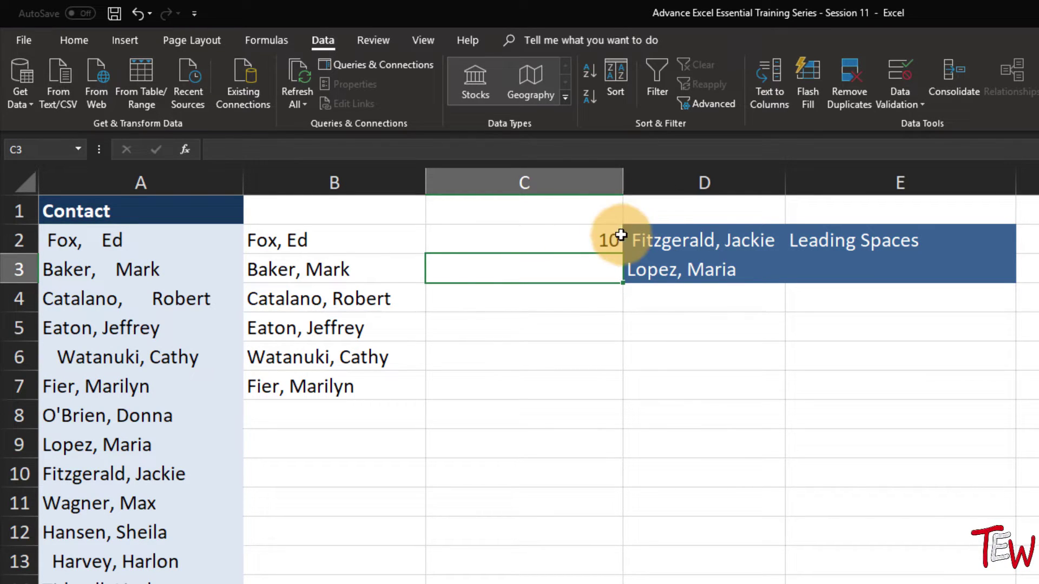
click(606, 239)
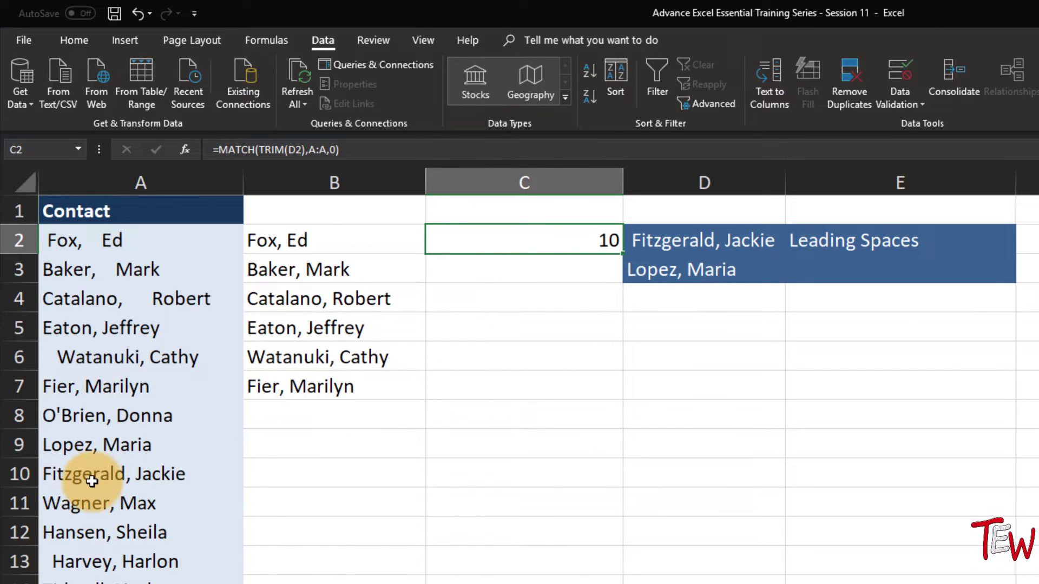
Step: Recommit C2's MATCH formula and confirm D2 keeps its extra spaces
double_click(507, 238)
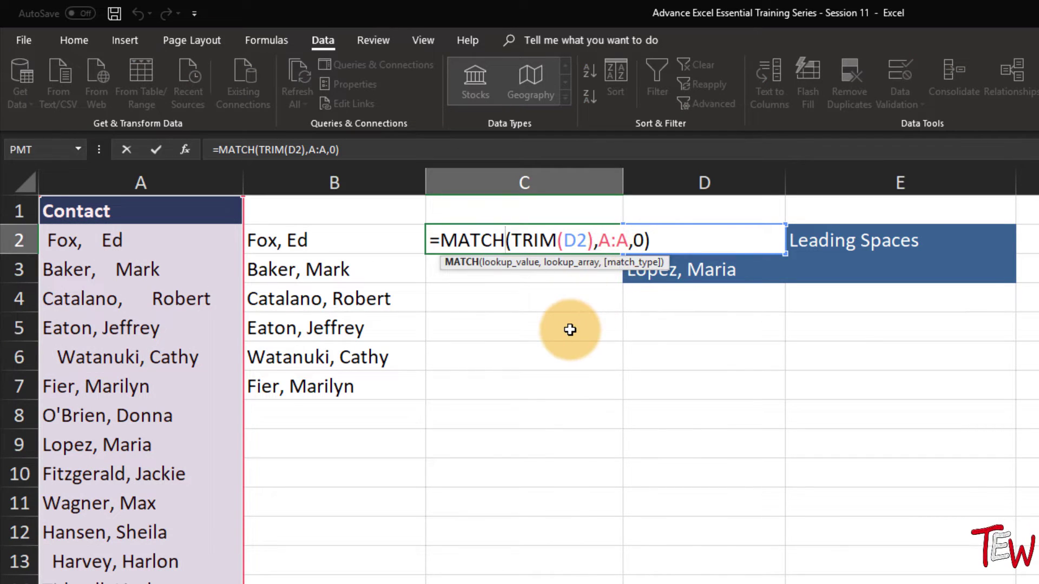
key(ctrl+Return)
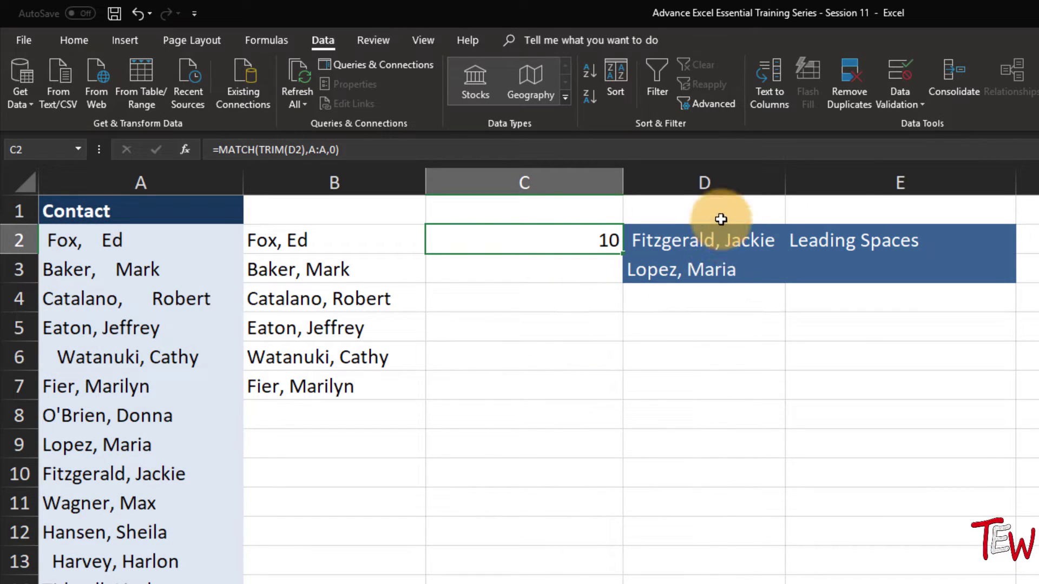
click(725, 241)
double_click(725, 241)
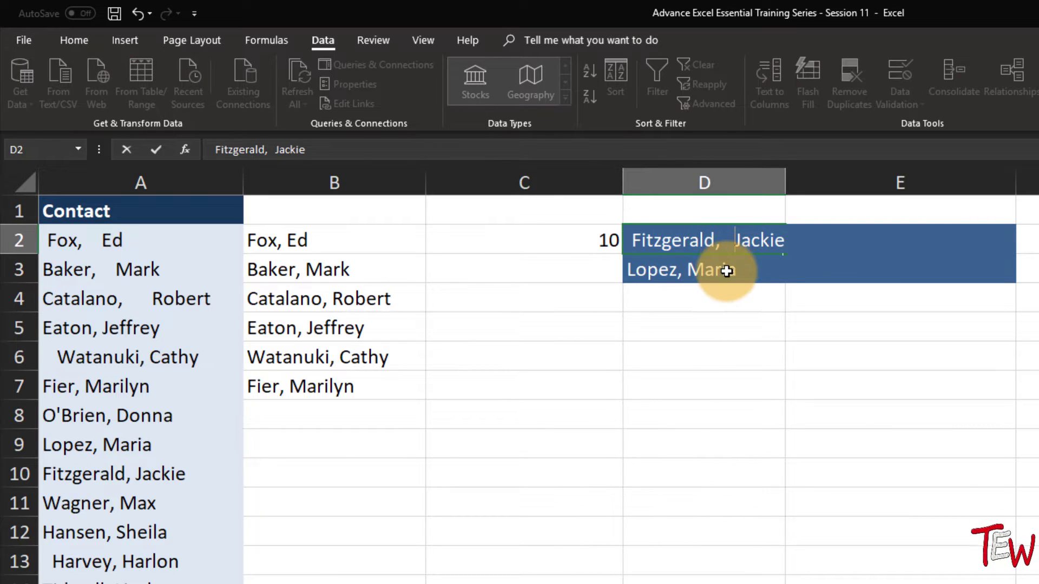
key(Return)
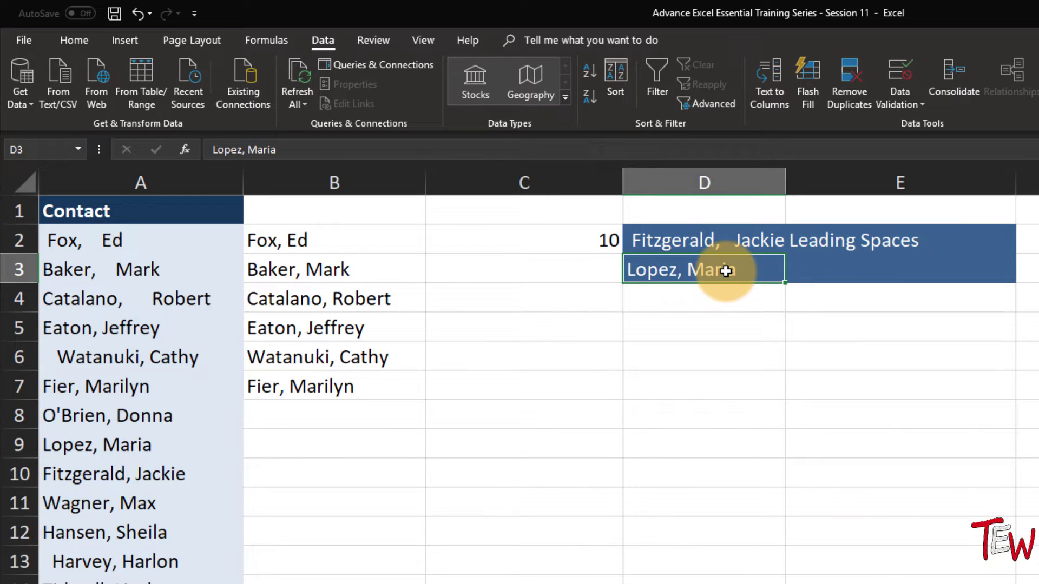
click(737, 239)
drag(793, 183, 818, 189)
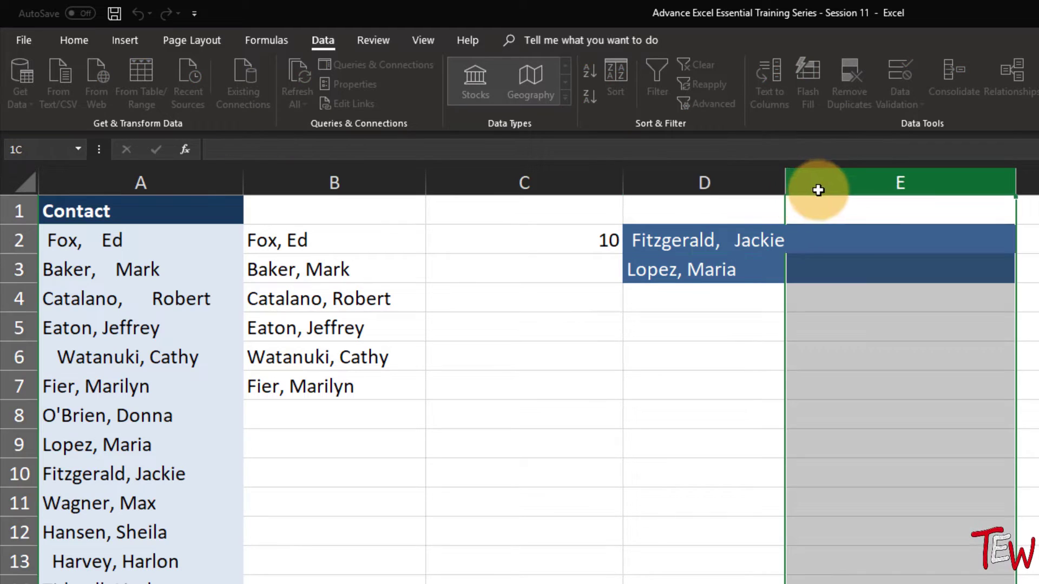
click(735, 240)
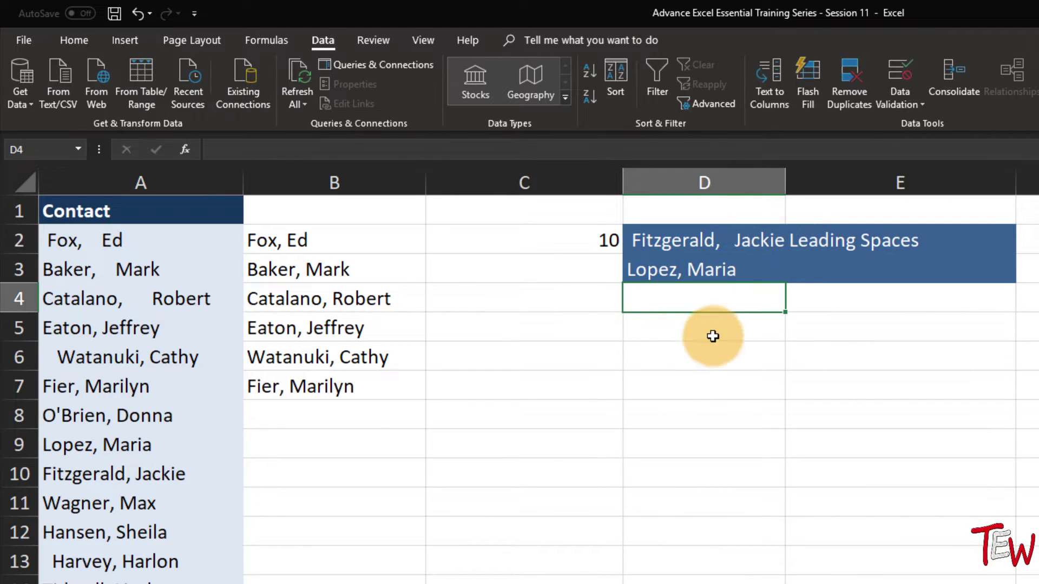
Step: Evaluate the D2 reference inside C2's formula with F9, then undo
click(495, 245)
double_click(493, 240)
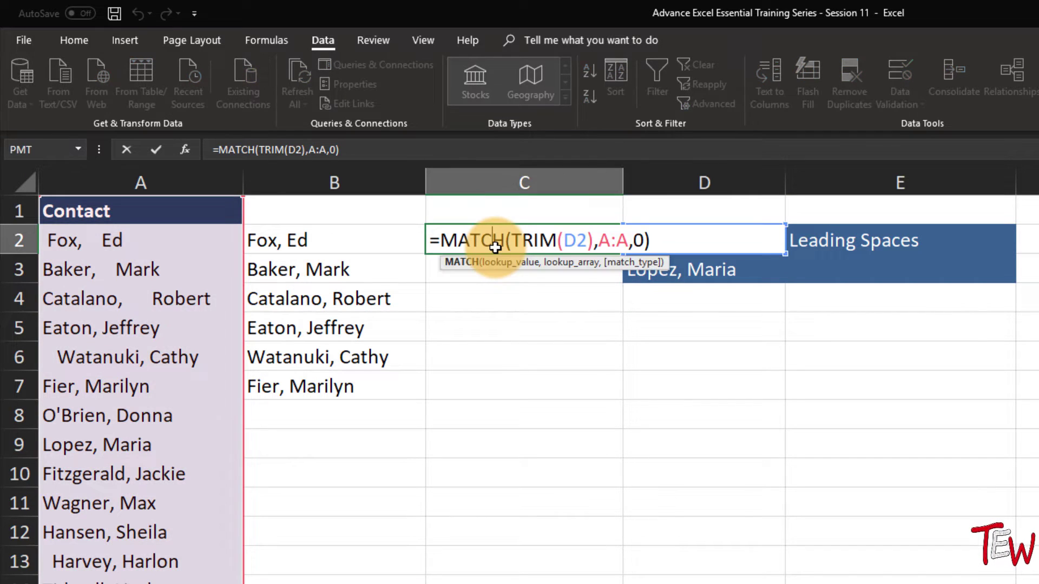
click(575, 242)
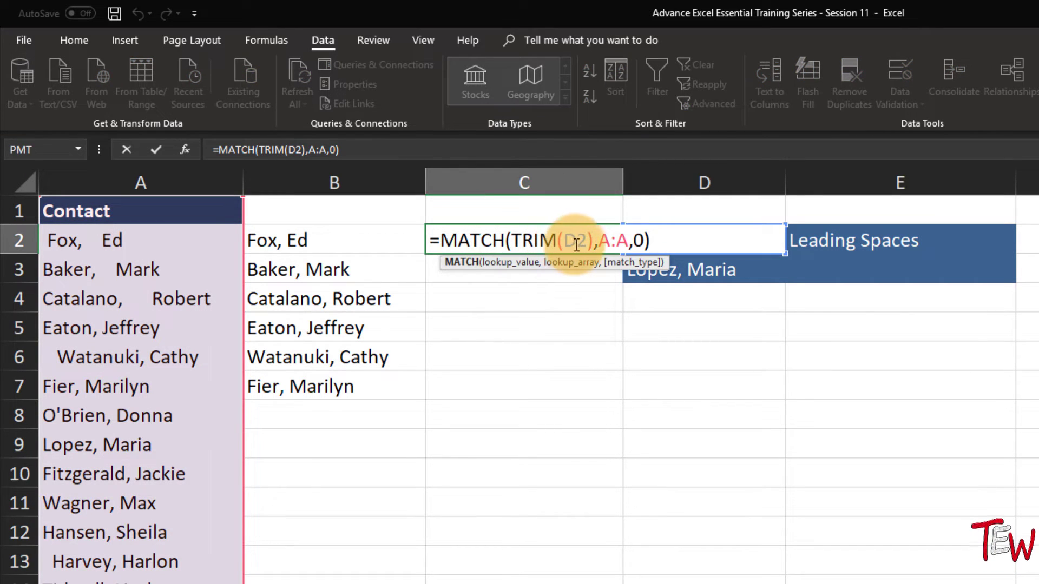
drag(583, 248, 584, 248)
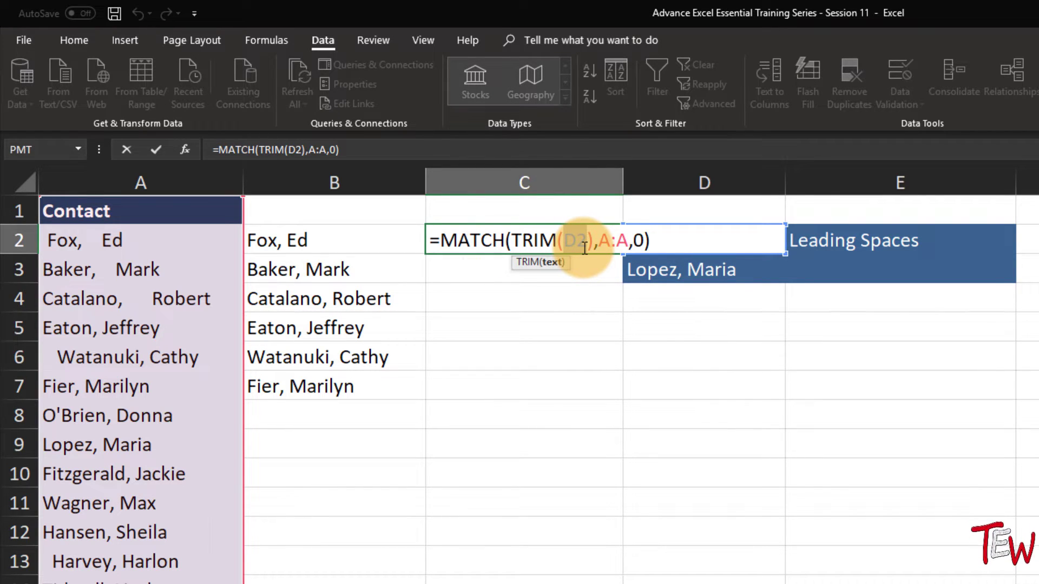
key(F9)
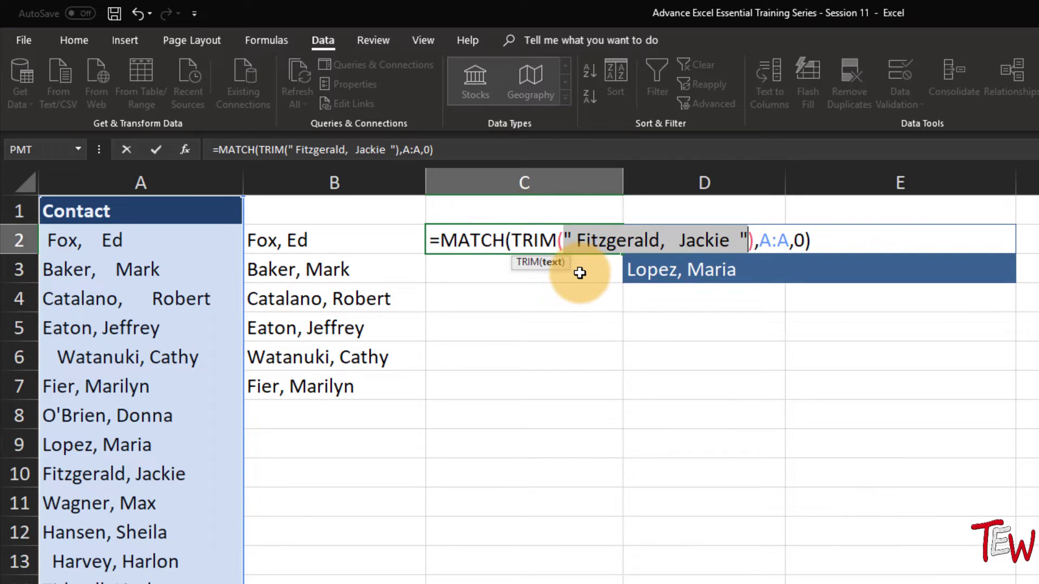
key(ctrl+z)
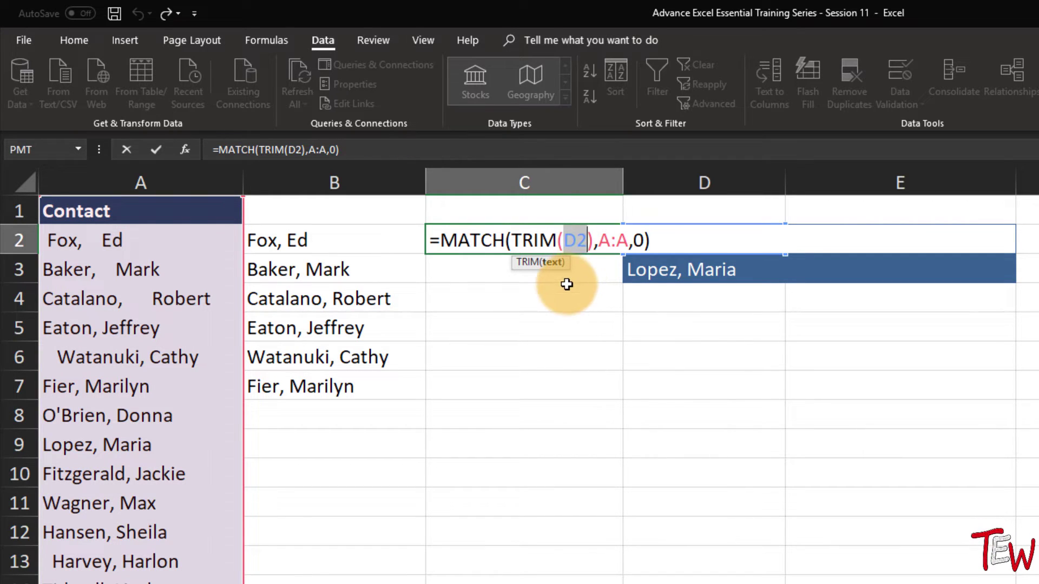
Step: Evaluate TRIM(D2) with F9 to see the cleaned name, undo, and keep result 10
drag(516, 240, 594, 242)
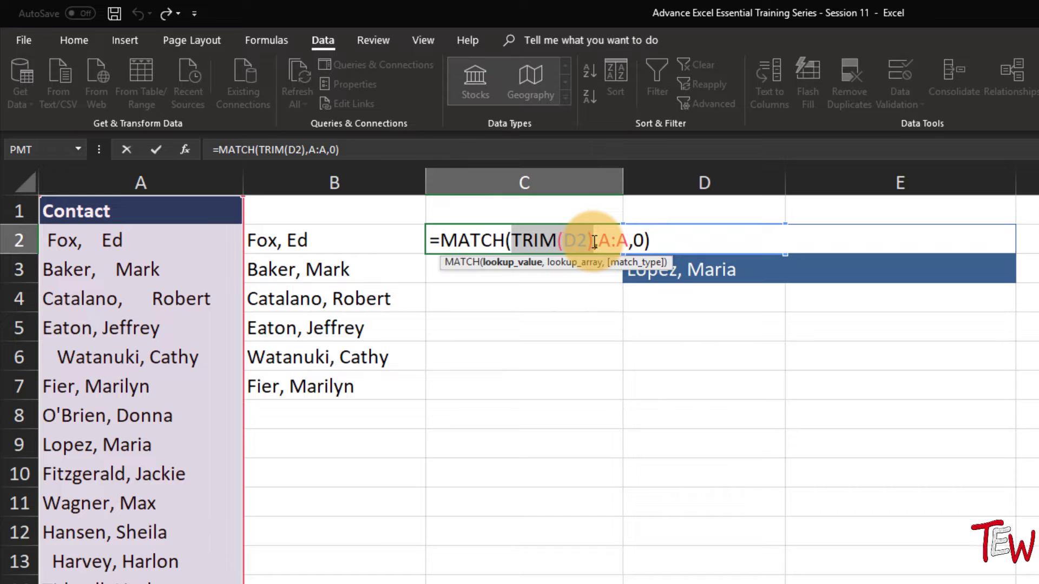
key(F9)
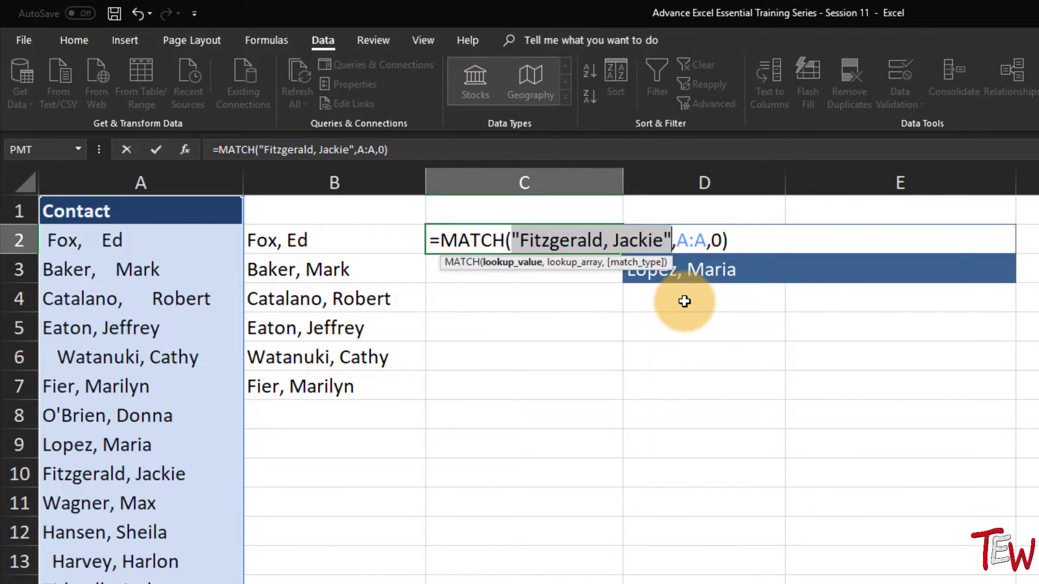
key(ctrl+z)
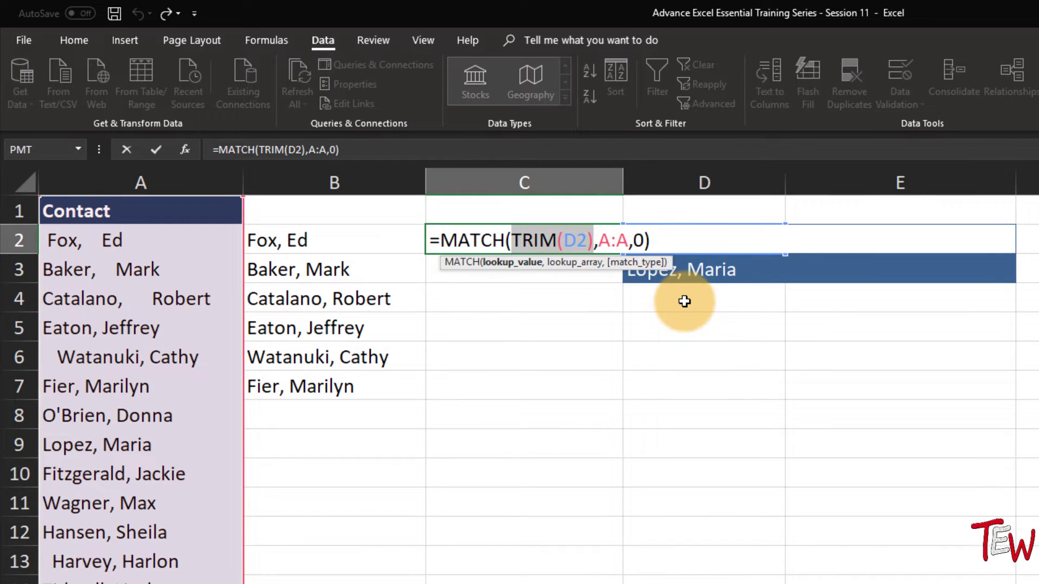
key(ctrl+Return)
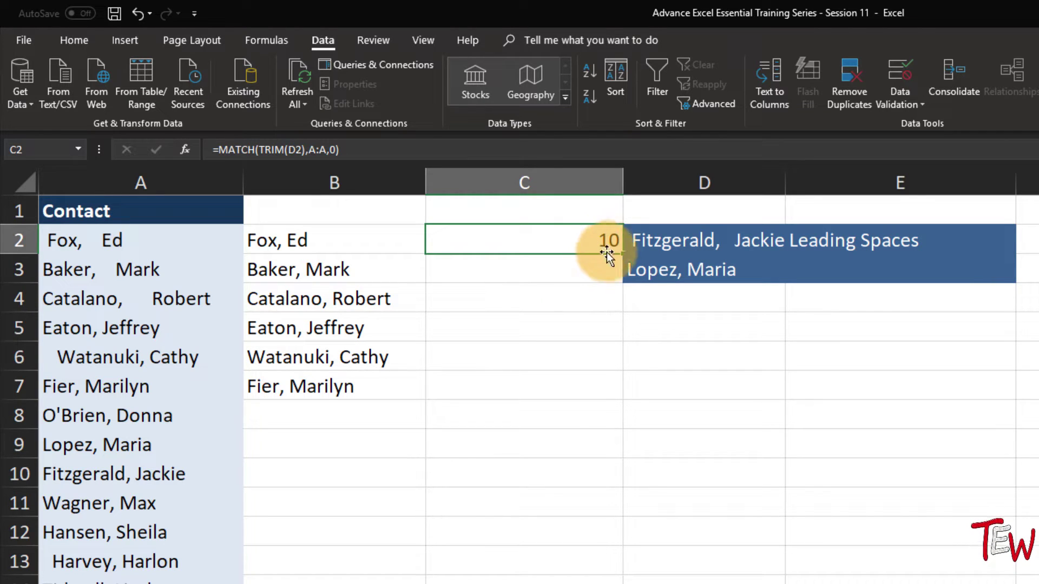
drag(622, 253, 615, 281)
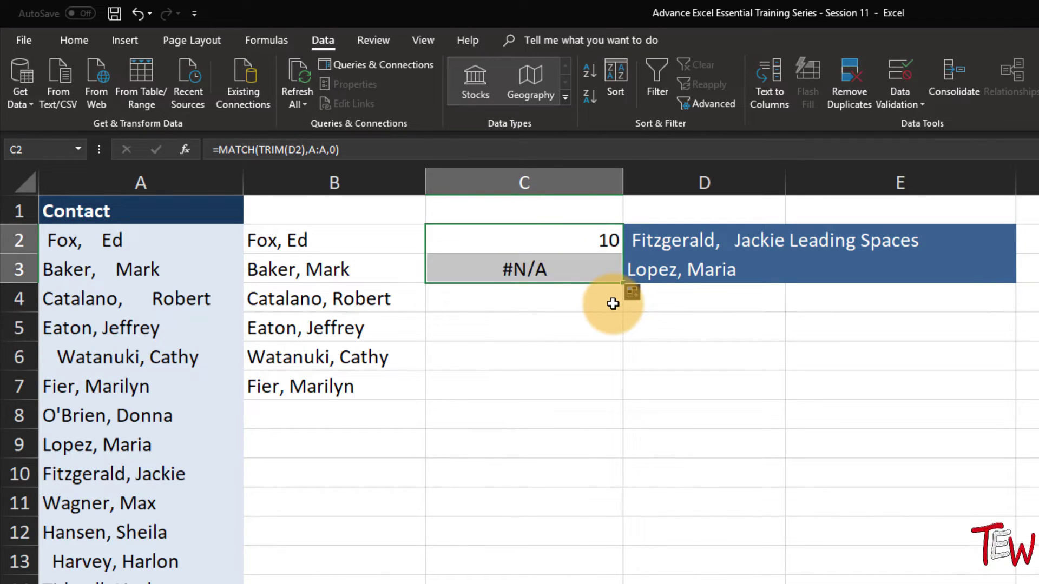
double_click(751, 269)
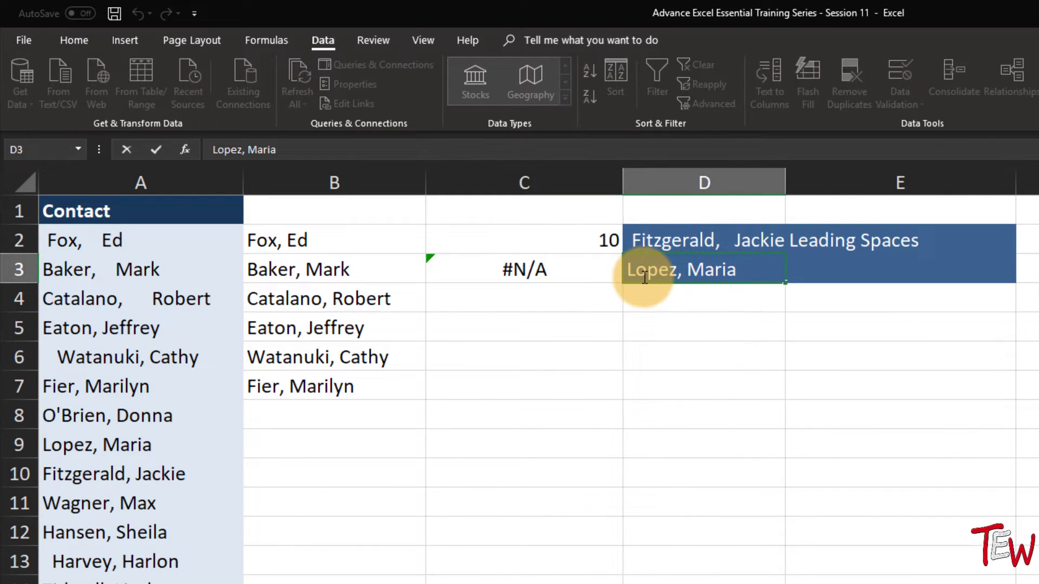
click(565, 271)
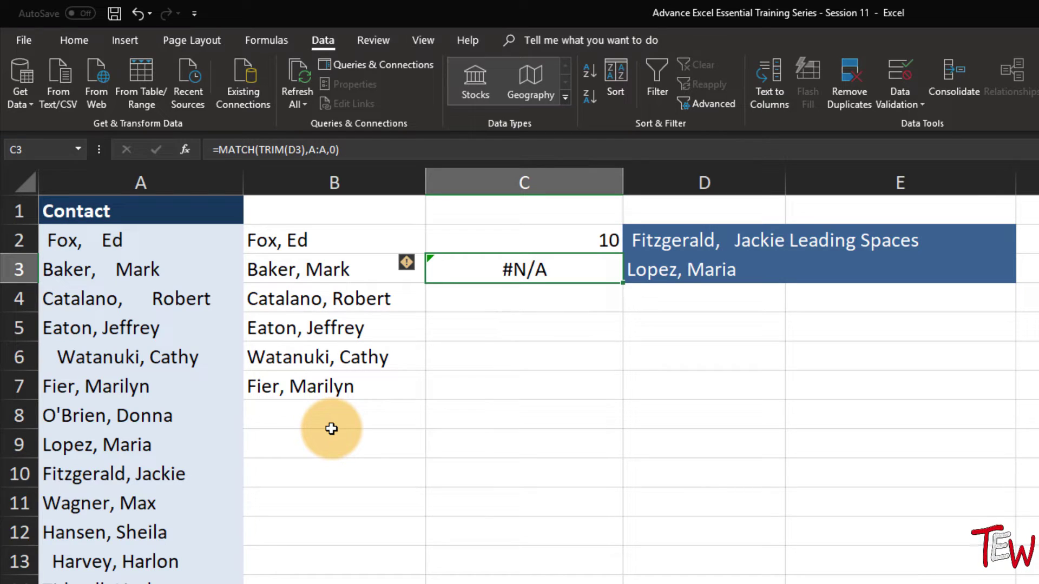
click(146, 450)
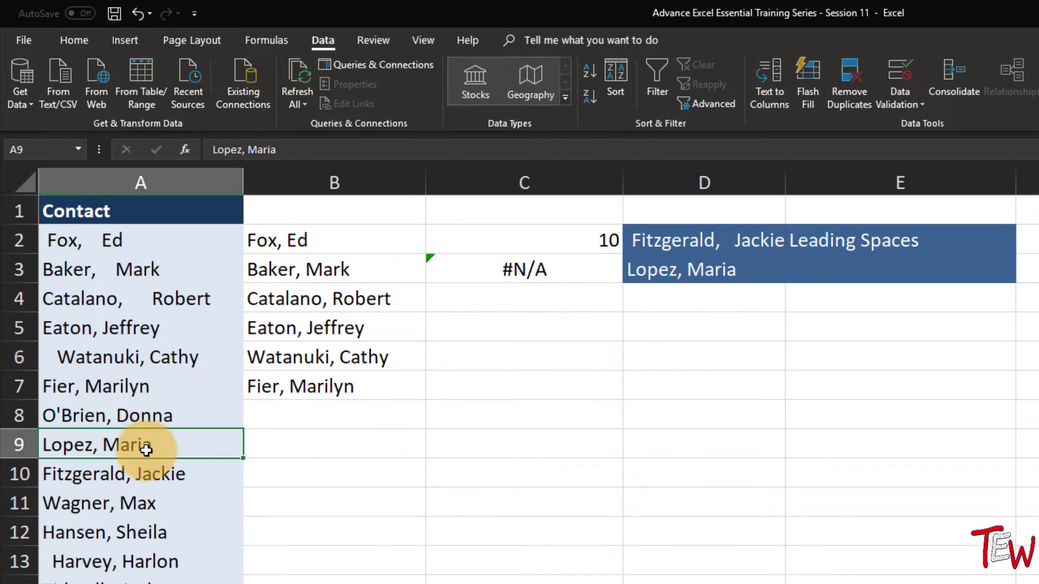
double_click(144, 449)
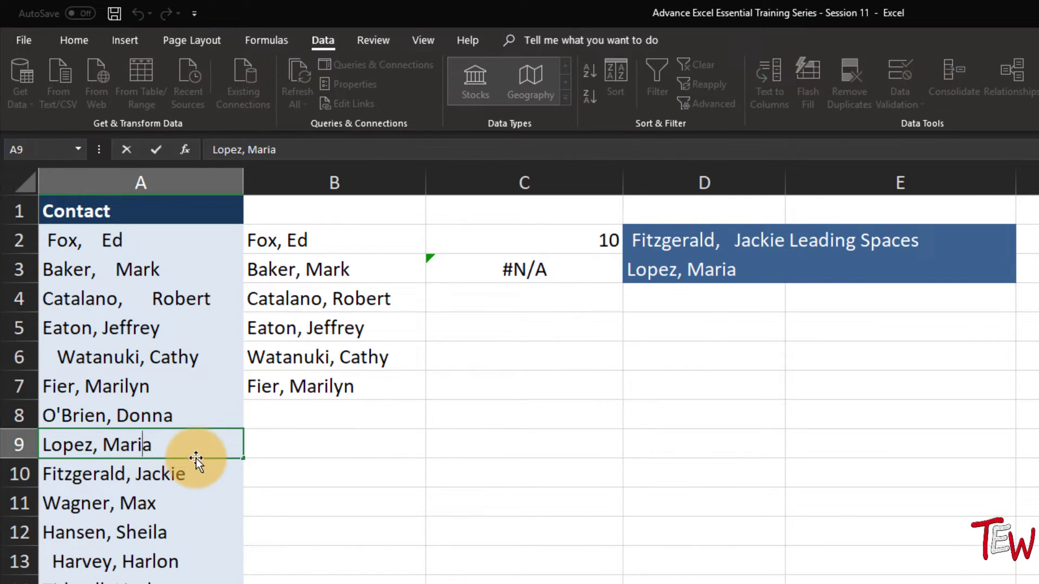
key(End)
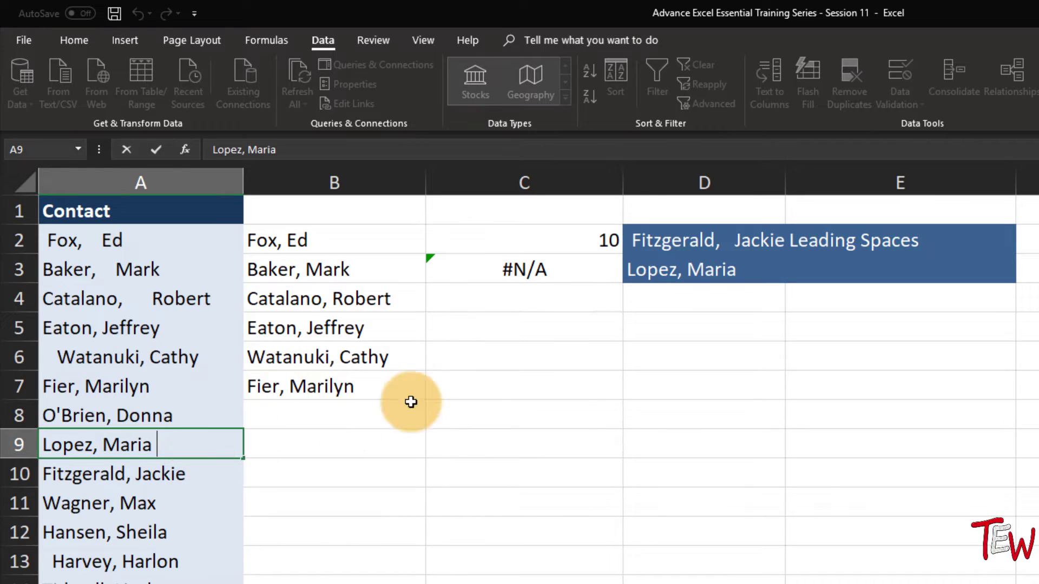
Step: Recheck C3's =MATCH(TRIM(D3),A:A,0), still #N/A, and autofit column C
click(510, 276)
double_click(511, 276)
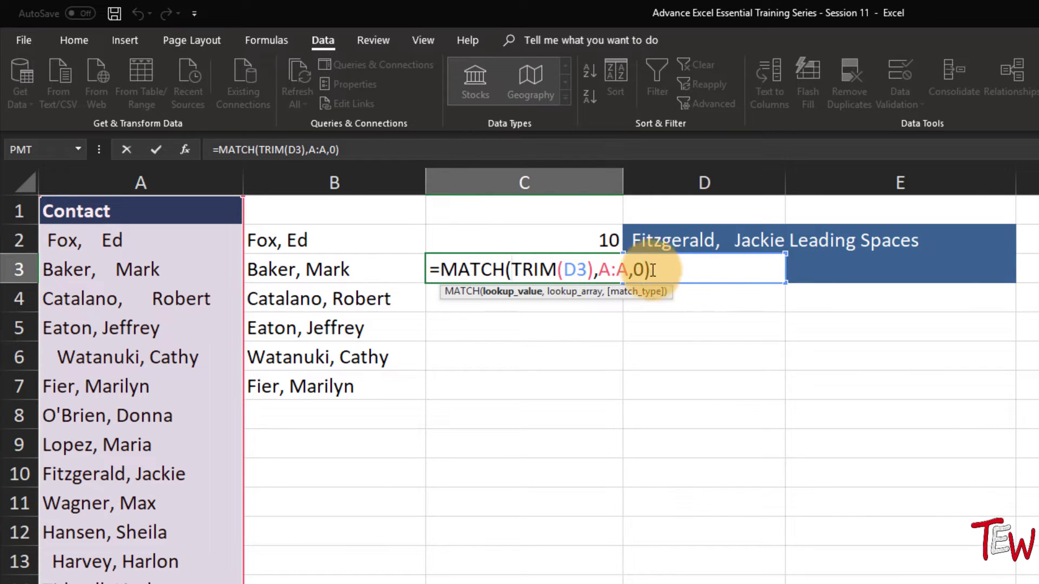
click(599, 269)
key(Return)
click(524, 183)
double_click(623, 182)
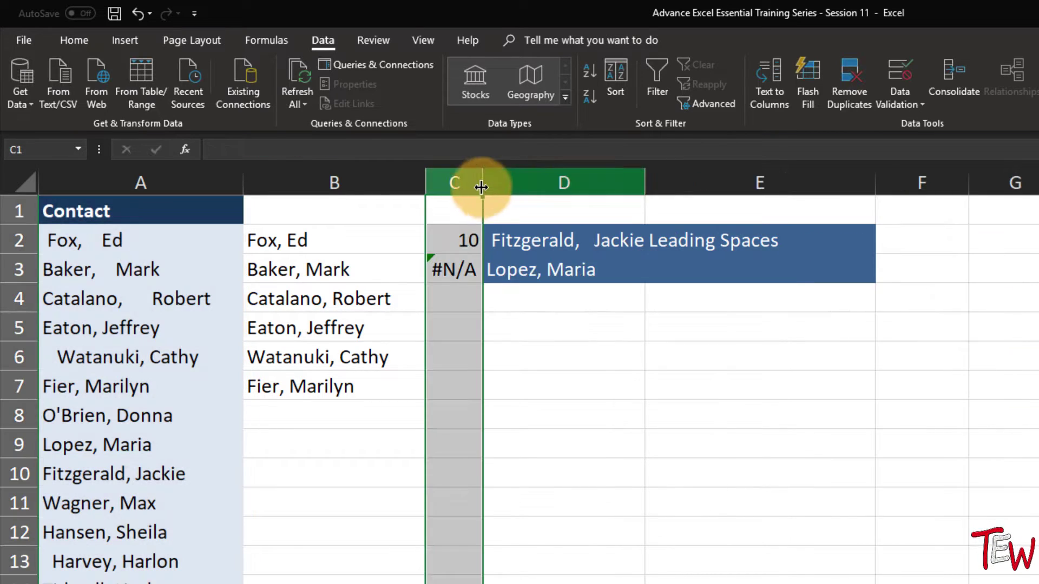
Step: Widen column C and wrap A:A in TRIM in C3's MATCH formula, giving #VALUE!
drag(481, 183, 787, 206)
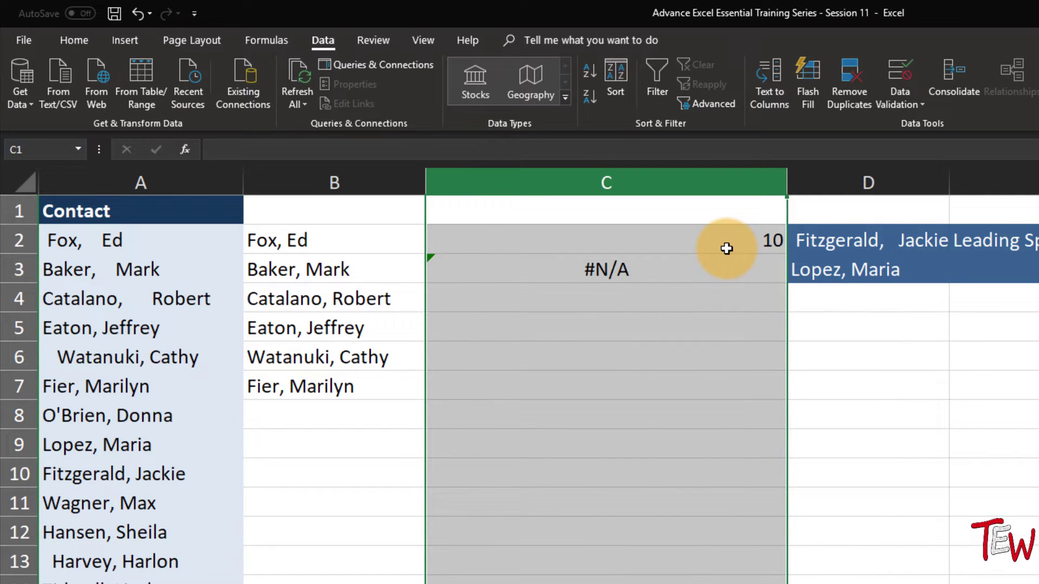
double_click(714, 277)
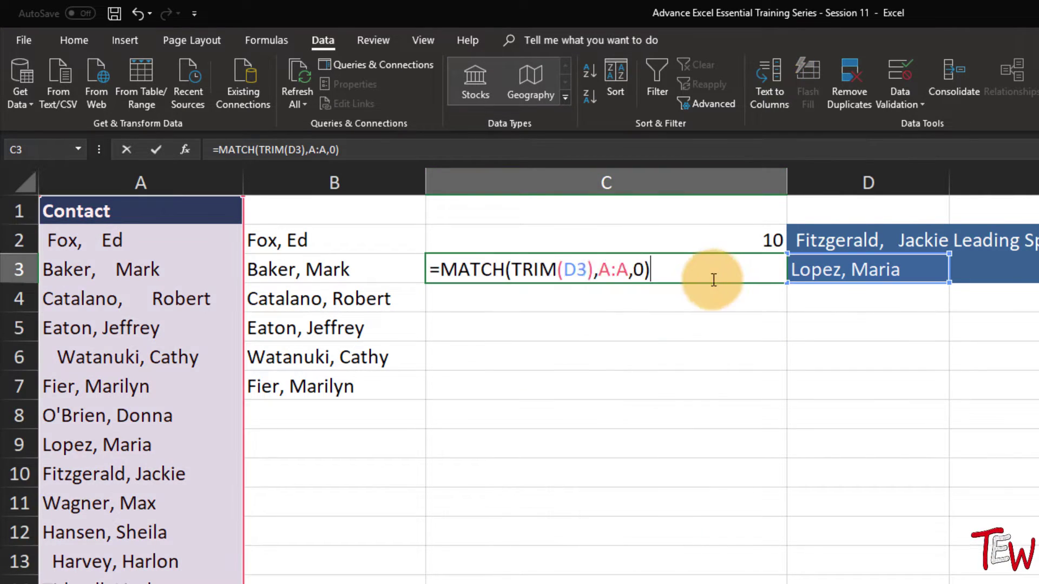
click(599, 269)
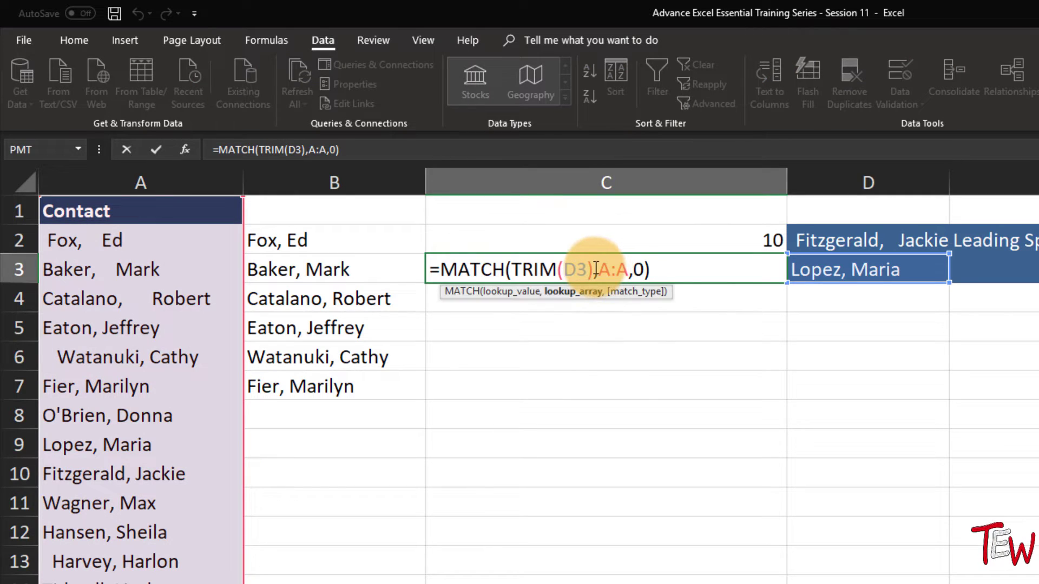
text(TRIM()
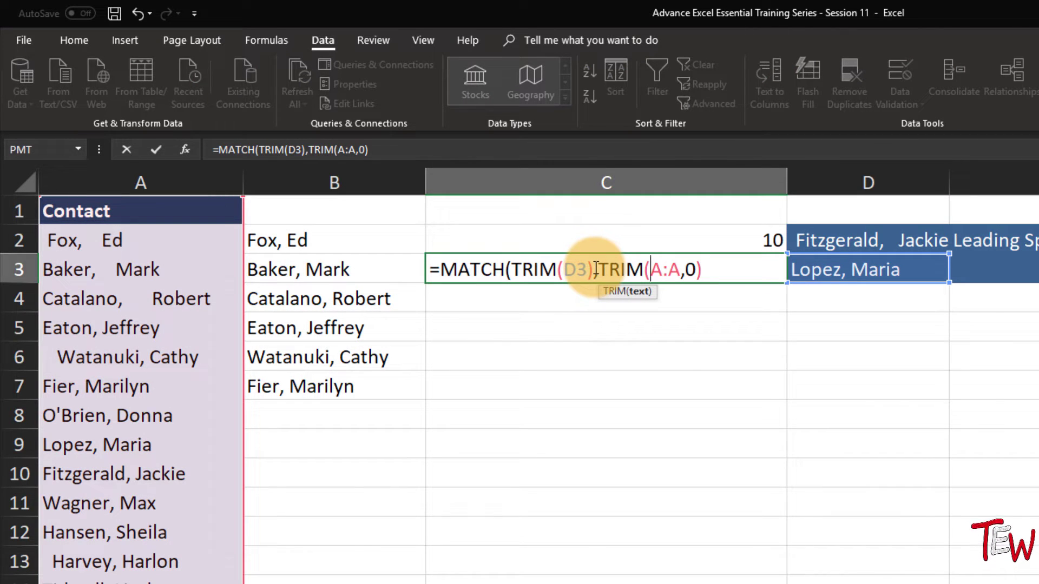
click(678, 271)
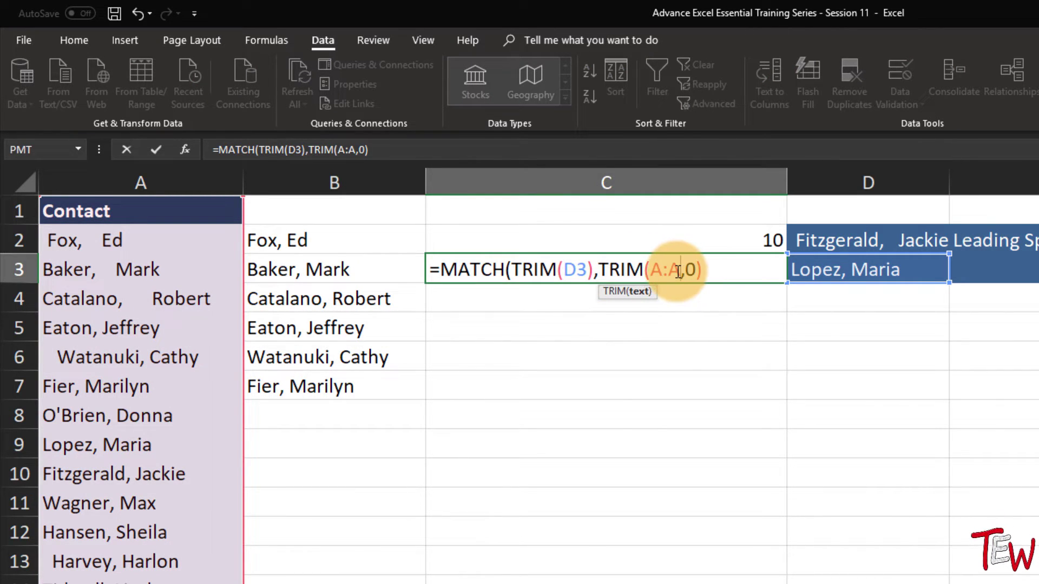
text())
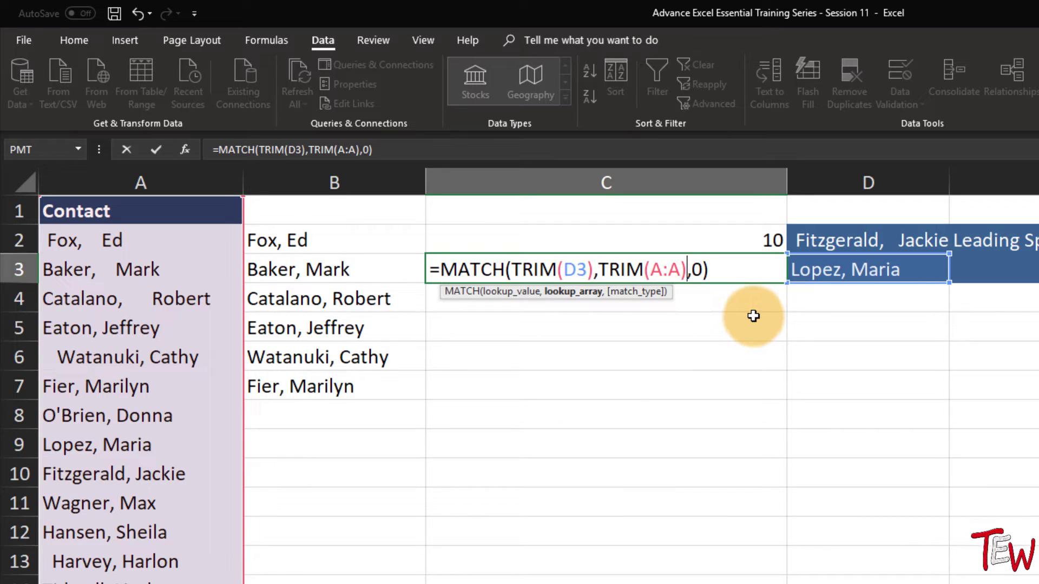
key(Return)
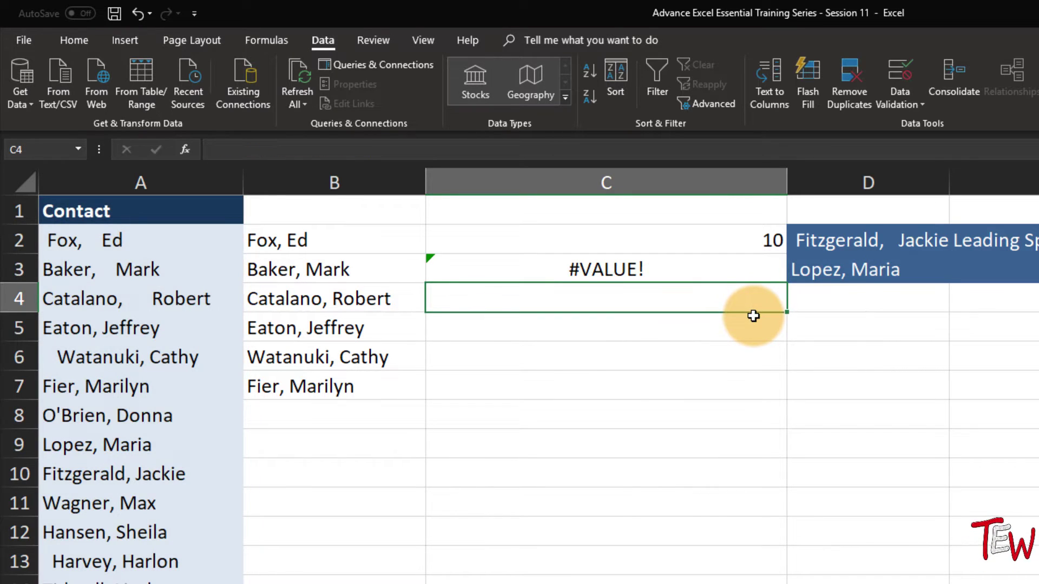
Step: Enter C3's =MATCH(TRIM(D3),TRIM(A:A),0) as an array formula, returning 9
click(736, 262)
double_click(732, 274)
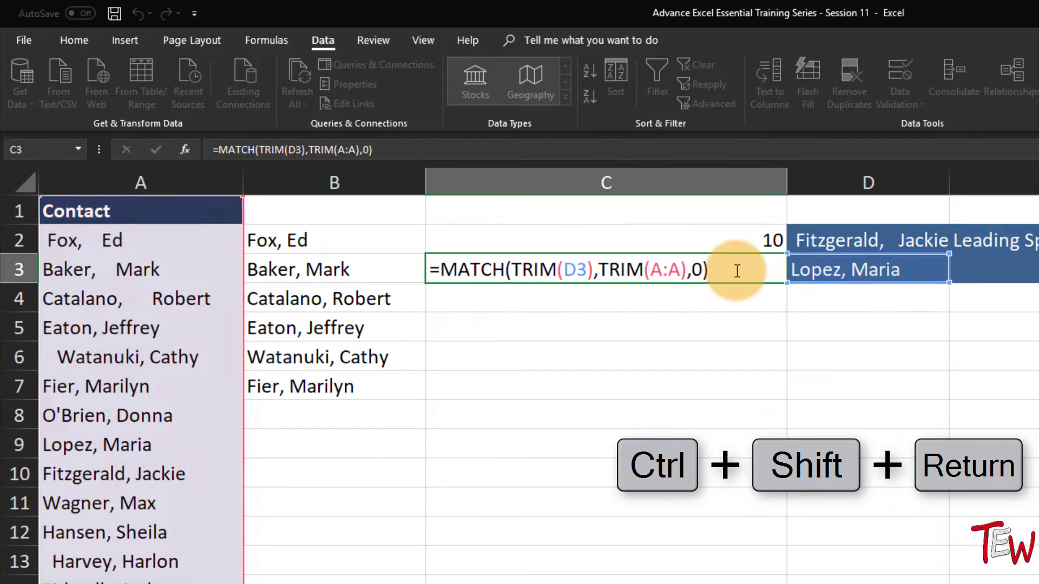
key(ctrl+shift+Return)
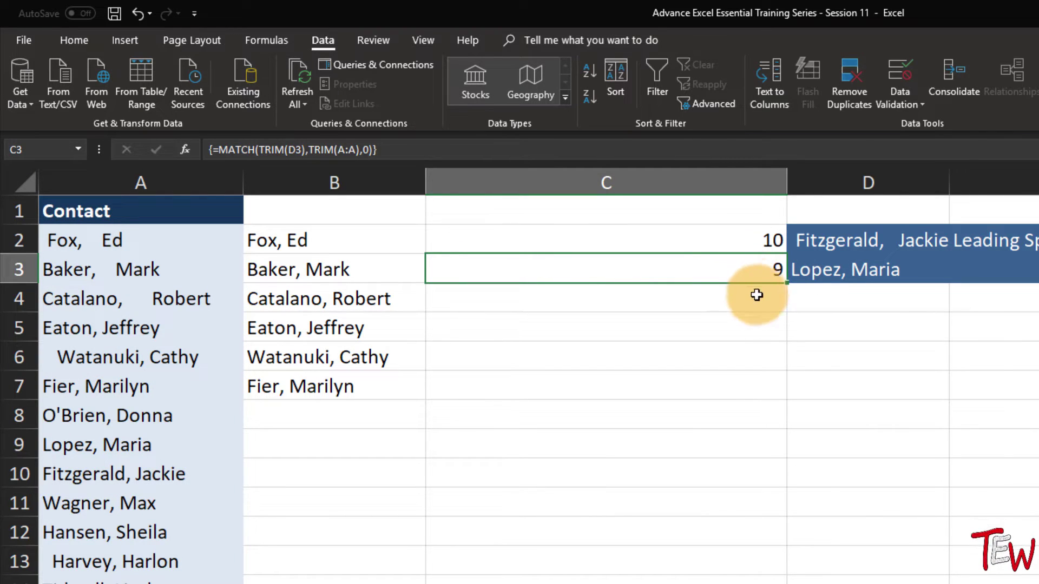
double_click(751, 276)
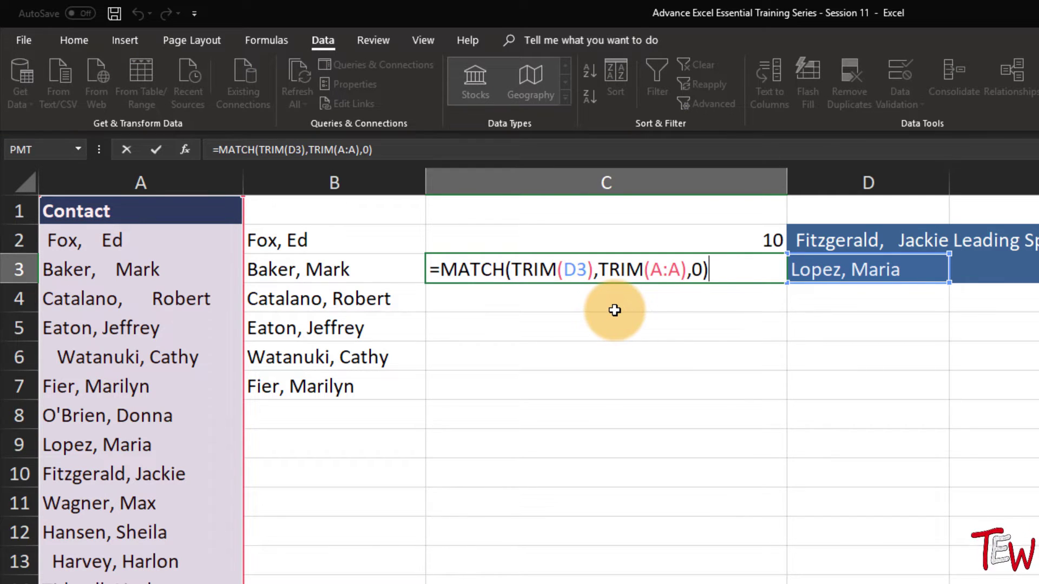
key(ctrl+shift+Return)
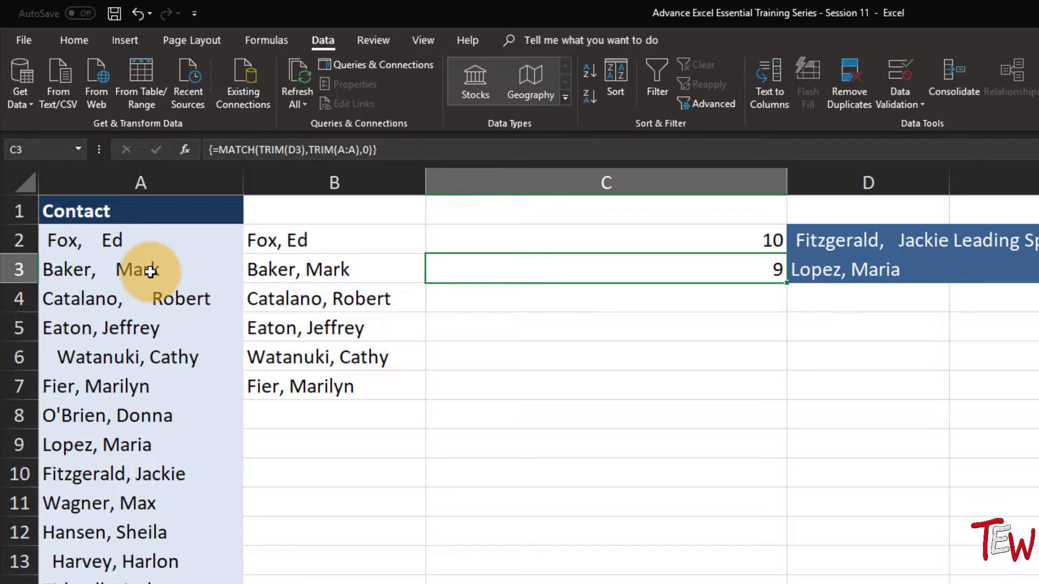
Step: Cancel the accidental edit to B7 and fill the TRIM formula down column B
click(309, 384)
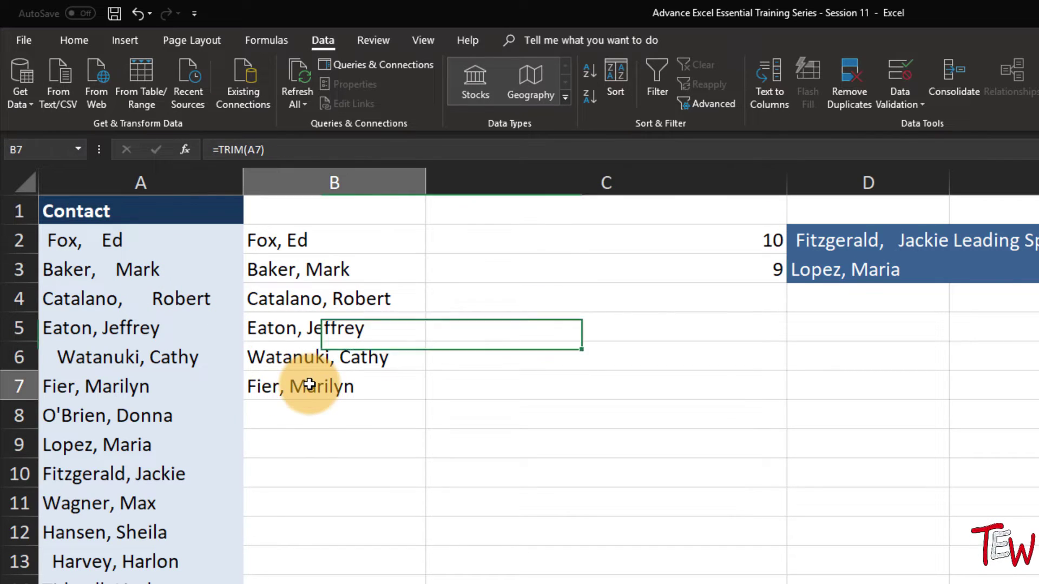
double_click(309, 385)
click(377, 404)
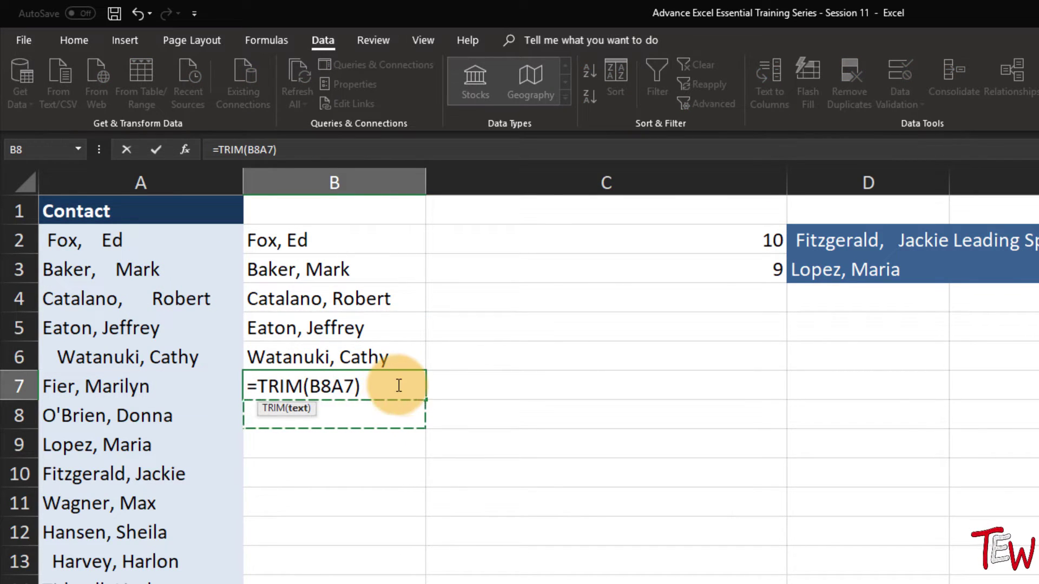
key(Escape)
double_click(425, 401)
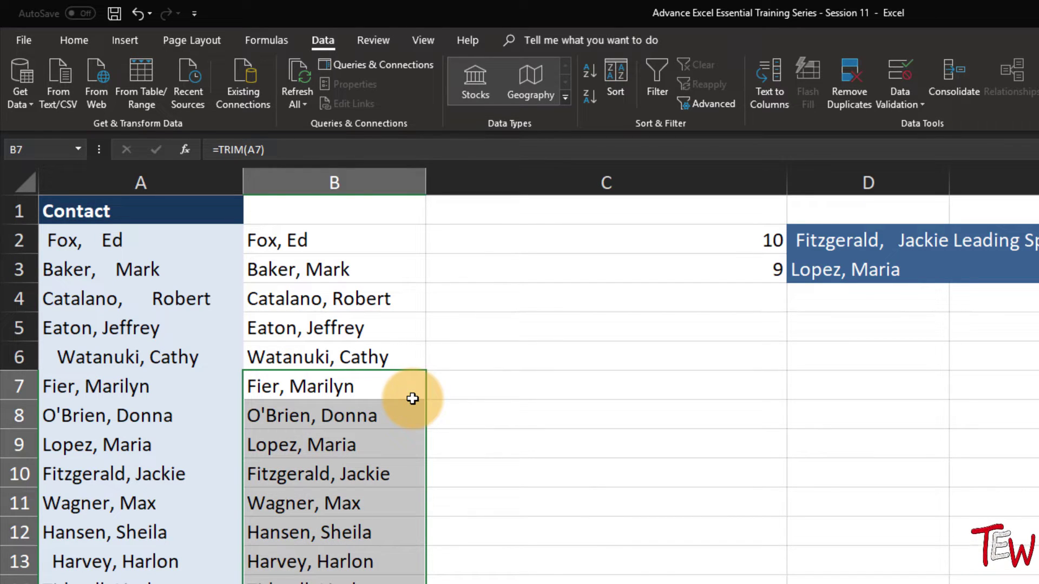
Step: Select the trimmed names in B2:B20 and right-drag them onto A2
drag(399, 249, 381, 583)
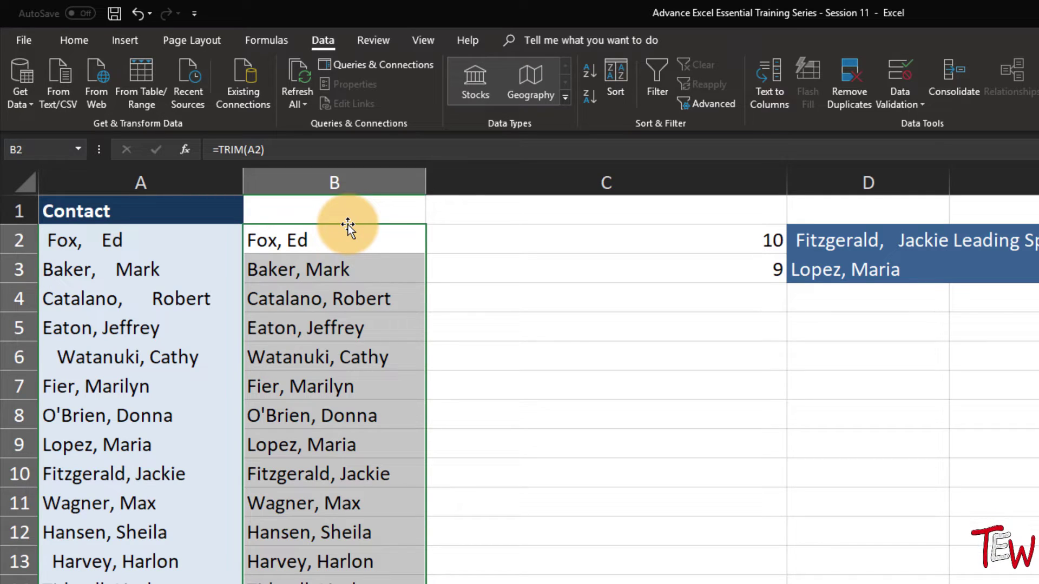
drag(345, 222, 216, 238)
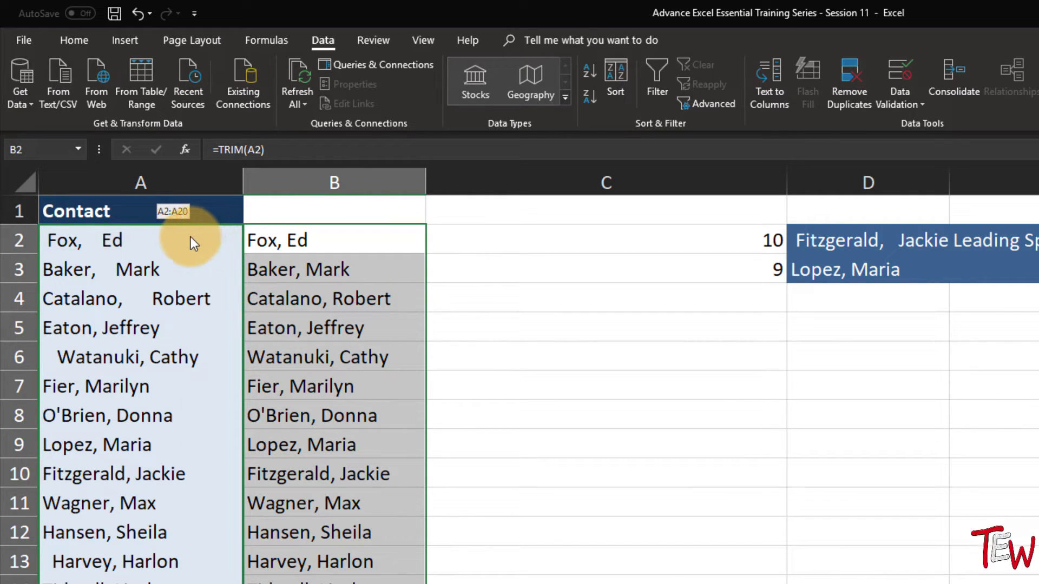
drag(191, 235, 191, 236)
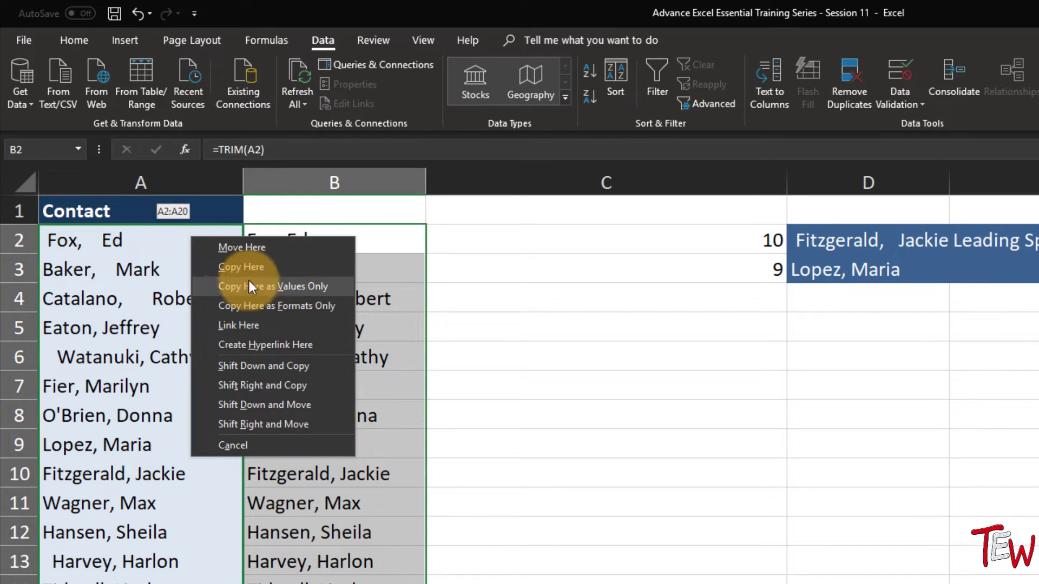
Step: Paste the trimmed names into column A as values and check A2–A4 for spaces
click(268, 288)
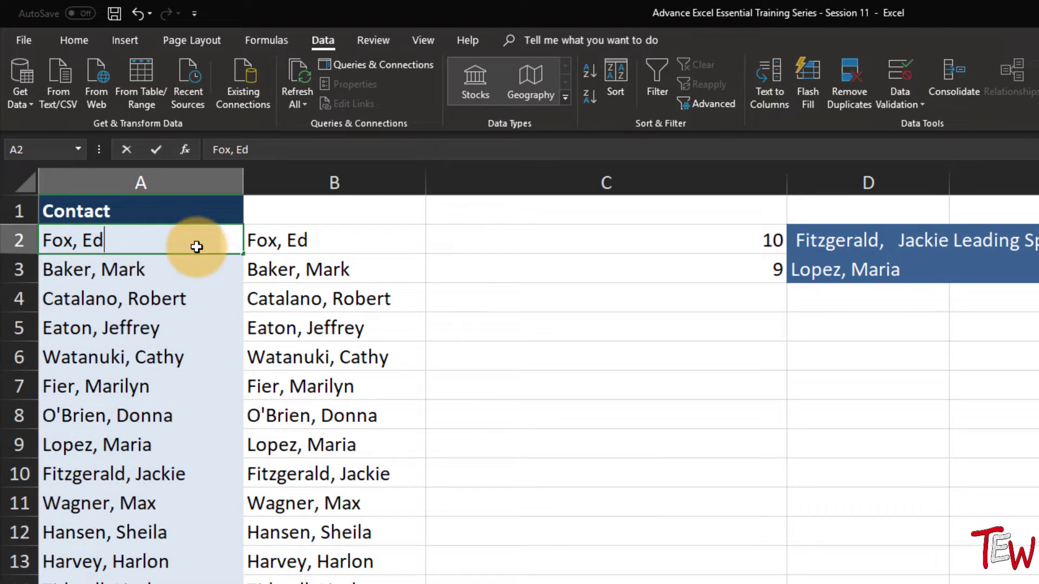
key(F2)
click(187, 270)
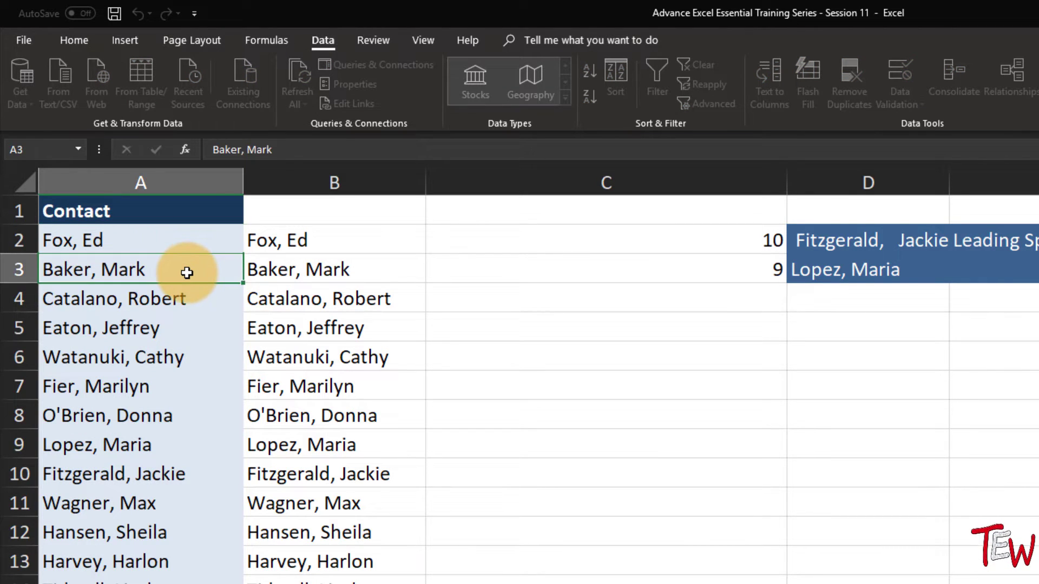
key(F2)
click(186, 308)
key(F2)
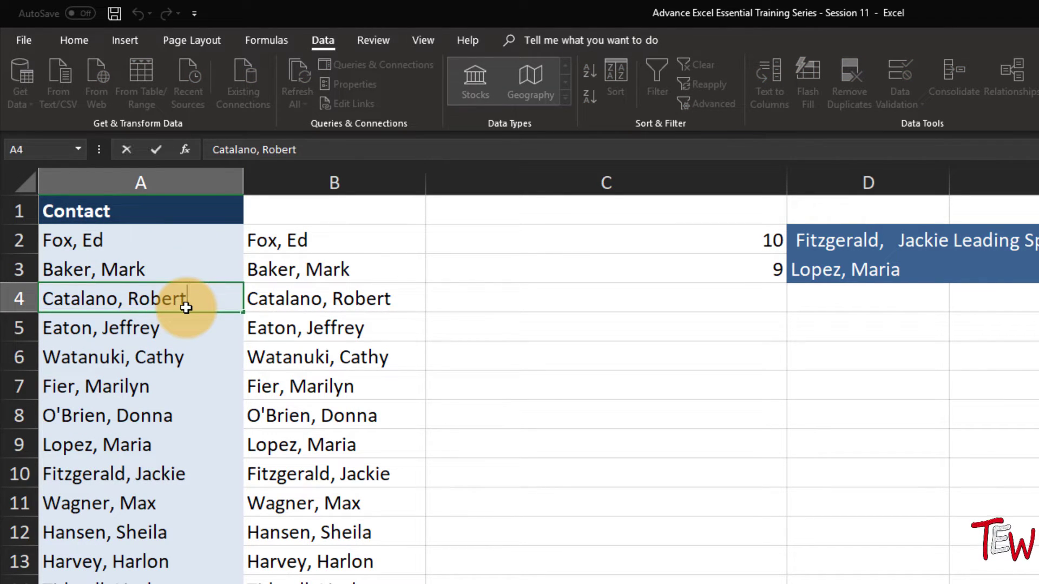
click(173, 430)
key(ctrl+Up)
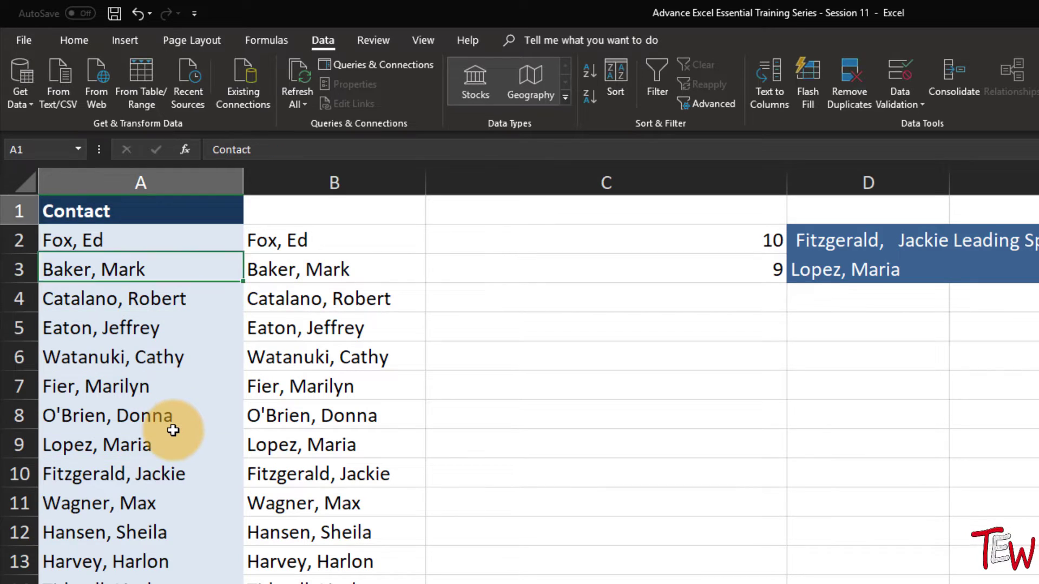
click(174, 442)
key(F2)
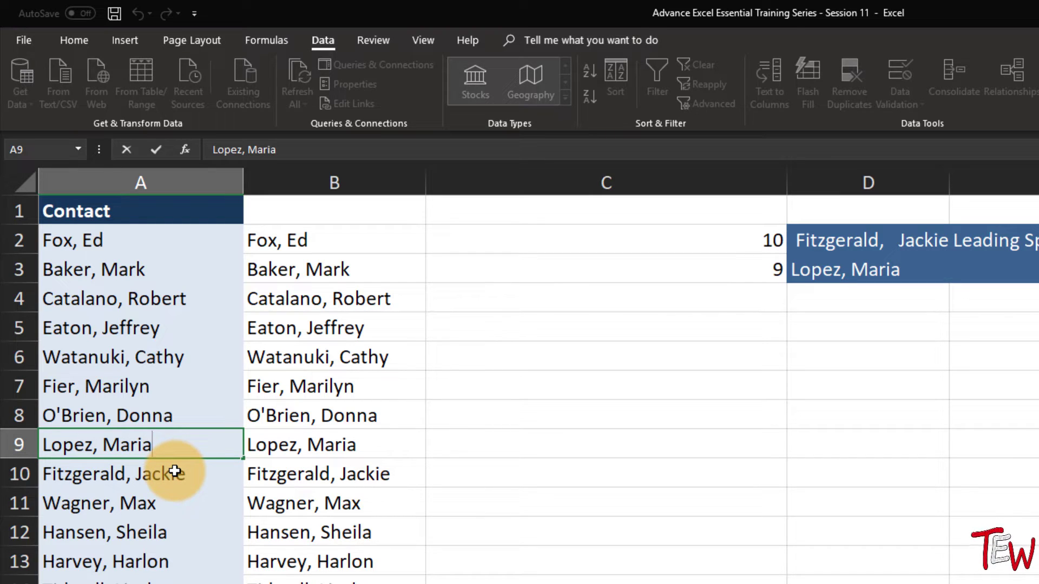
click(370, 186)
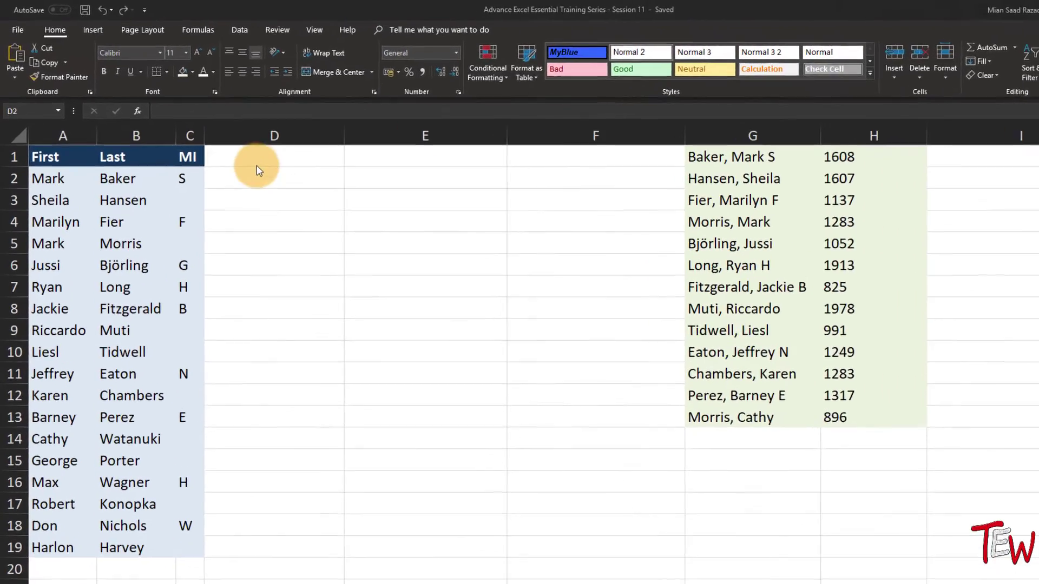
click(260, 165)
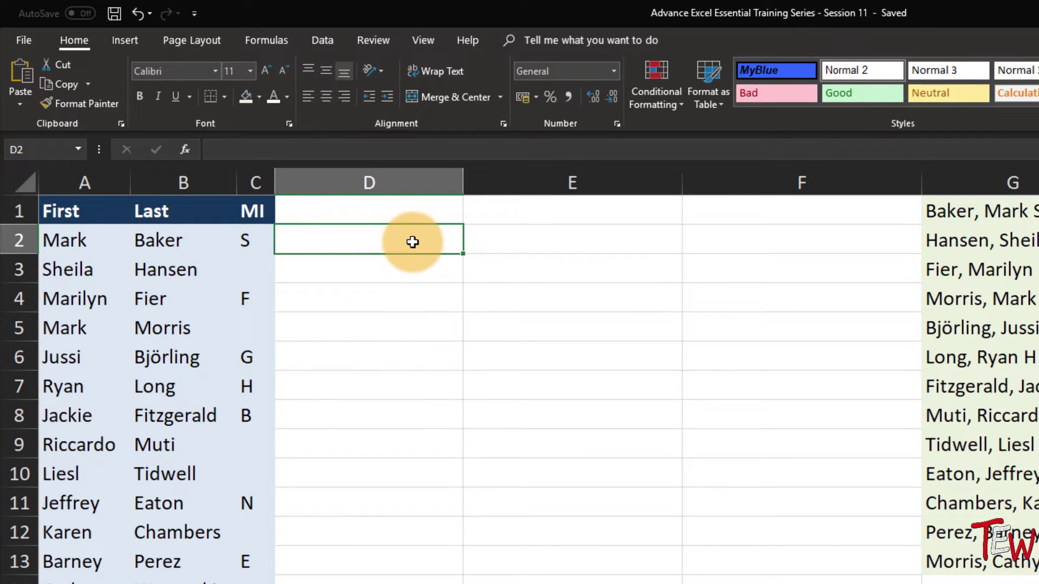
click(102, 182)
click(151, 183)
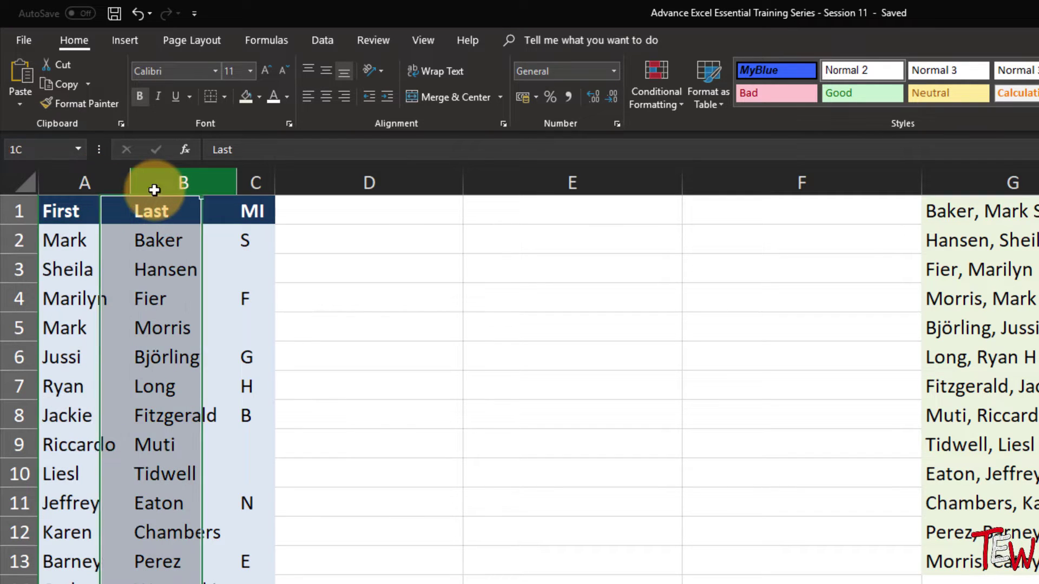
click(259, 181)
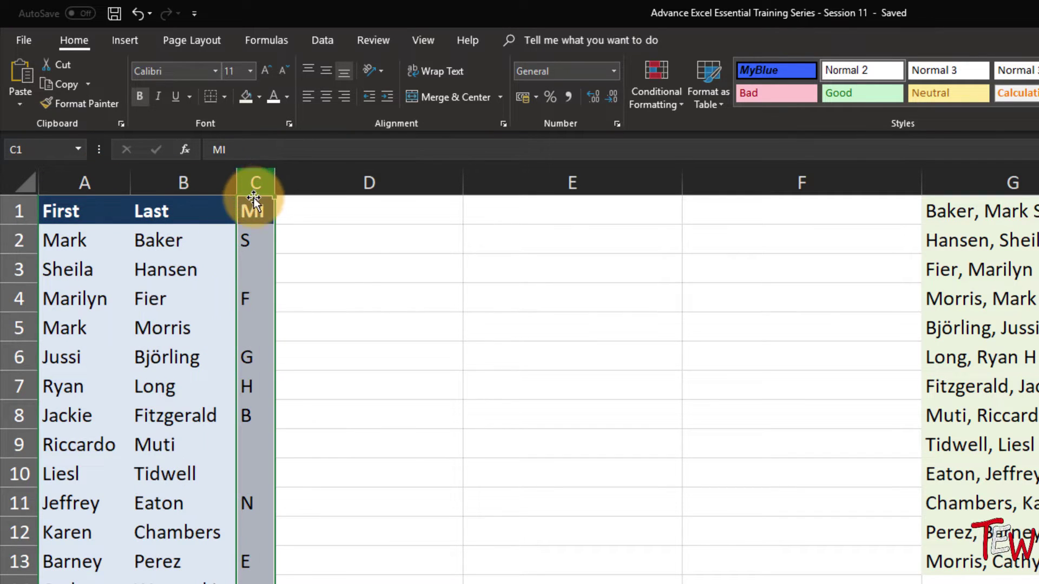
click(383, 239)
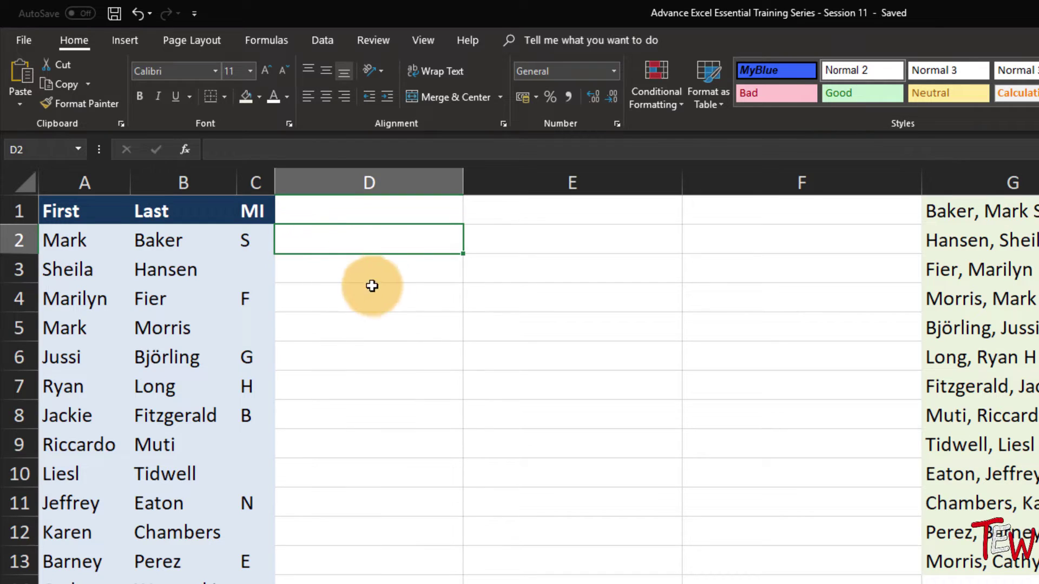
click(404, 337)
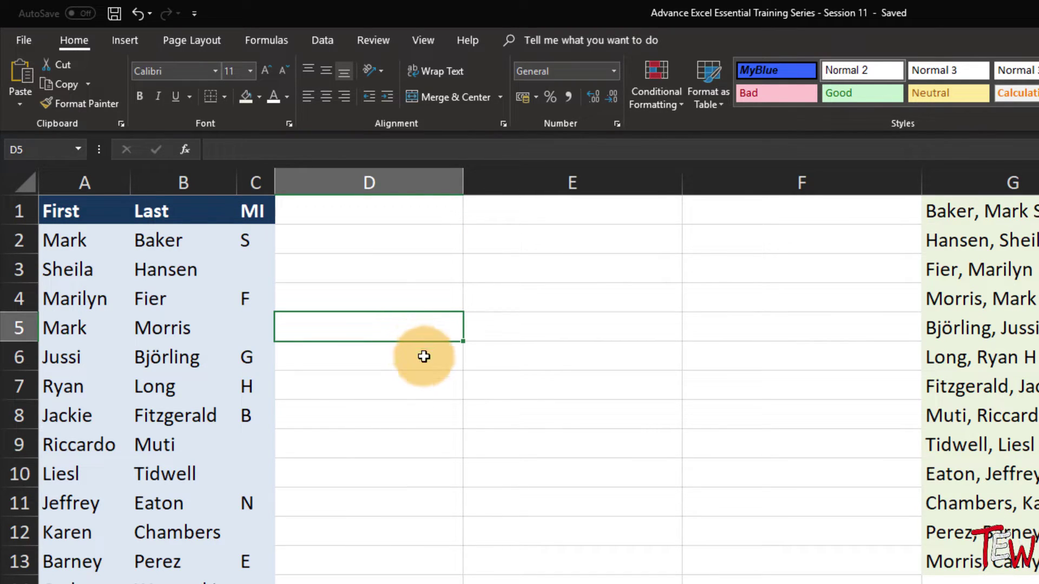
ctrl+scroll(519, 376, up, 1)
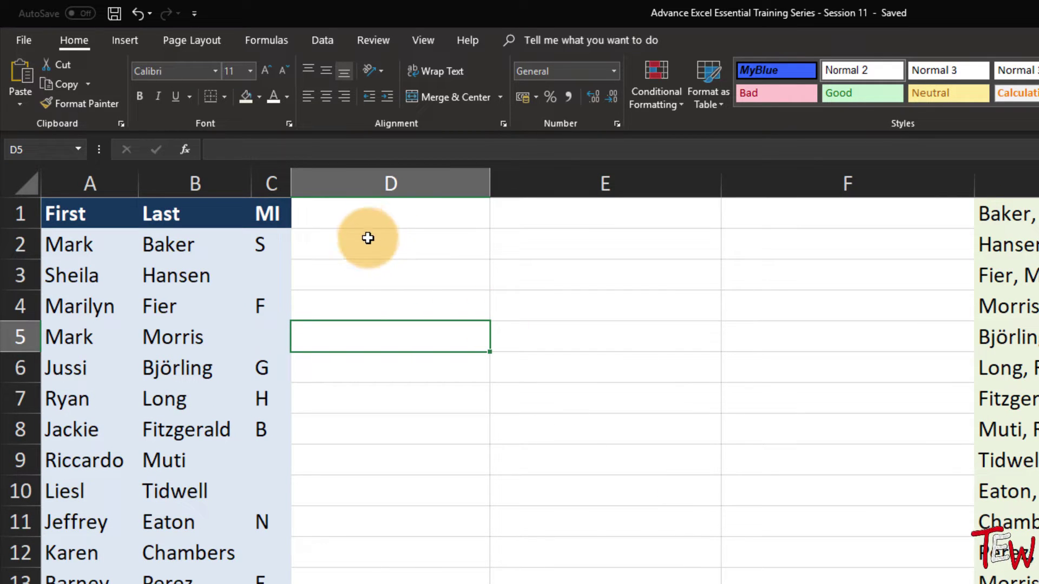
click(356, 251)
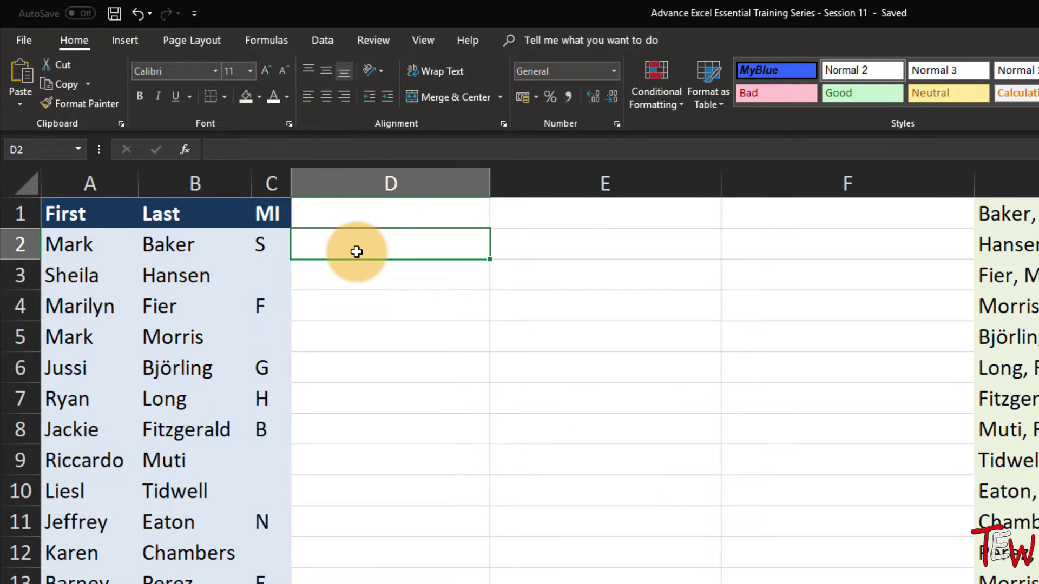
Step: Enter =B2&", "&A2&" "&C2 in D2 to build the full name
text(=)
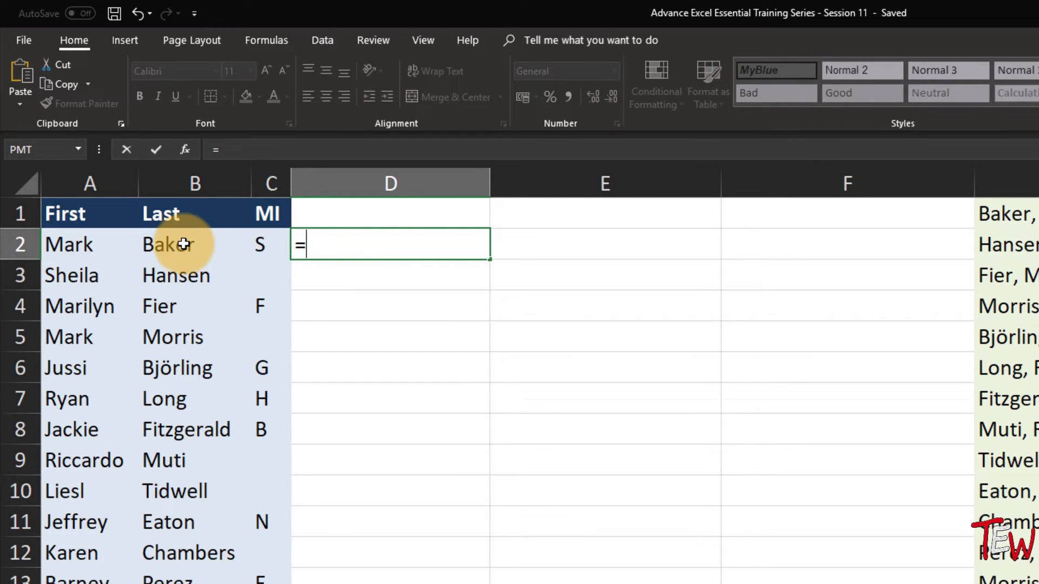
click(184, 244)
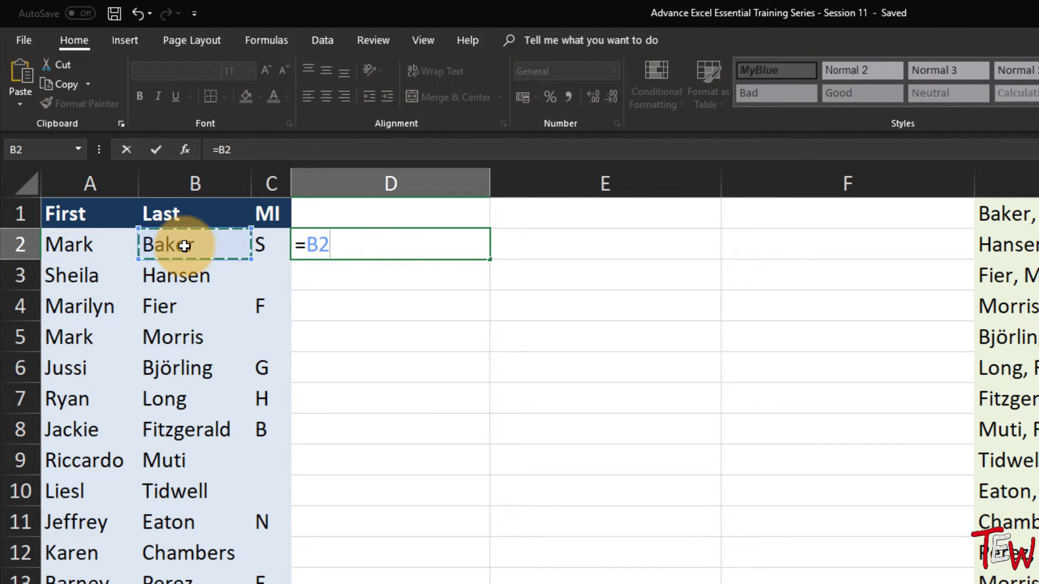
text(&)
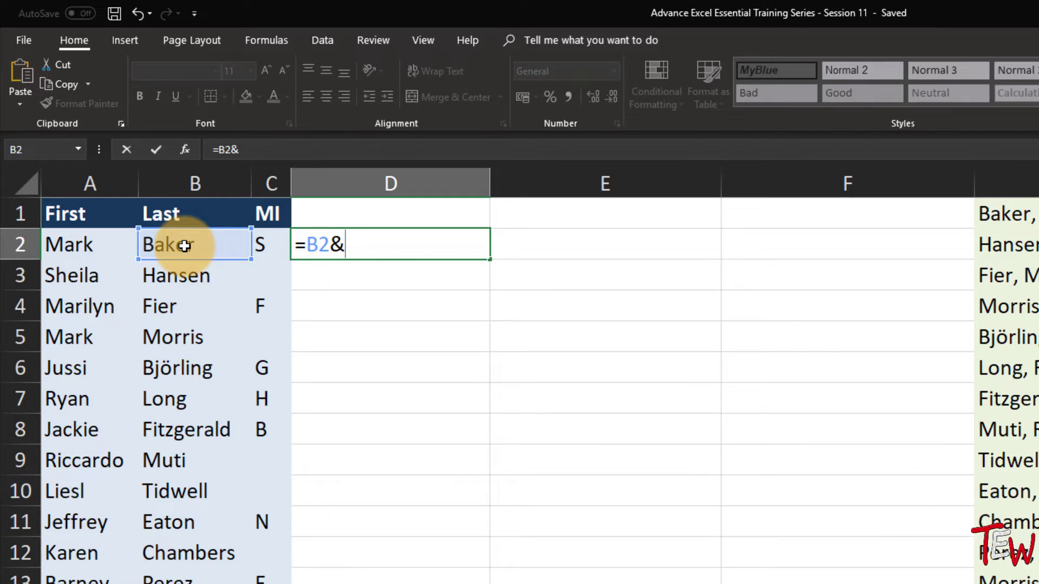
text(",)
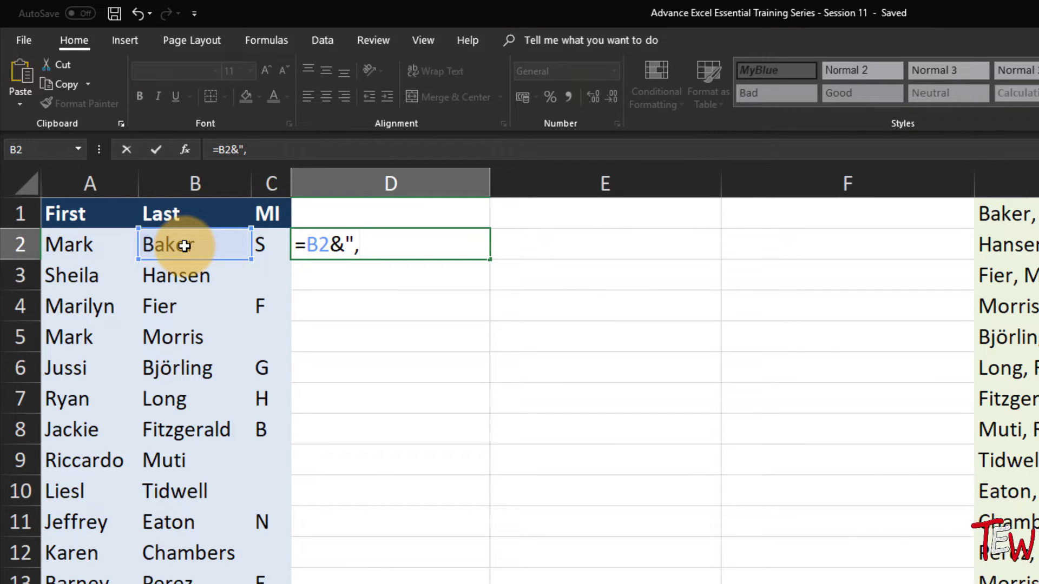
text( ")
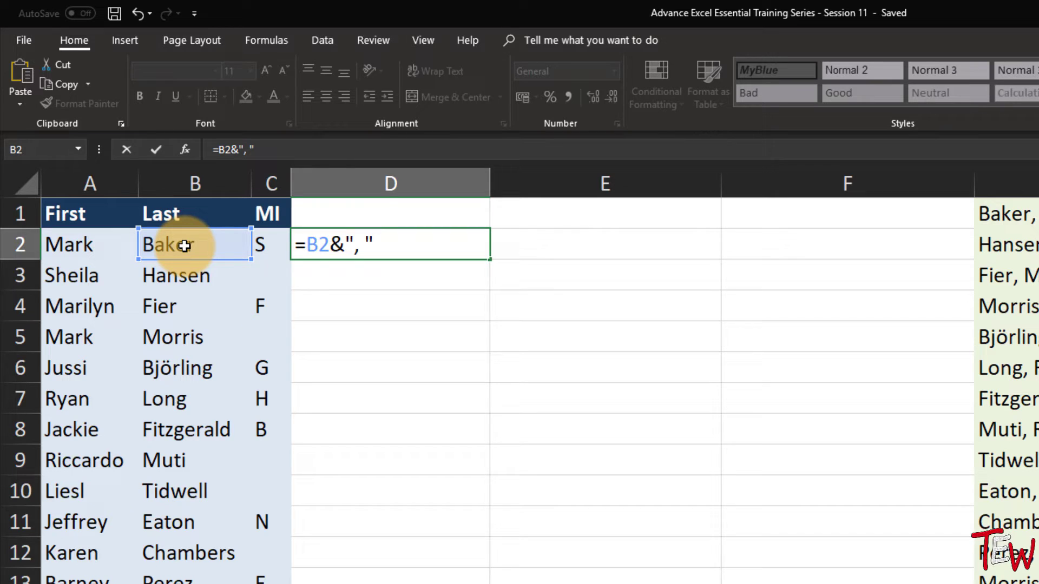
text(&)
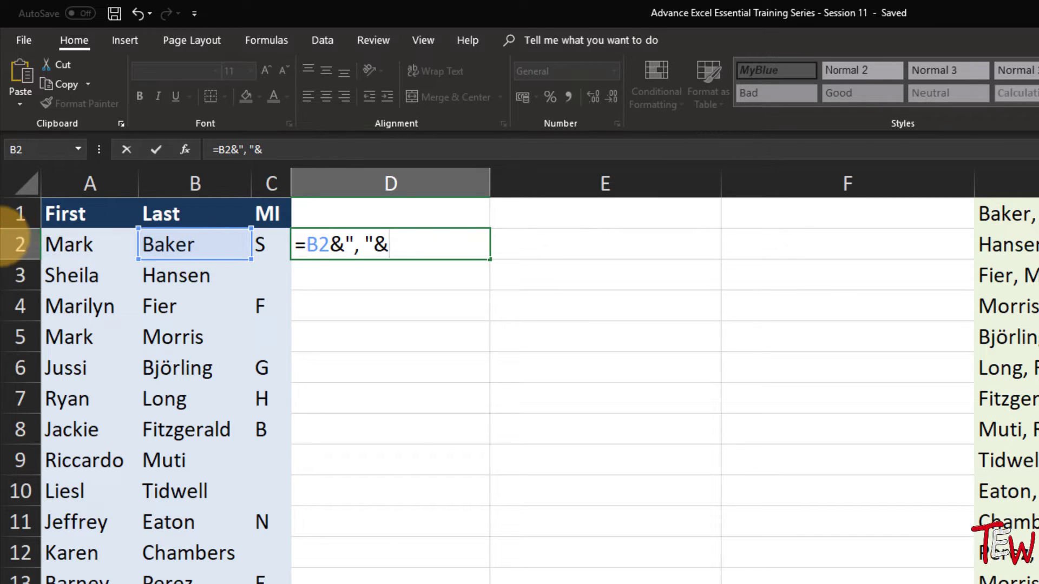
click(89, 251)
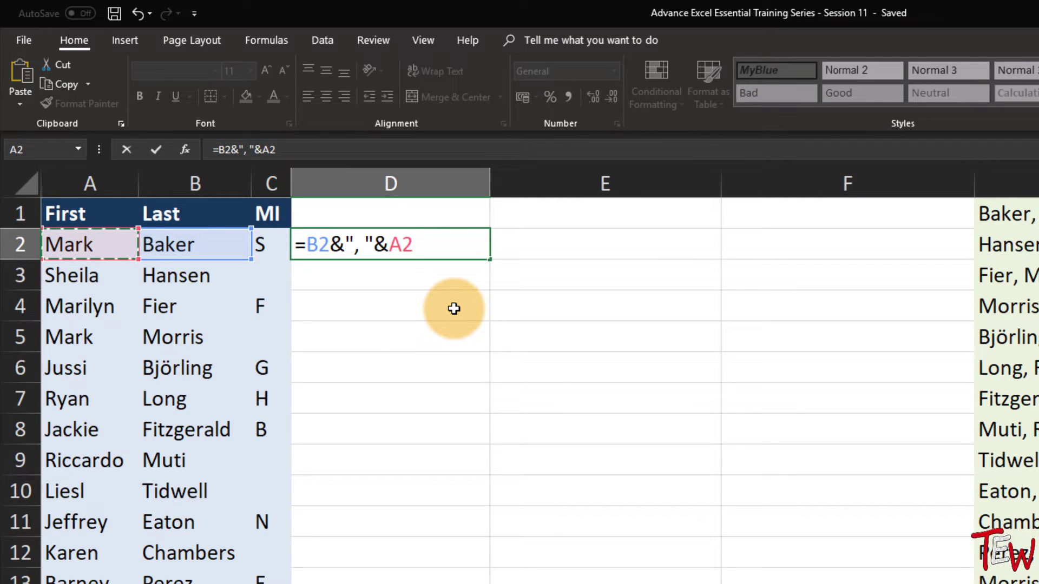
text(&)
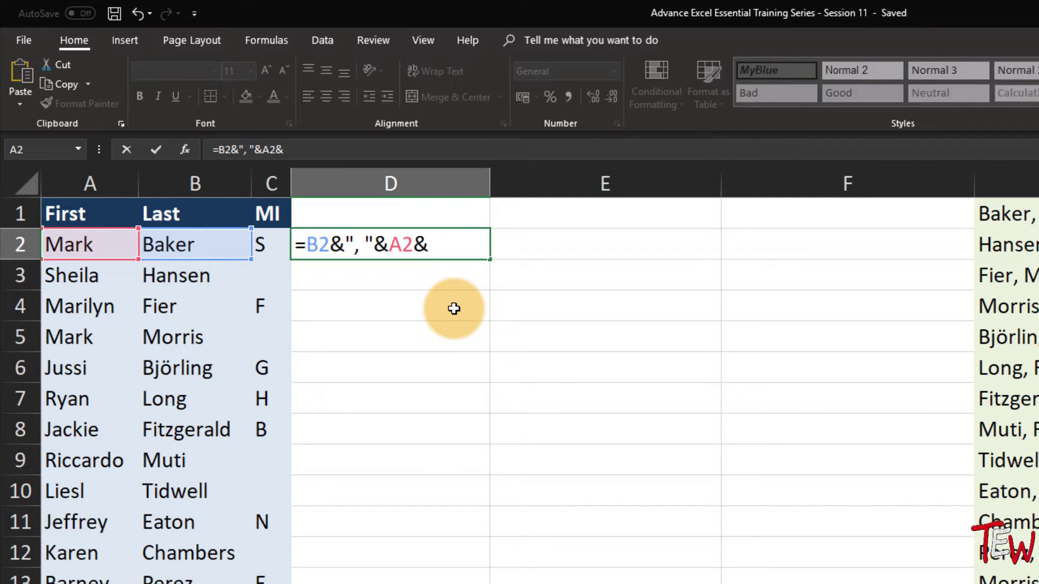
text(" )
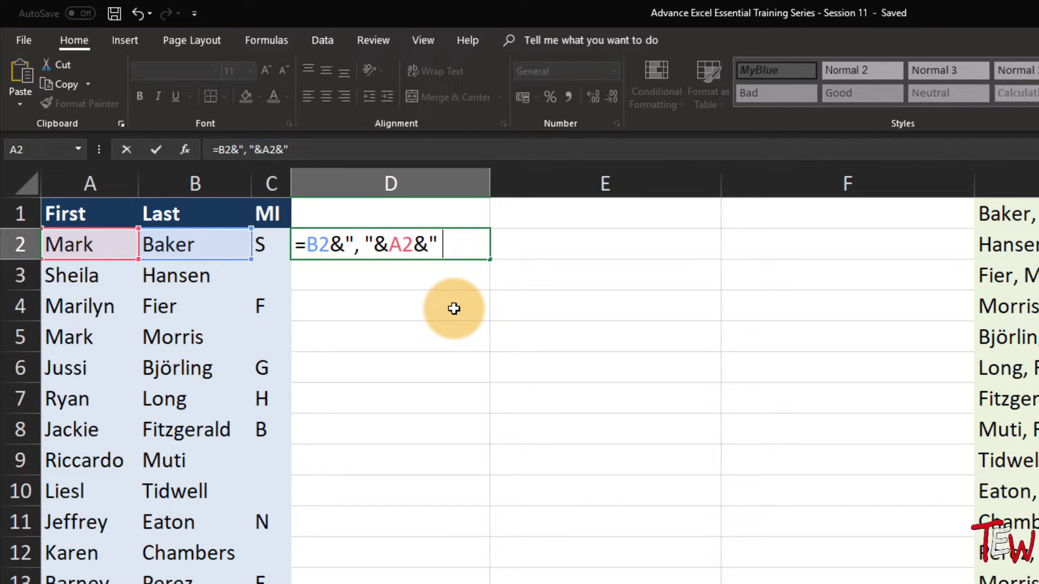
text(")
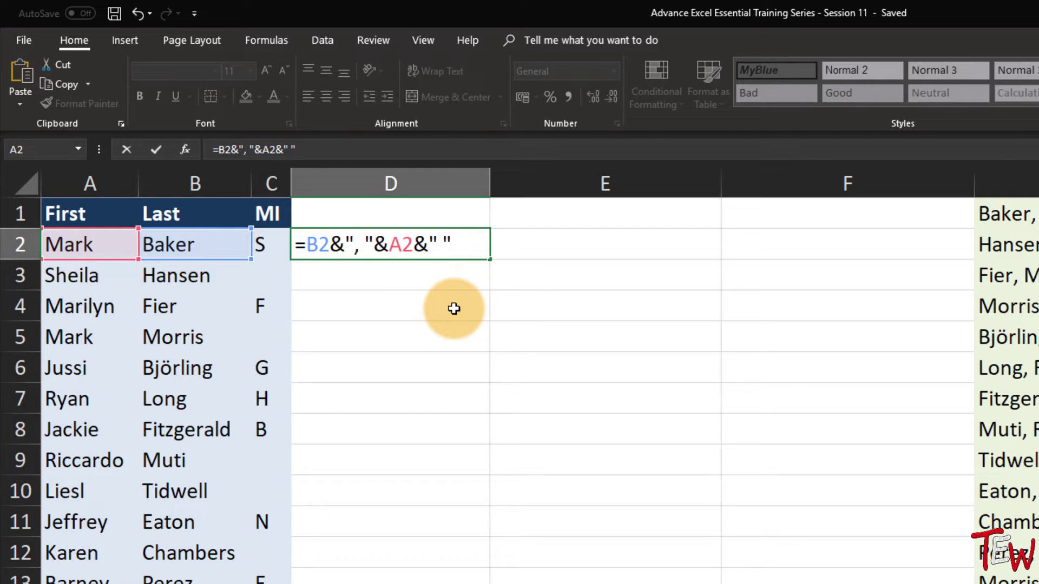
text(&)
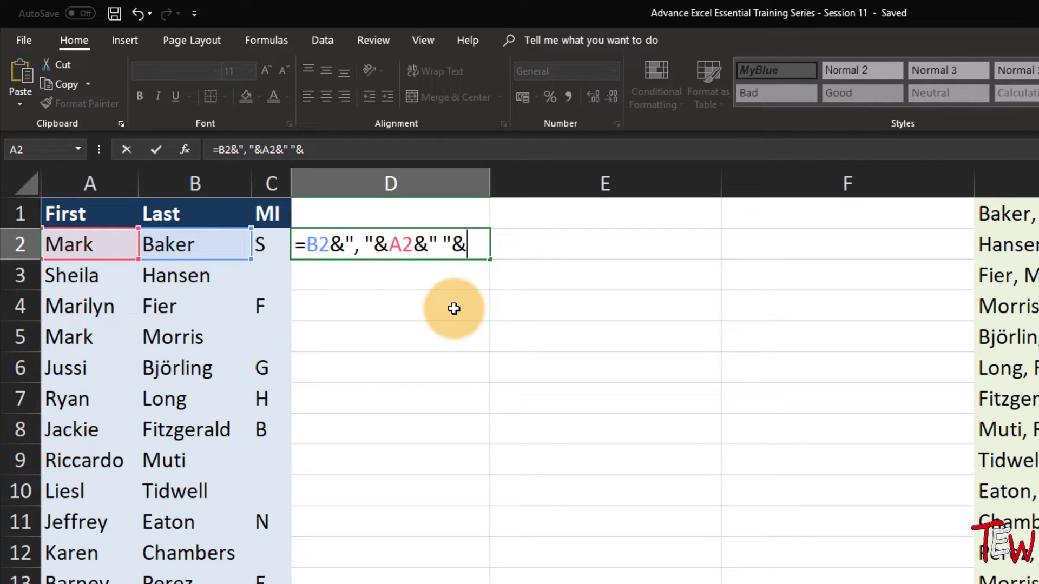
click(263, 248)
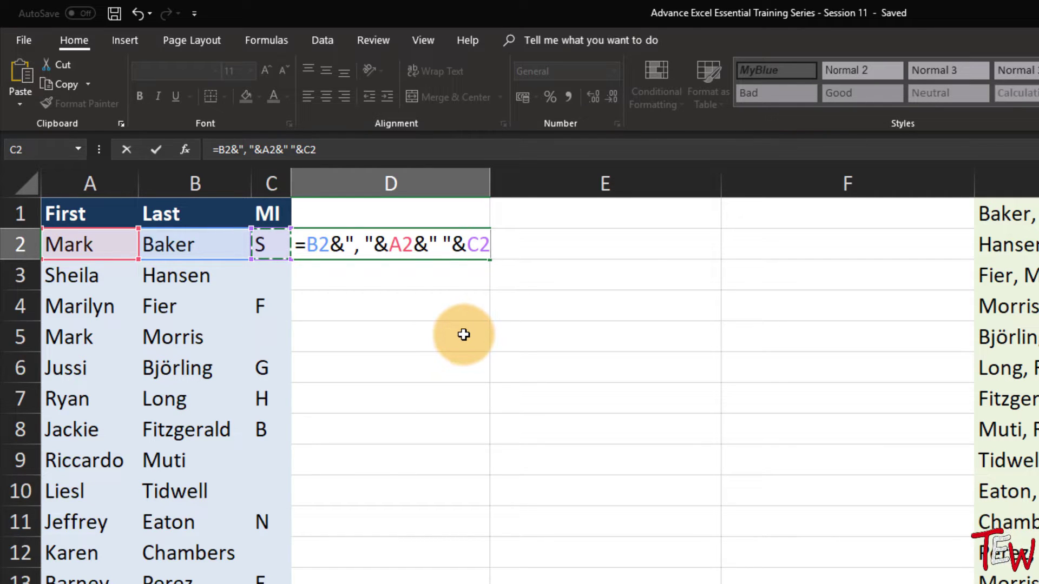
key(Return)
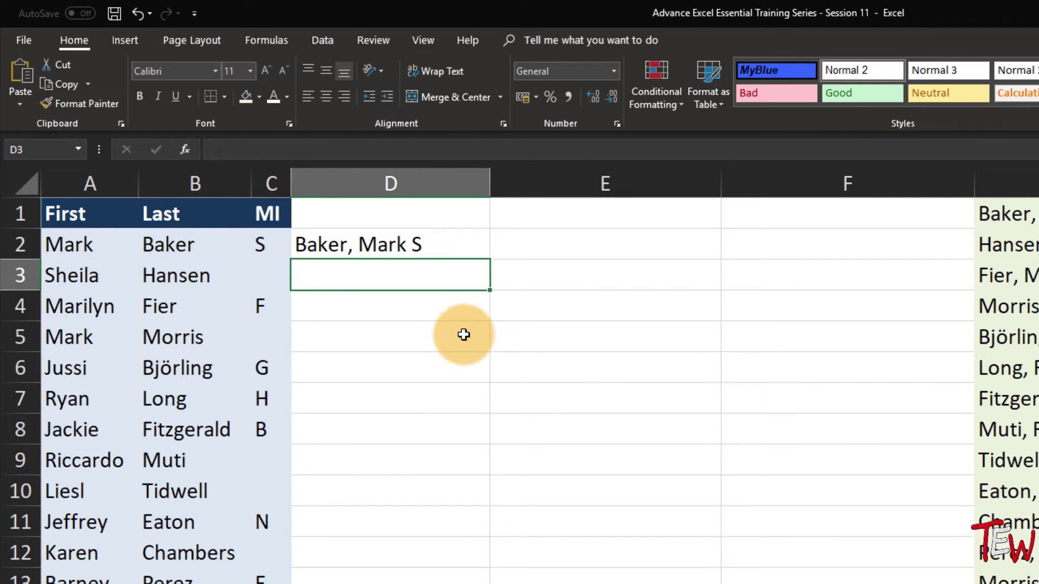
Step: Fill the full-name formula down column D and verify D3's references
click(474, 253)
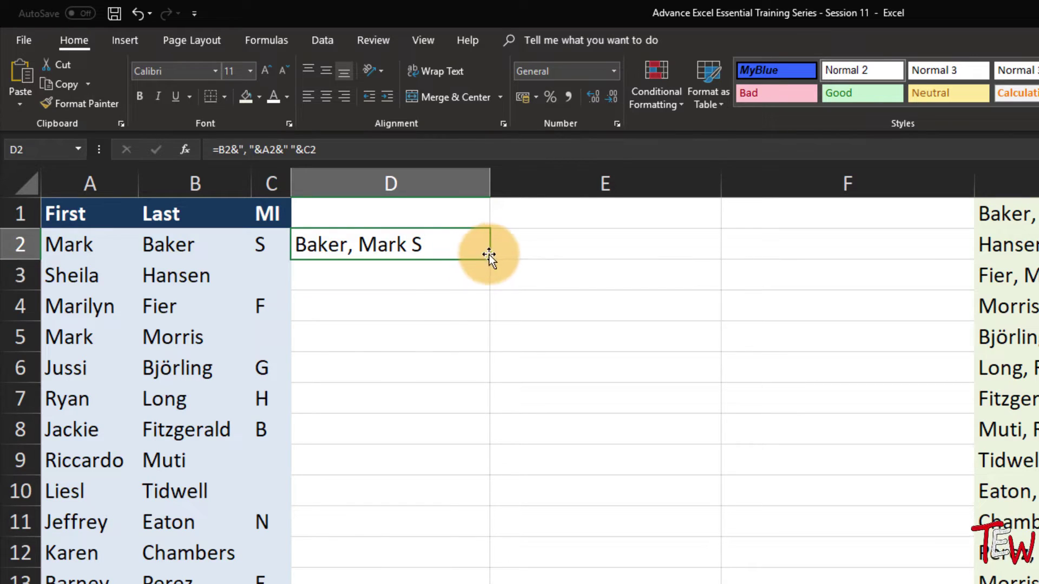
double_click(489, 259)
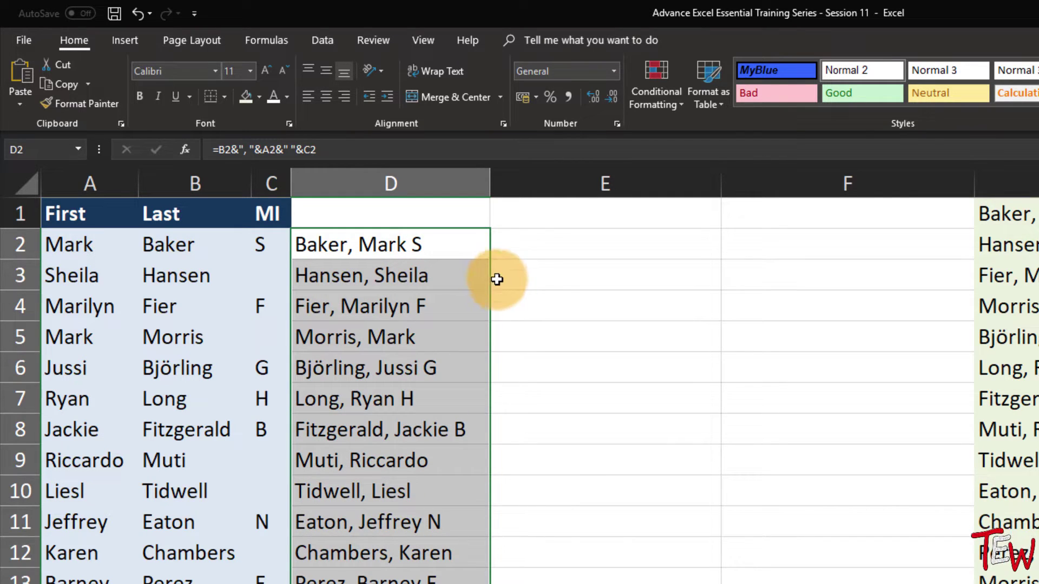
double_click(467, 276)
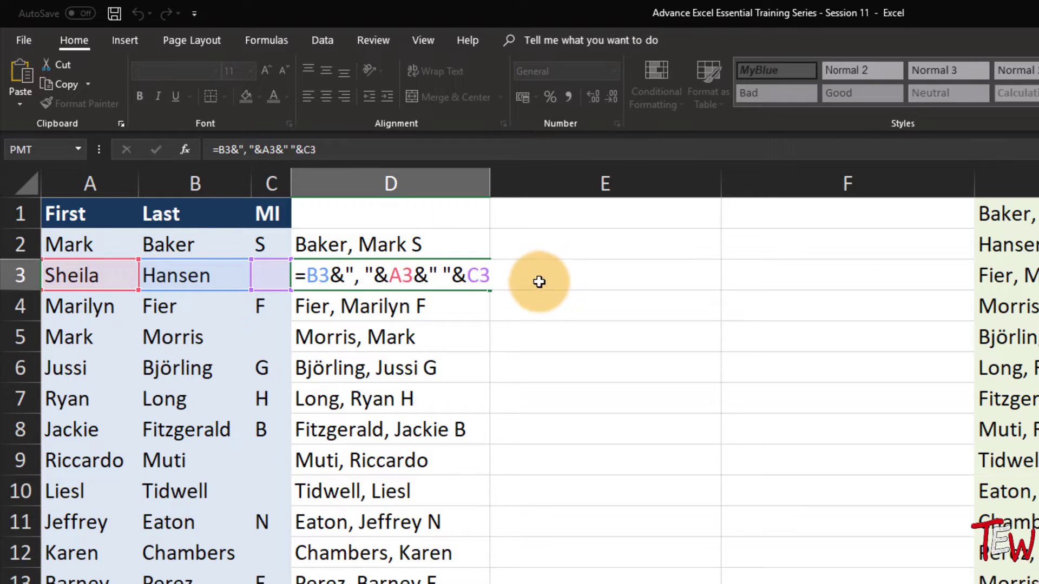
key(ctrl+Return)
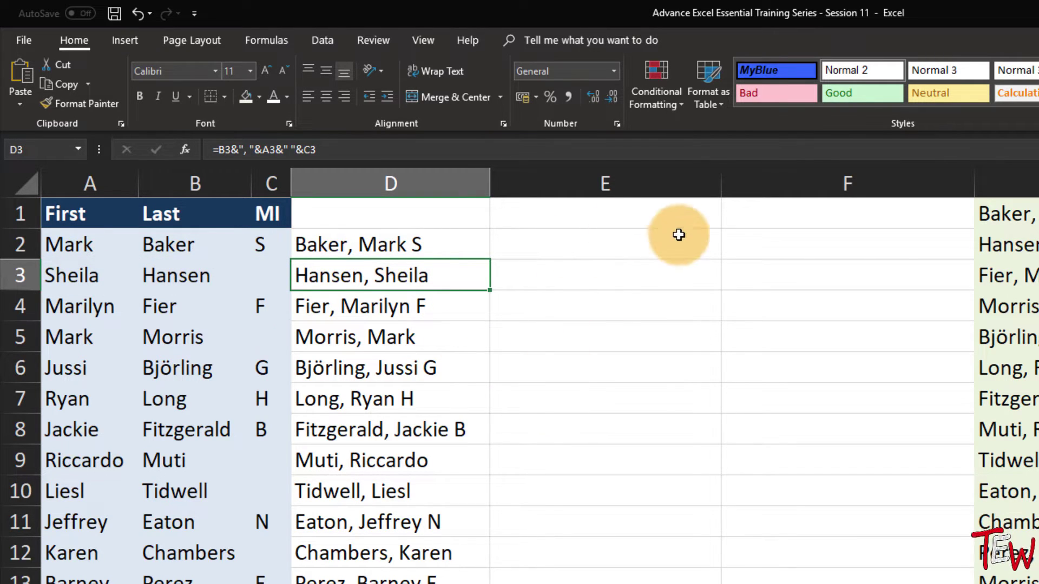
click(583, 276)
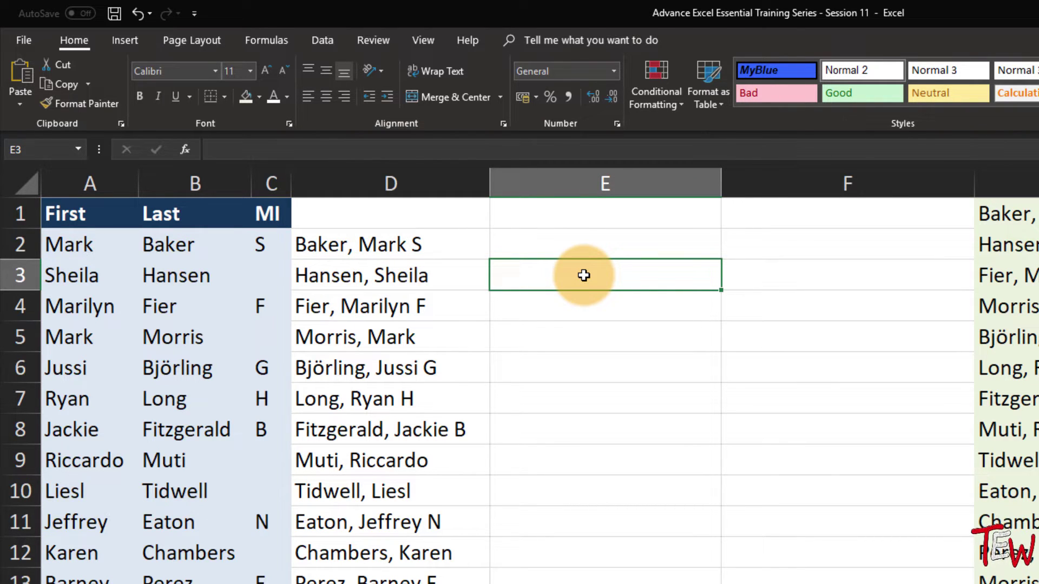
text(=)
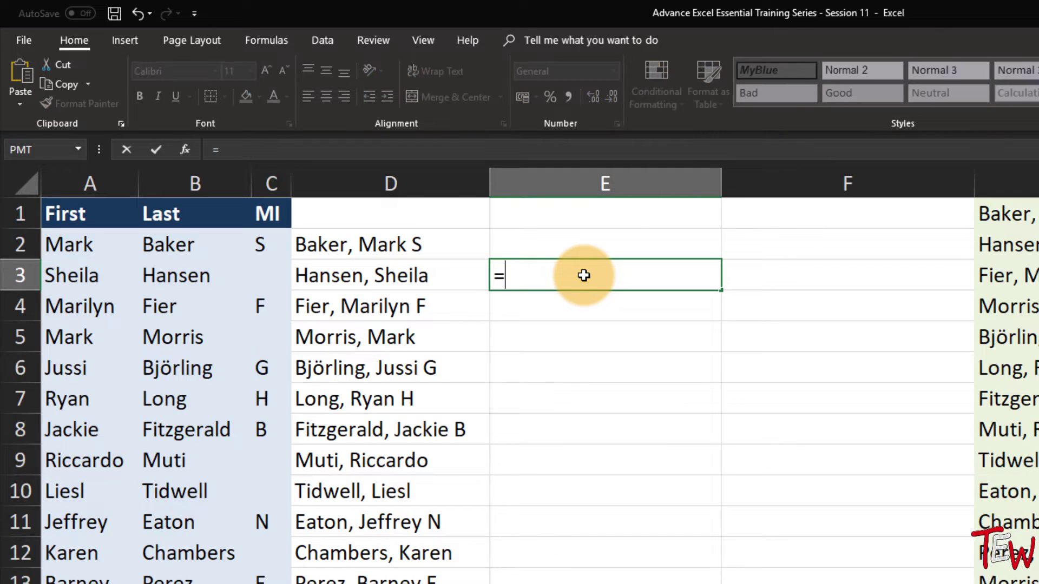
text(conc)
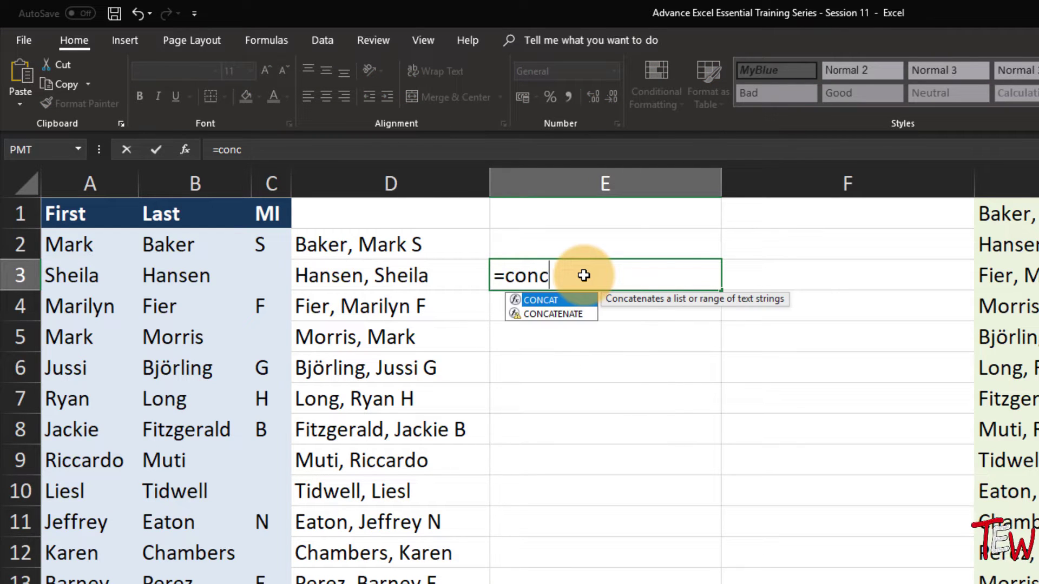
key(Down)
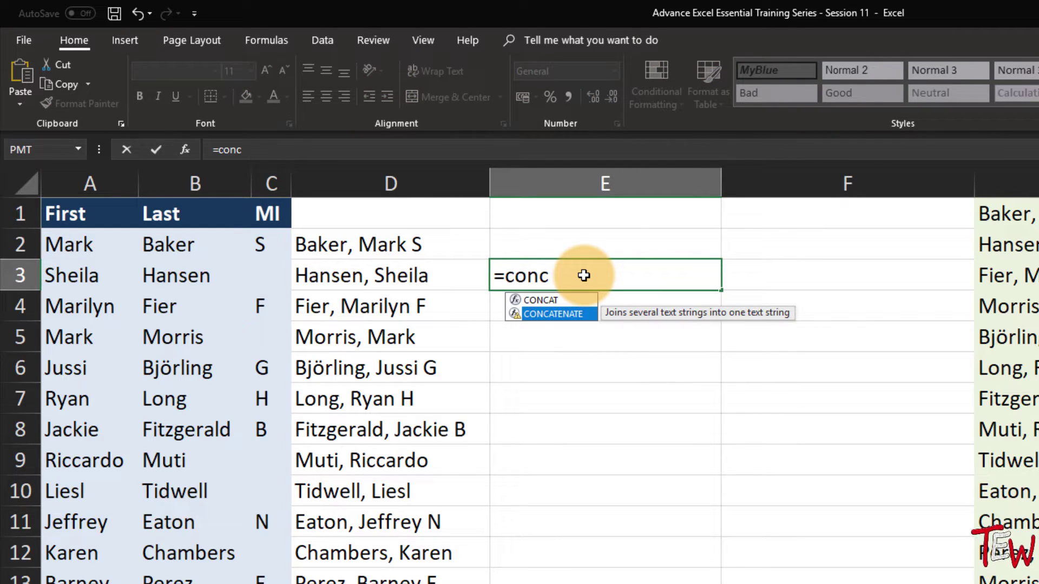
key(Tab)
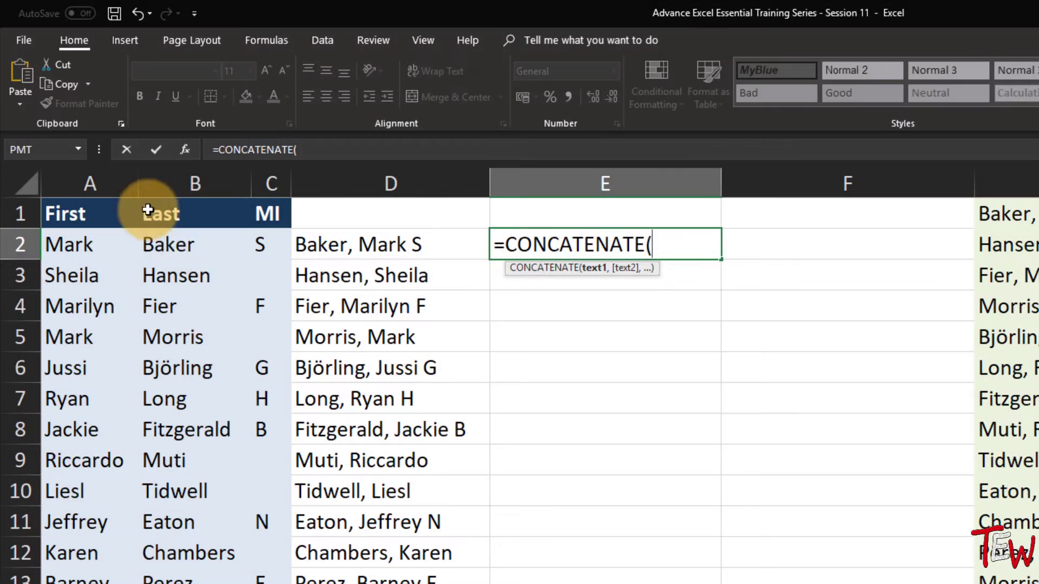
click(185, 248)
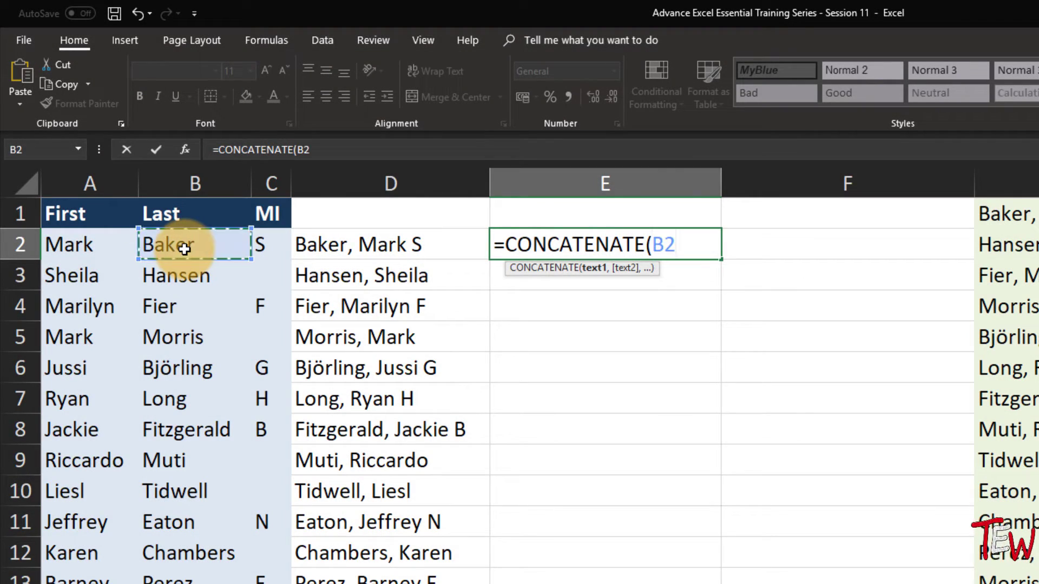
text(,)
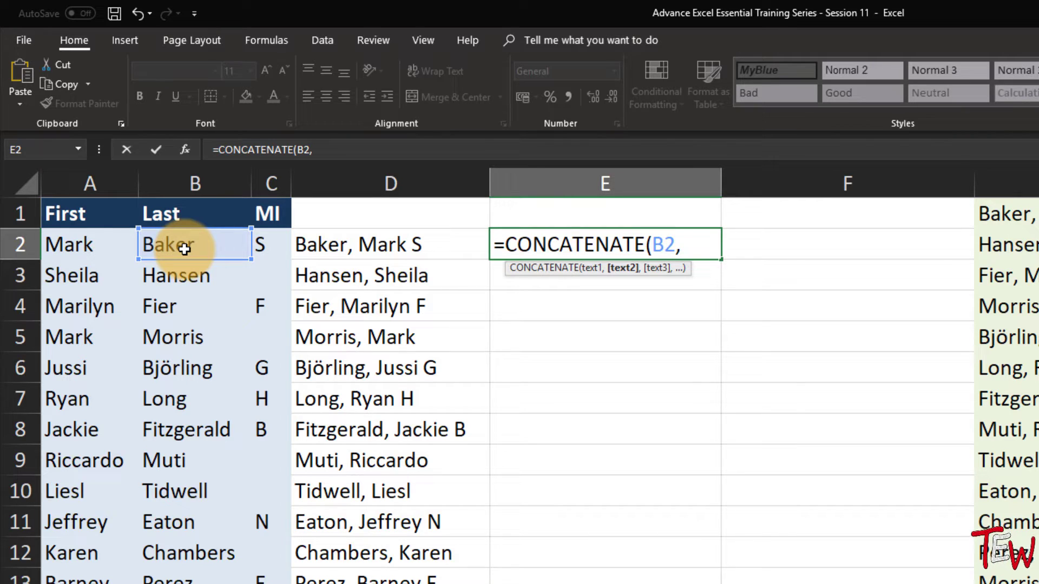
text(", )
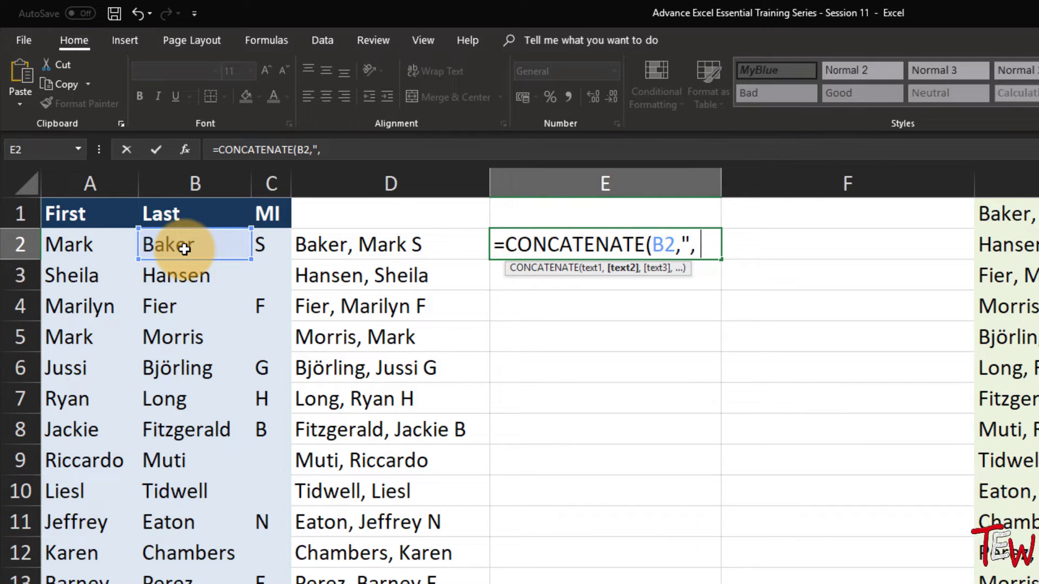
text(")
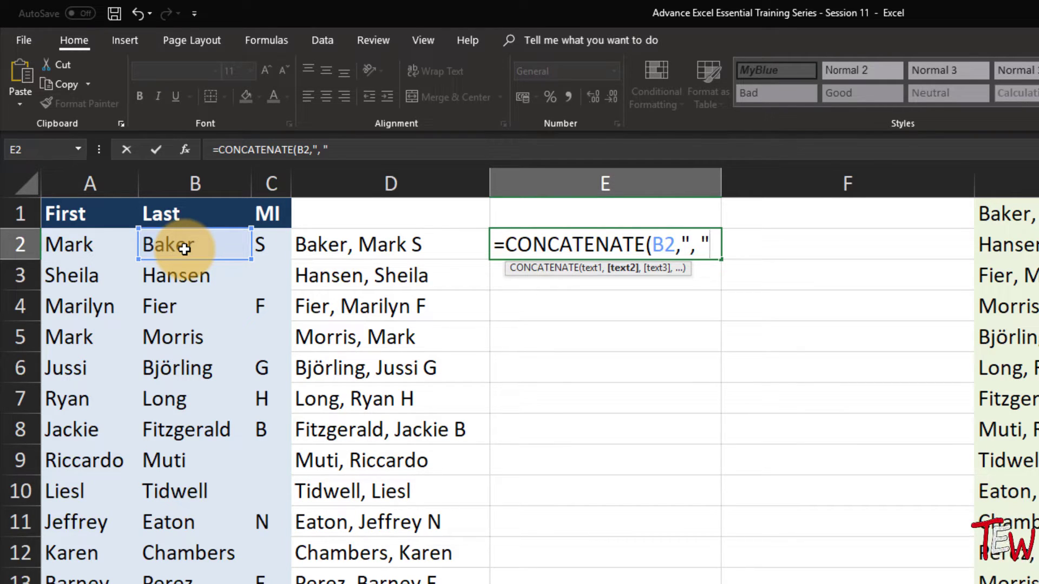
text(,)
key(Left)
key(Left)
key(Left)
key(Left)
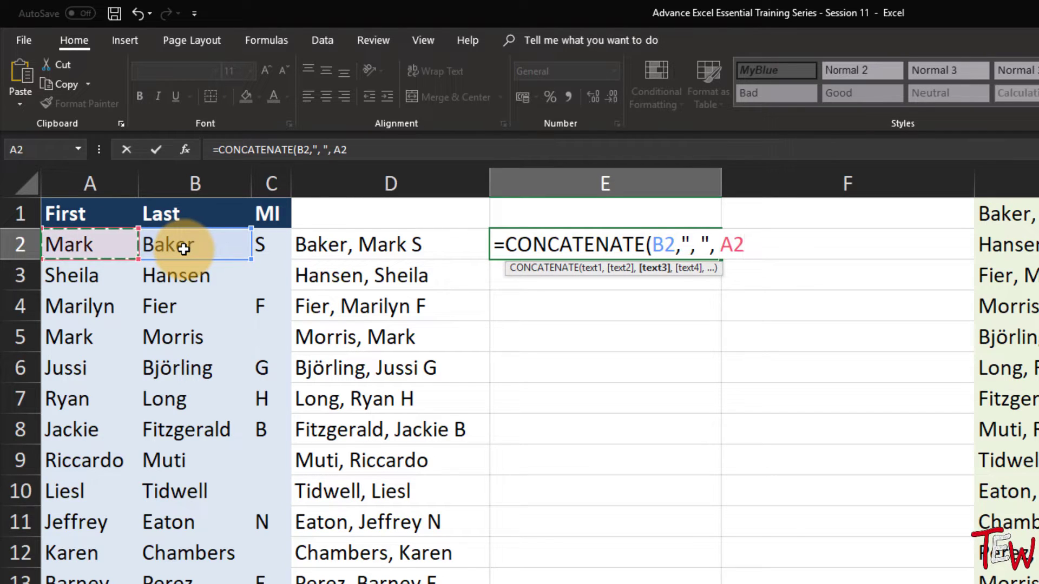
text(, ")
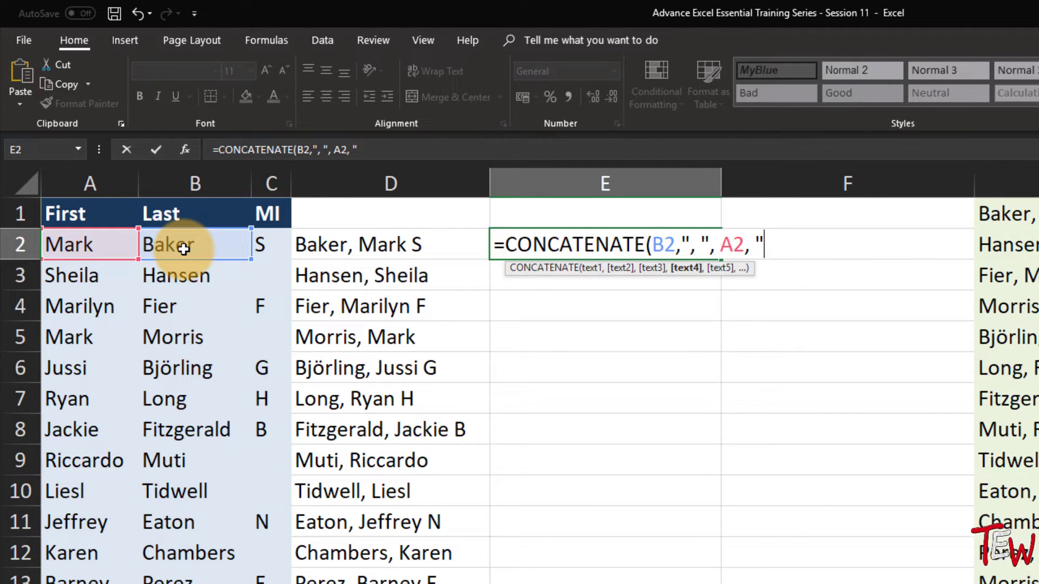
text( ",)
key(Left)
key(Left)
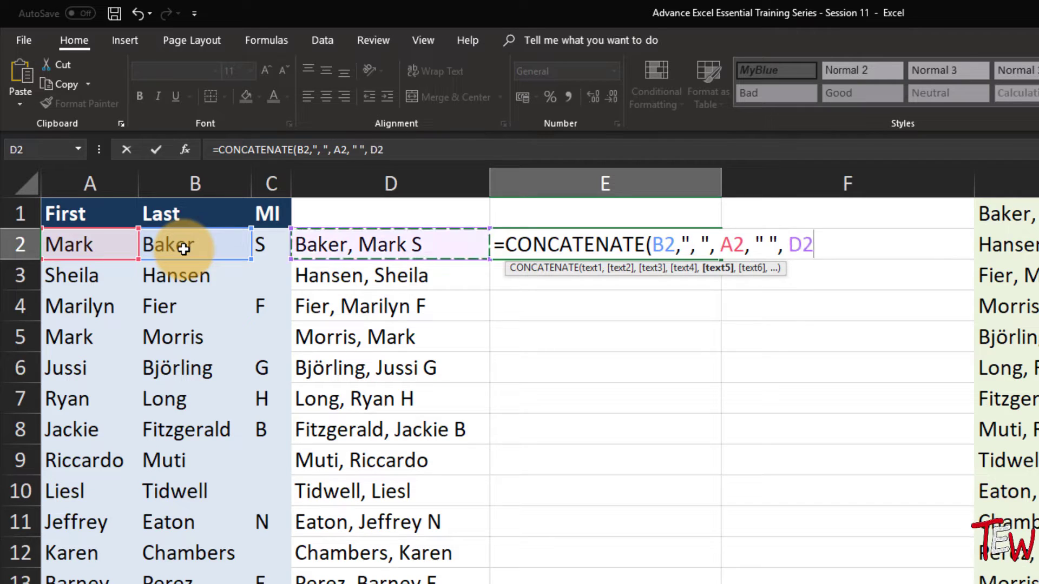
key(Return)
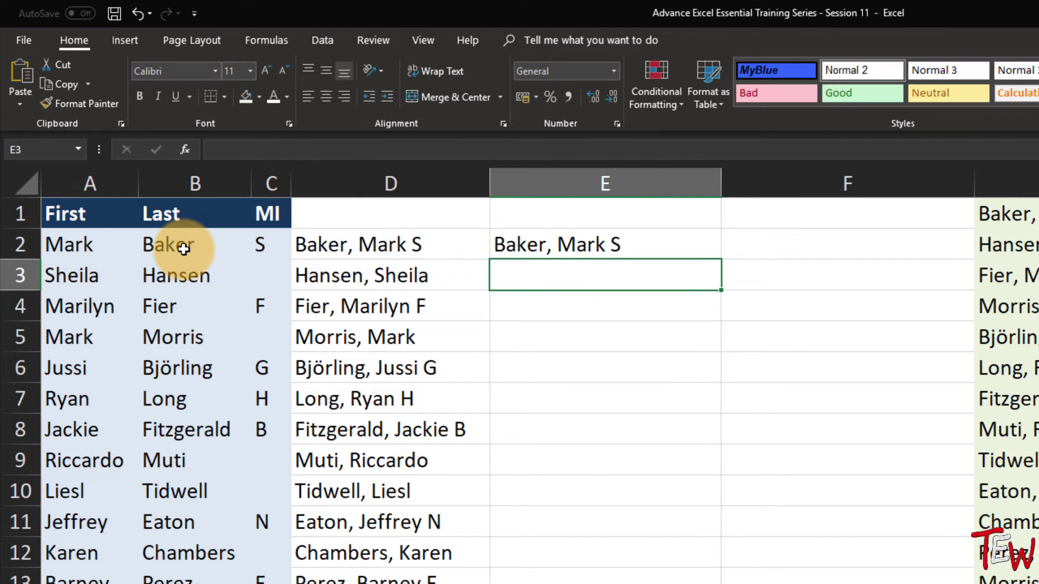
Step: Move D2's ampersand formula into E1
click(387, 246)
key(ctrl+x)
click(564, 213)
key(ctrl+v)
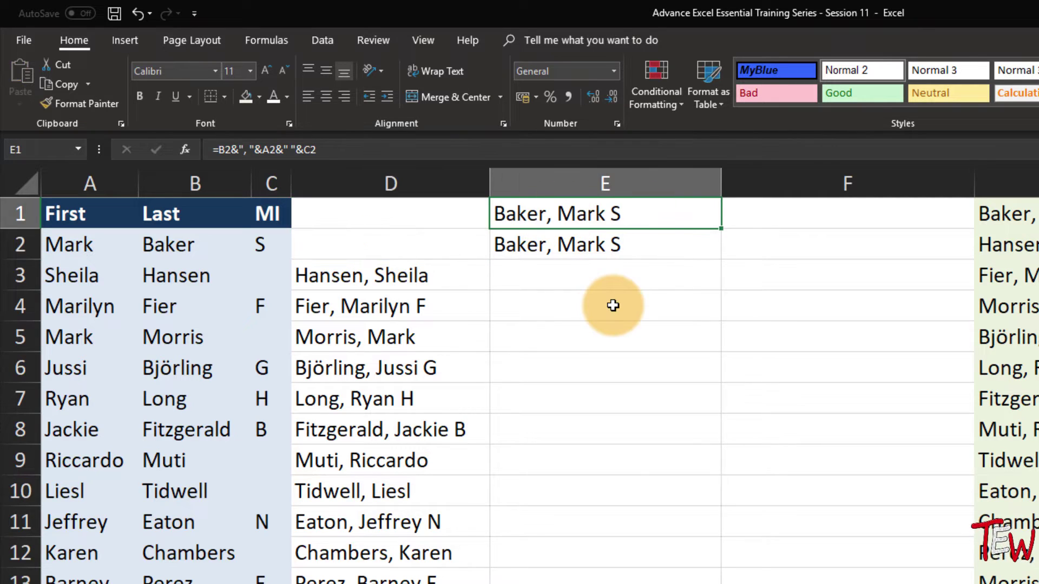
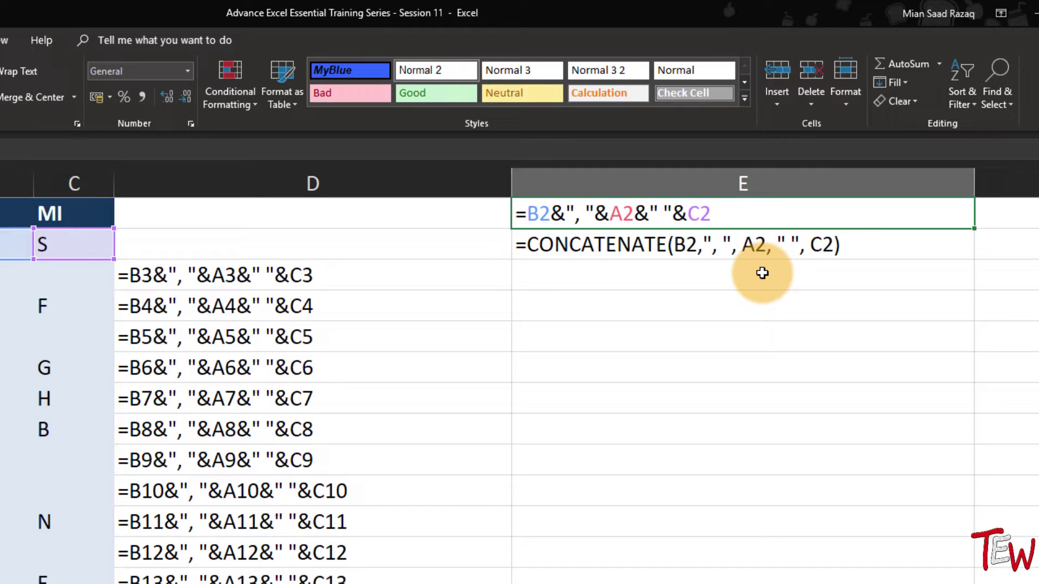
Step: Turn off Show Formulas and undo the extra name copied into E1
key(Down)
key(ctrl+grave)
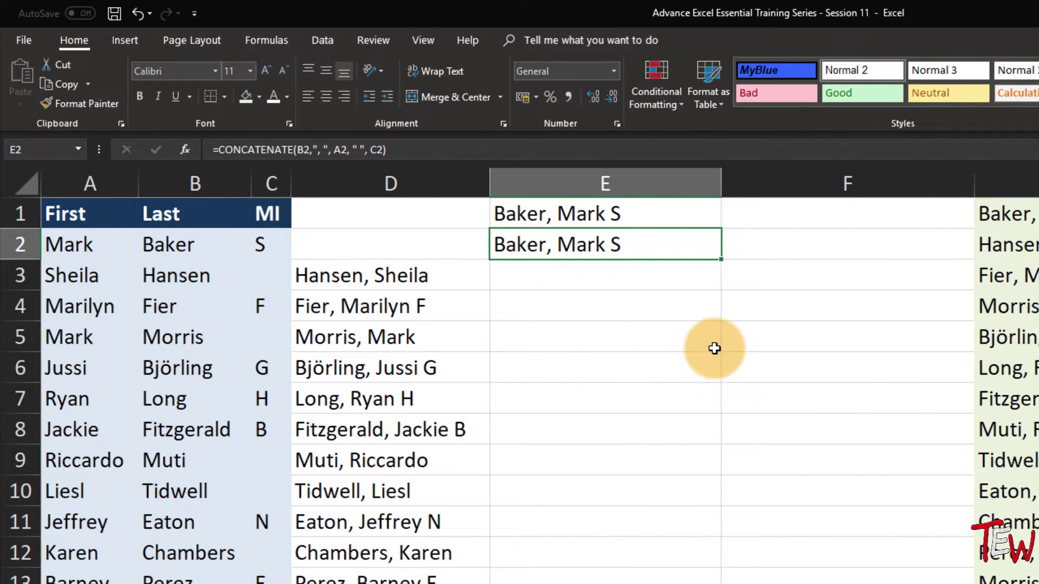
key(ctrl+z)
key(ctrl+z)
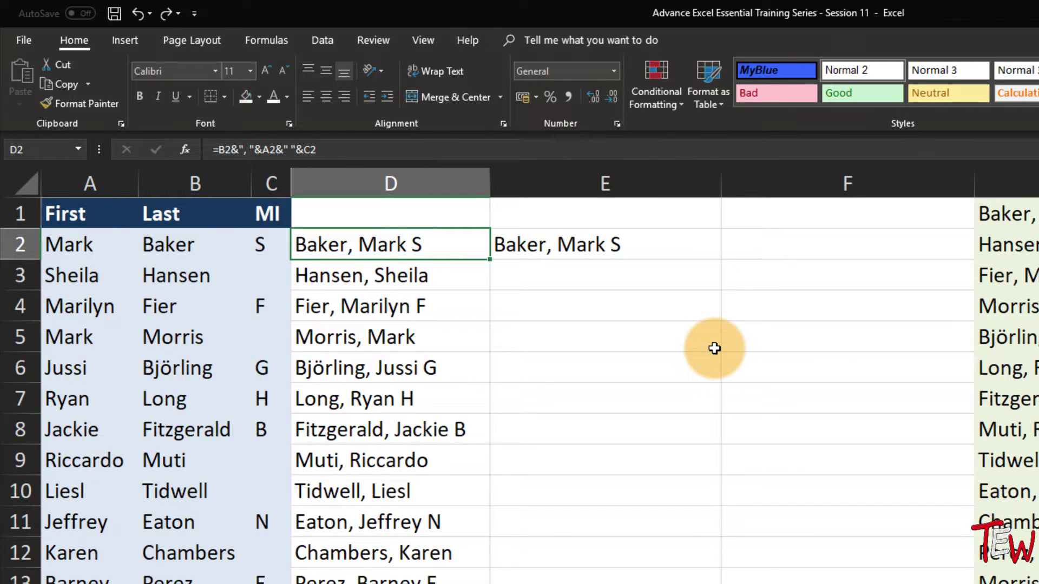
Step: Check D2's name-joining formula and select all of column D
click(604, 319)
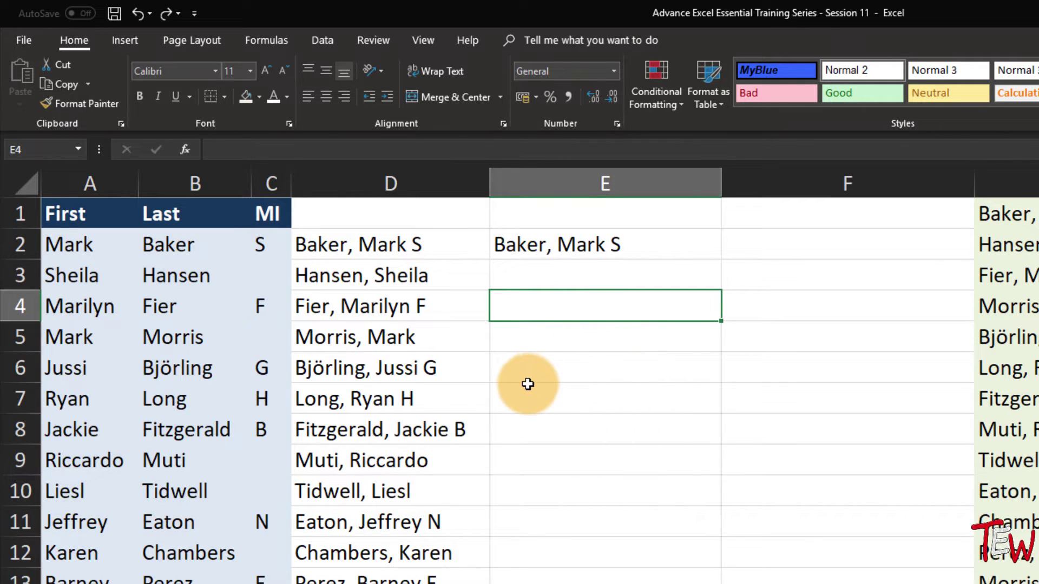
click(430, 238)
click(431, 186)
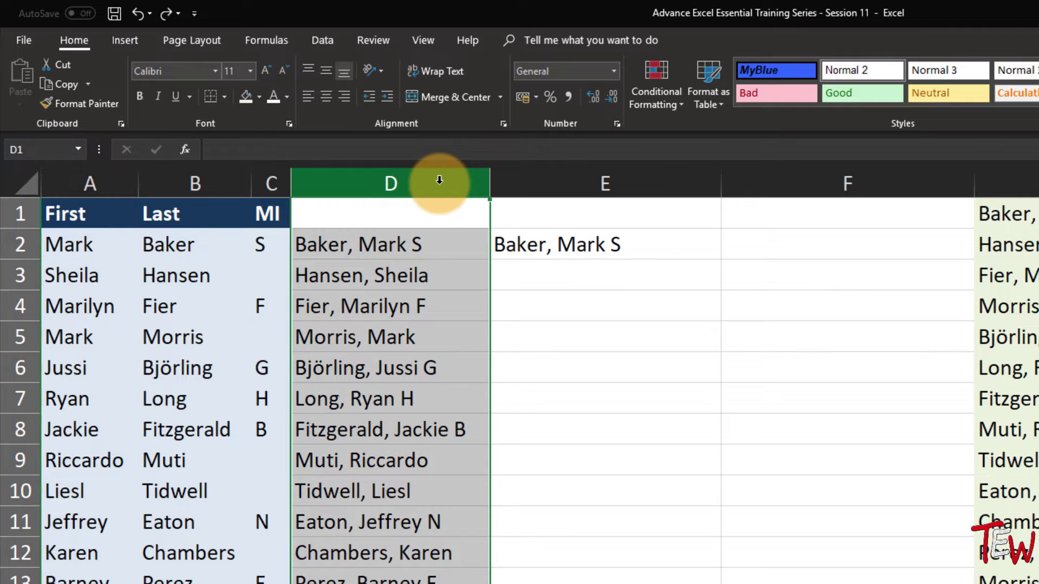
Step: Insert a blank column at D and widen it
right_click(439, 180)
click(484, 298)
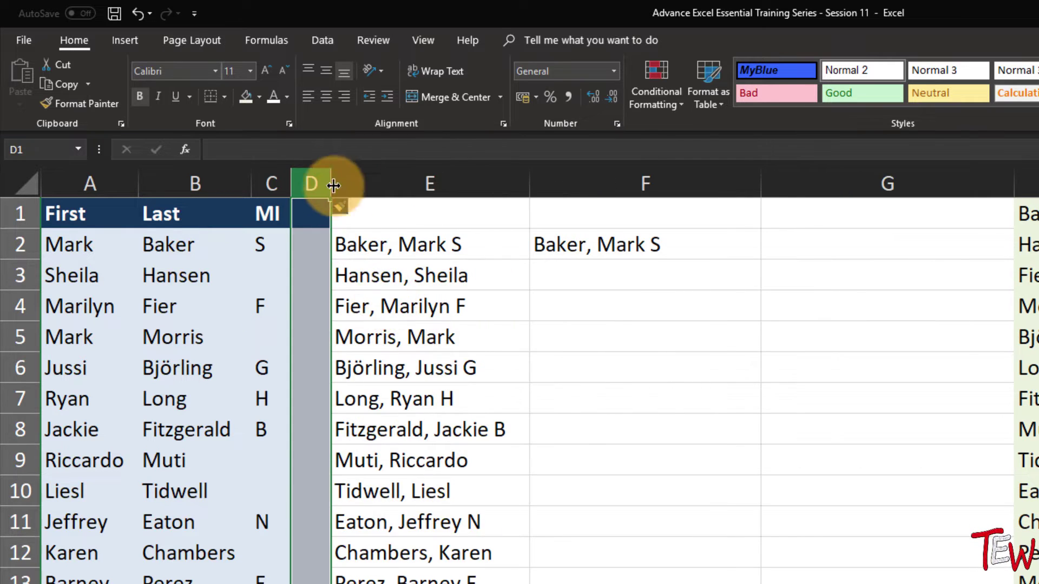
drag(336, 183, 535, 174)
Step: Enter an example name as 'Last, First MI.' in D2, try Flash Fill, then undo it
click(384, 271)
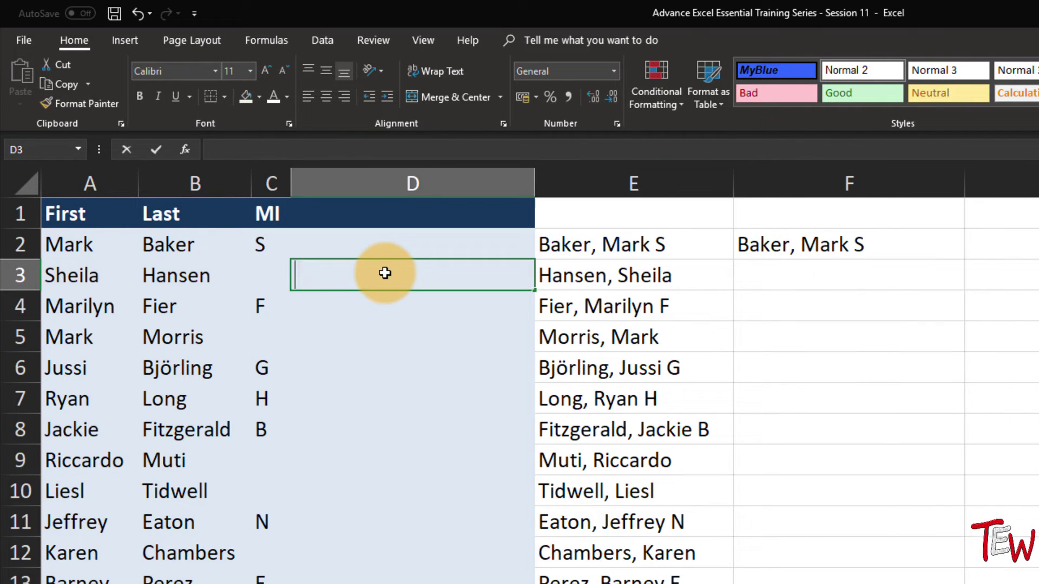
text(Baker, )
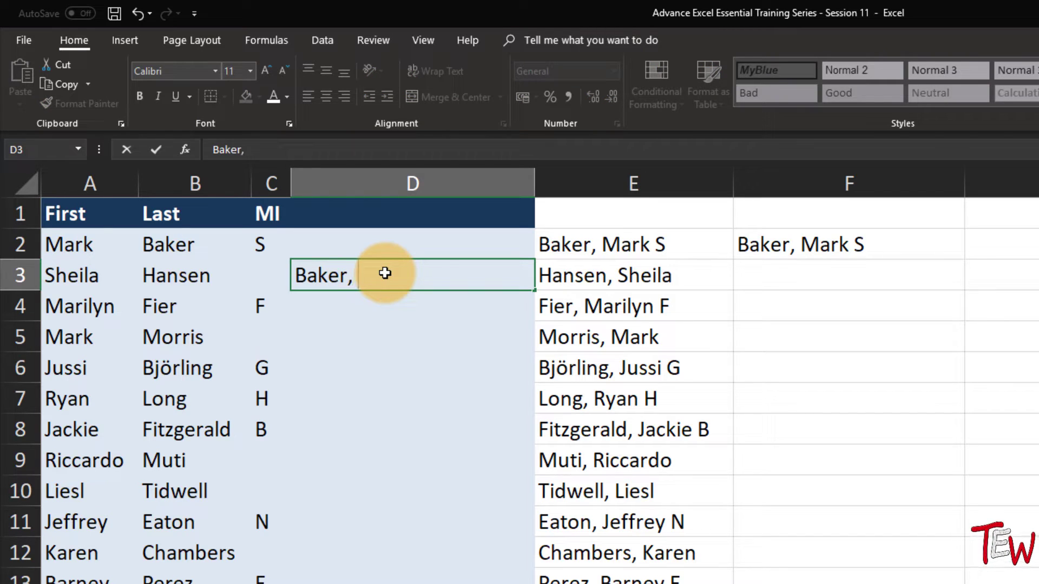
text(Mark S.)
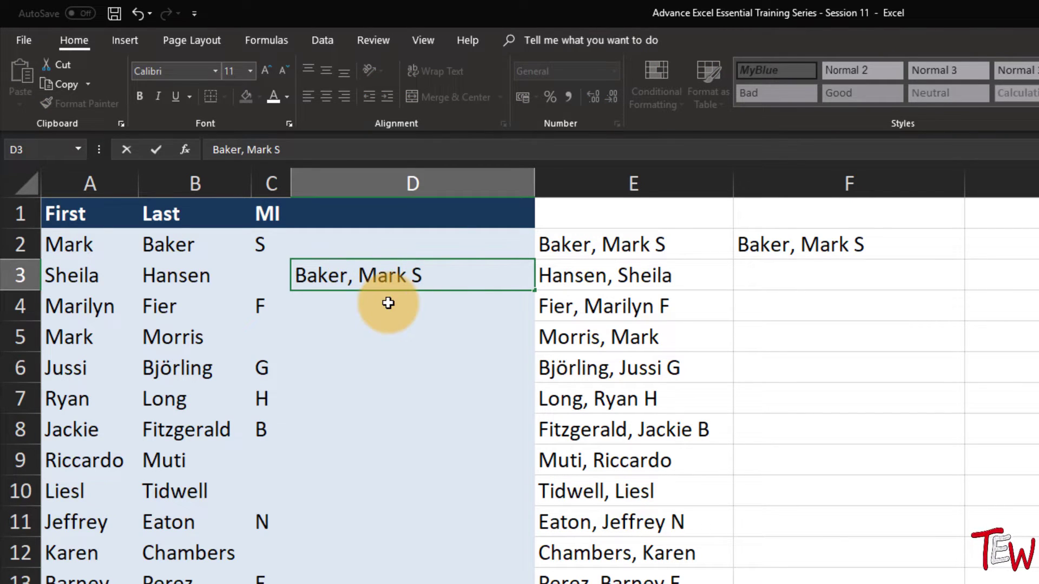
key(alt+a)
drag(447, 262, 447, 248)
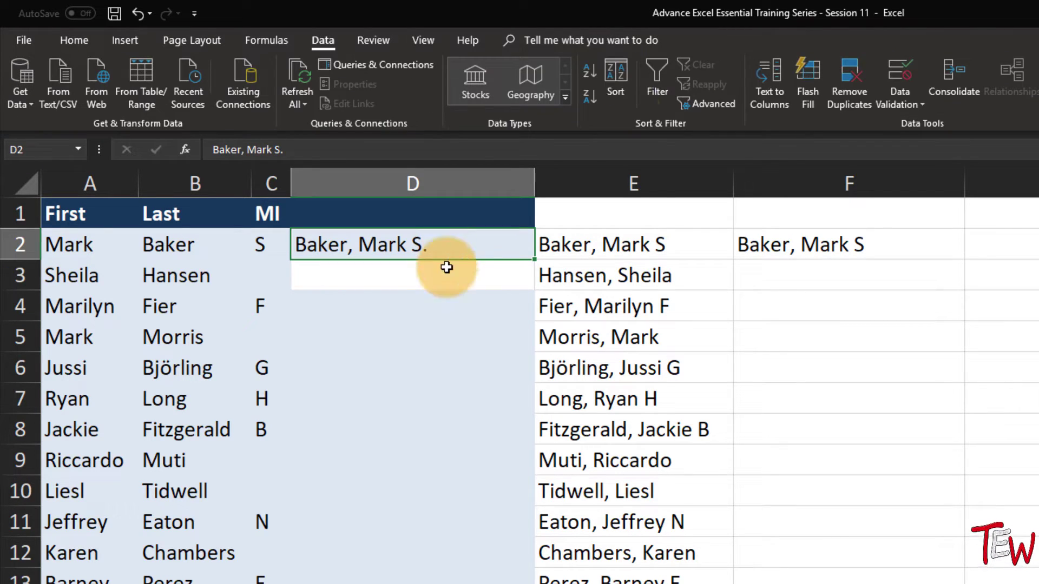
click(803, 83)
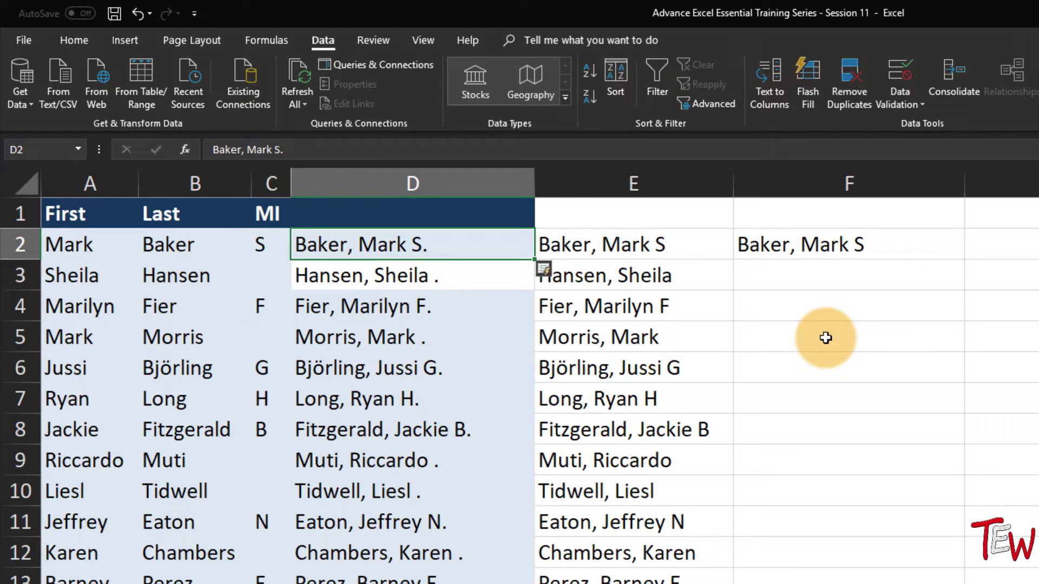
key(ctrl+z)
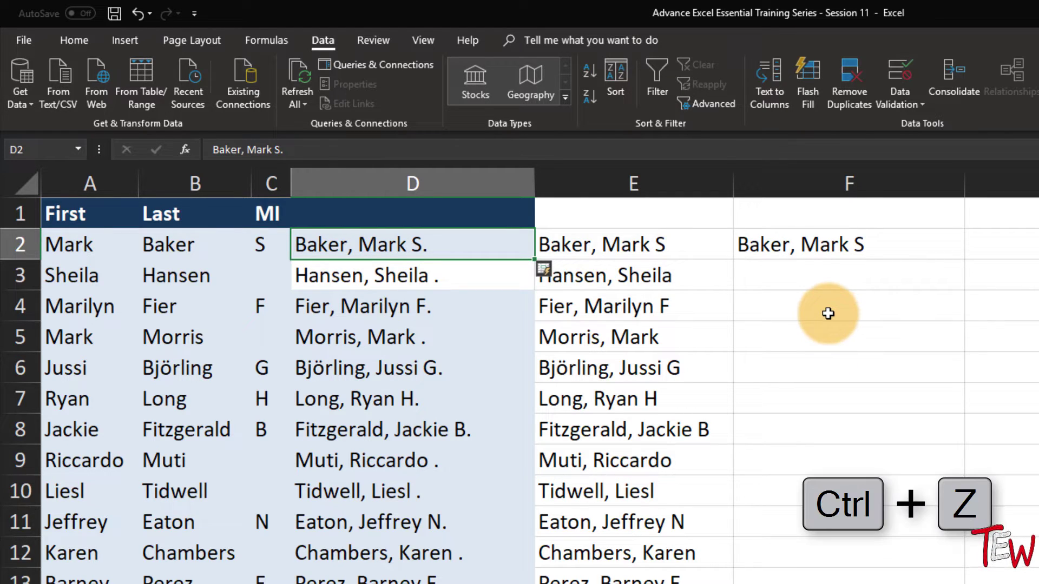
Step: Delete the inserted column and start adding an IF before D2's C2 reference
right_click(455, 184)
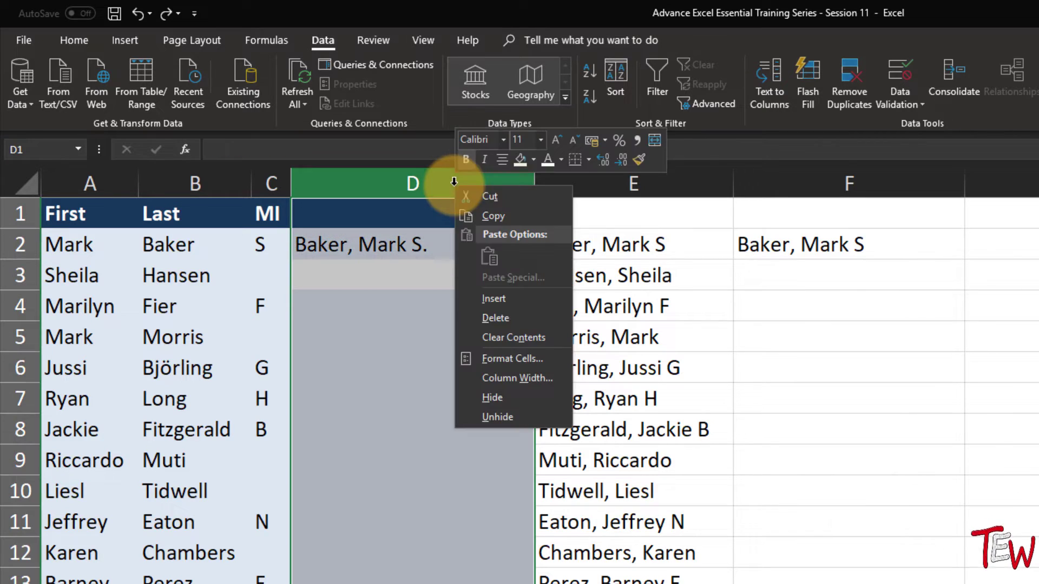
click(498, 318)
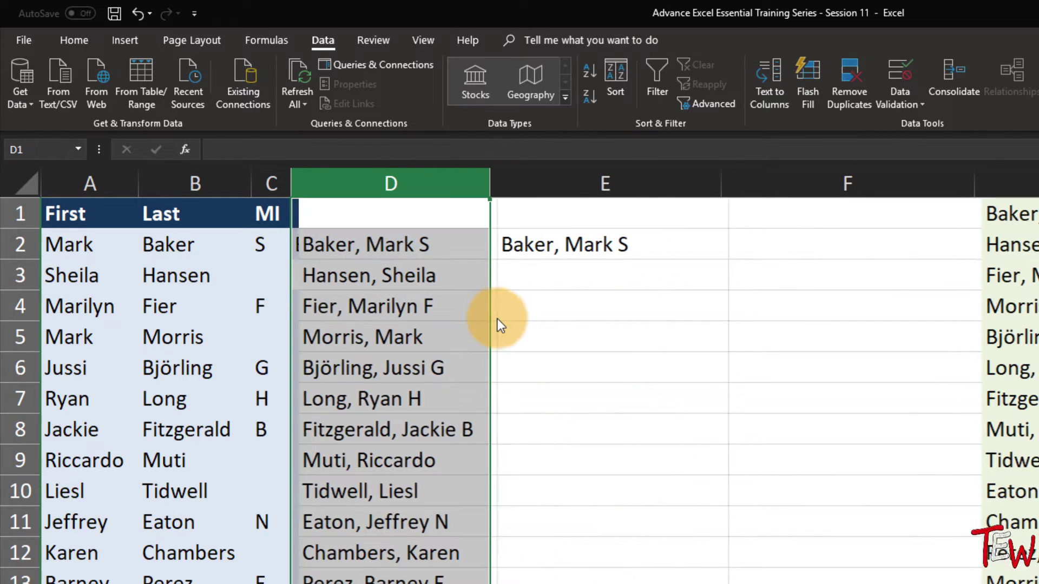
double_click(419, 250)
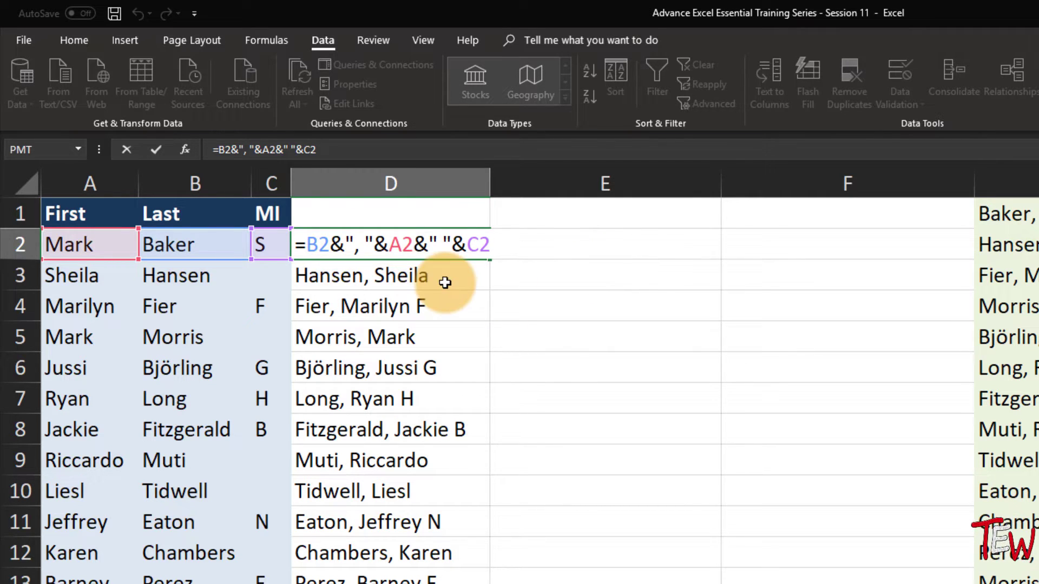
click(466, 245)
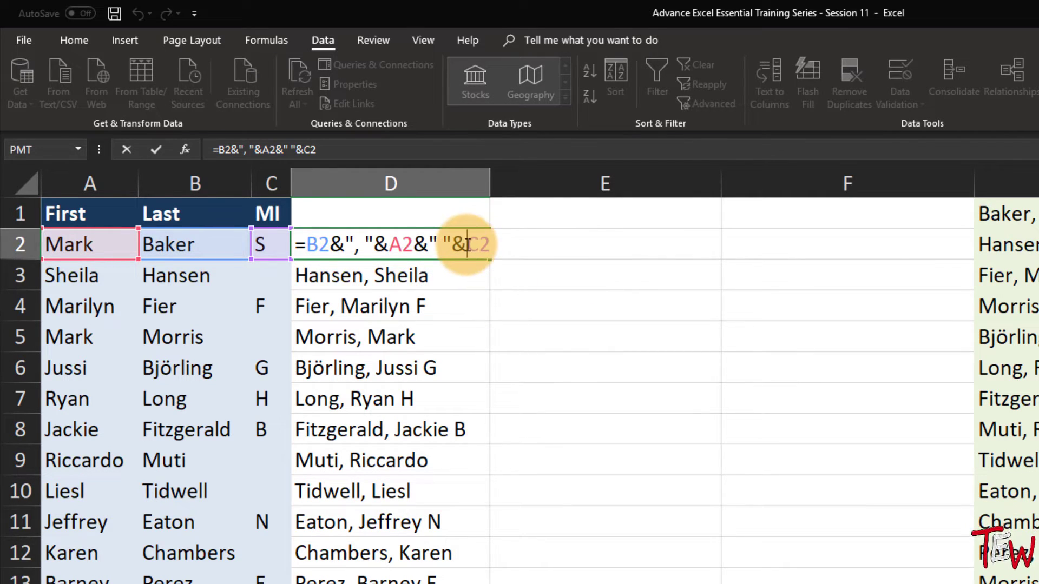
text(if)
key(Tab)
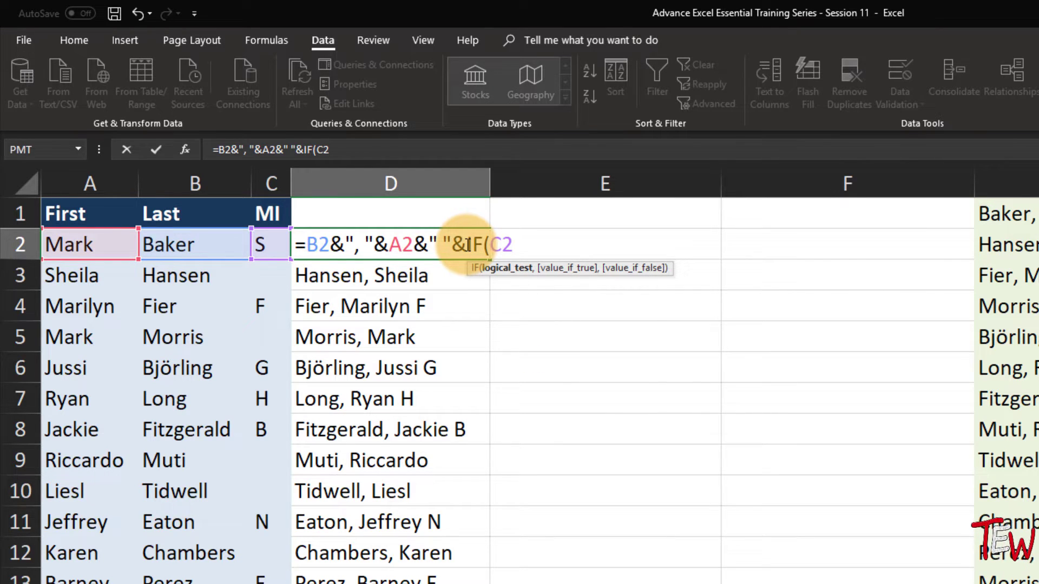
Step: Complete D2's formula with IF(ISBLANK(C2),"",C2&".") so periods follow initials only
text(is)
key(Tab)
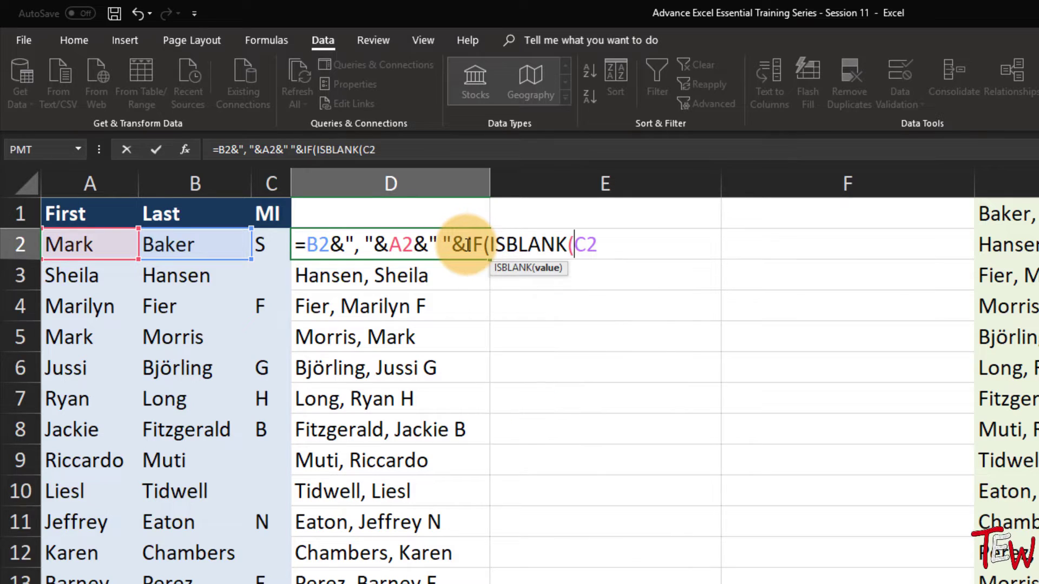
text())
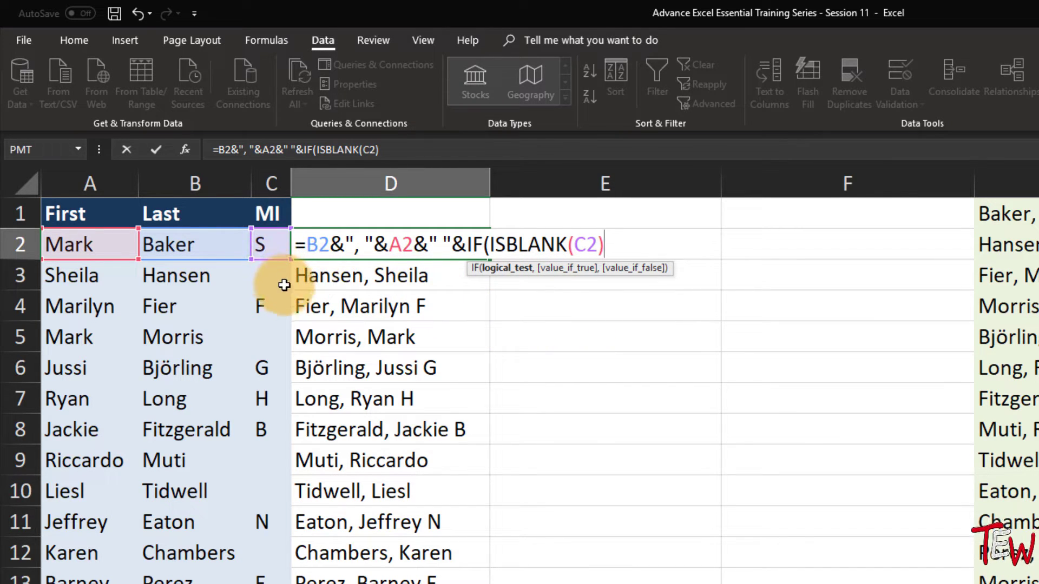
text(,"")
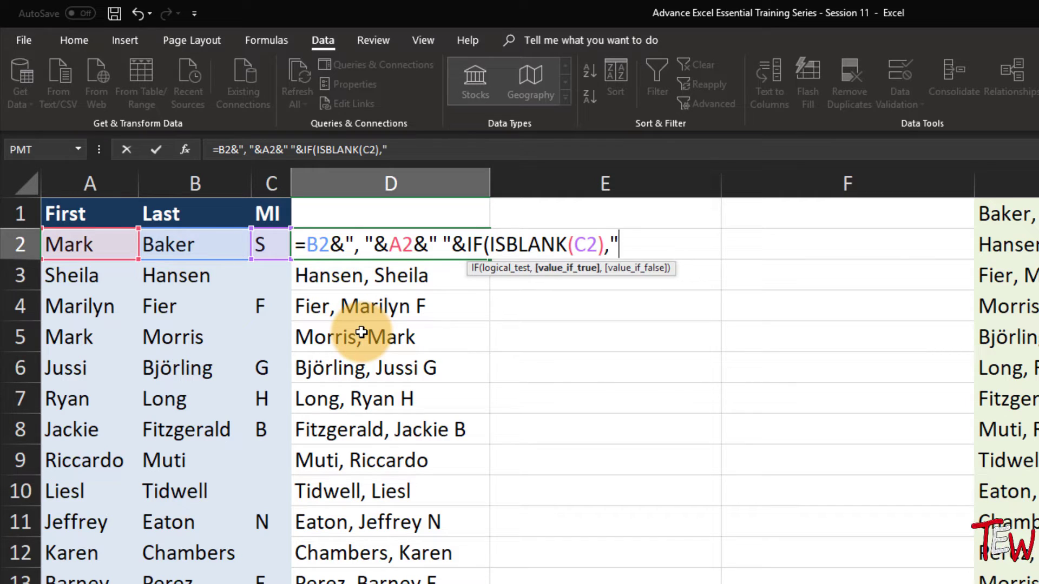
text(,)
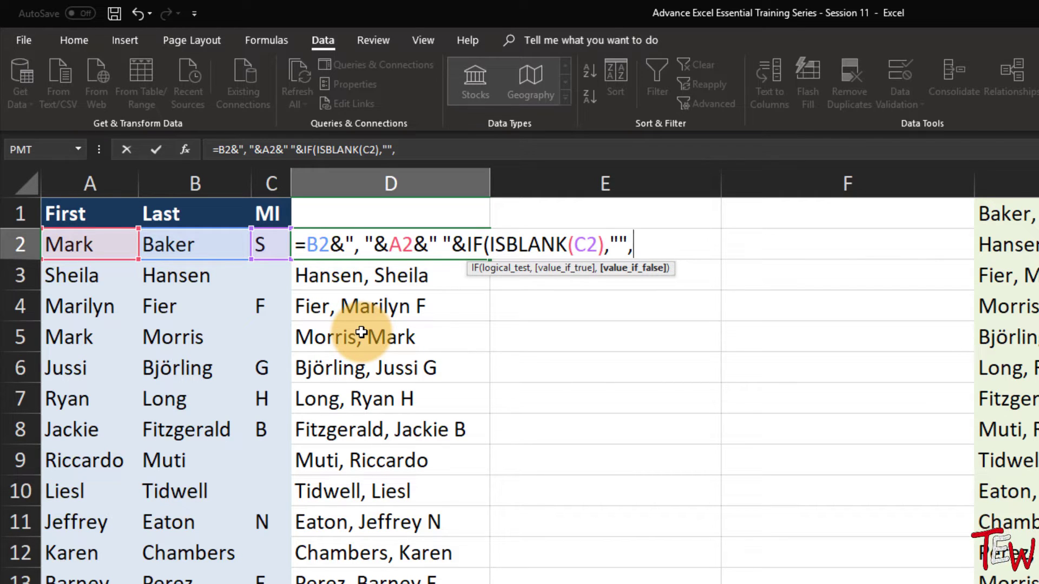
click(262, 243)
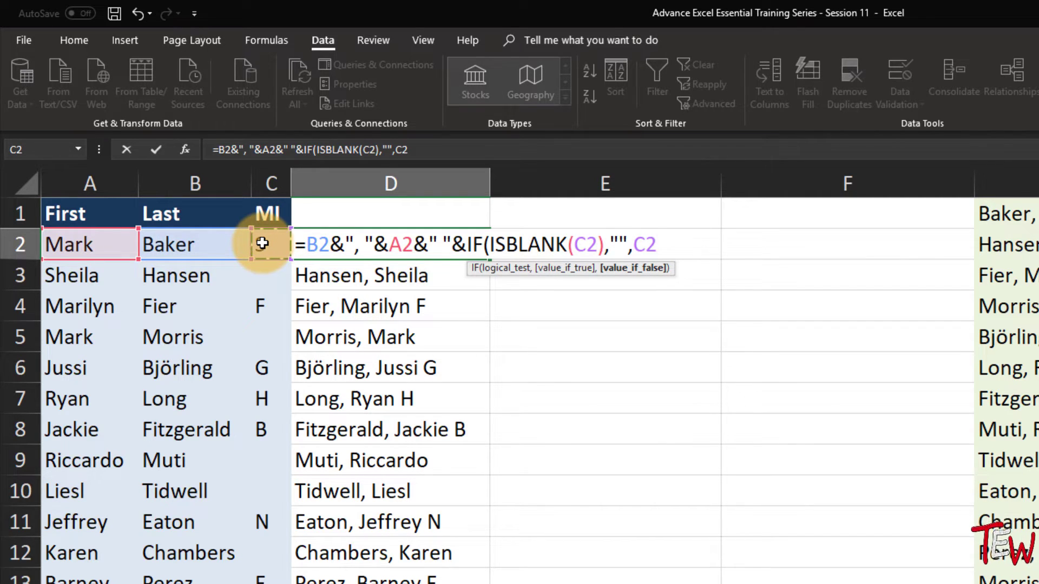
text(&".")
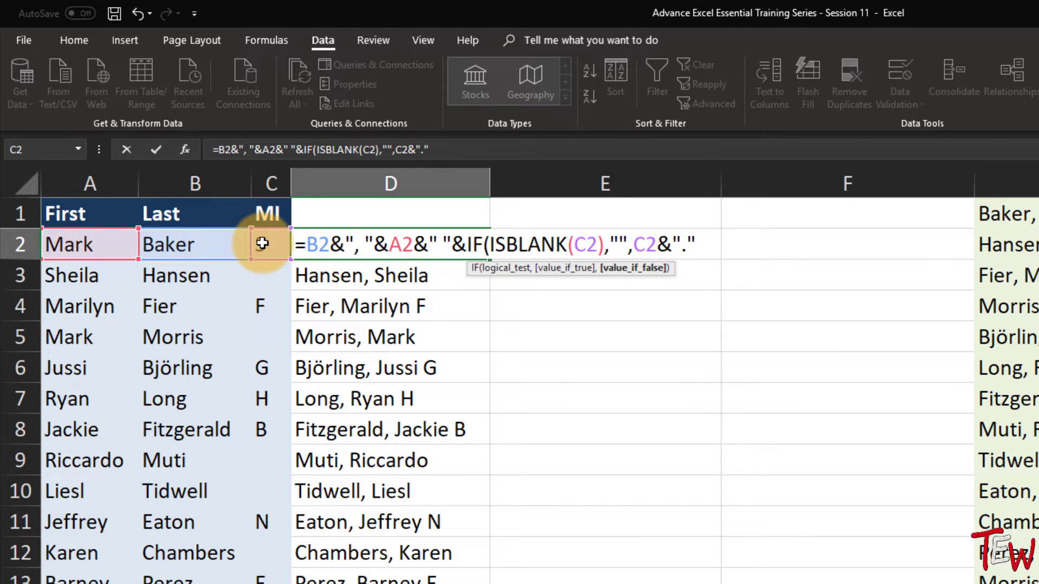
text())
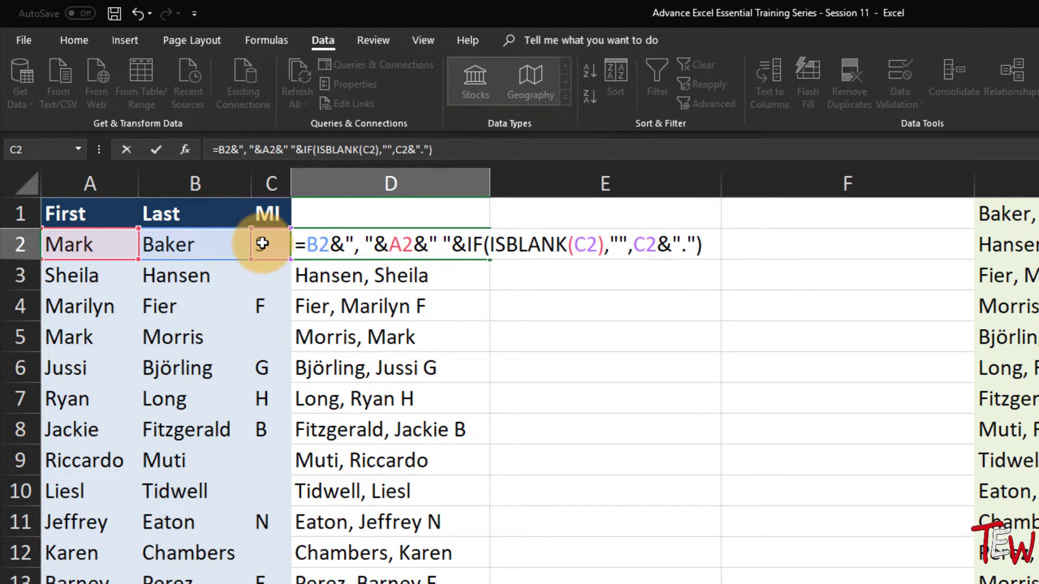
key(ctrl+Return)
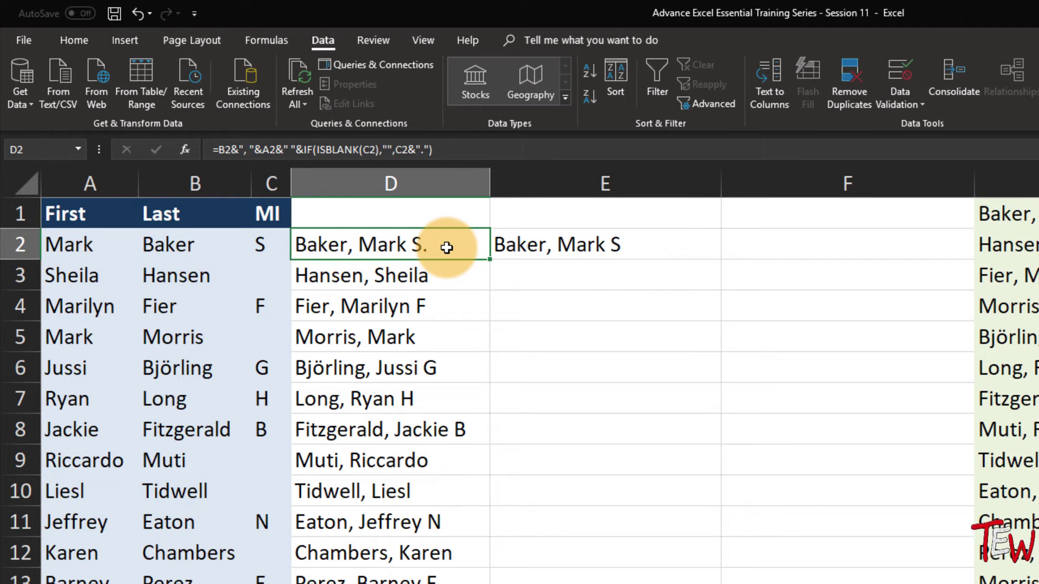
Step: Fill D2's IF formula down column D, checking D8 and D2's formula along the way
double_click(490, 260)
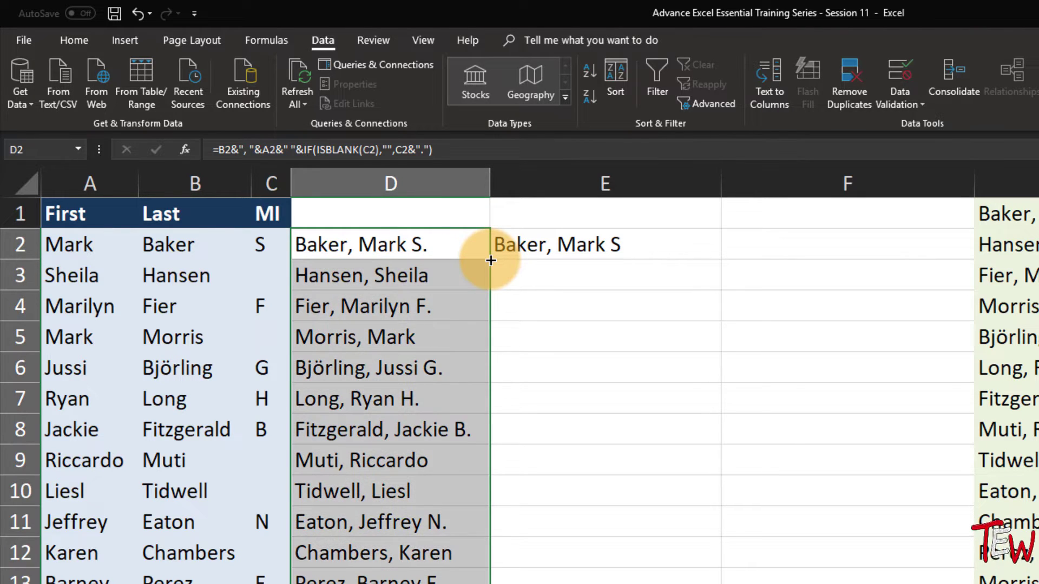
click(458, 314)
click(481, 429)
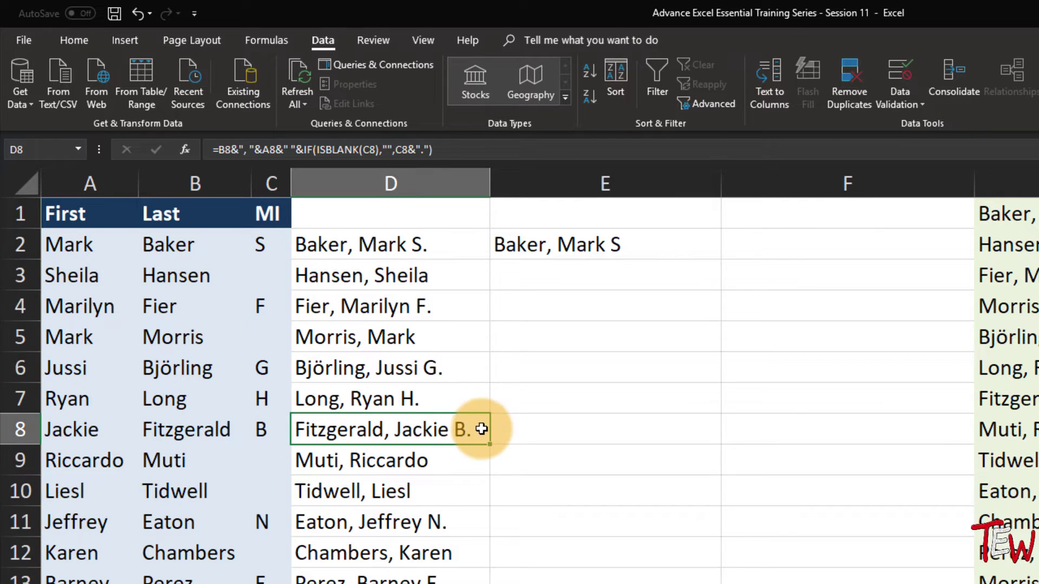
double_click(414, 245)
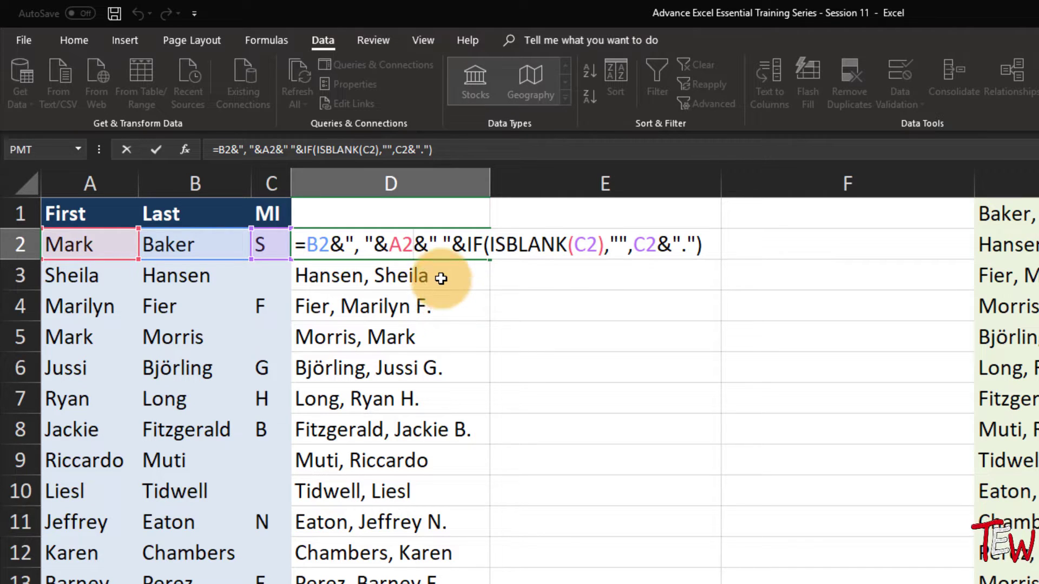
key(Escape)
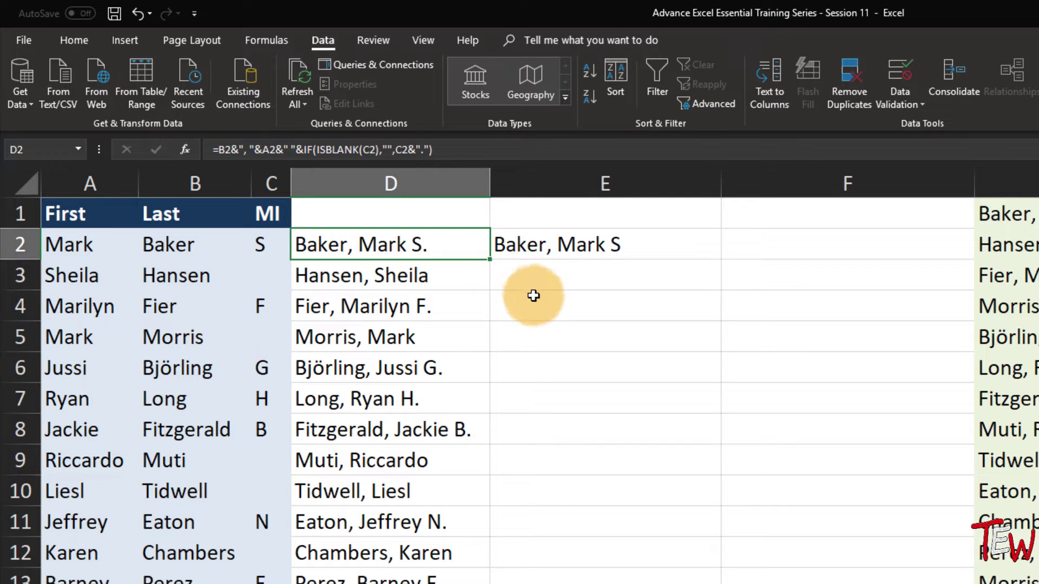
double_click(490, 259)
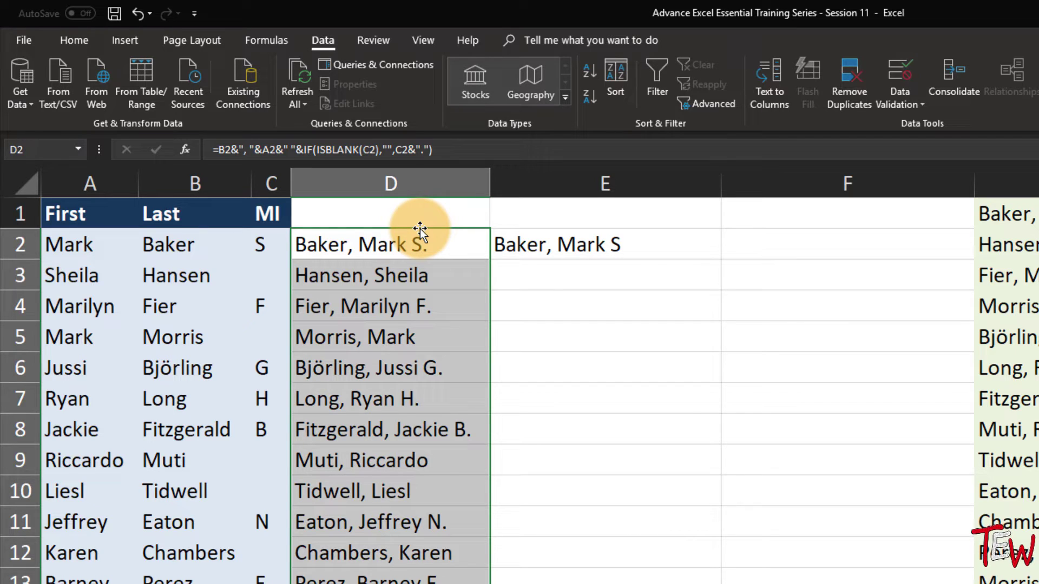
Step: Copy column D's joined names back onto themselves as values only
drag(419, 228, 429, 213)
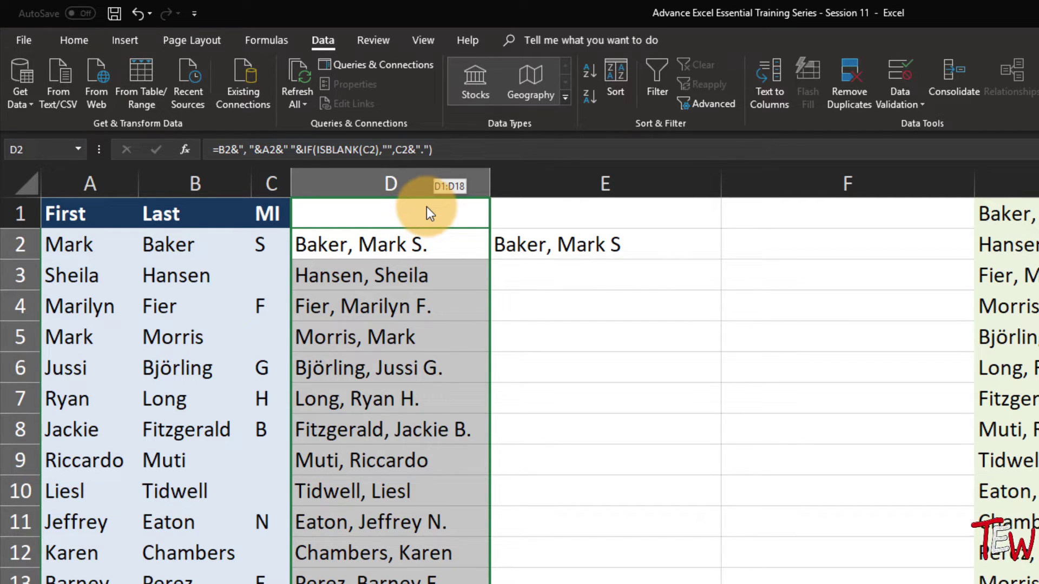
drag(426, 223, 424, 243)
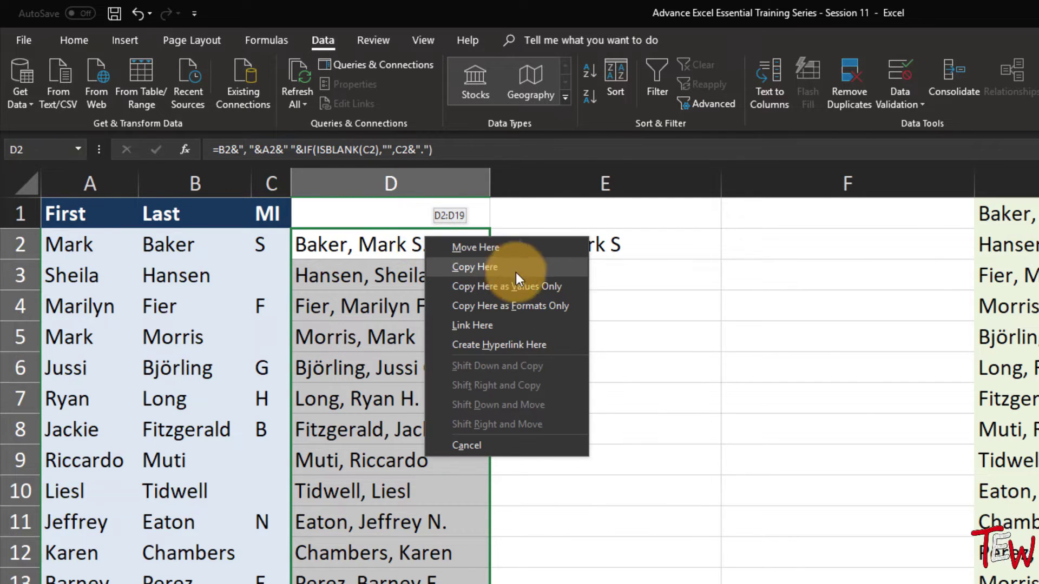
click(553, 290)
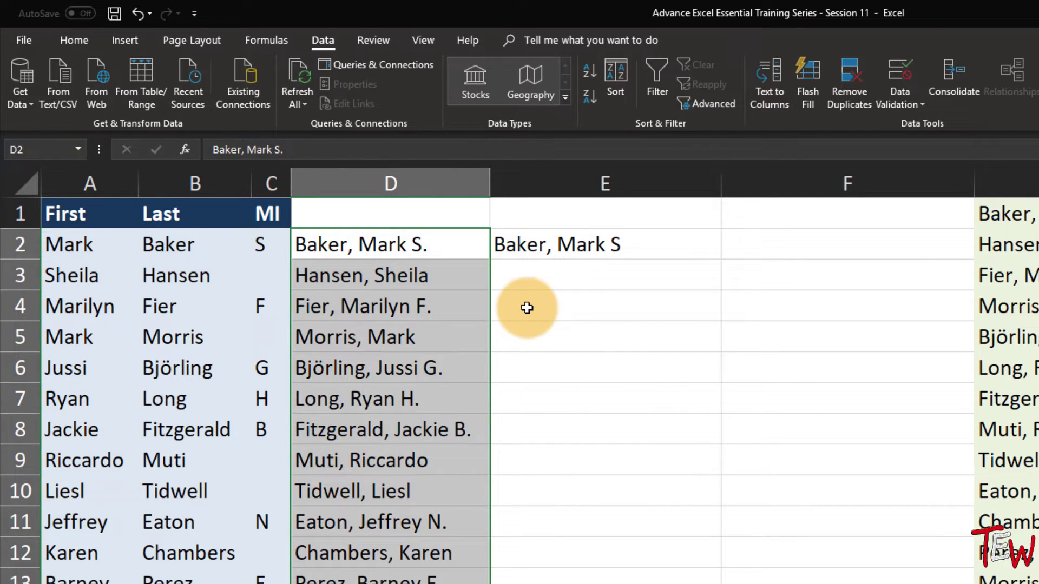
Step: Inspect the first joined names, then undo and redo to restore column D's formula
double_click(416, 250)
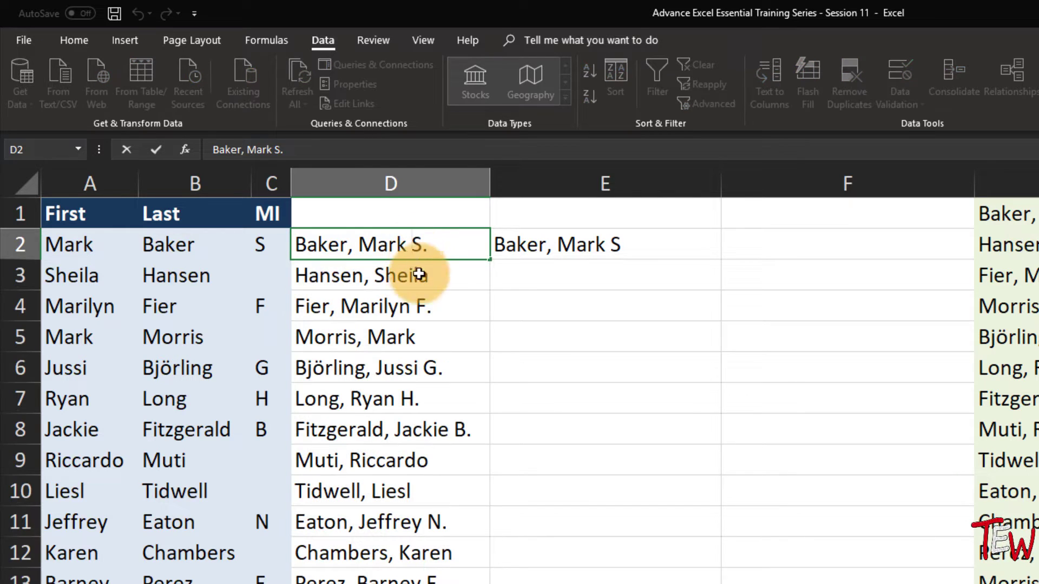
click(418, 273)
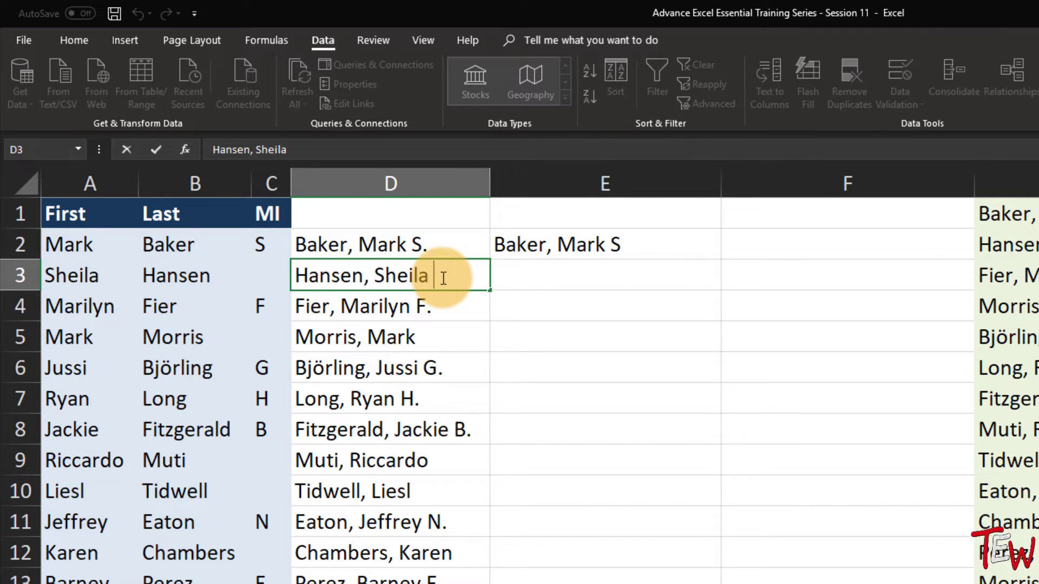
key(Escape)
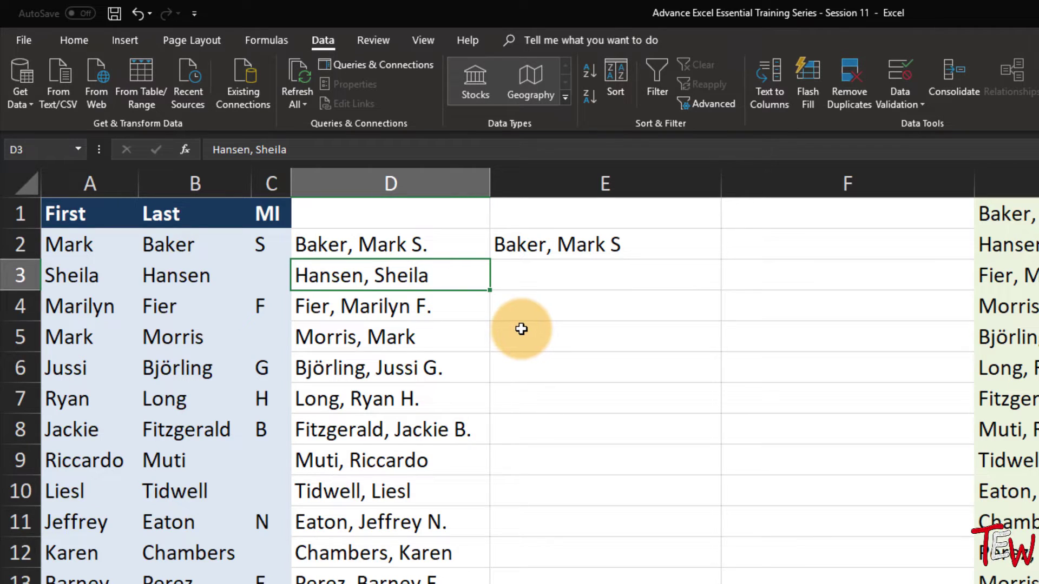
key(ctrl+z)
key(ctrl+y)
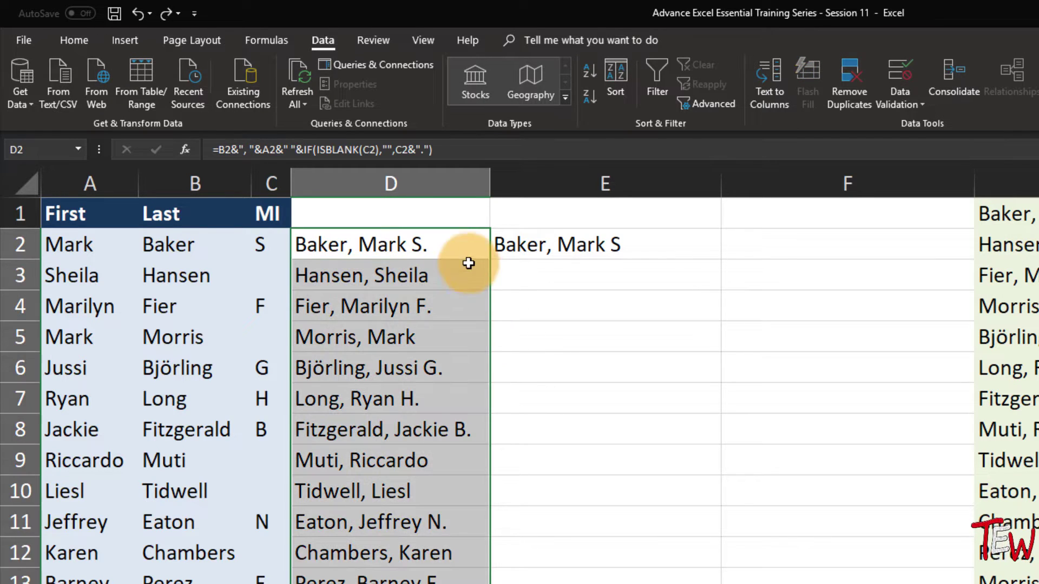
Step: Wrap D2's name-joining formula in TRIM( ) and commit it as an array formula
double_click(454, 246)
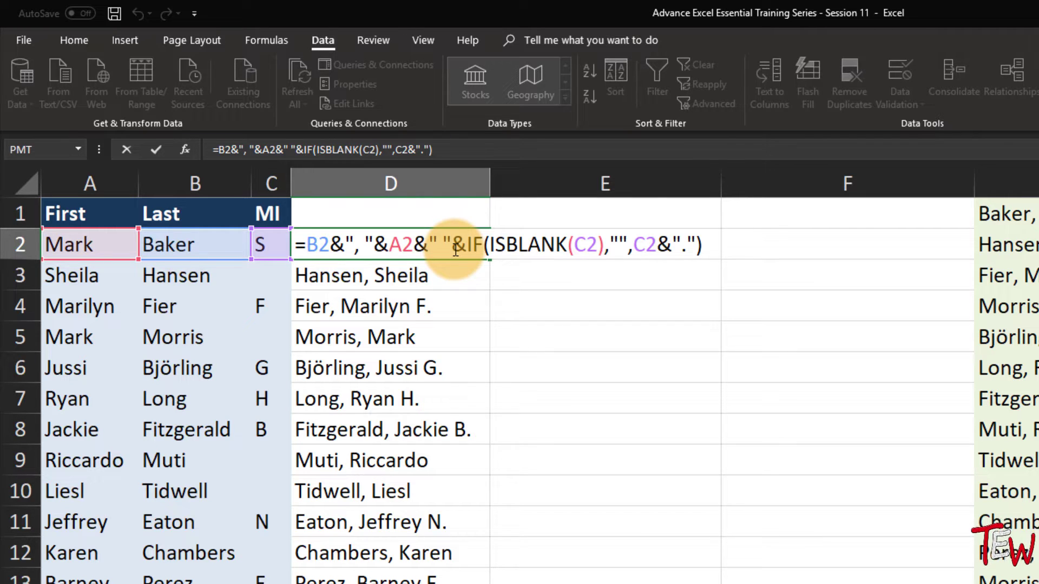
click(307, 245)
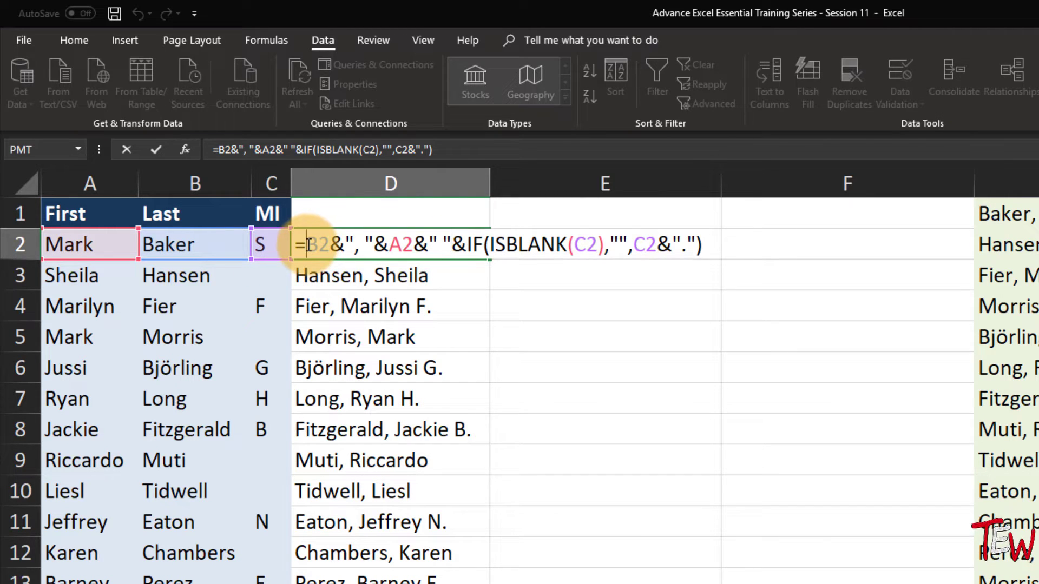
text(tri)
key(Tab)
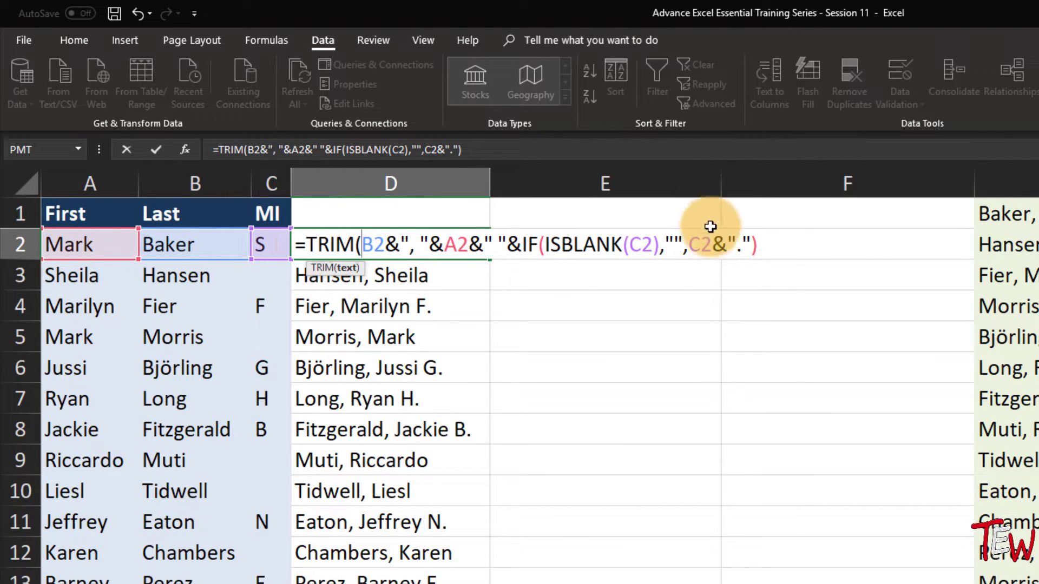
click(757, 247)
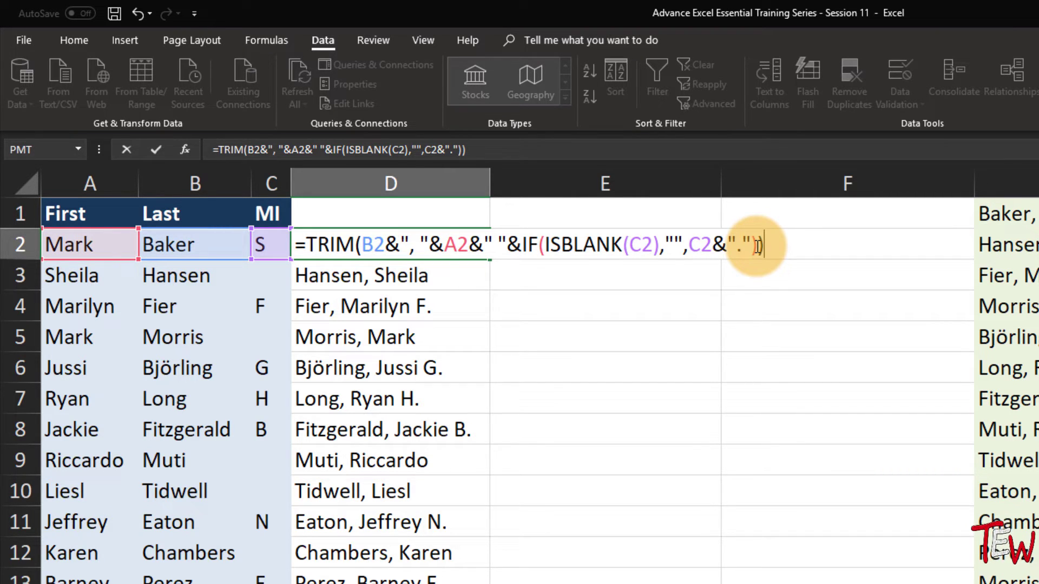
key(ctrl+shift+Return)
Step: Apply the TRIM formula to the selected names down column D
drag(440, 243, 433, 581)
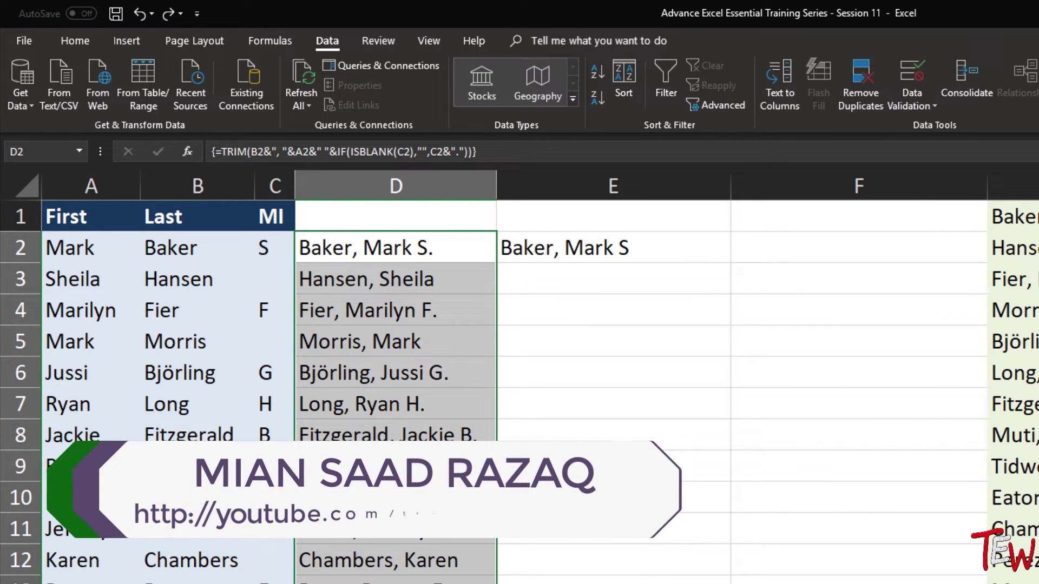
key(F2)
key(Return)
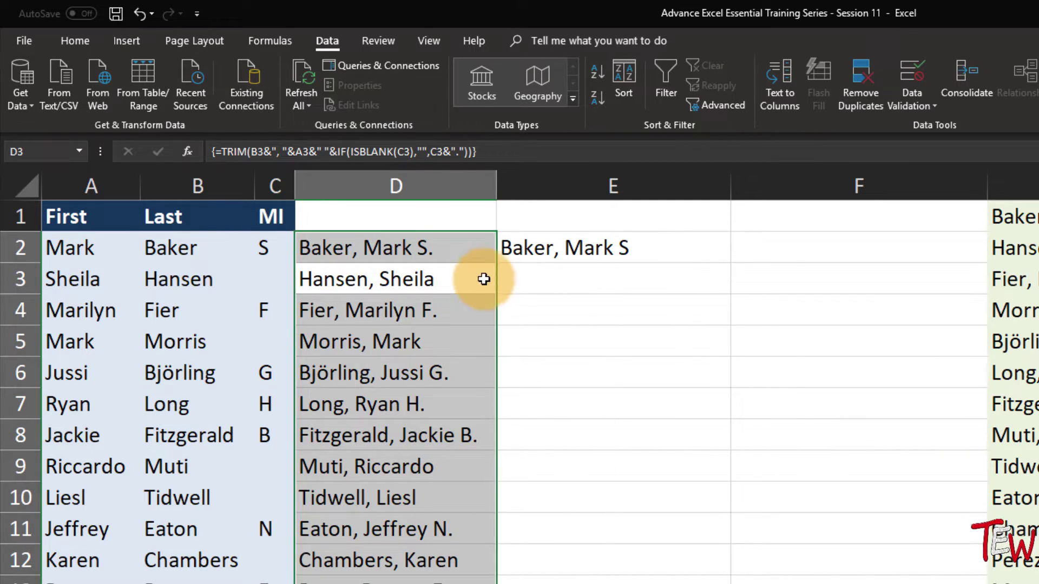
Step: Replace column D's TRIM formulas with their values via Copy Here as Values Only
drag(484, 279, 456, 293)
click(518, 343)
double_click(453, 278)
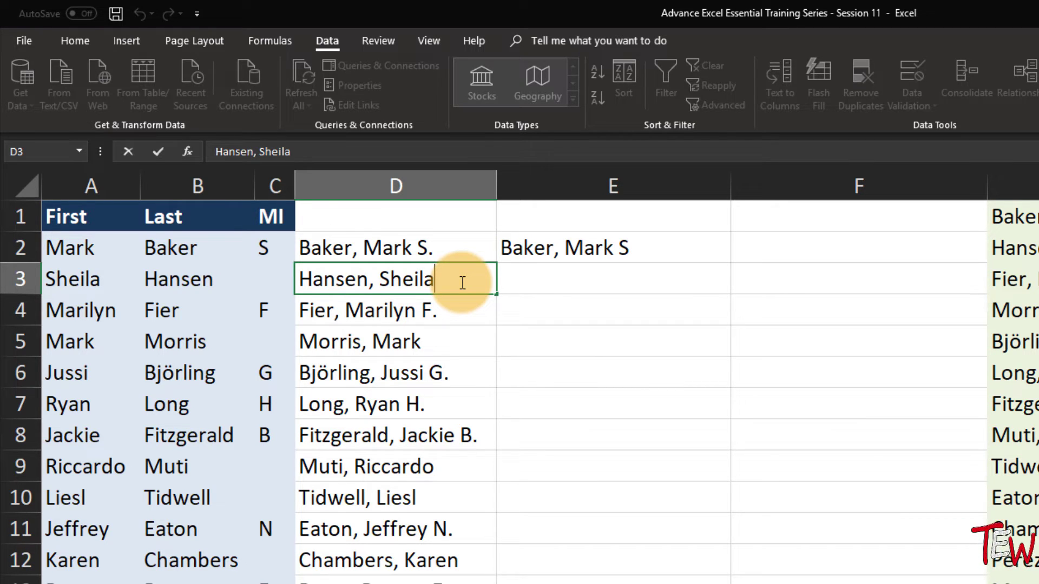
Step: Inspect a converted name with a middle initial and the comma-joined formula in column E
double_click(459, 377)
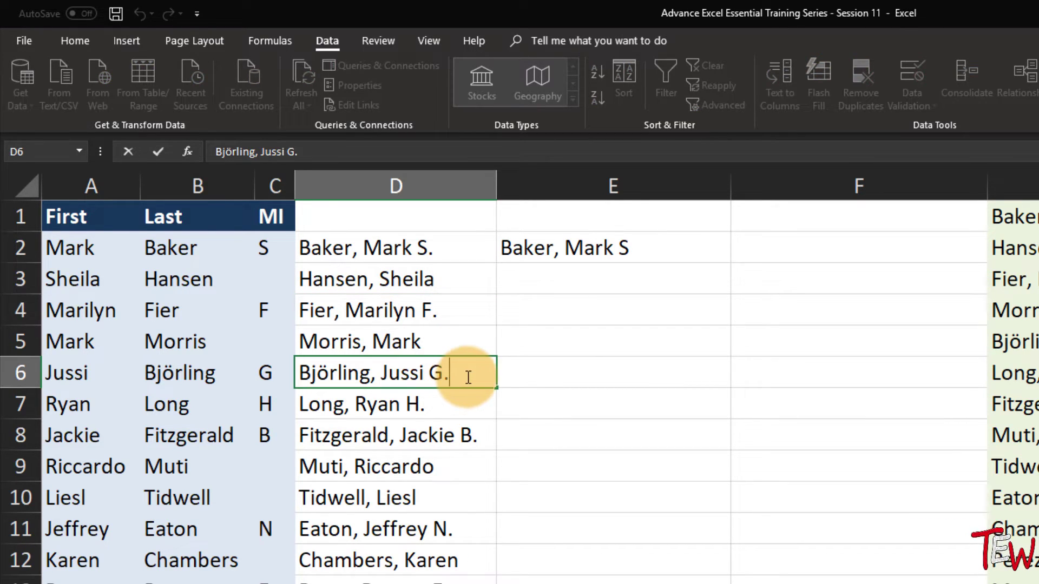
click(495, 184)
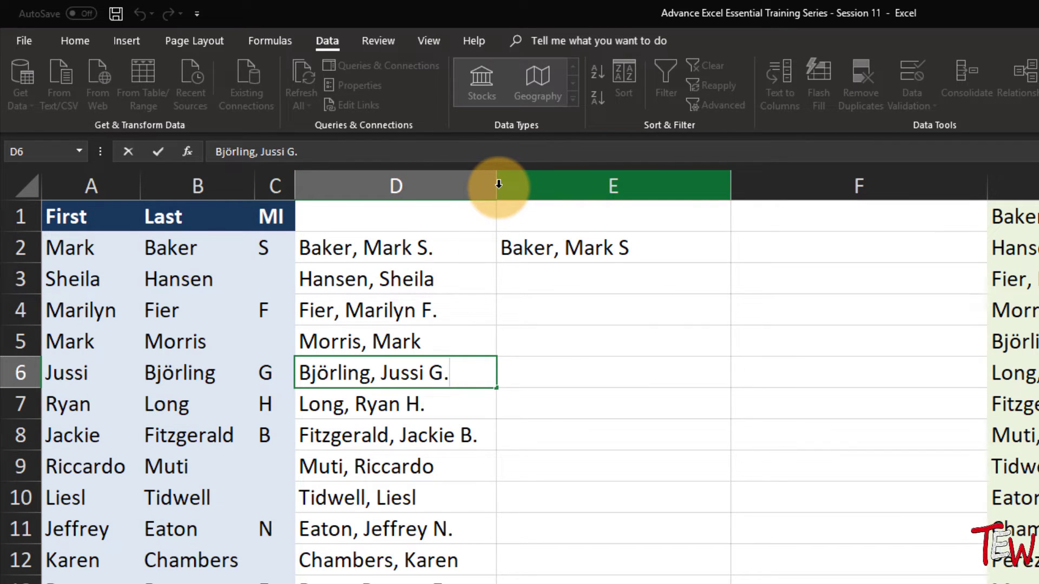
double_click(589, 250)
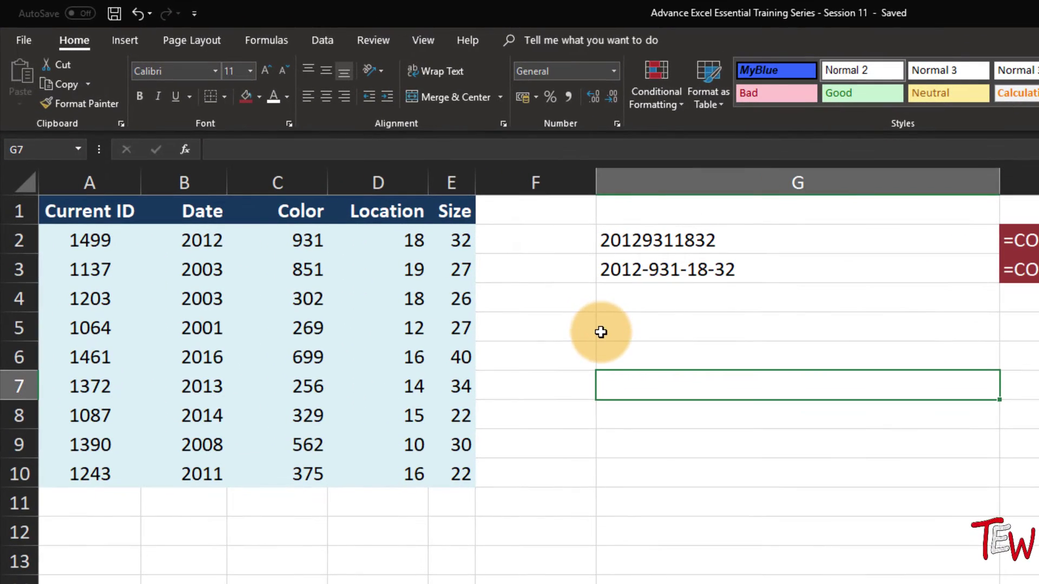
Step: Select the Current ID heading in A1 and open the Formulas function library
click(80, 209)
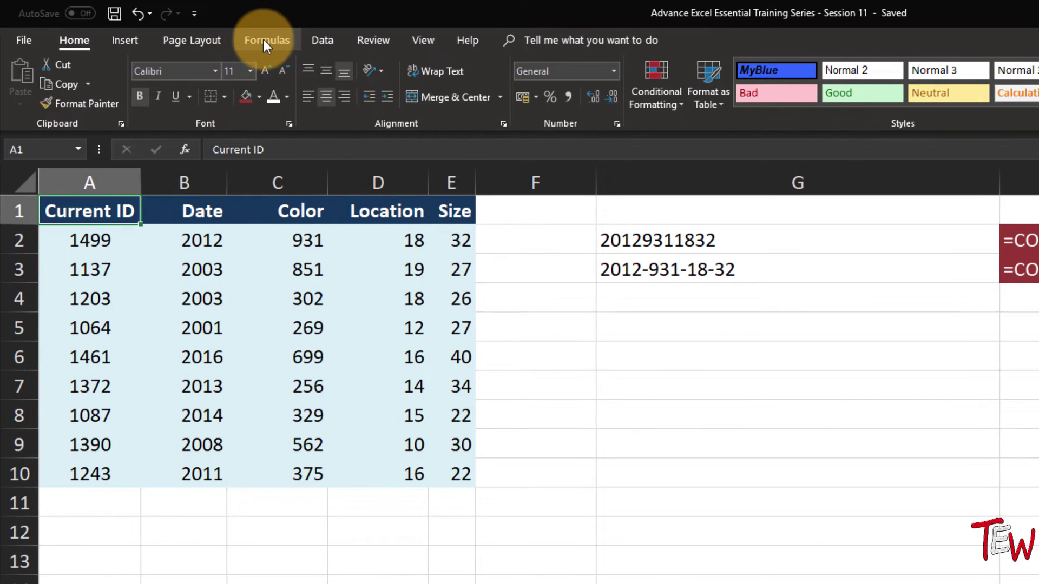
click(110, 40)
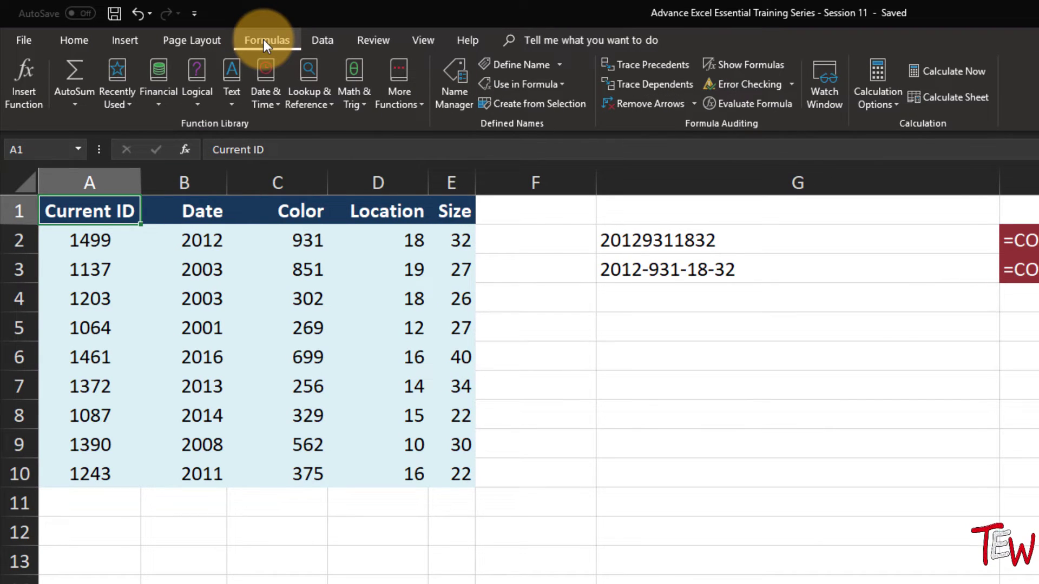
click(238, 96)
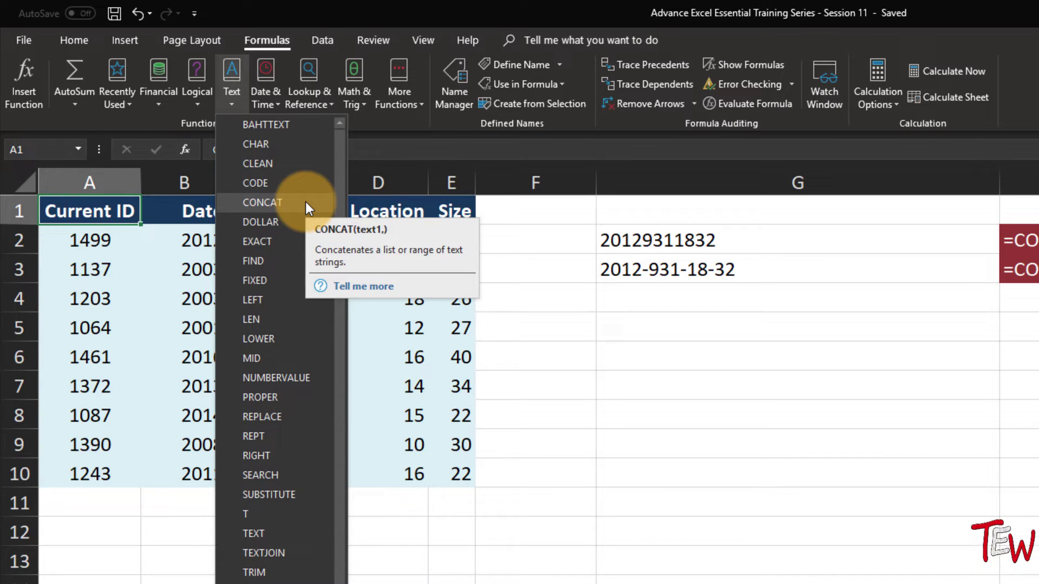
scroll(340, 234, down, 1)
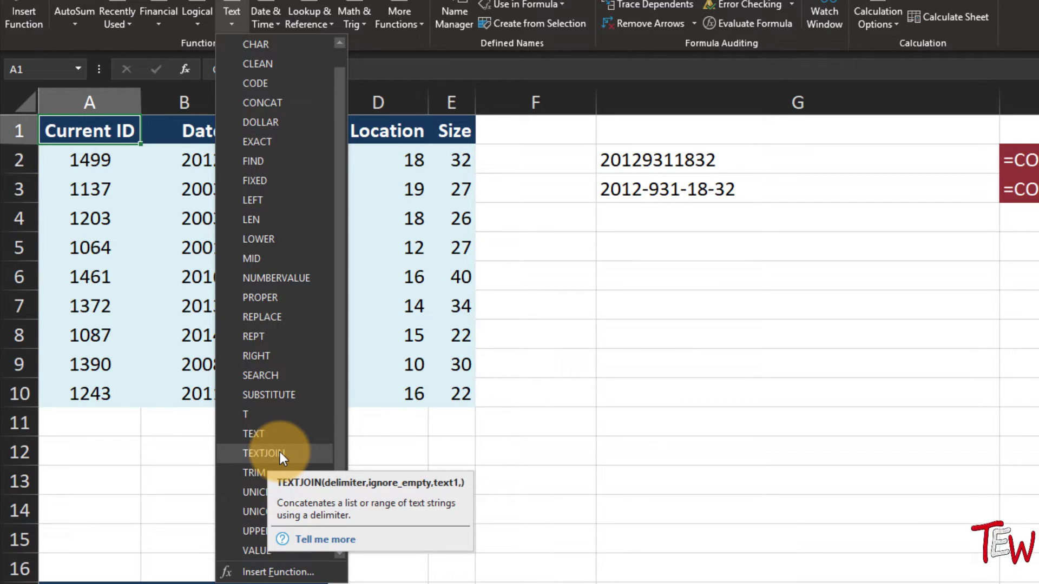
click(520, 435)
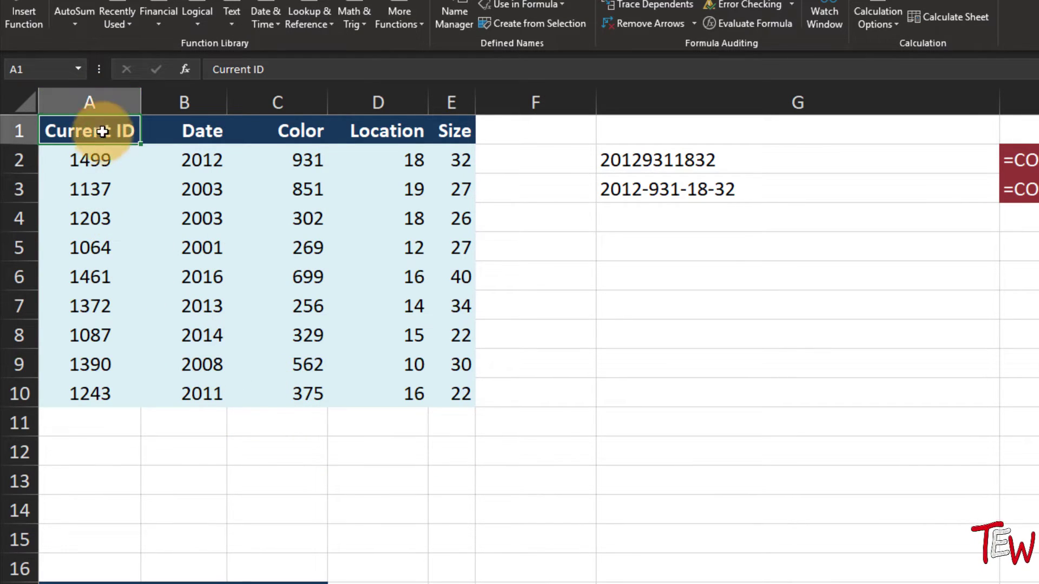
drag(92, 160, 105, 394)
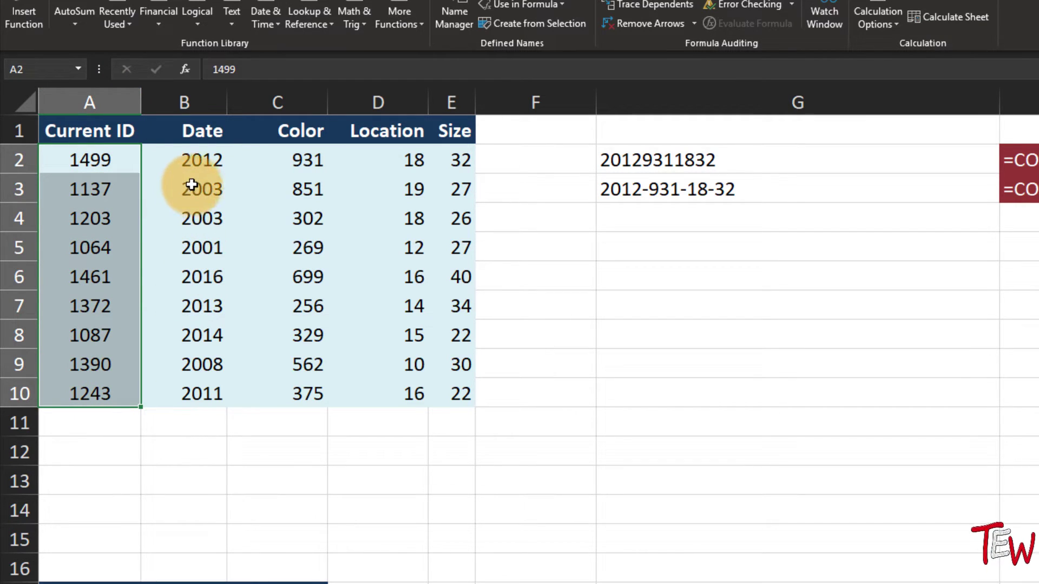
click(201, 165)
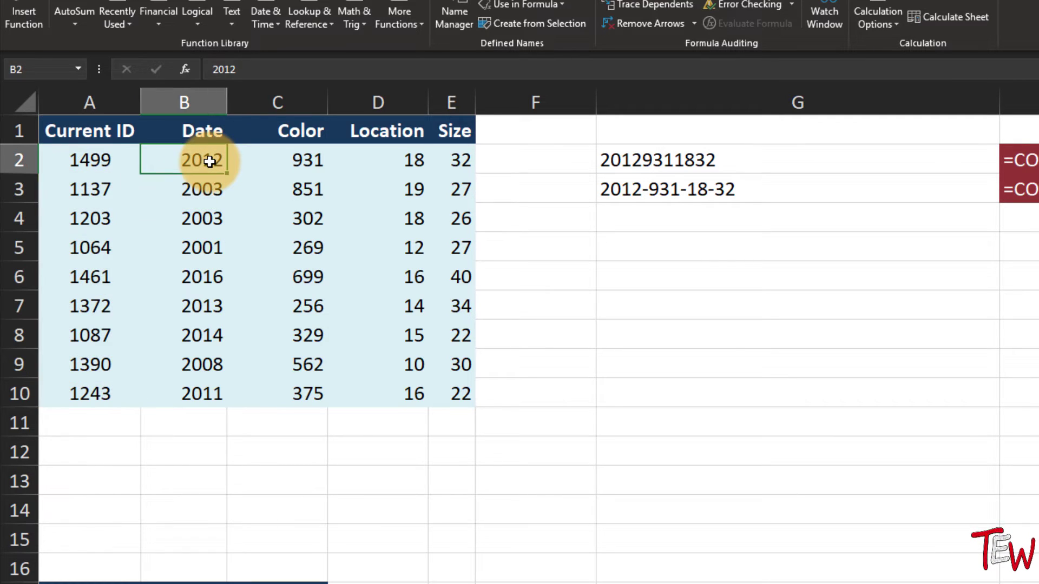
drag(205, 190, 204, 205)
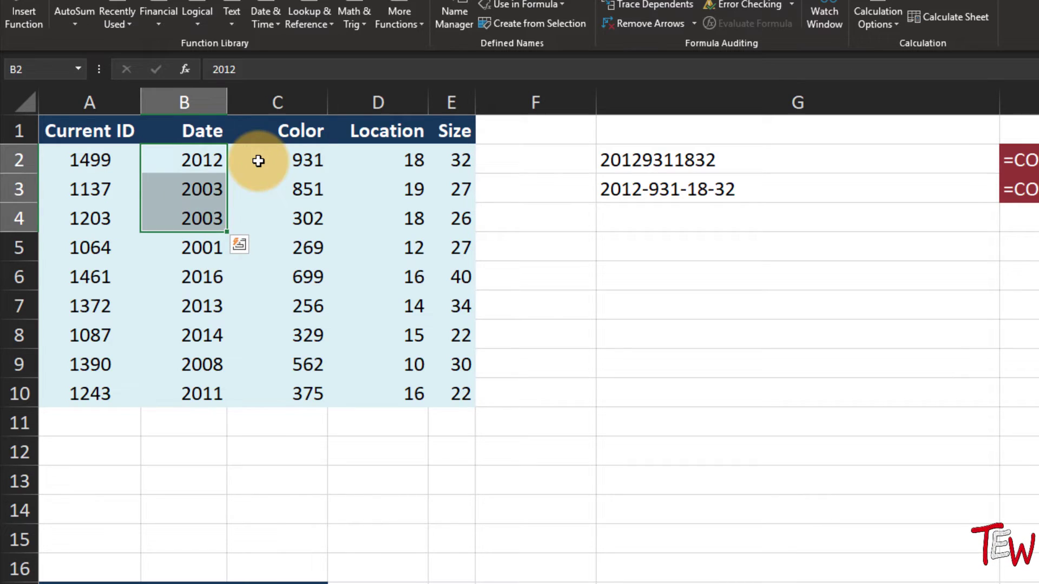
click(258, 161)
click(413, 159)
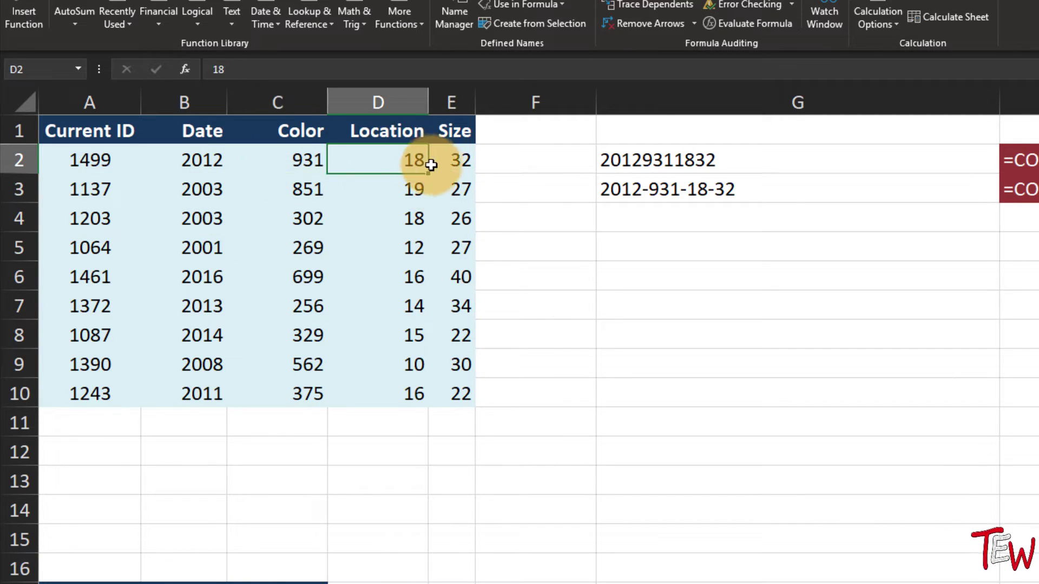
click(462, 163)
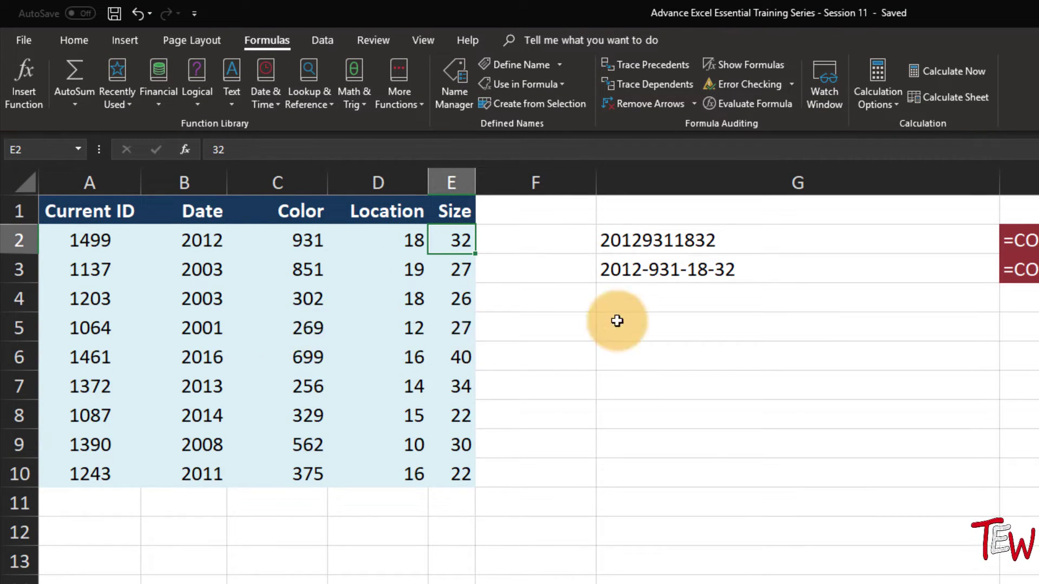
Step: Display G2's formula text in H2 with =FORMULATEXT(G2)
click(664, 239)
double_click(662, 239)
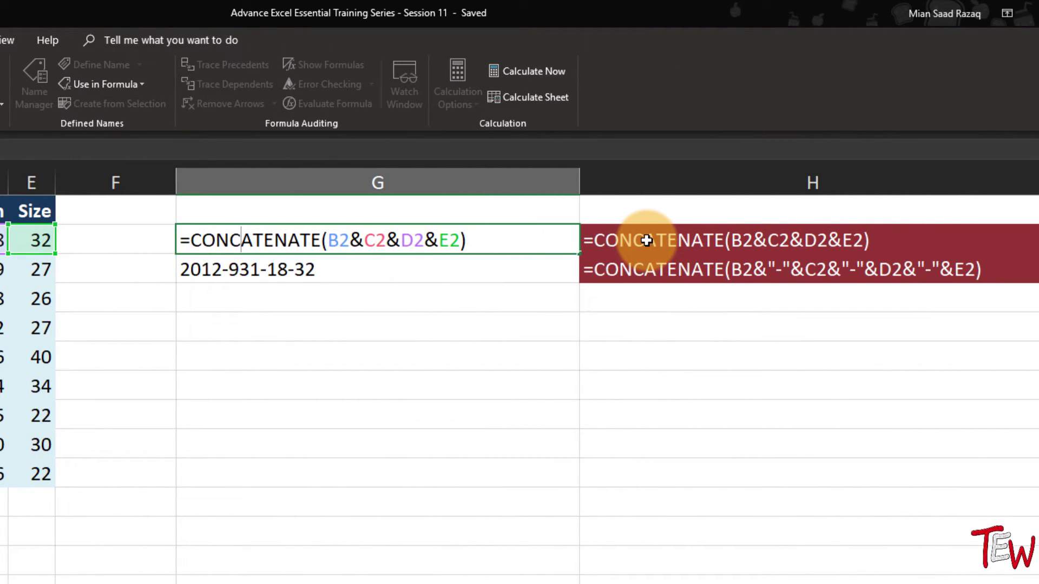
click(647, 241)
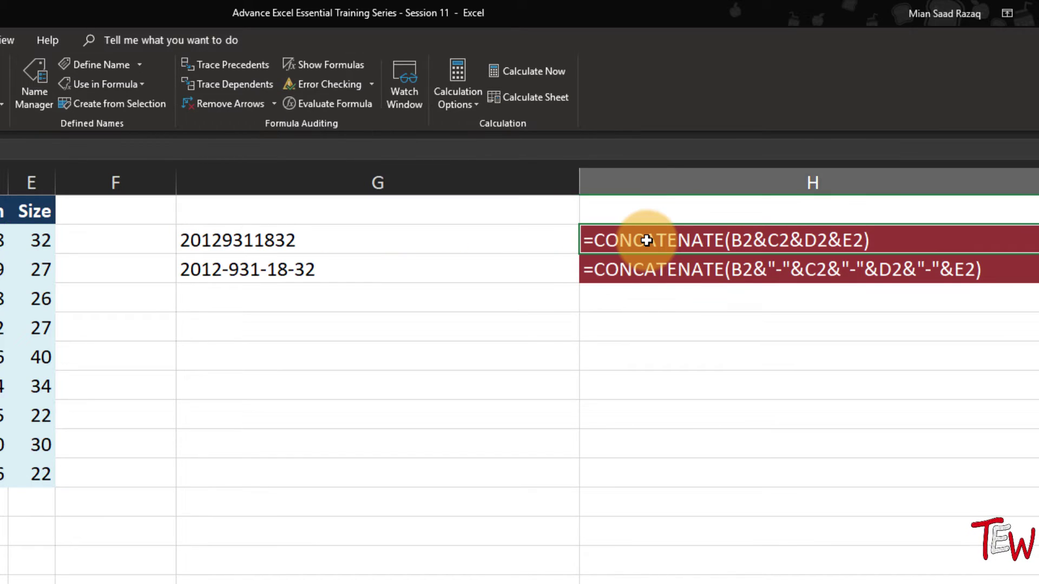
text(=FORMULATEXT(G2))
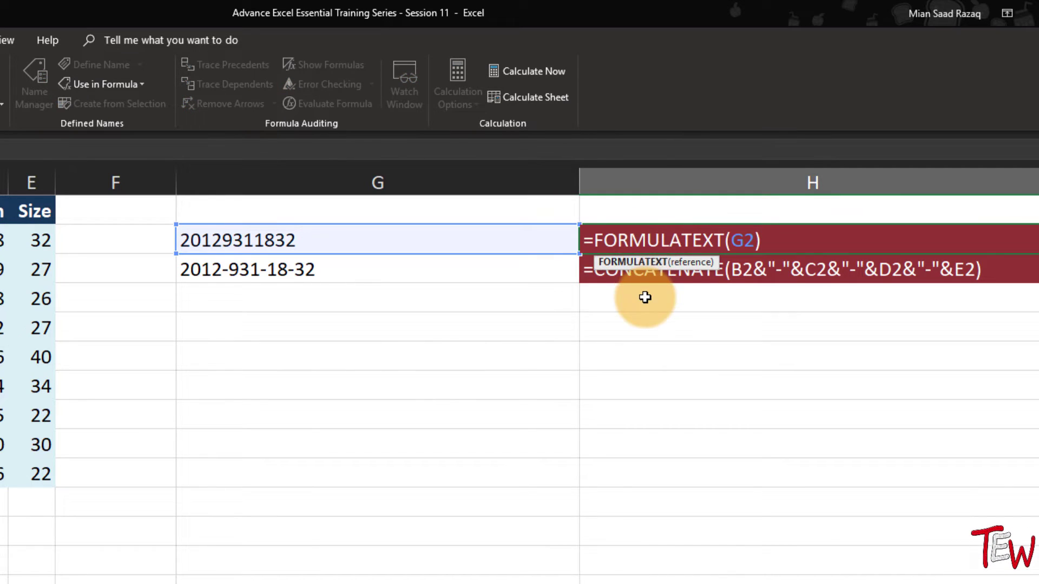
click(362, 273)
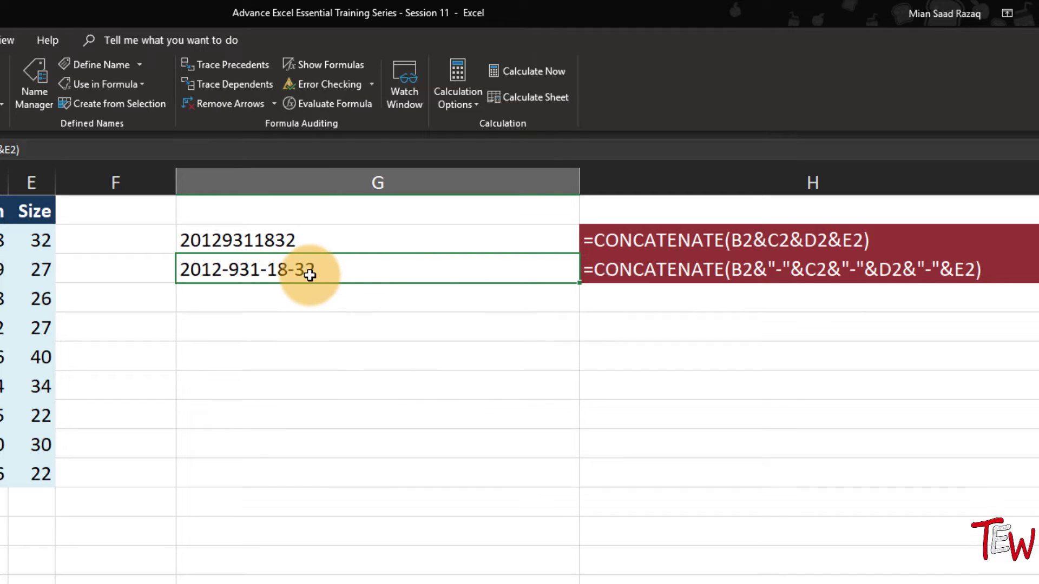
Step: Review G3's dash-separated formula, then finish G2 as =CONCATENATE(B2&C2&D2&E2)
double_click(364, 265)
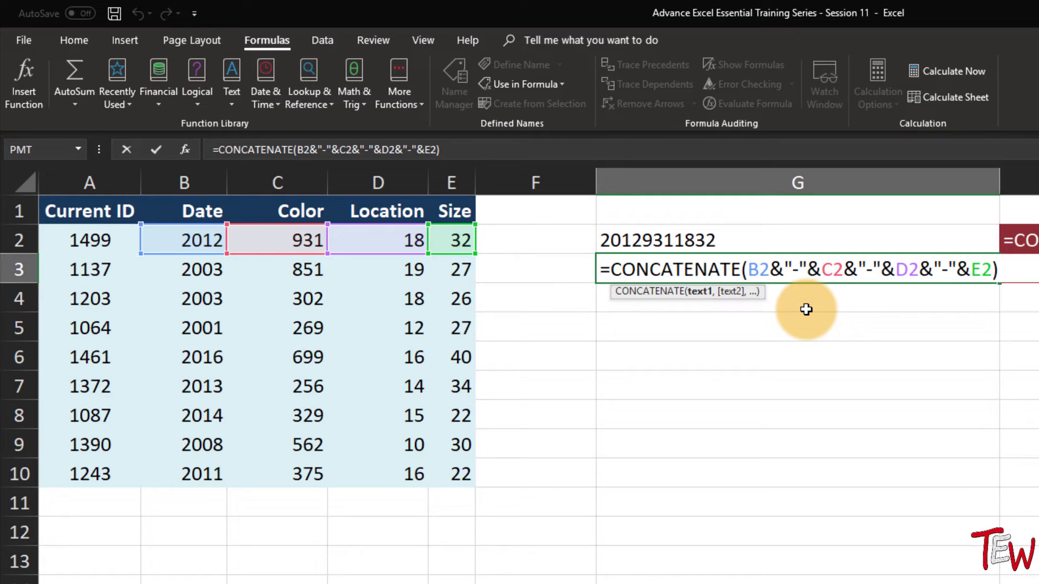
click(816, 304)
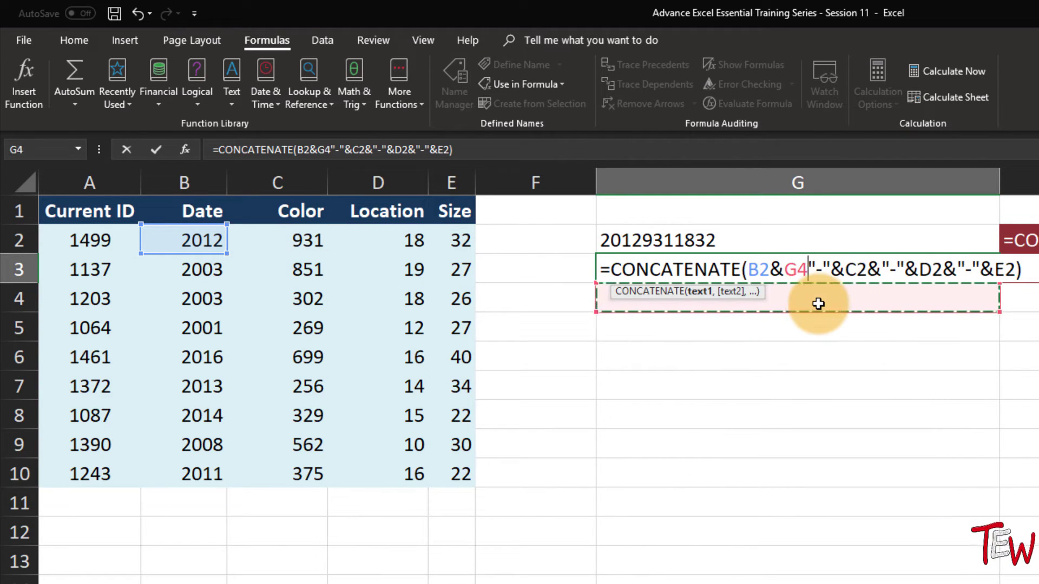
key(Escape)
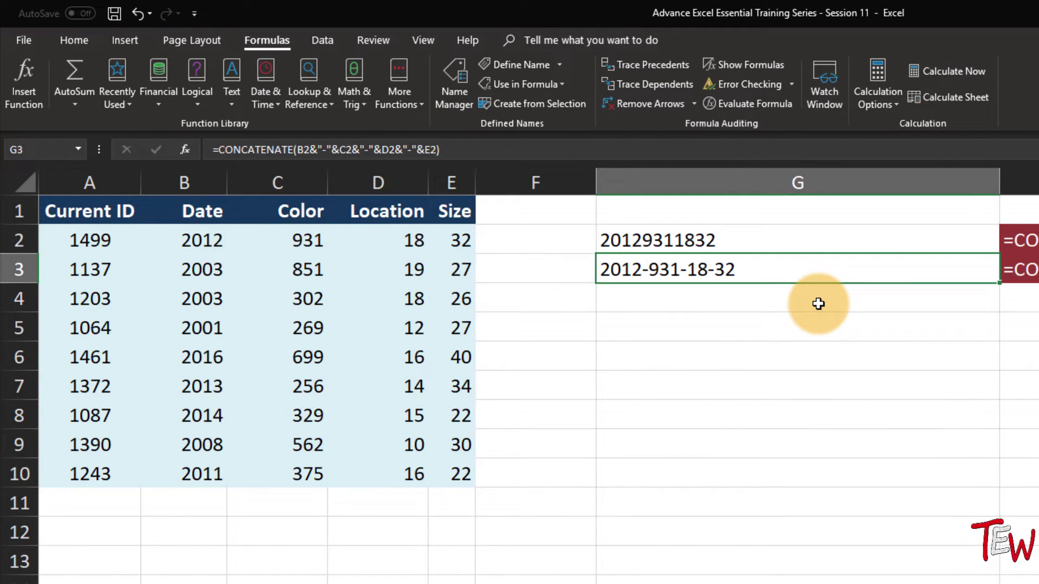
click(807, 241)
double_click(810, 242)
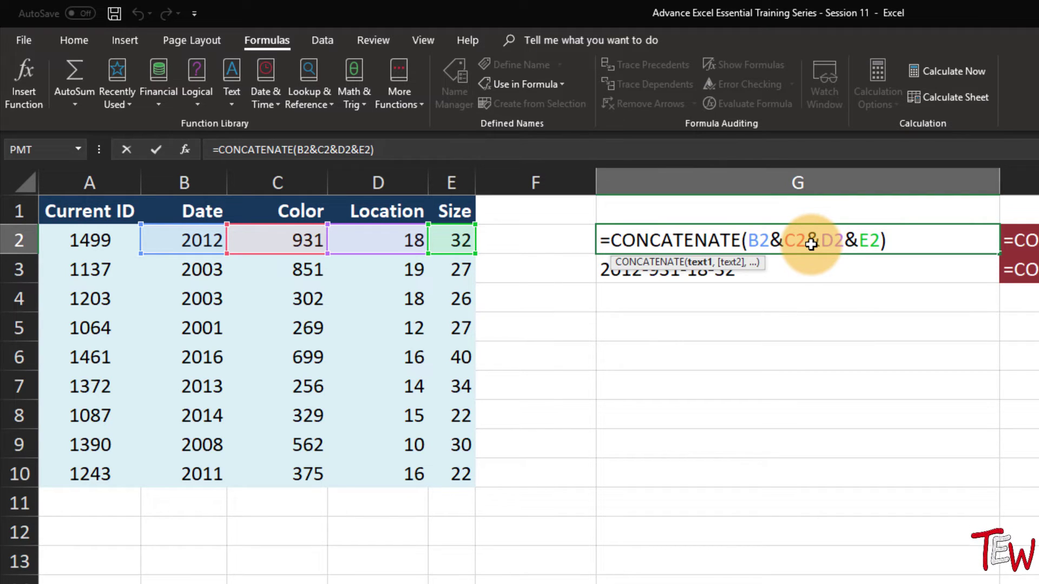
click(766, 206)
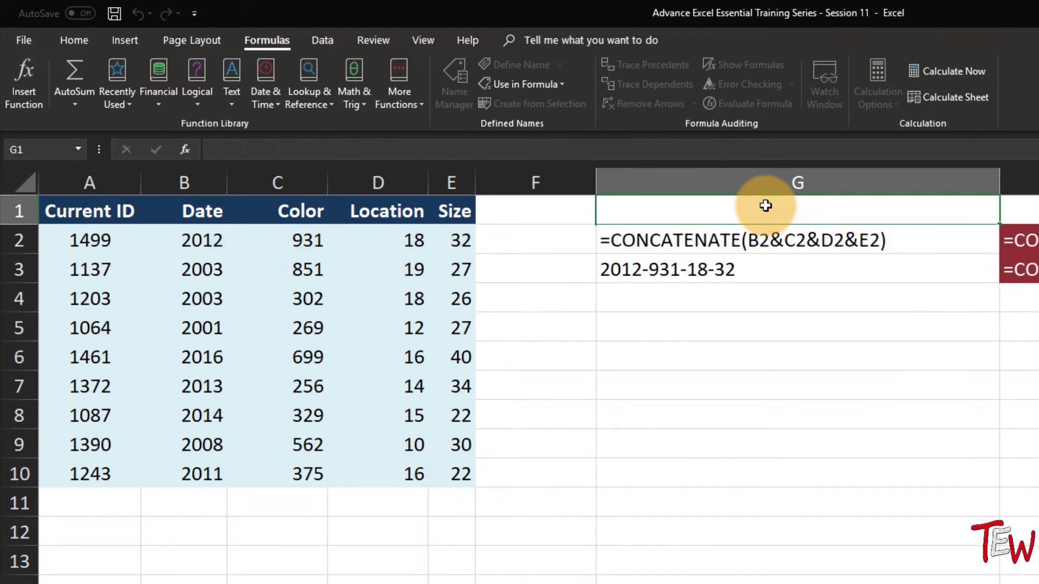
Step: Enter =CONCATENATE(B2:E2) in G1
text(=con)
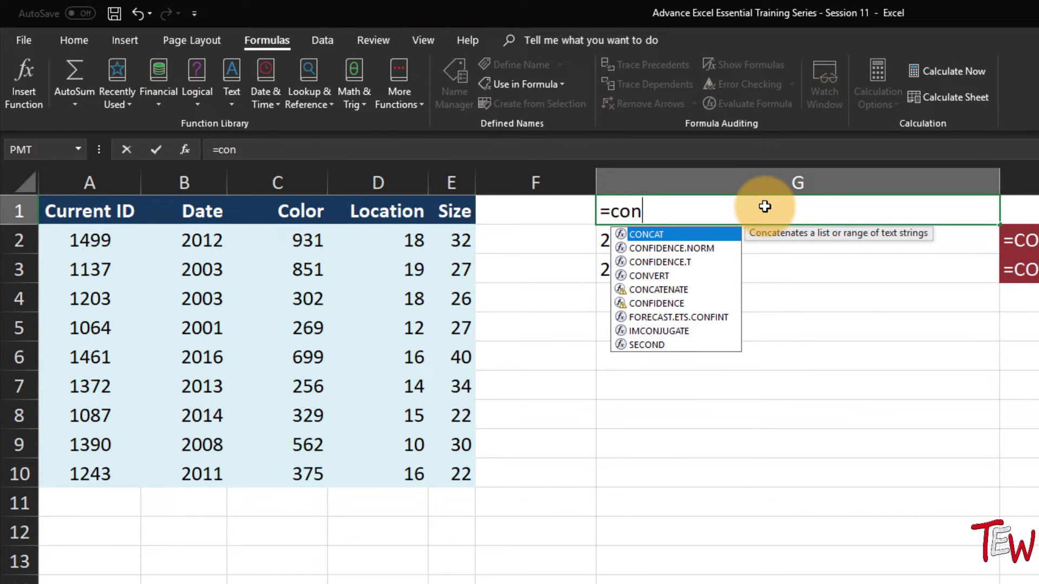
key(Down)
key(Down)
key(Down)
key(Down)
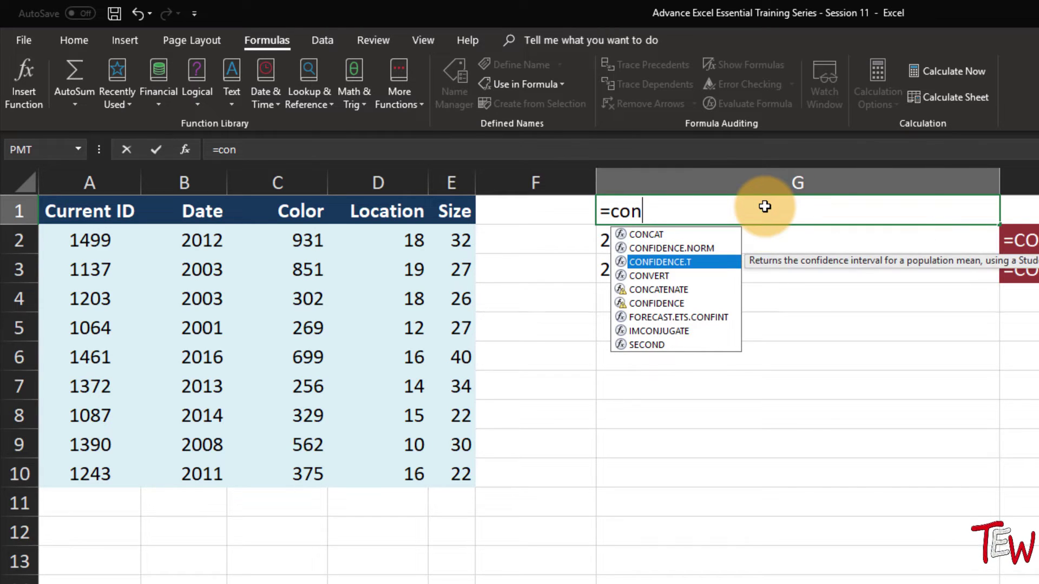
key(Tab)
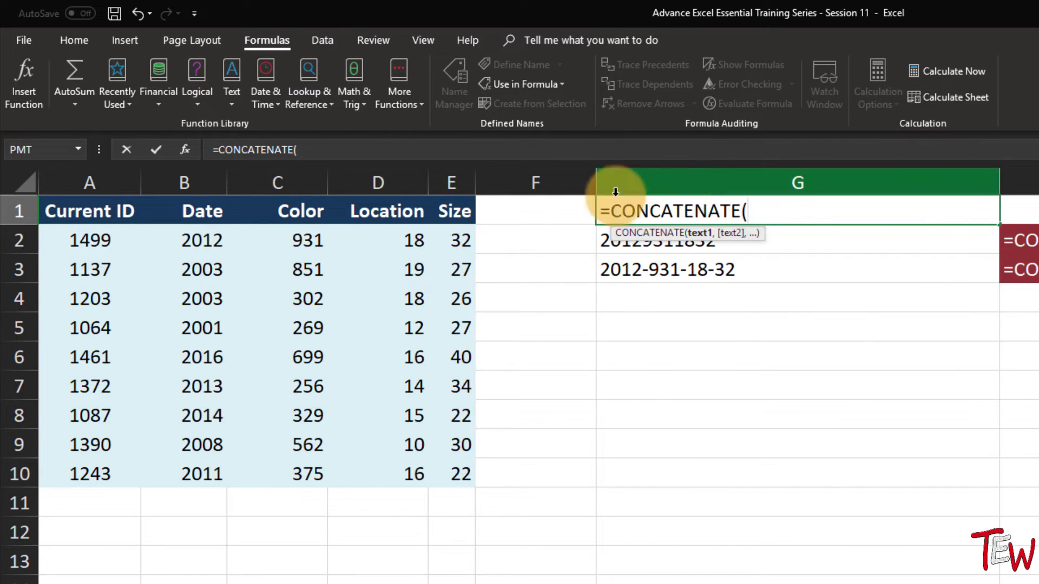
drag(204, 240, 432, 249)
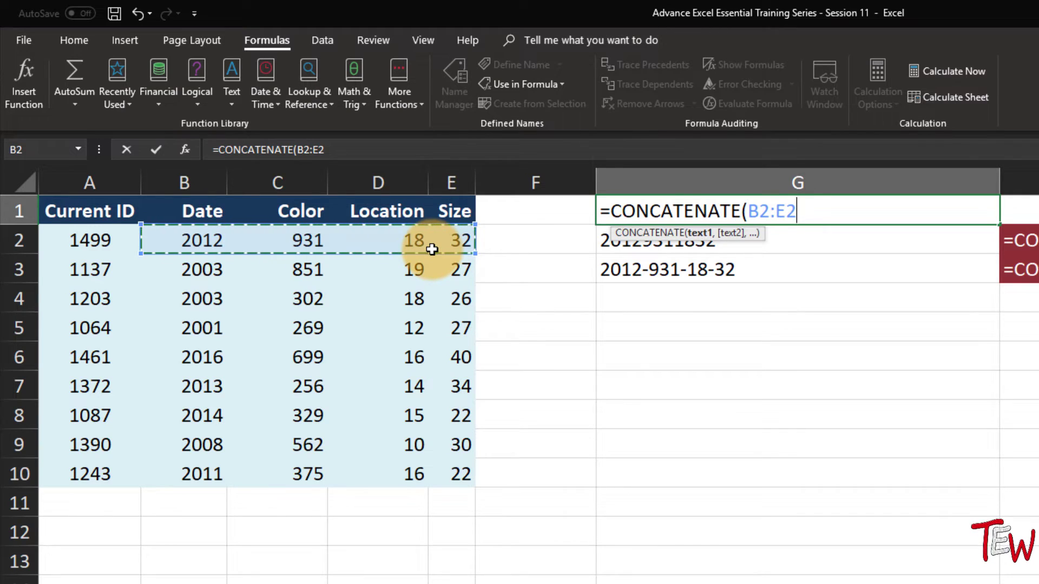
key(Return)
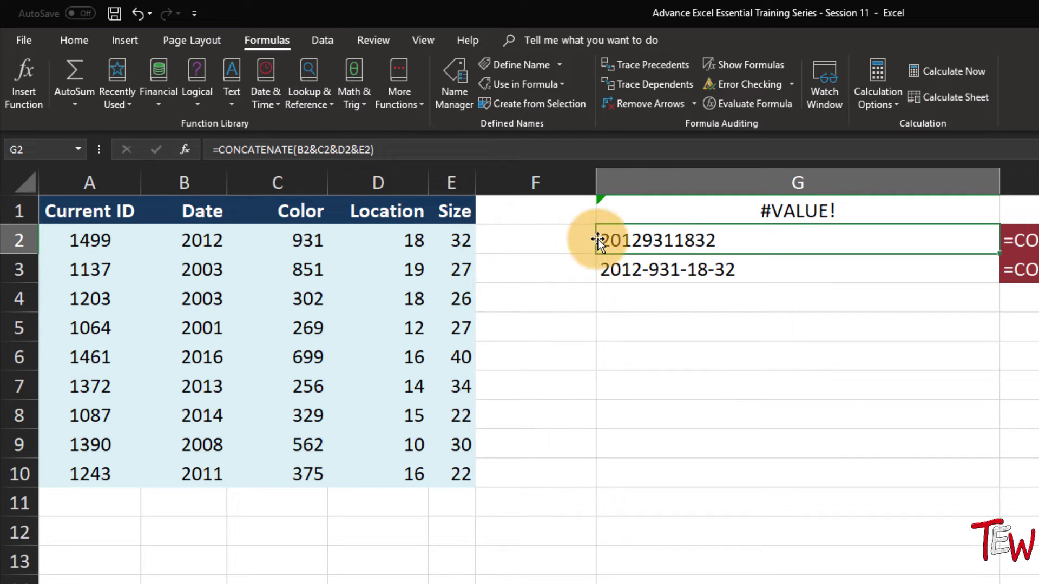
Step: Shorten G1's formula to =CONCAT(B2:E2) and copy the red formula label up into H1
double_click(763, 212)
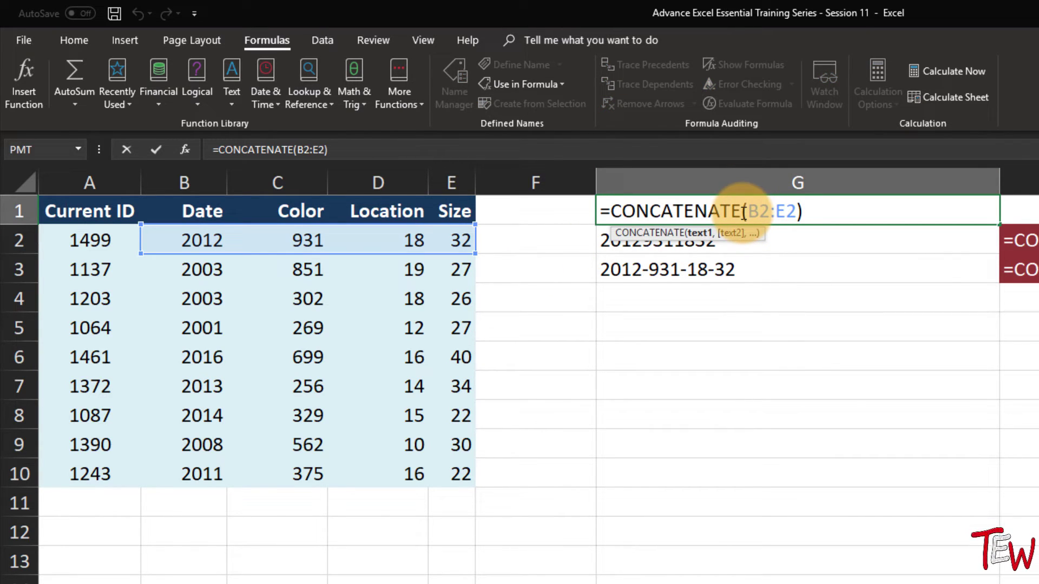
drag(740, 212, 686, 212)
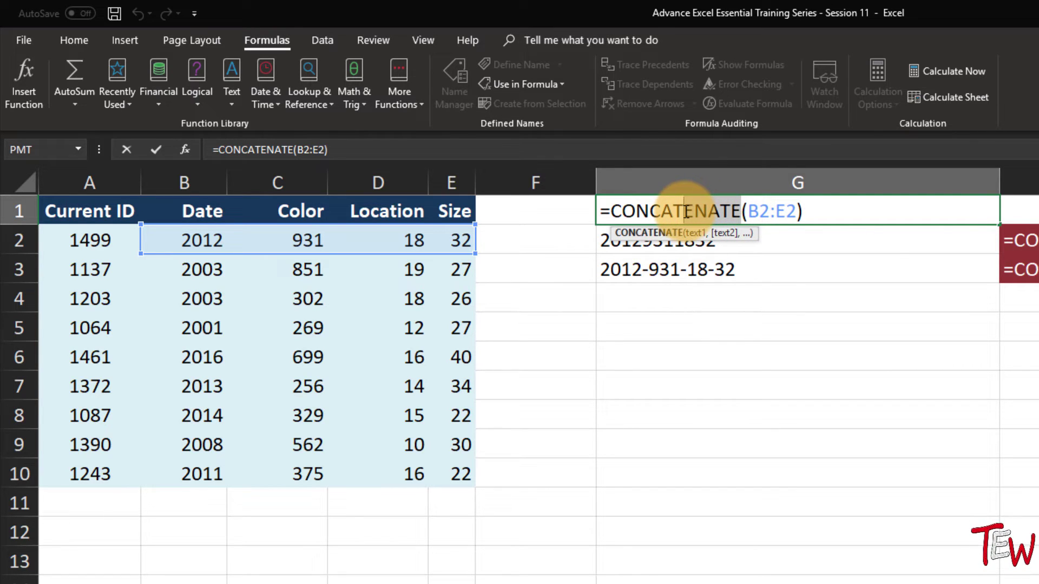
key(BackSpace)
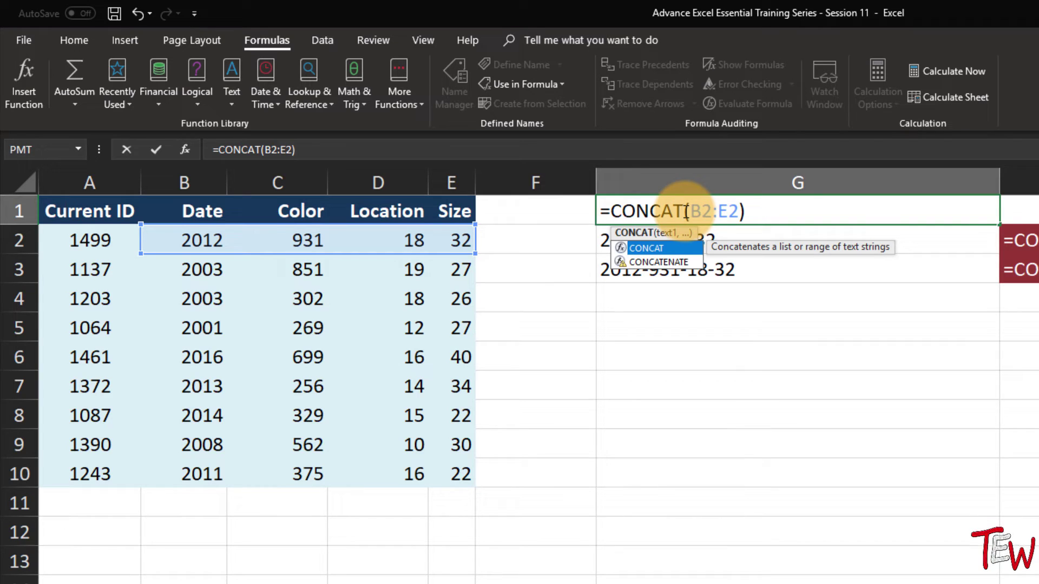
key(Return)
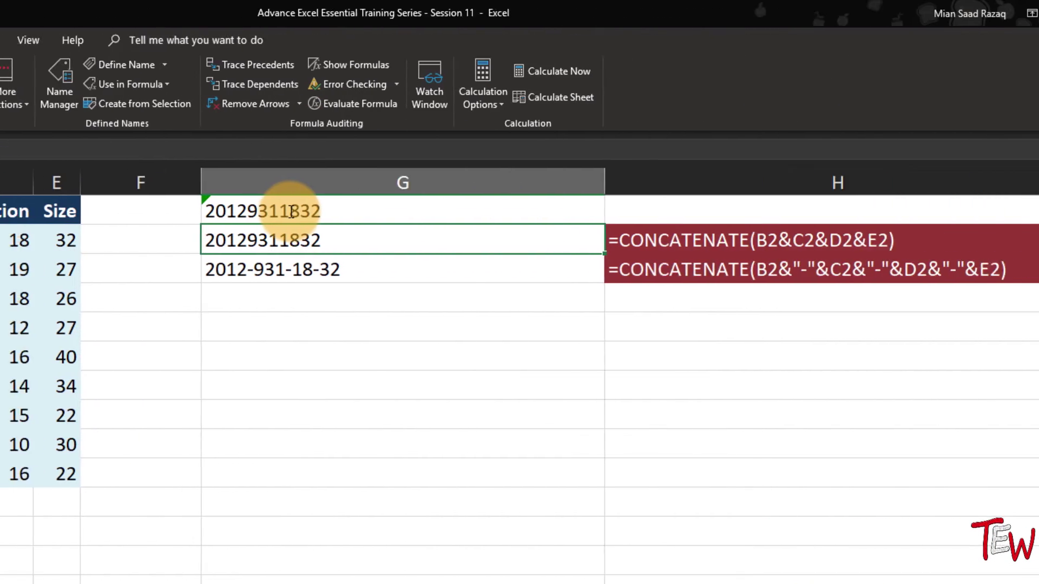
click(858, 236)
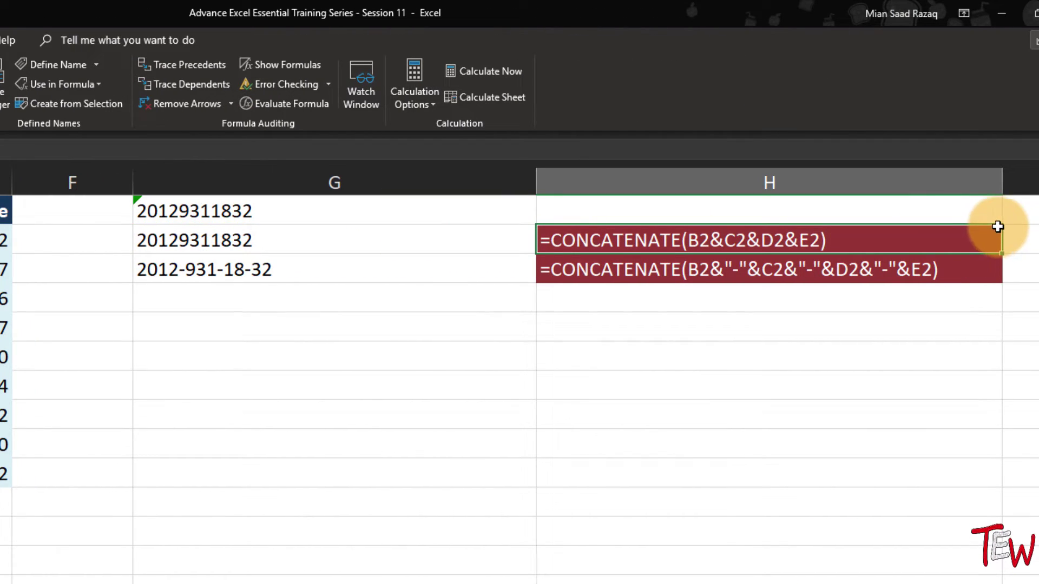
drag(998, 214, 983, 214)
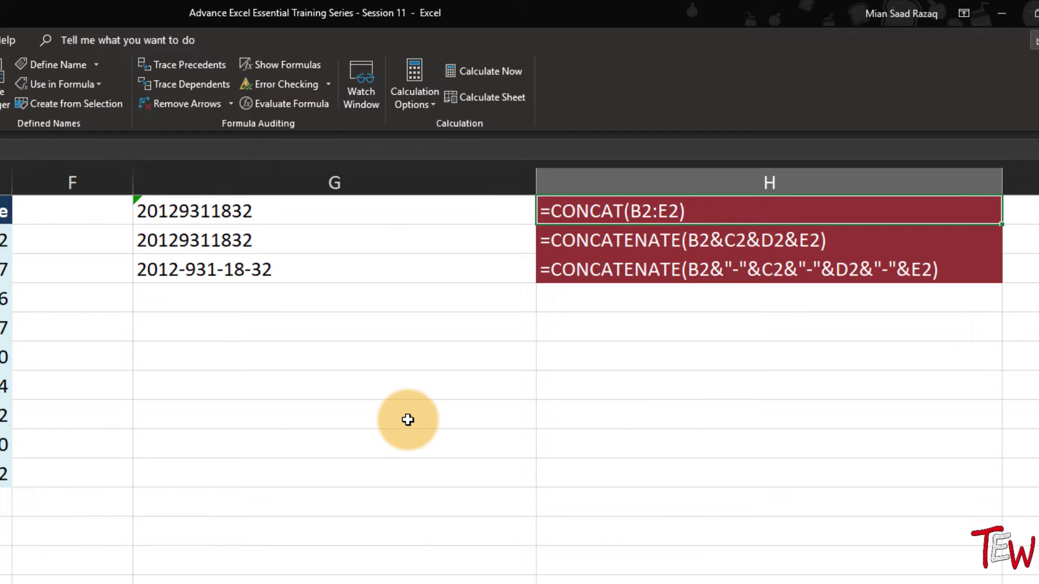
Step: Review the dash-separated formula in G3 without changing it
click(335, 273)
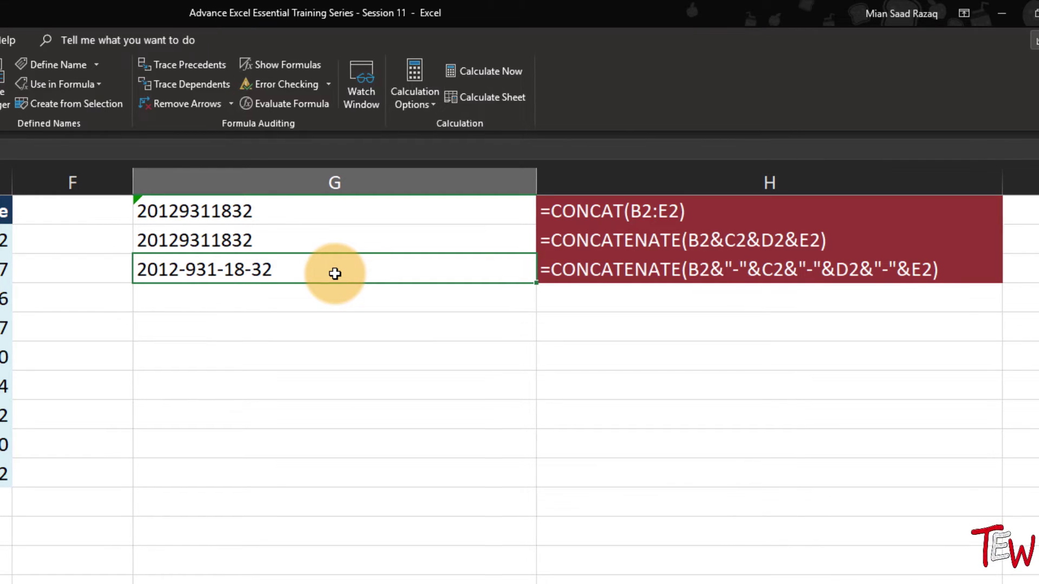
double_click(335, 273)
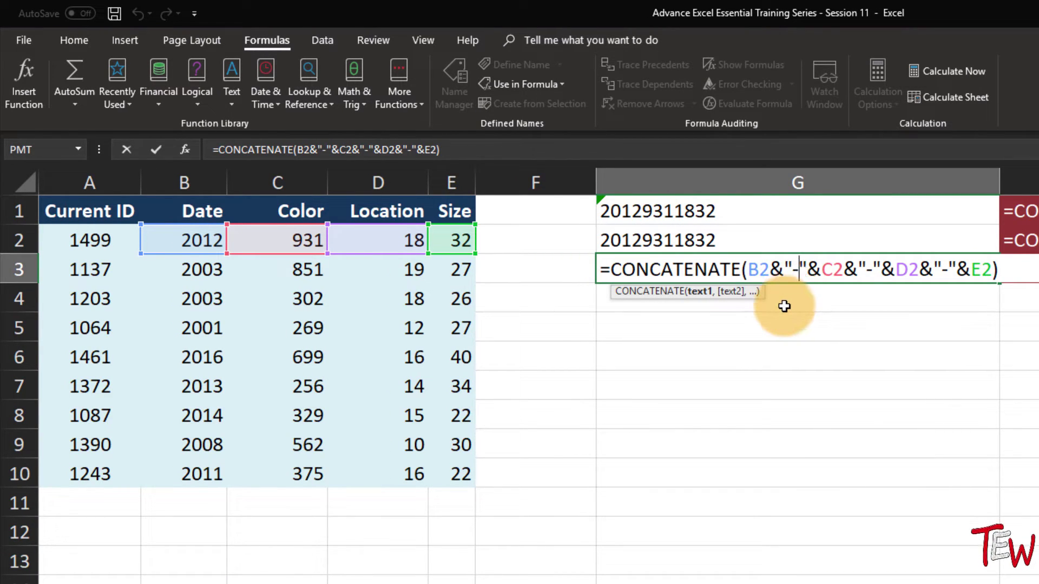
key(ctrl+Return)
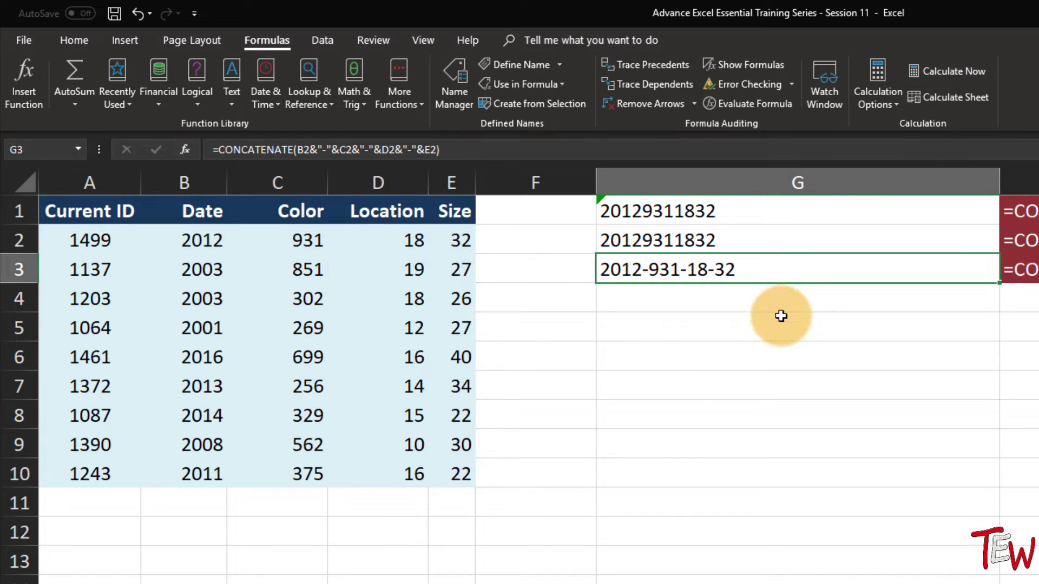
click(769, 294)
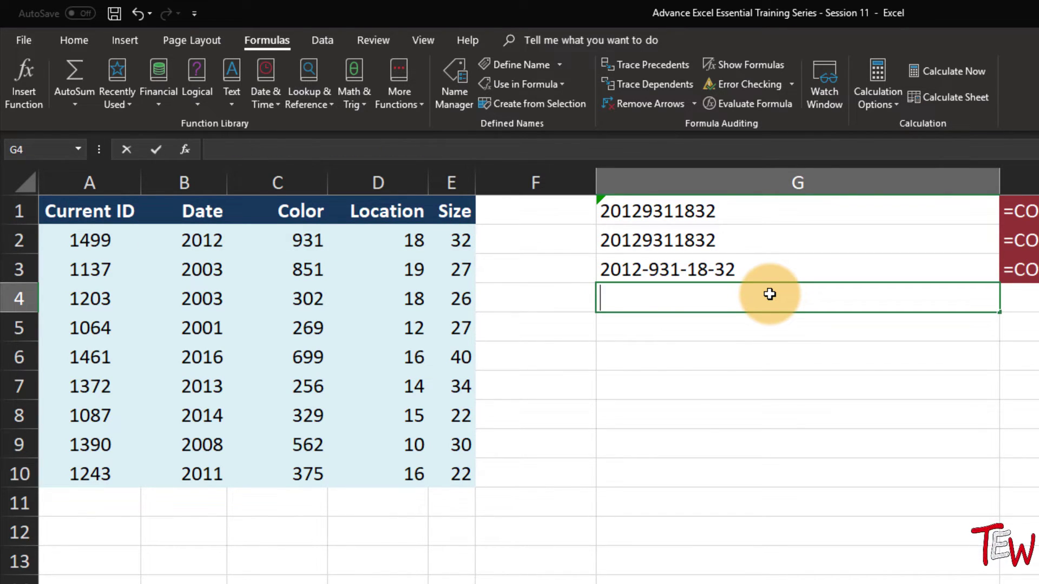
text(=textj)
key(Tab)
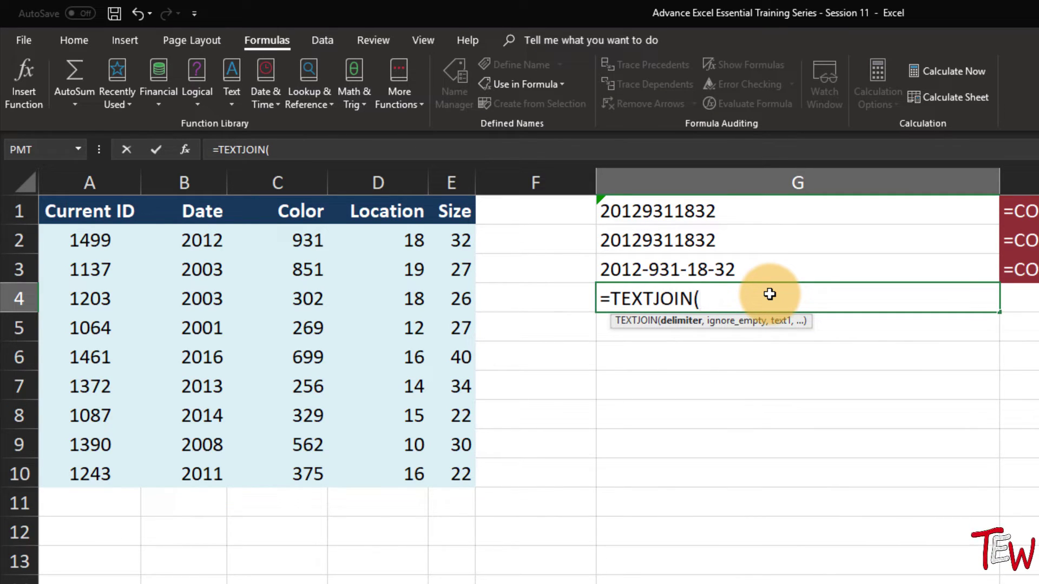
text(")
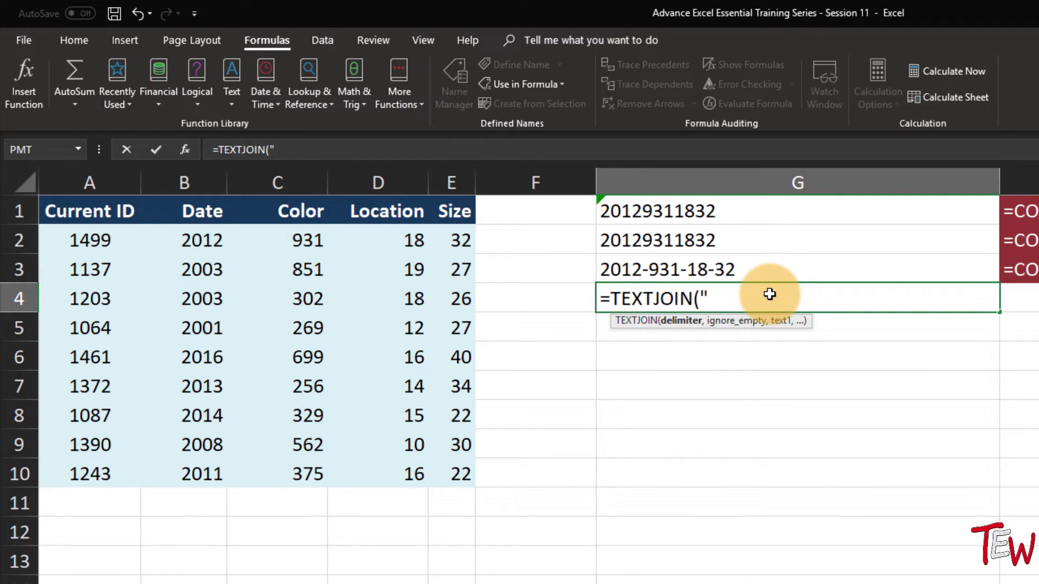
text(-")
text(,)
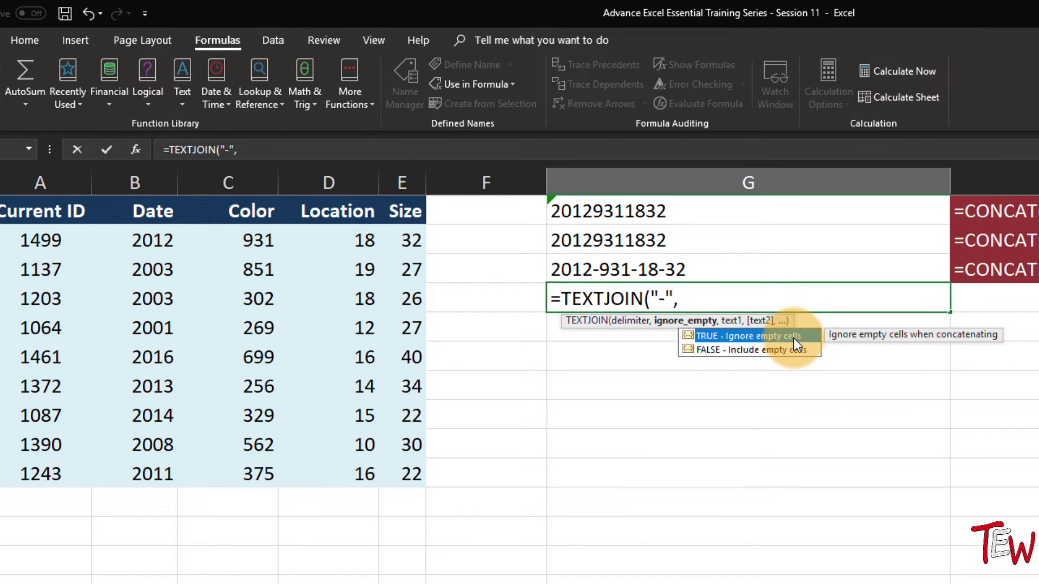
text(,)
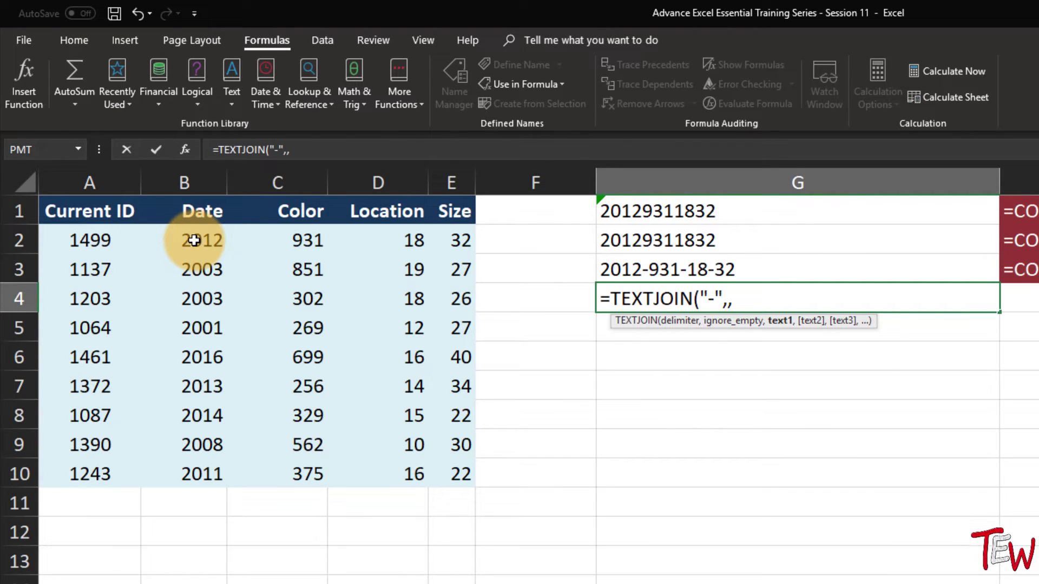
drag(194, 240, 446, 244)
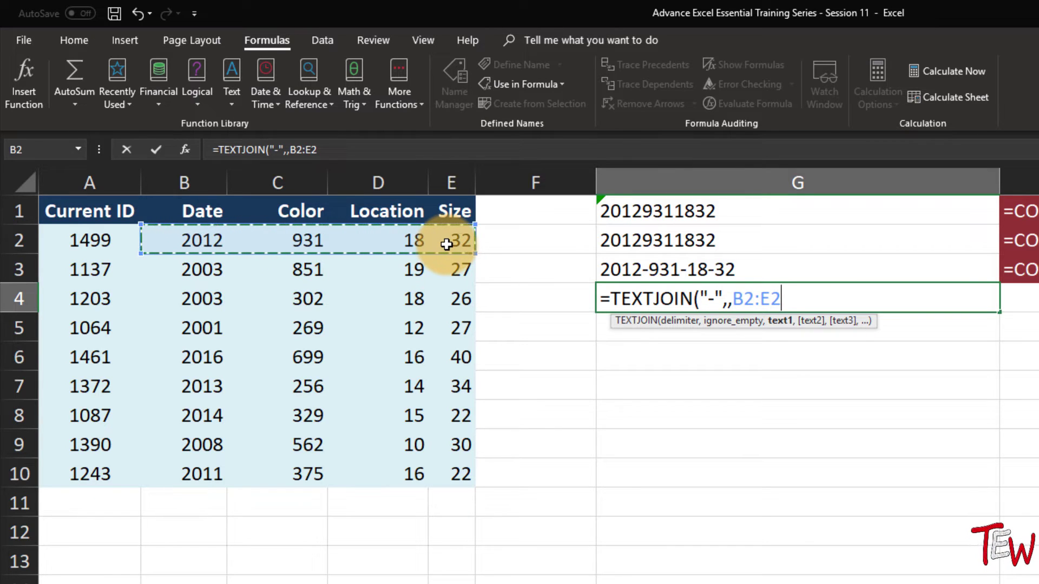
key(Return)
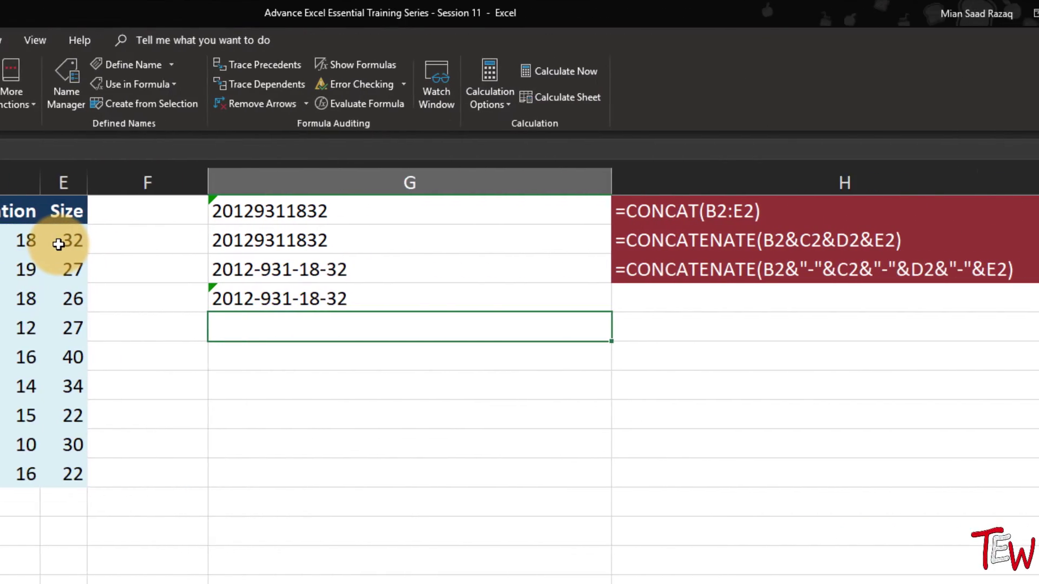
Step: Extend H3's red formula label down to H4 so it shows G4's TEXTJOIN formula
click(943, 273)
drag(976, 282, 985, 325)
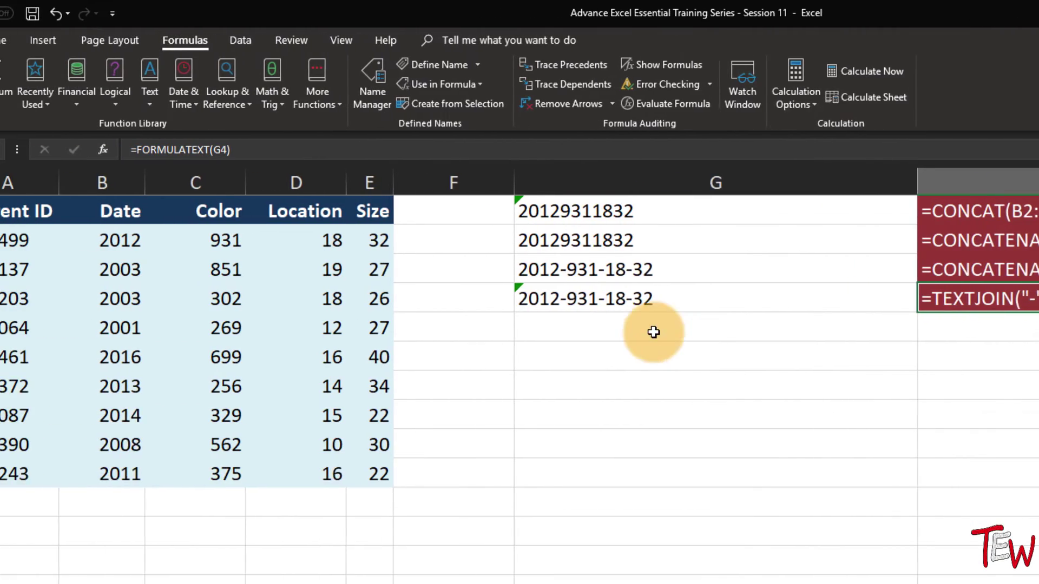
click(295, 242)
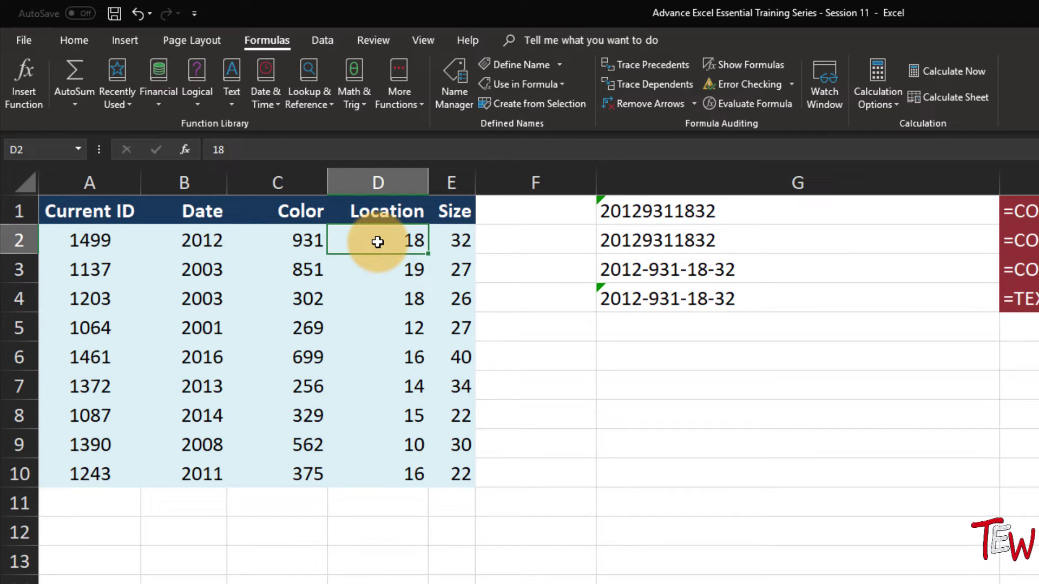
key(Delete)
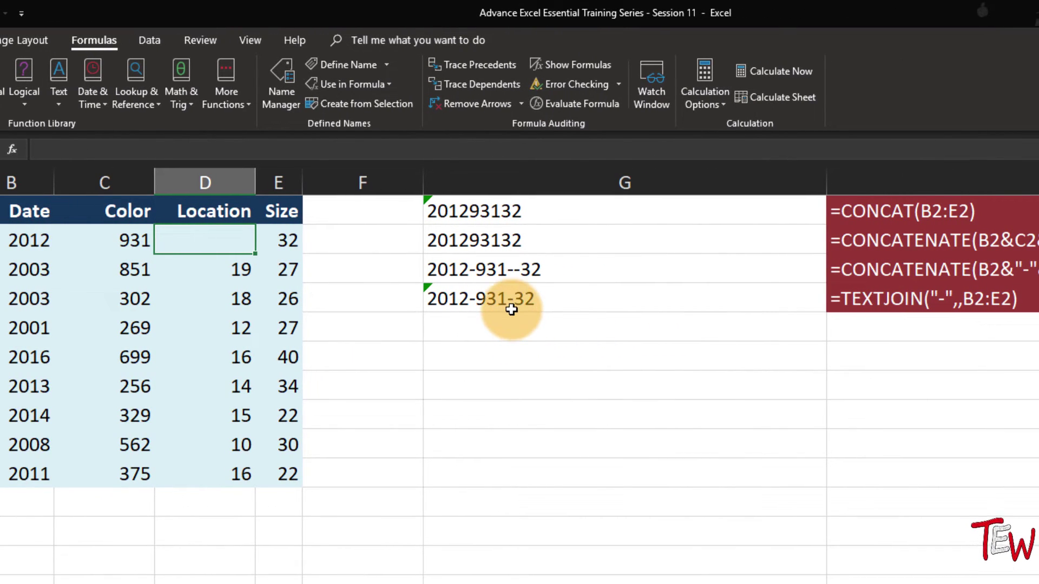
double_click(567, 303)
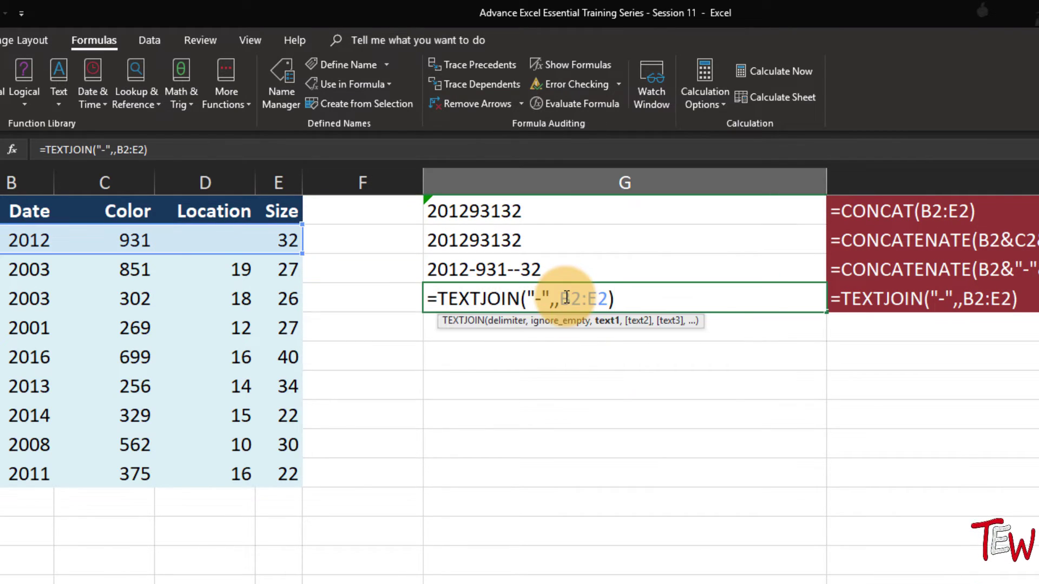
key(Escape)
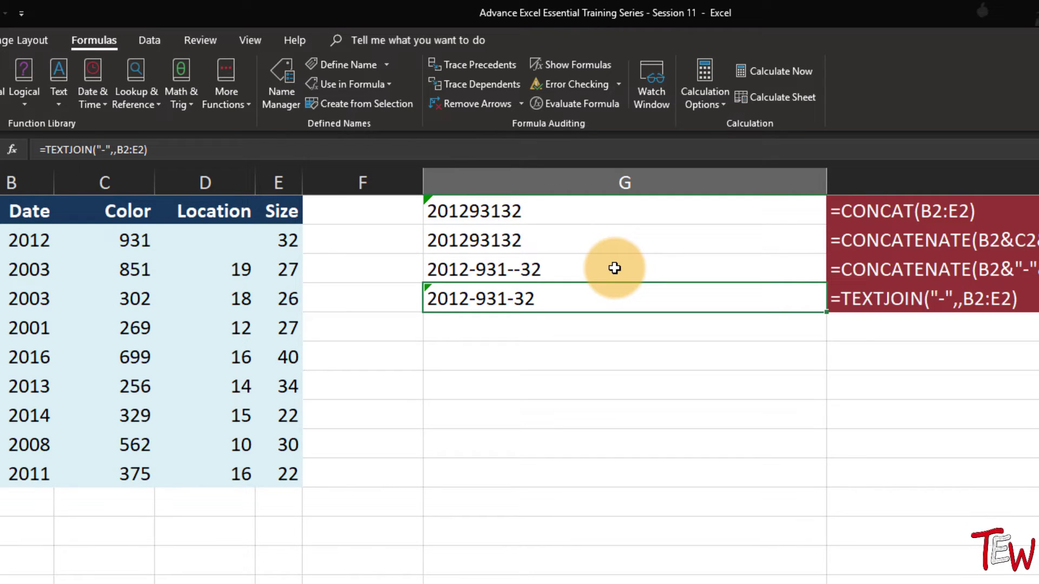
double_click(614, 269)
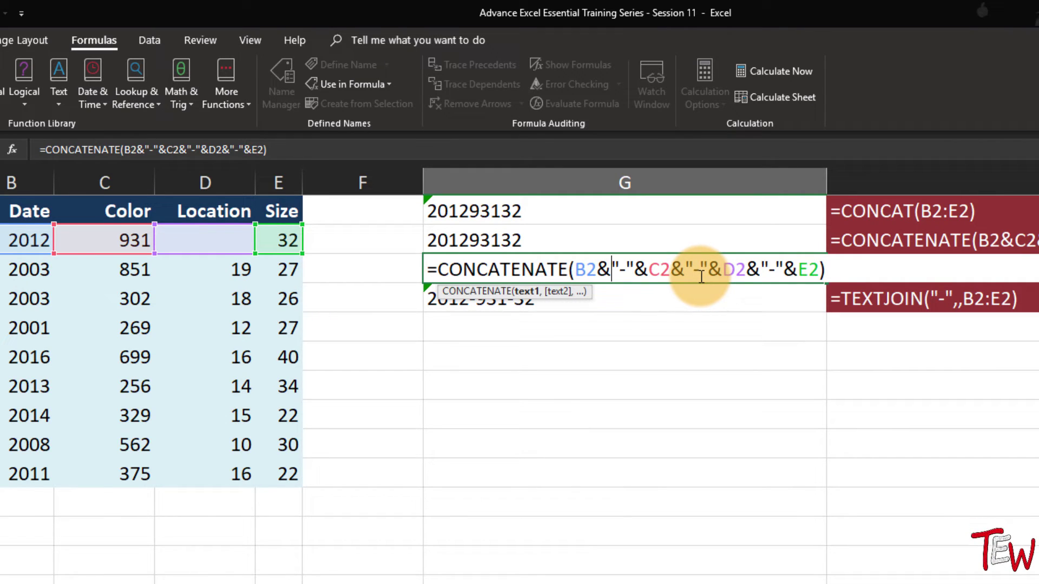
key(Escape)
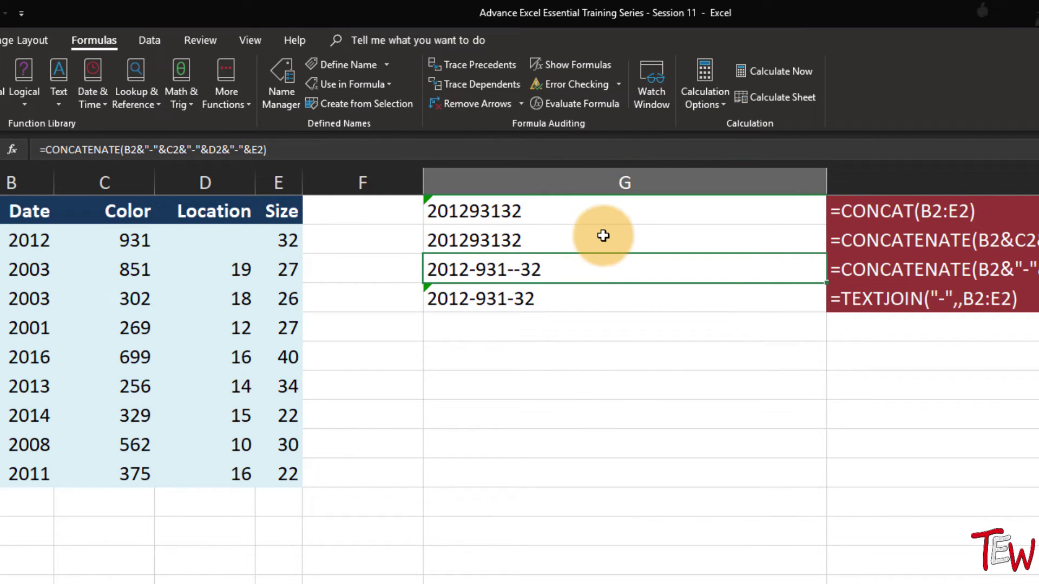
double_click(602, 204)
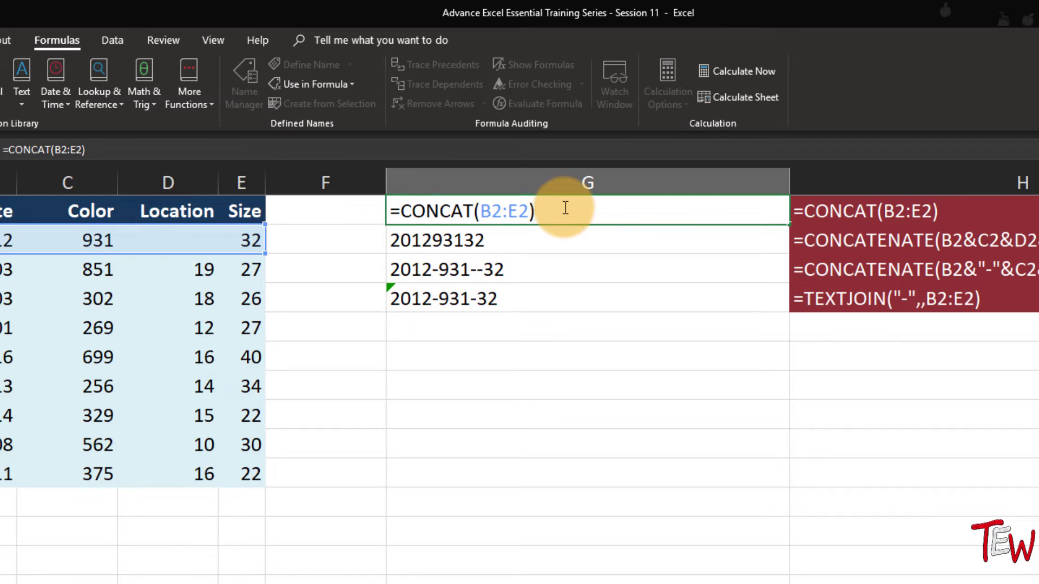
key(ctrl+Return)
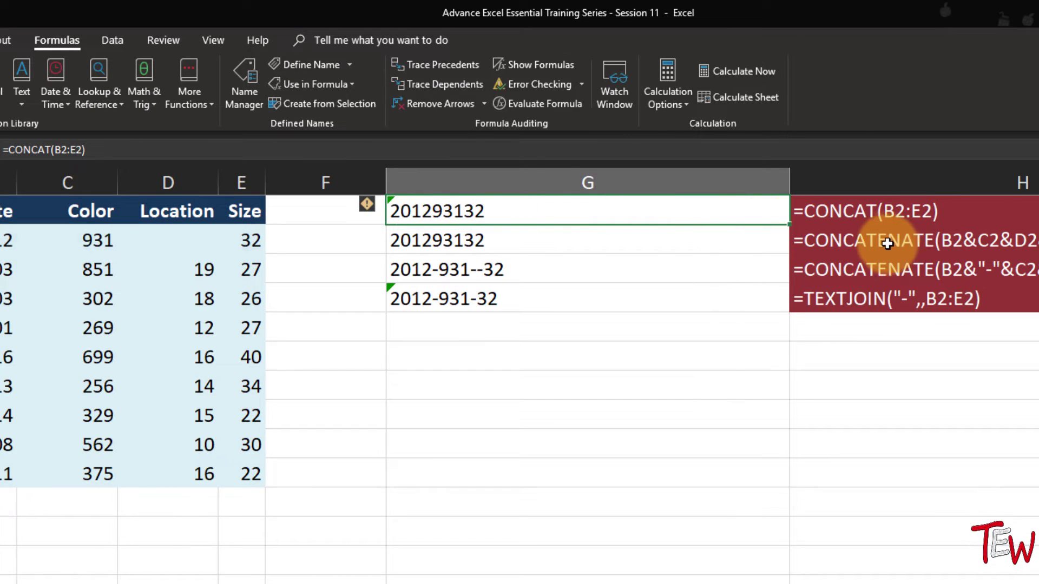
click(785, 241)
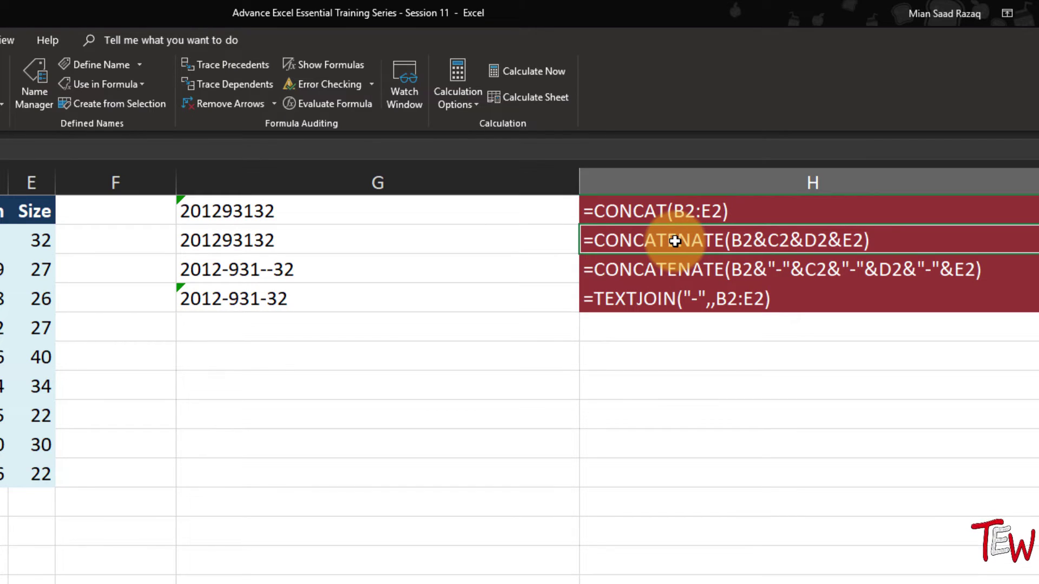
click(667, 214)
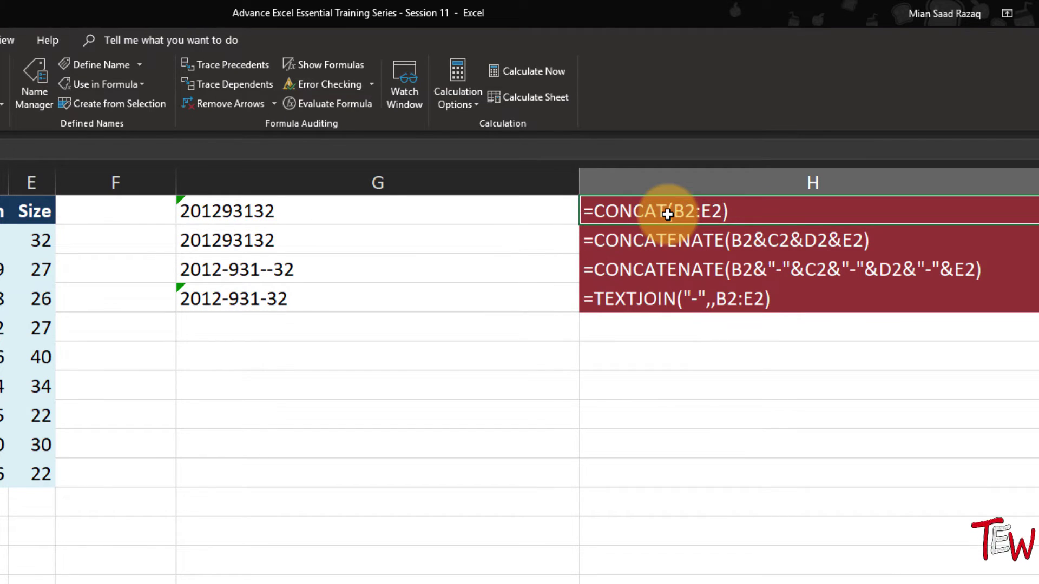
click(385, 213)
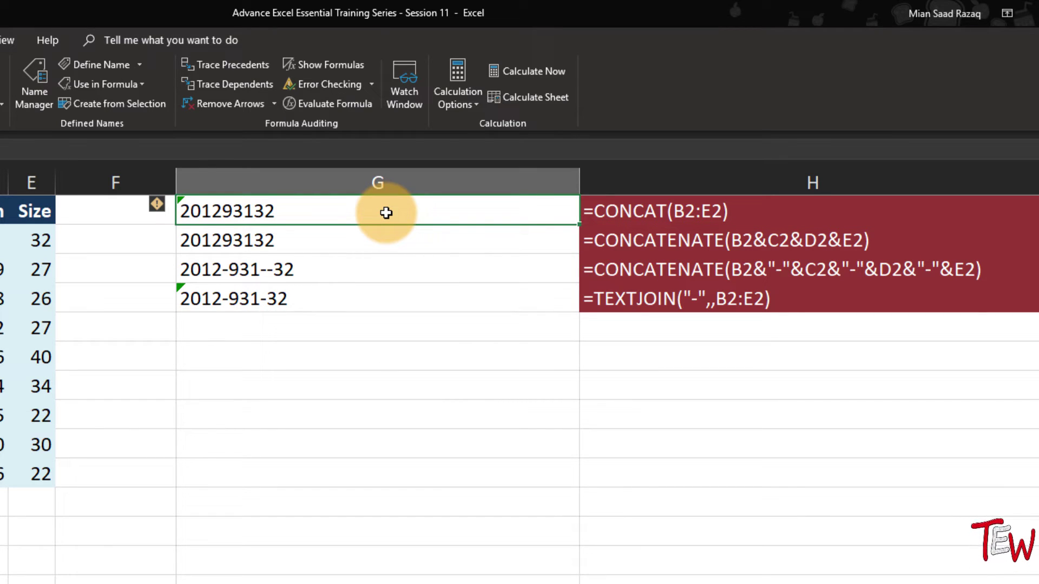
double_click(318, 212)
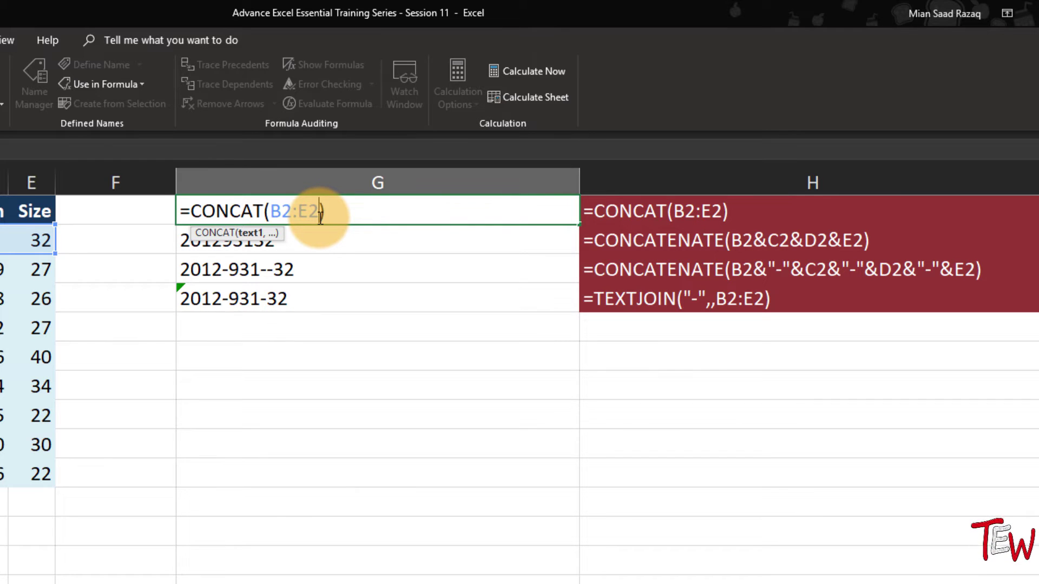
key(Escape)
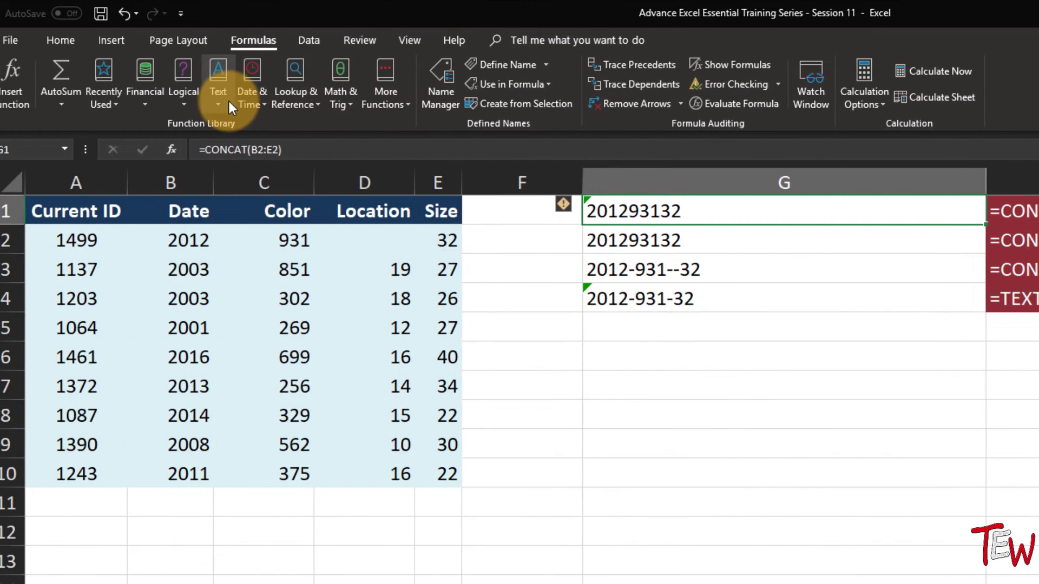
click(223, 100)
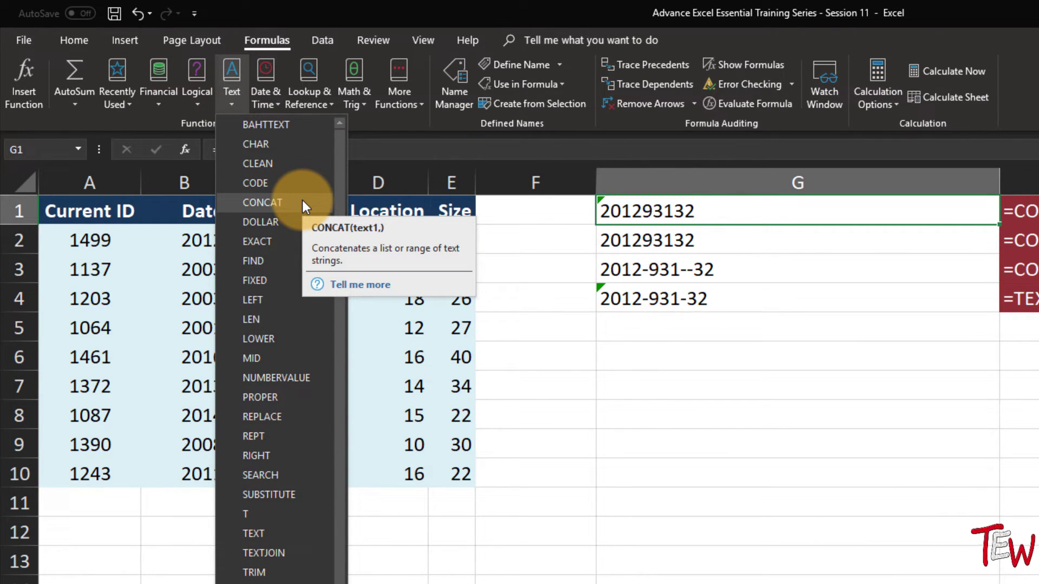
click(728, 300)
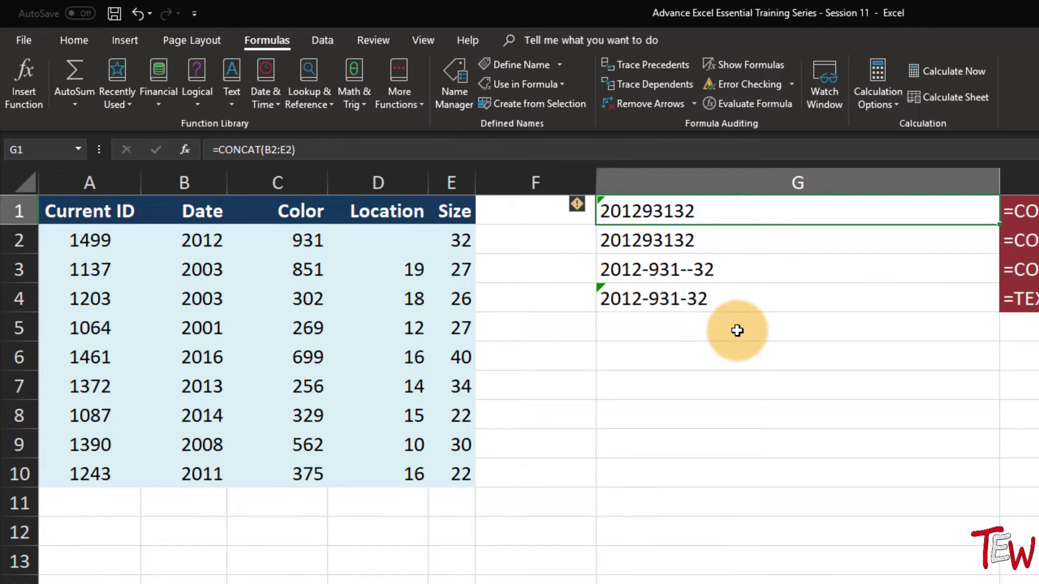
click(736, 330)
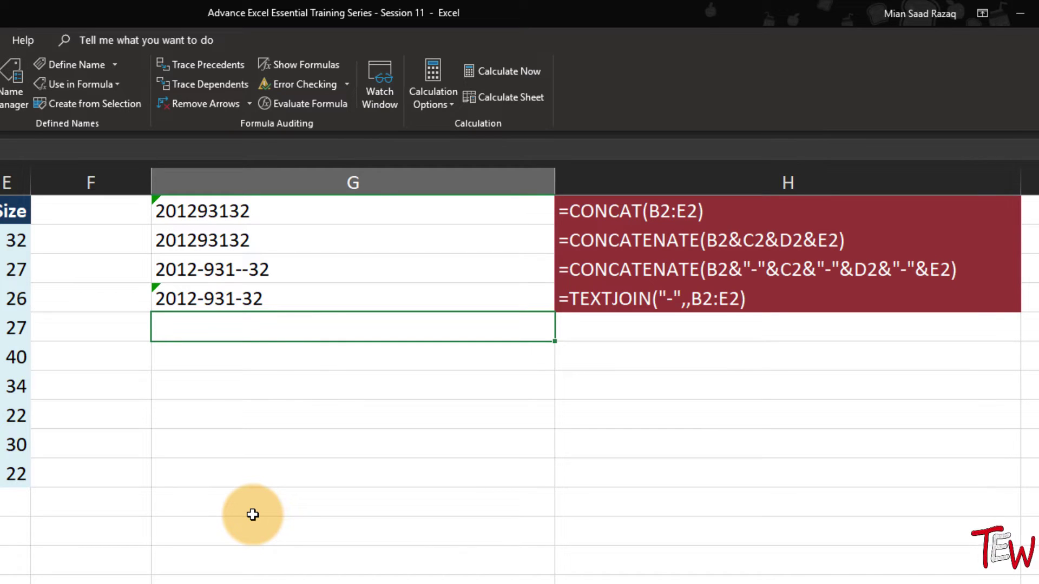
Step: Widen column D, enter =TEXTJOIN(" ",,A18:C18) in D18 and fill it down the list
scroll(252, 514, down, 5)
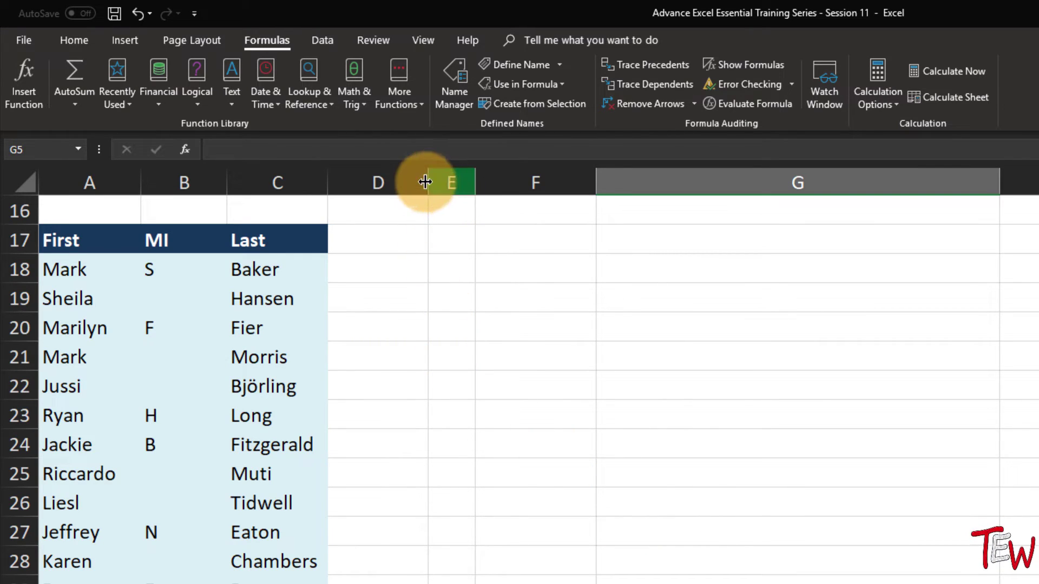
drag(427, 183, 577, 205)
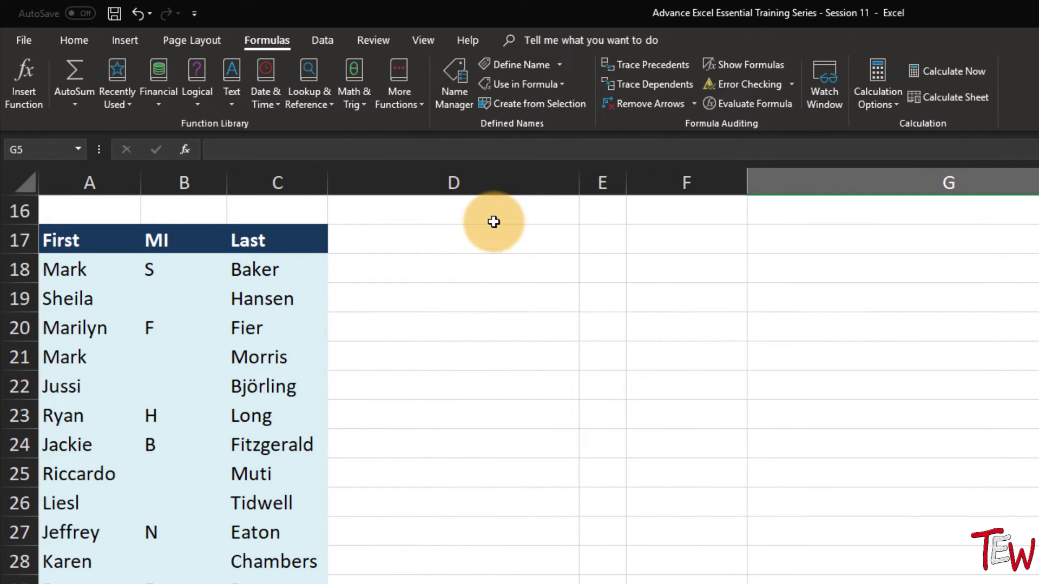
click(437, 266)
text(=text)
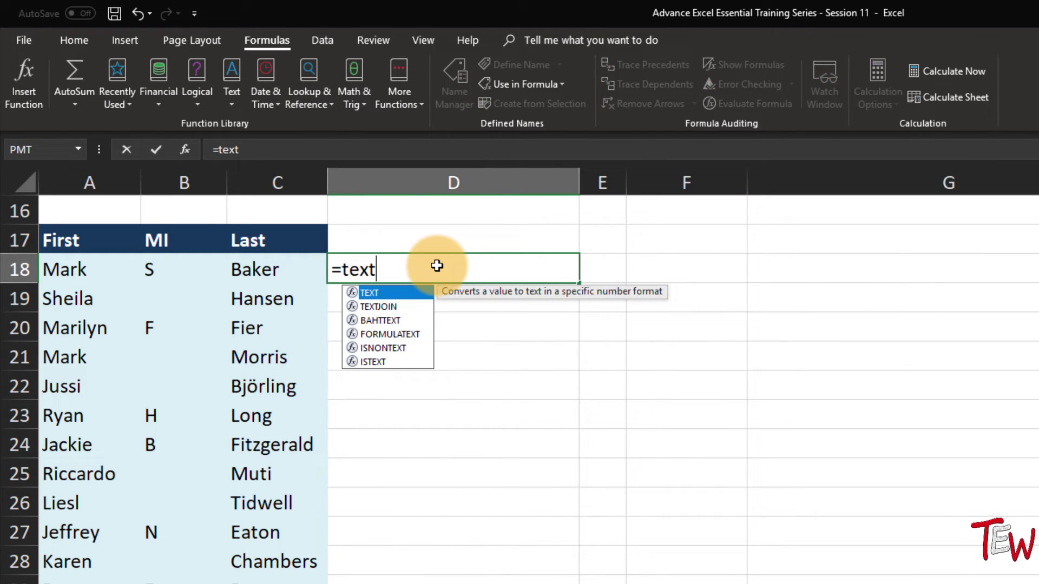
key(Tab)
key(BackSpace)
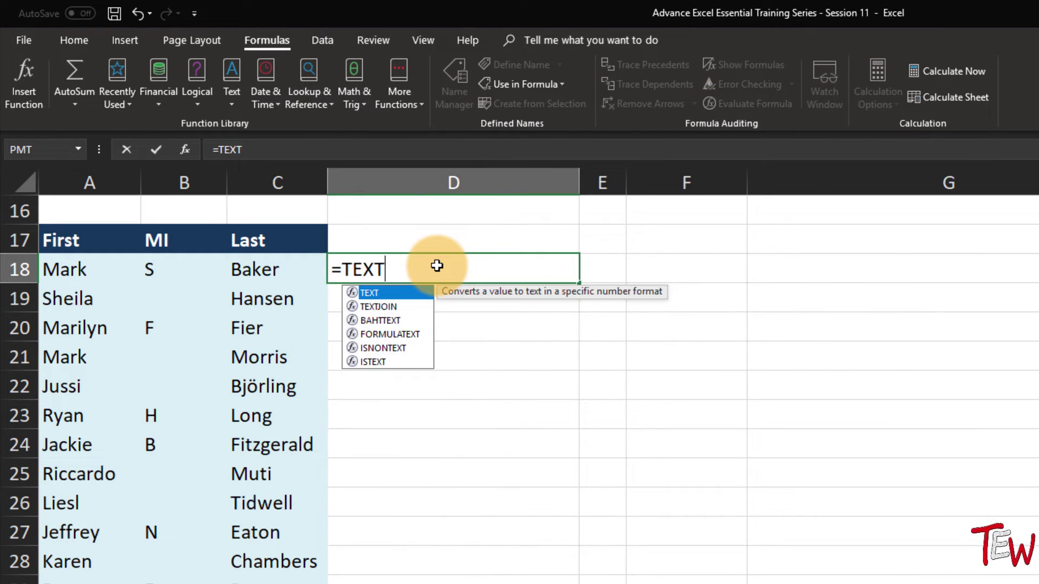
text(j)
key(Tab)
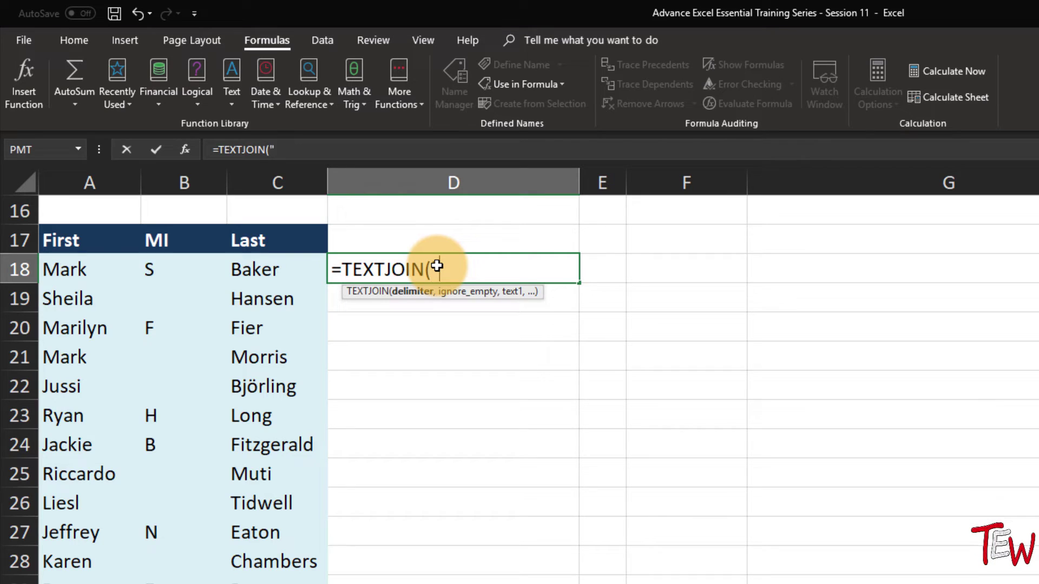
text(" ",)
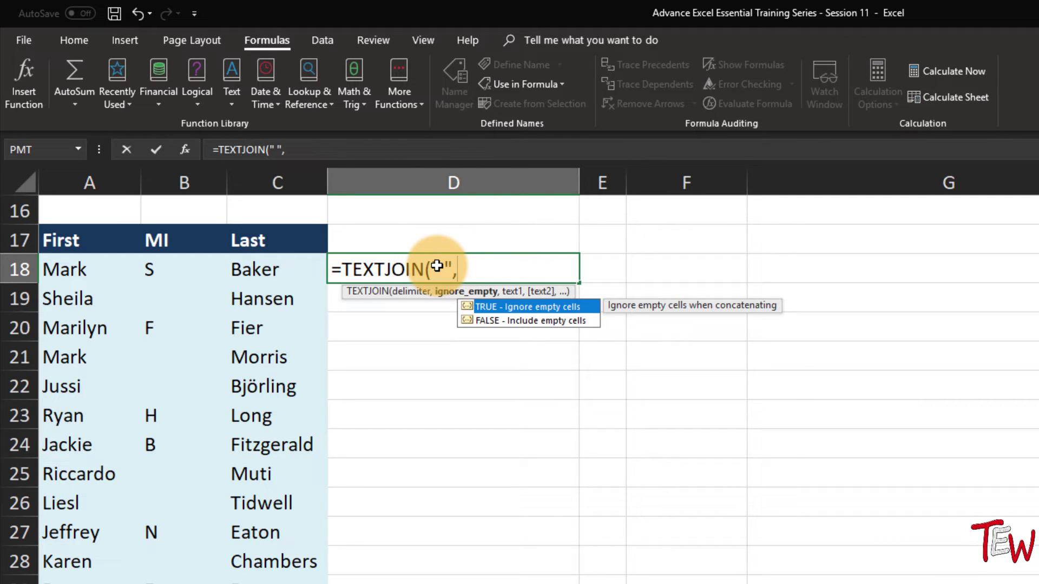
text(,)
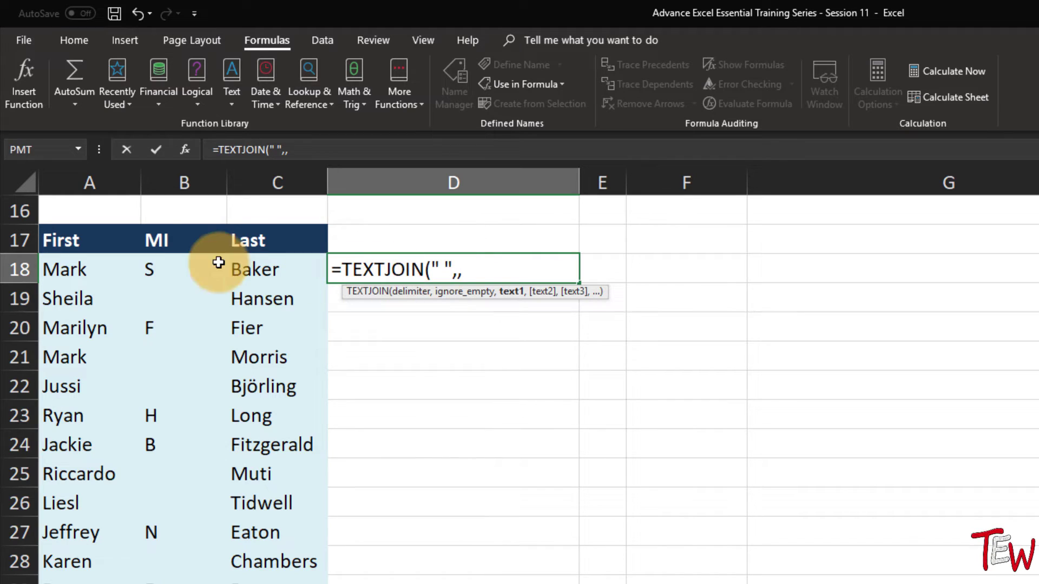
drag(88, 269, 279, 267)
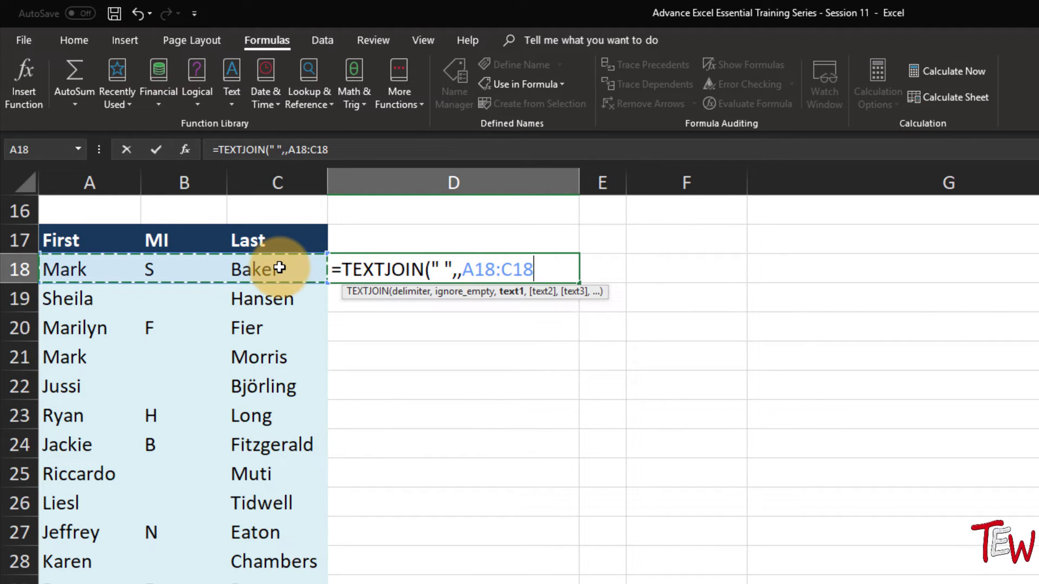
key(ctrl+Return)
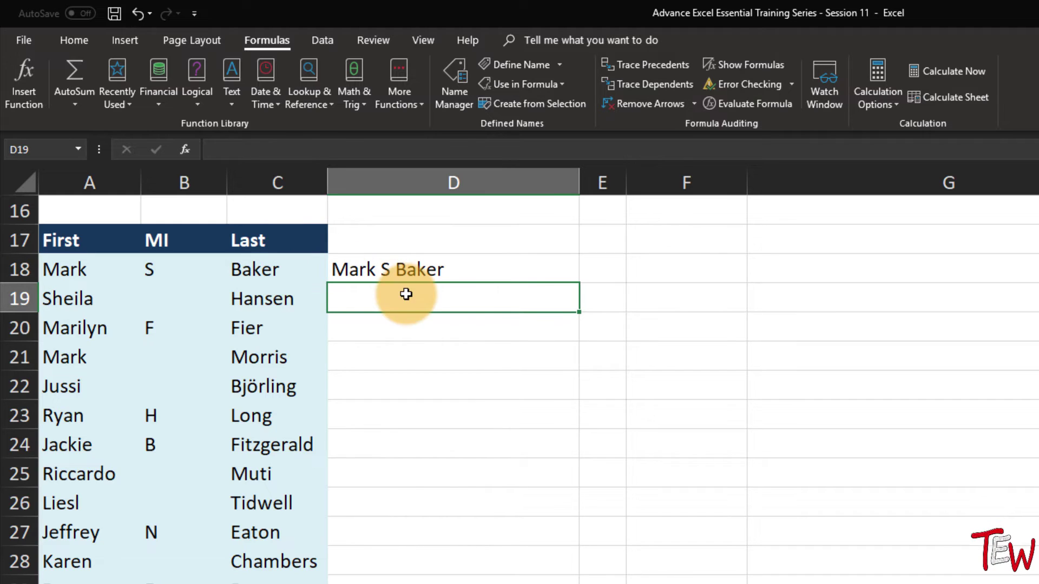
click(562, 275)
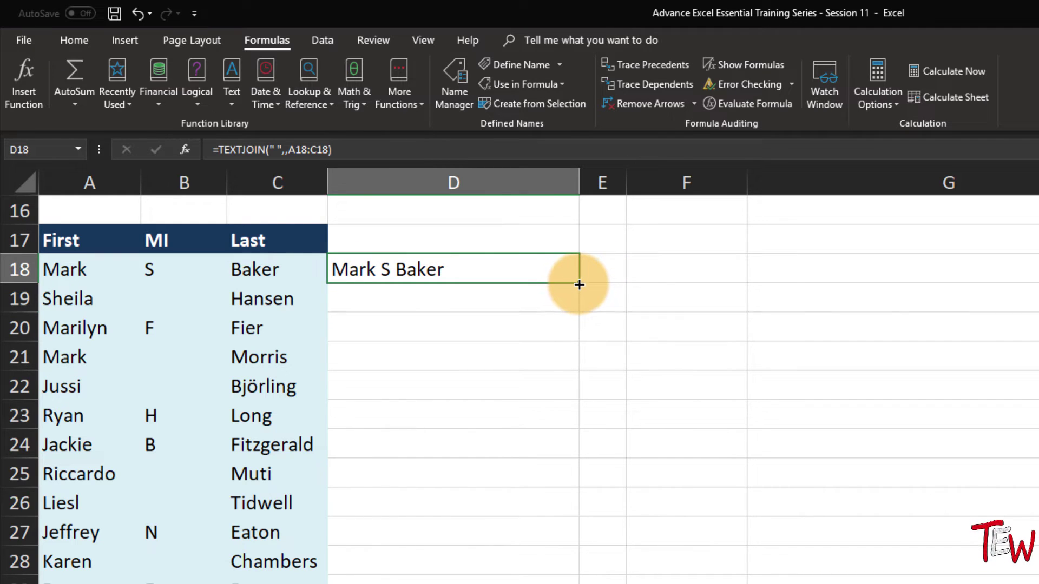
double_click(578, 284)
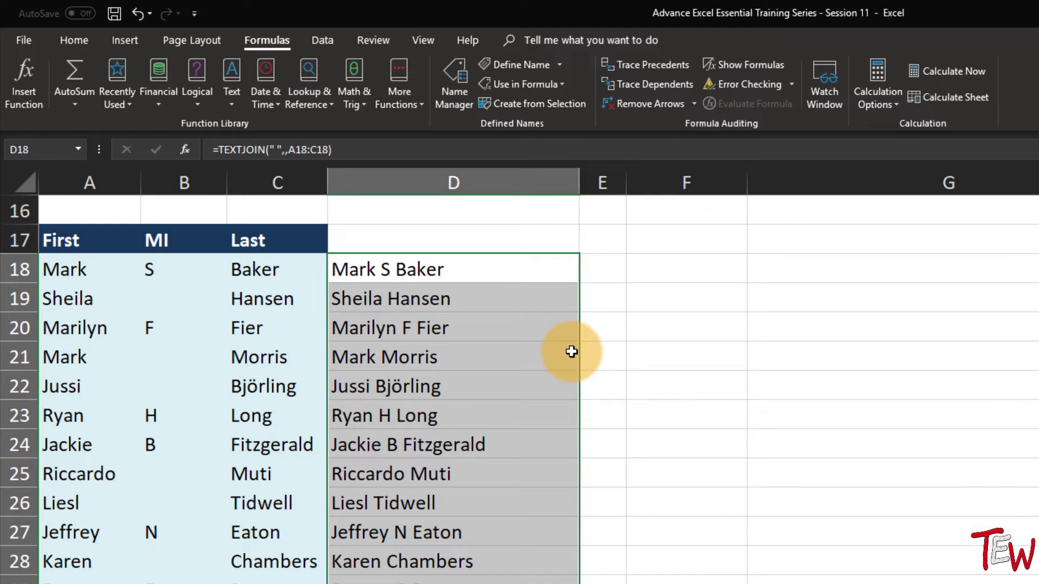
Step: Reopen D18 to review its =TEXTJOIN(" ",,A18:C18) formula
double_click(509, 270)
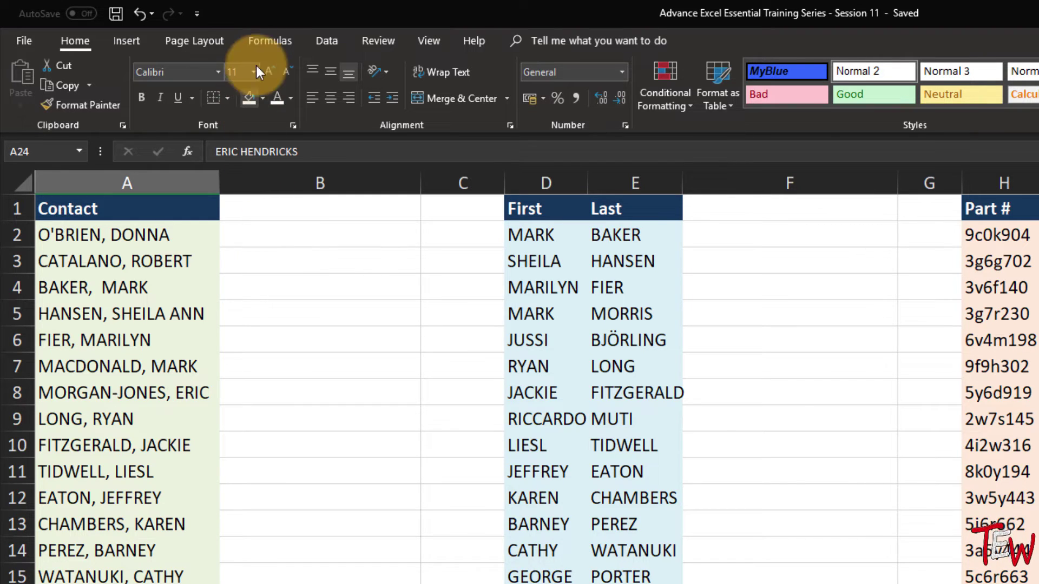
Step: Browse the Formulas tab's Text function list, scrolling to read the PROPER description
click(265, 44)
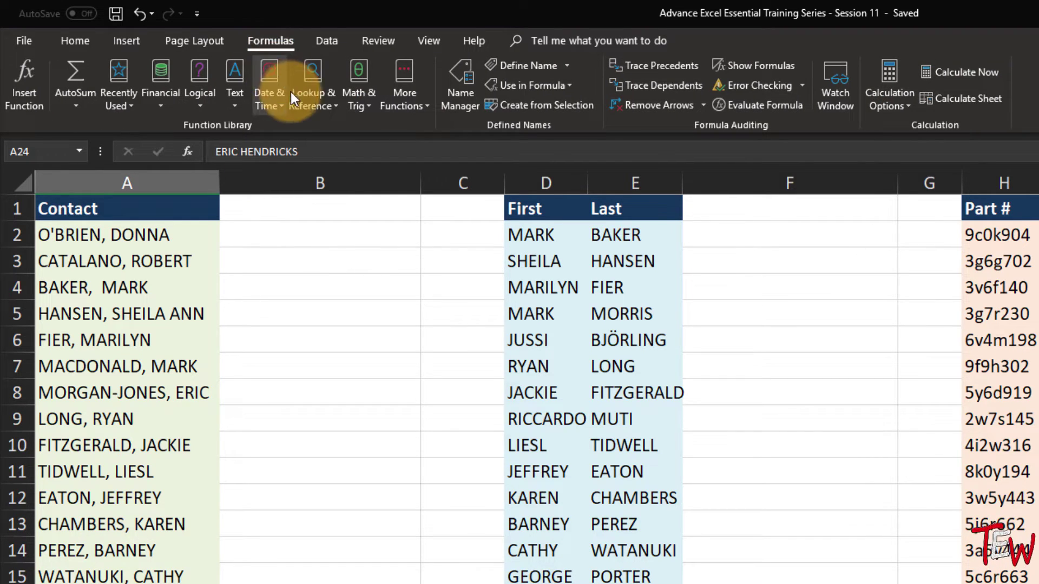
click(239, 99)
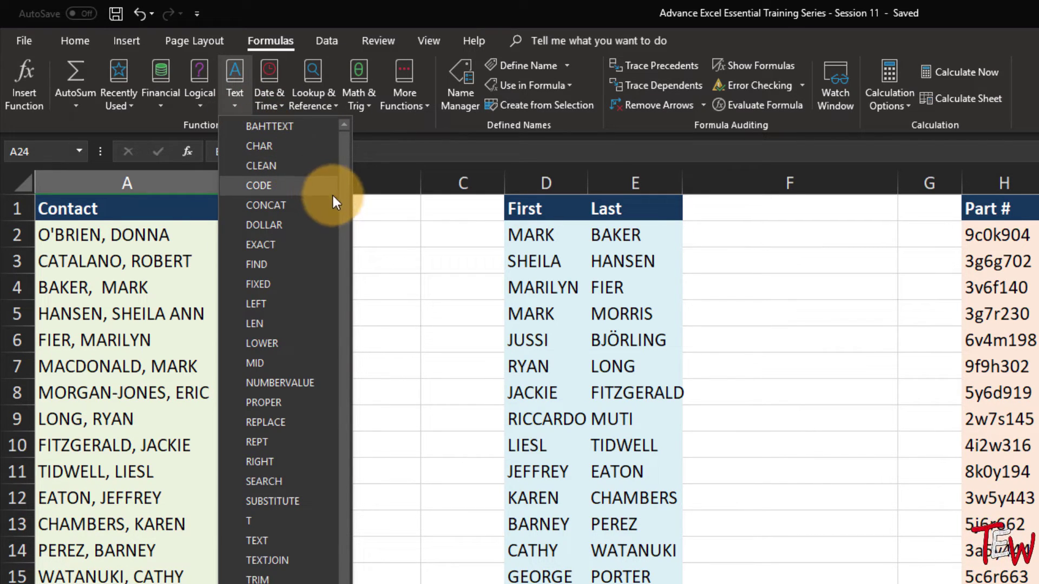
drag(346, 212, 346, 241)
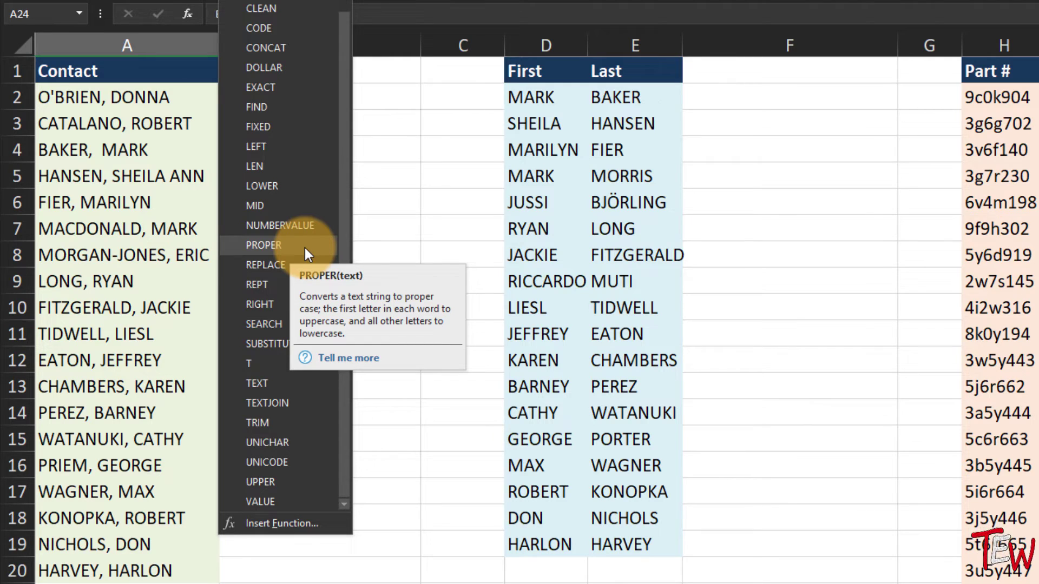
click(405, 235)
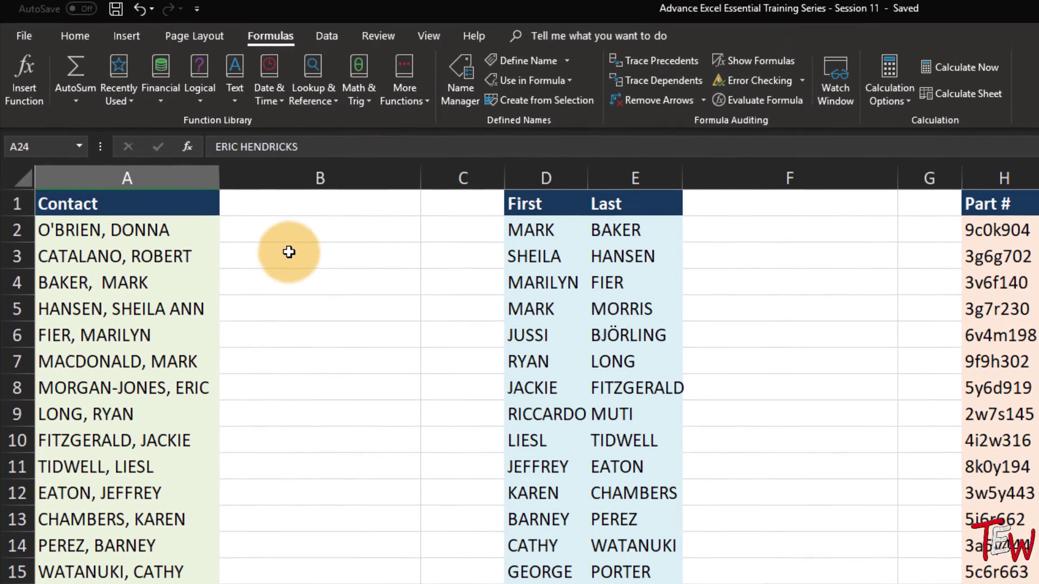
Step: Enter =PROPER(A2) in B2 and fill it down the contact list
click(294, 240)
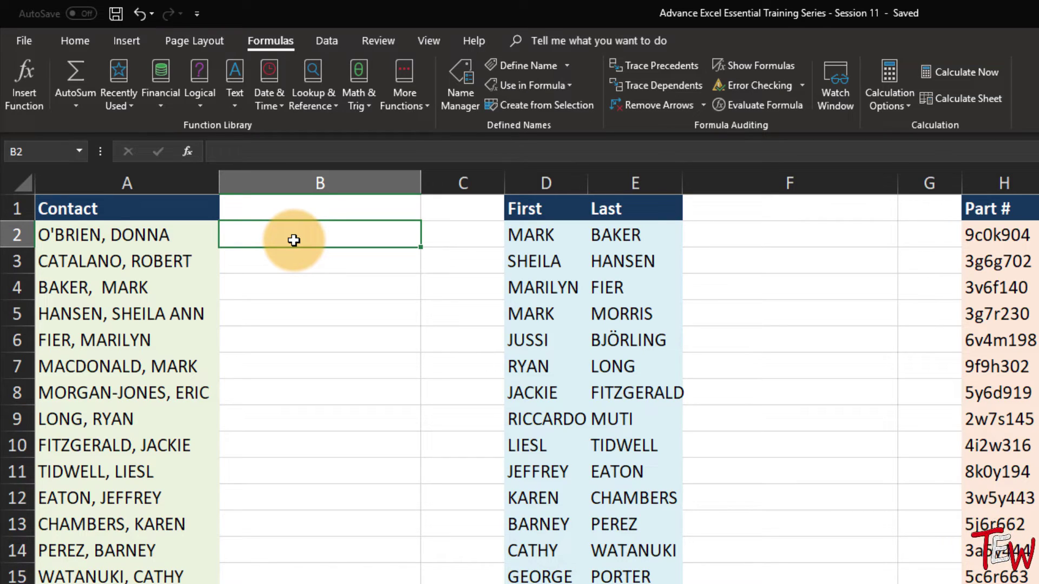
text(=prop)
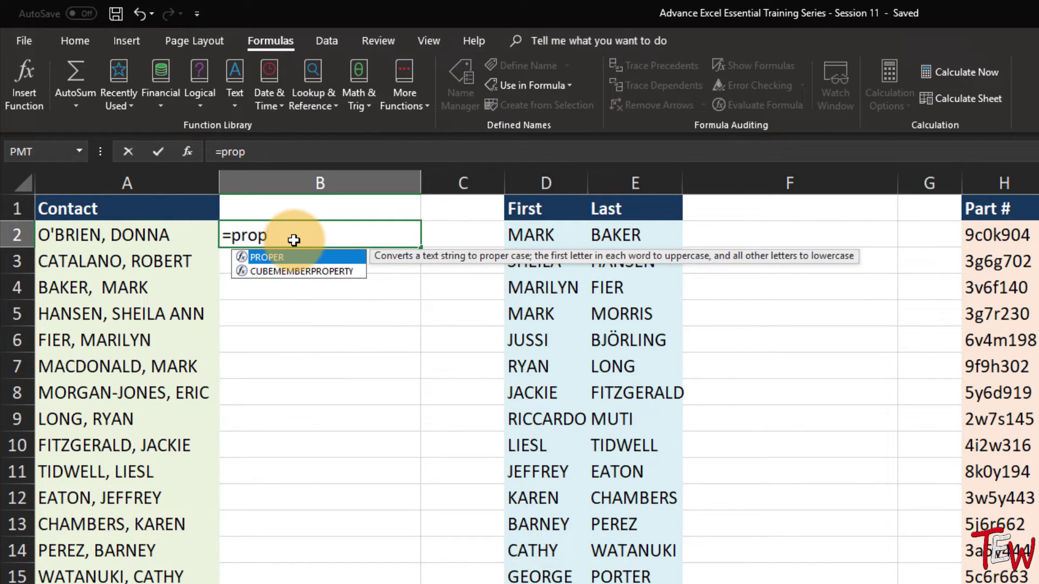
key(Tab)
click(146, 234)
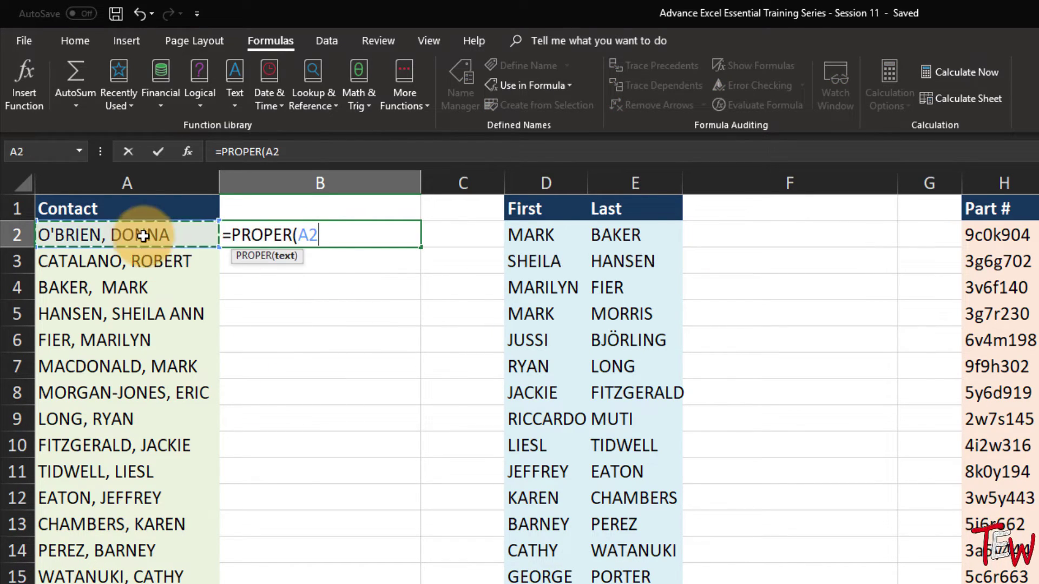
key(Return)
click(400, 234)
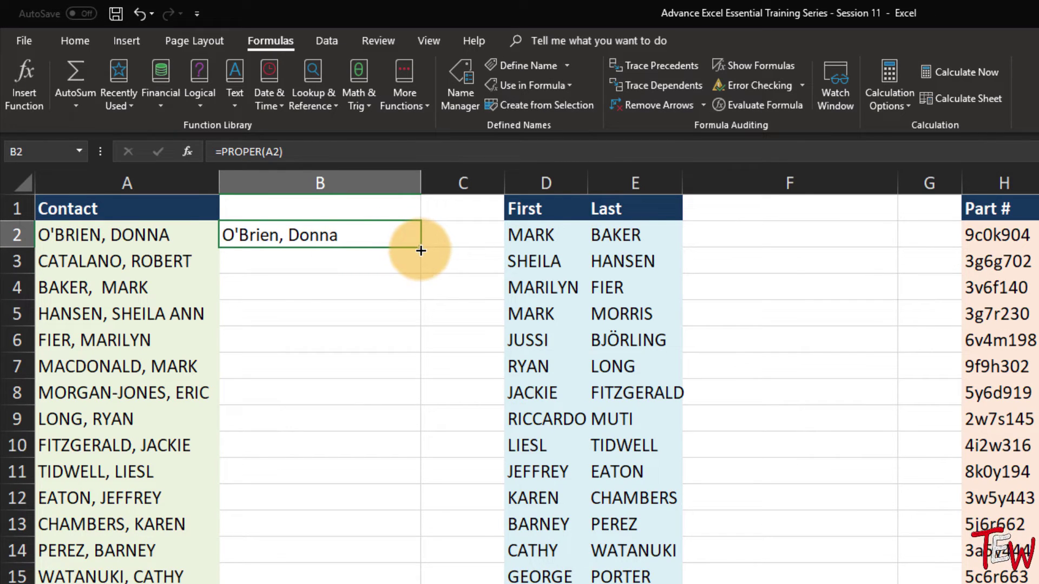
double_click(420, 246)
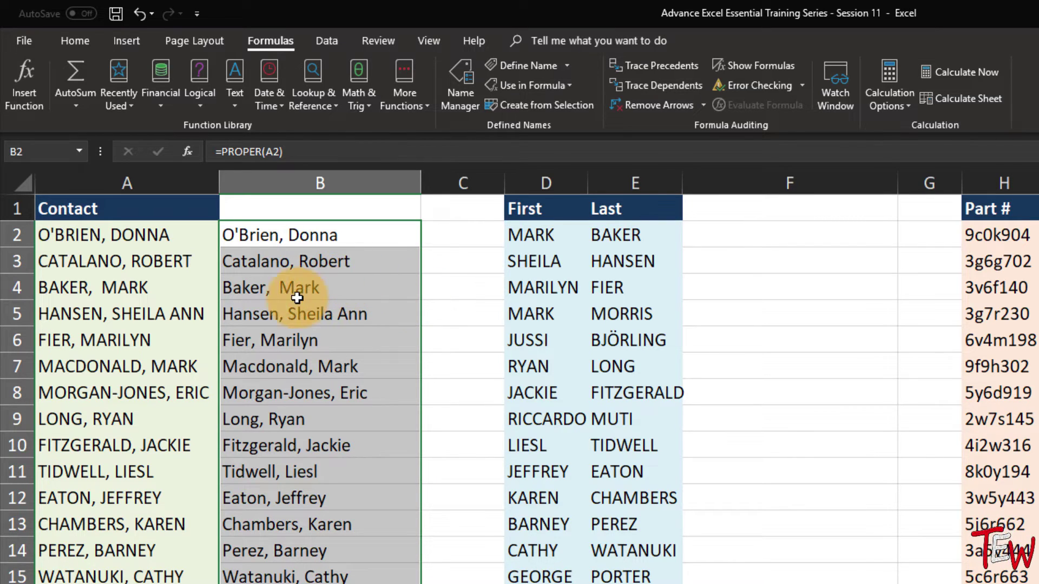
click(105, 394)
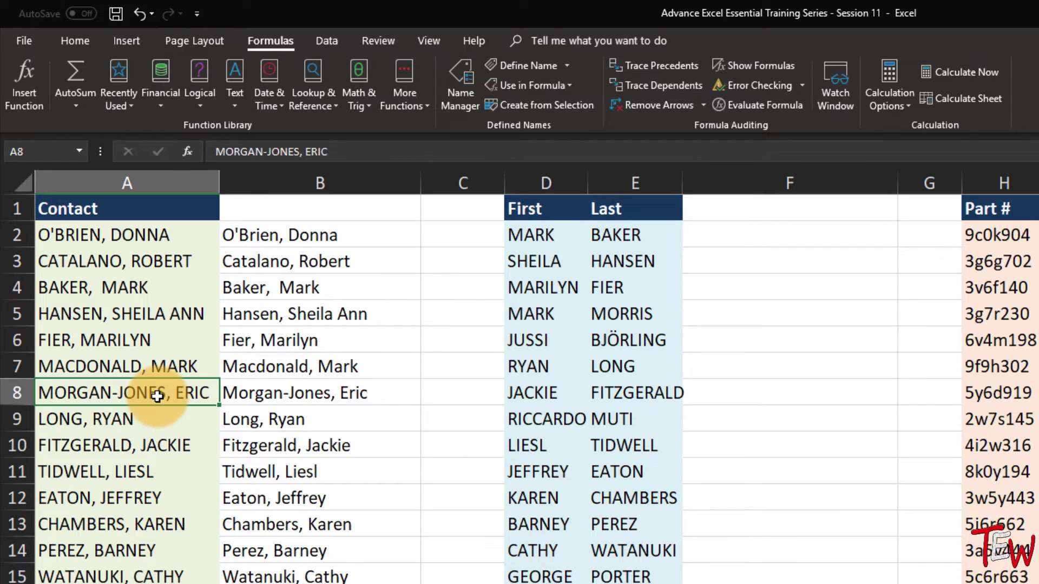
click(275, 389)
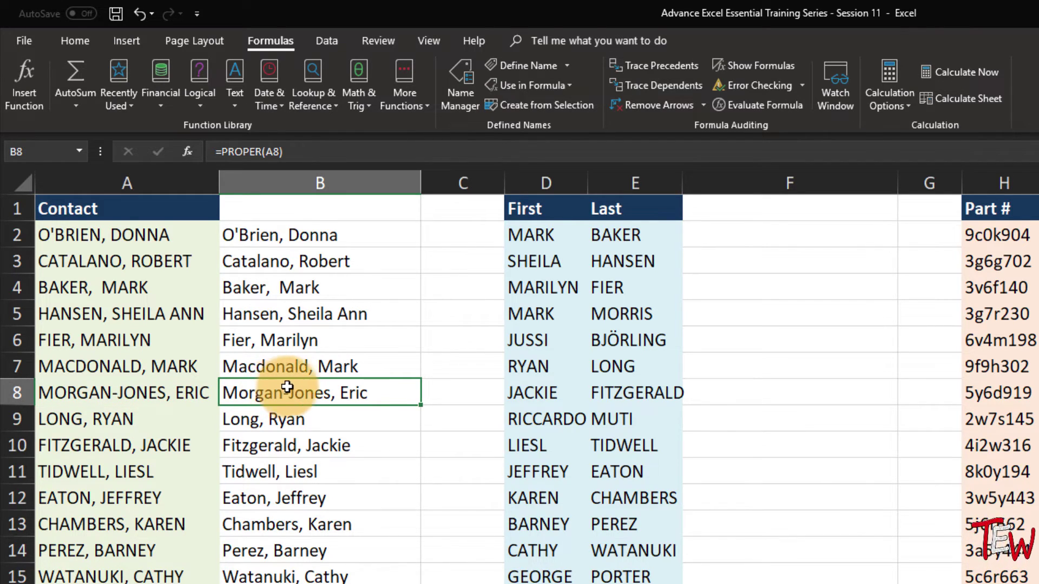
click(317, 240)
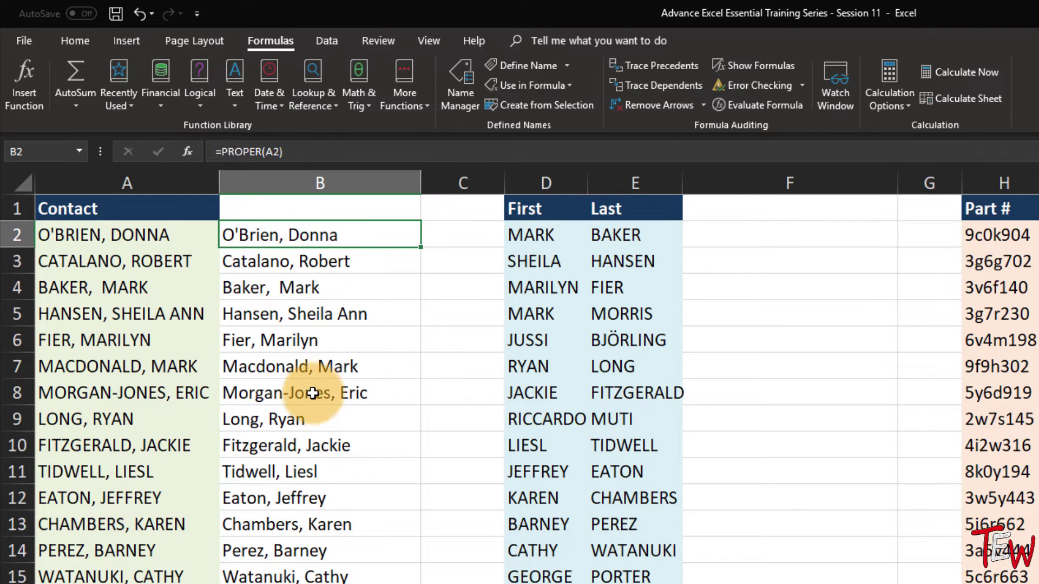
click(322, 370)
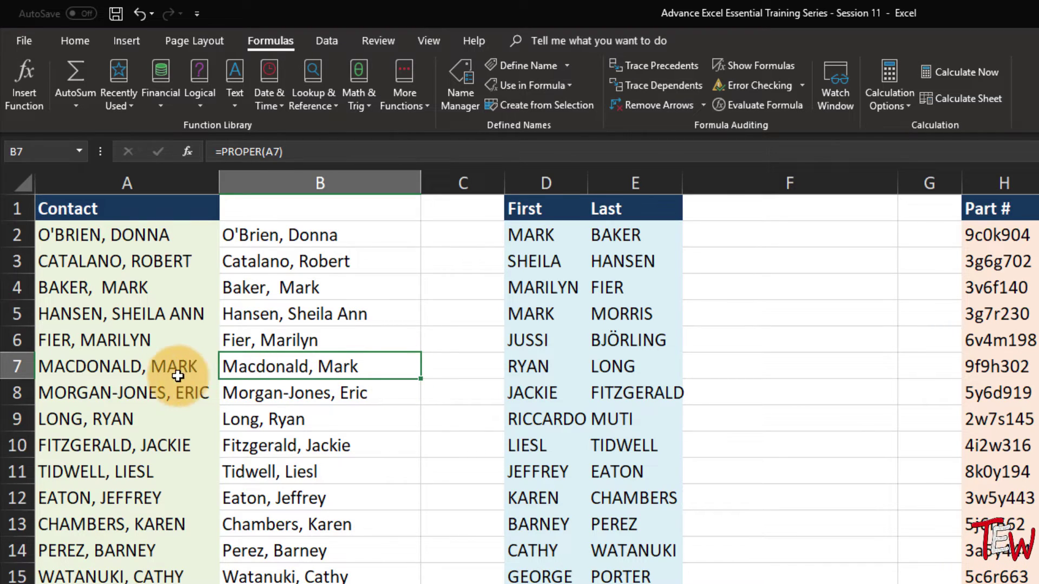
click(156, 377)
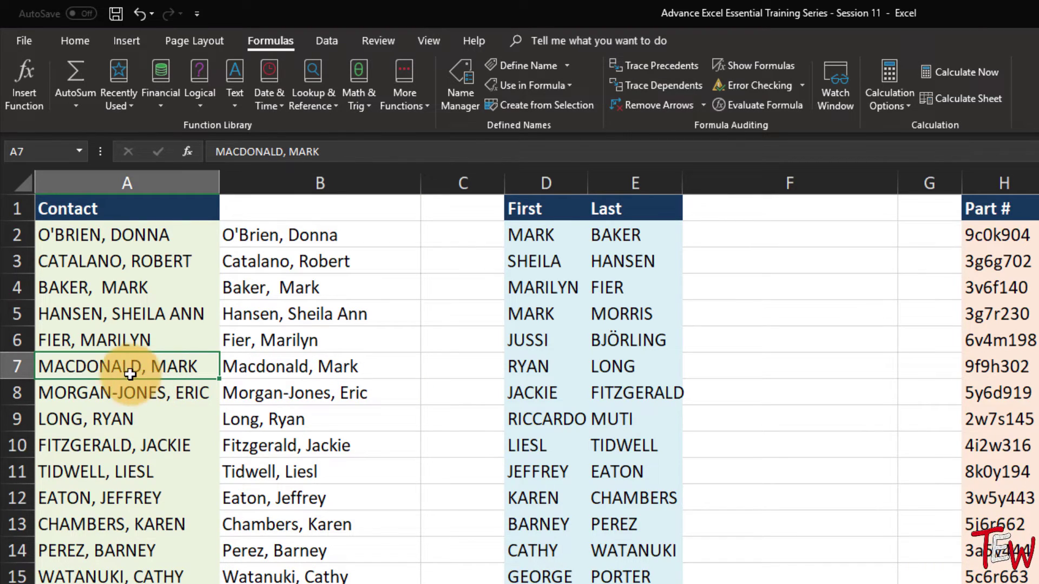
double_click(76, 368)
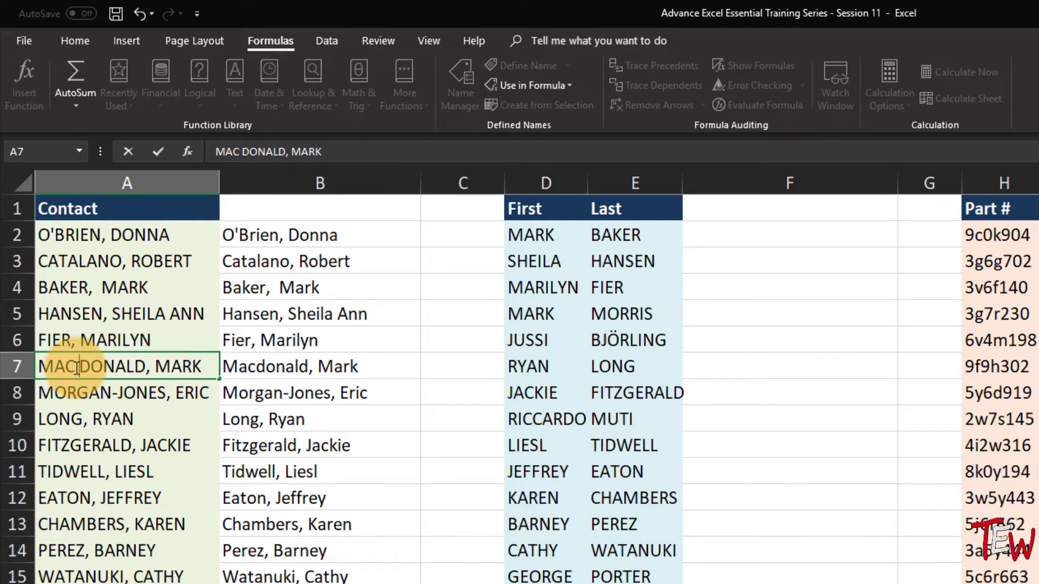
click(314, 373)
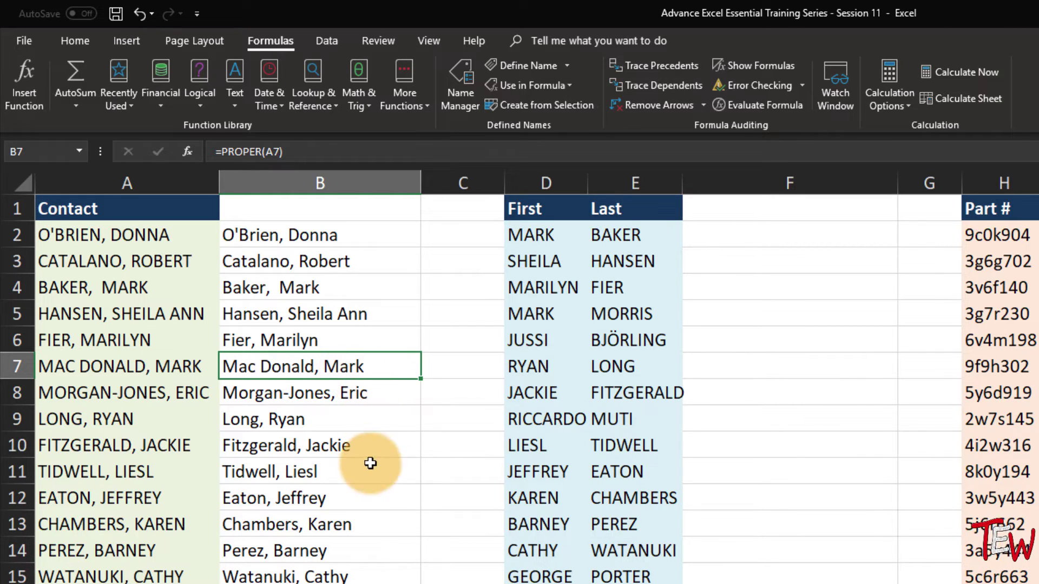
Step: Select the whole proper-case list B2:B20
click(349, 236)
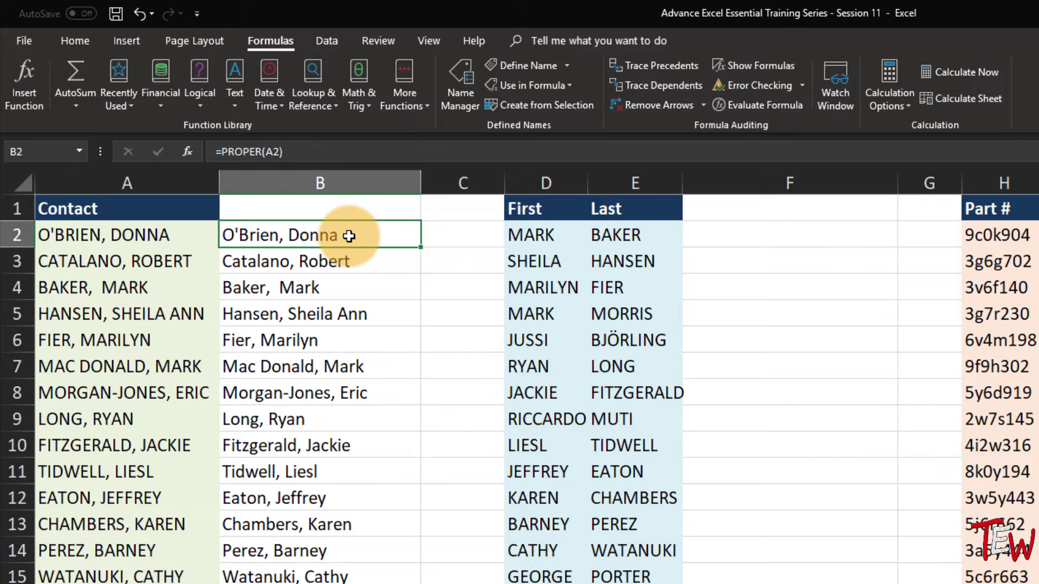
double_click(415, 247)
click(417, 241)
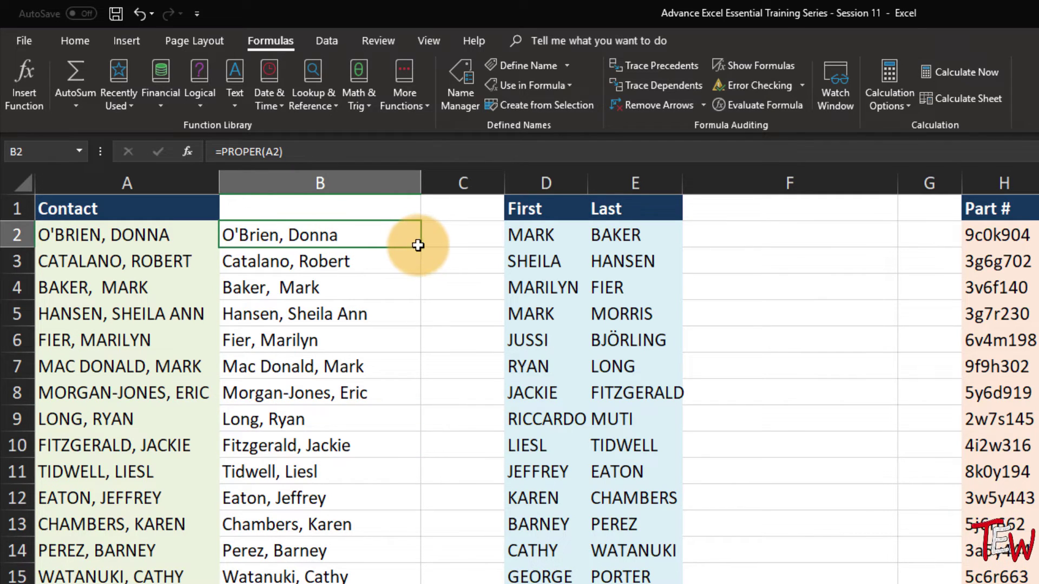
key(ctrl+shift+Down)
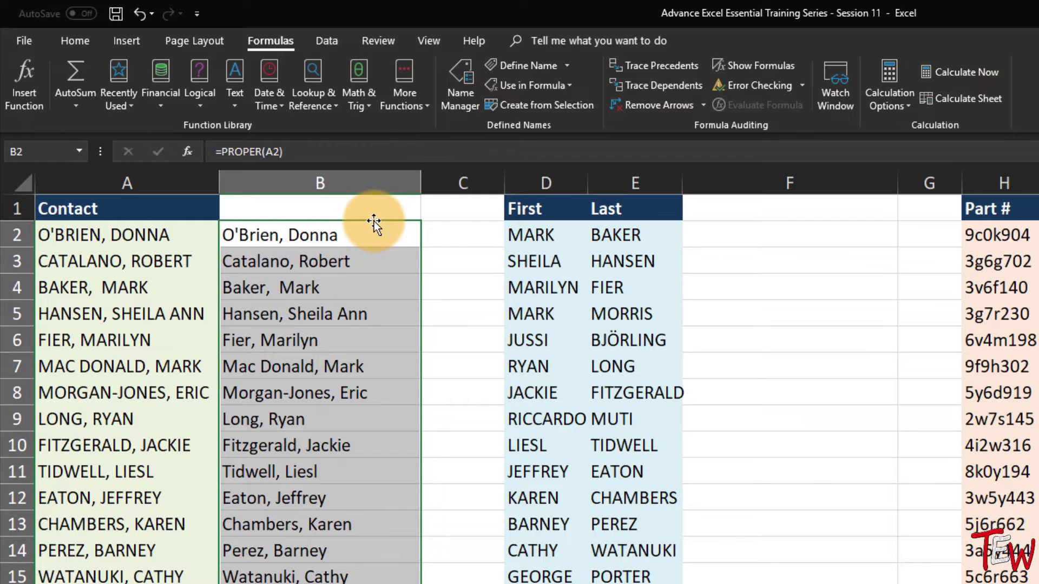
Step: Copy B2:B20 onto column A as values only, replacing the all-caps names
drag(378, 223, 194, 246)
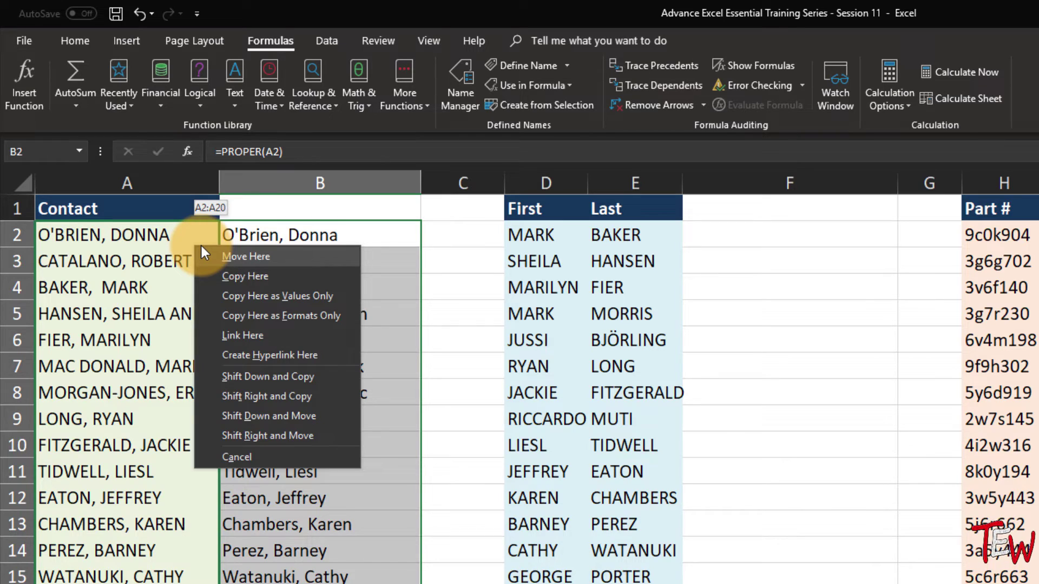
click(266, 294)
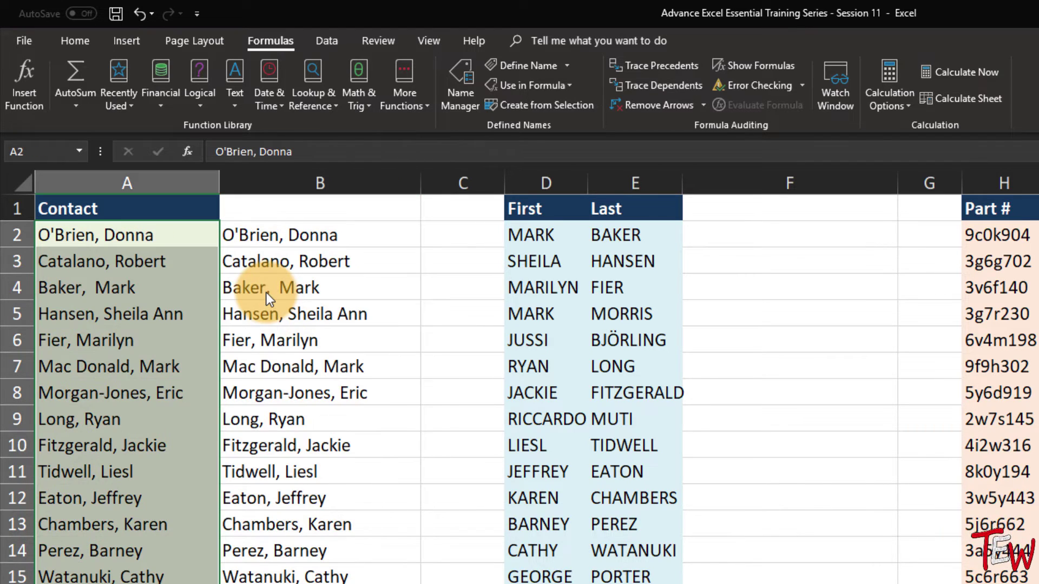
click(793, 227)
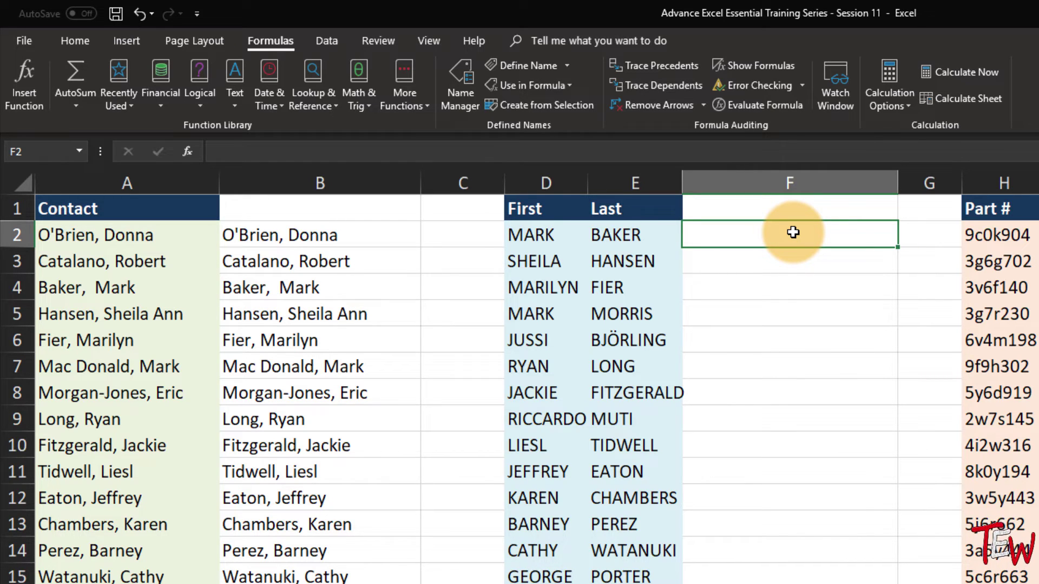
Step: Enter =E2&", "&D2 in F2 to join the last and first names
text(=)
click(612, 232)
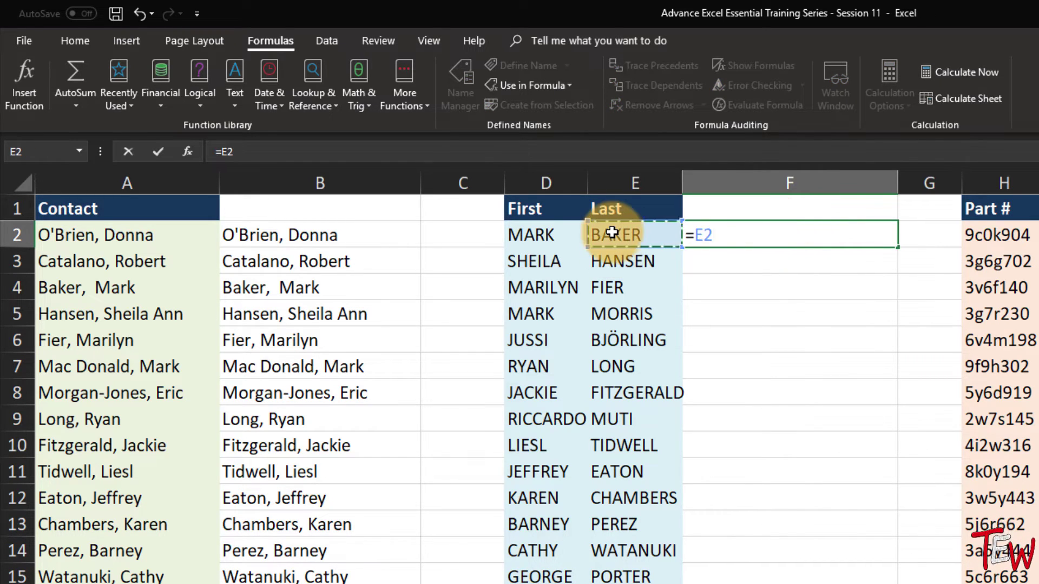
text(&)
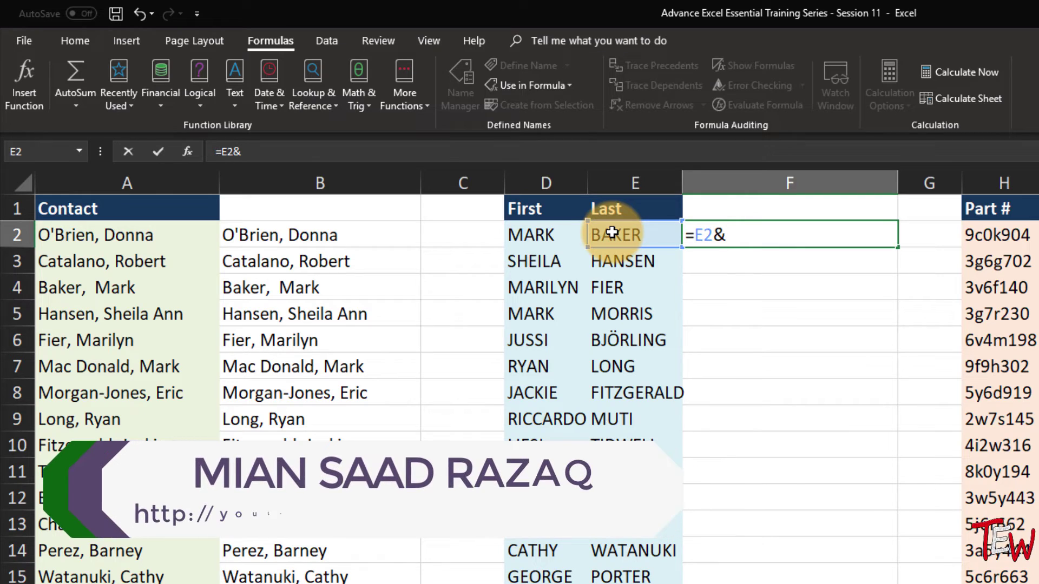
text(", "&)
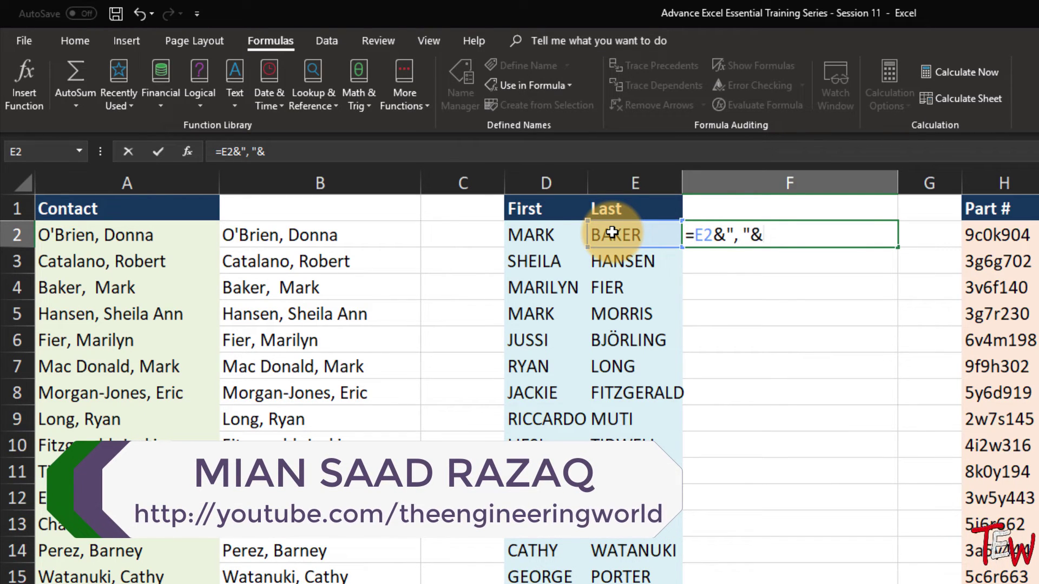
click(551, 235)
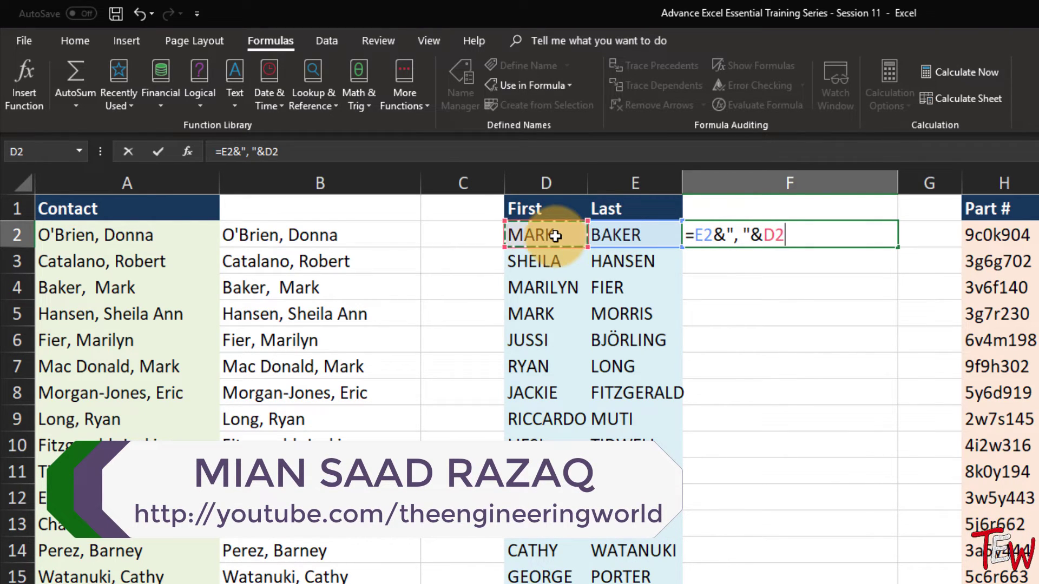
key(Return)
double_click(697, 234)
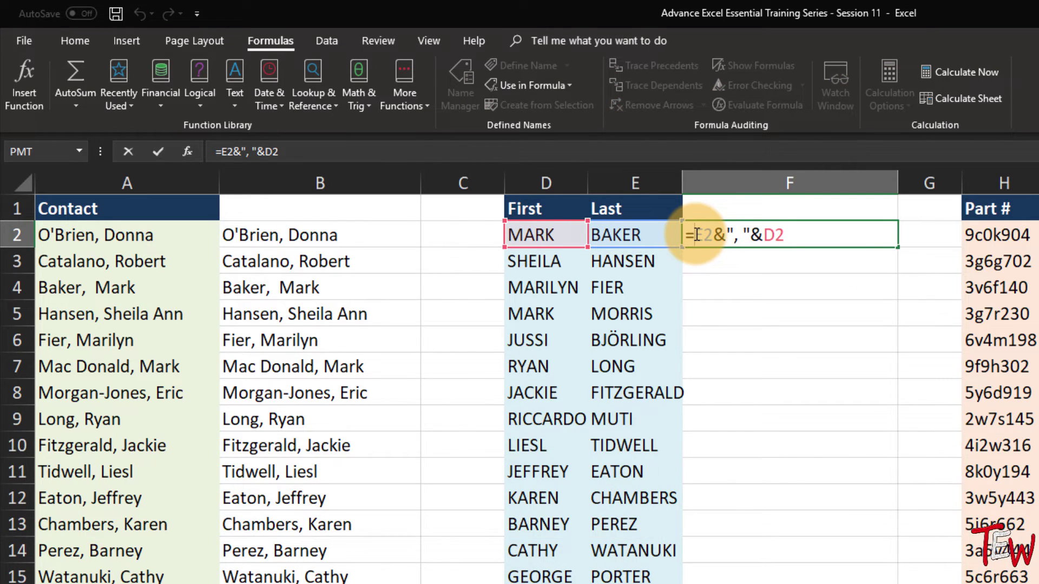
text(pro)
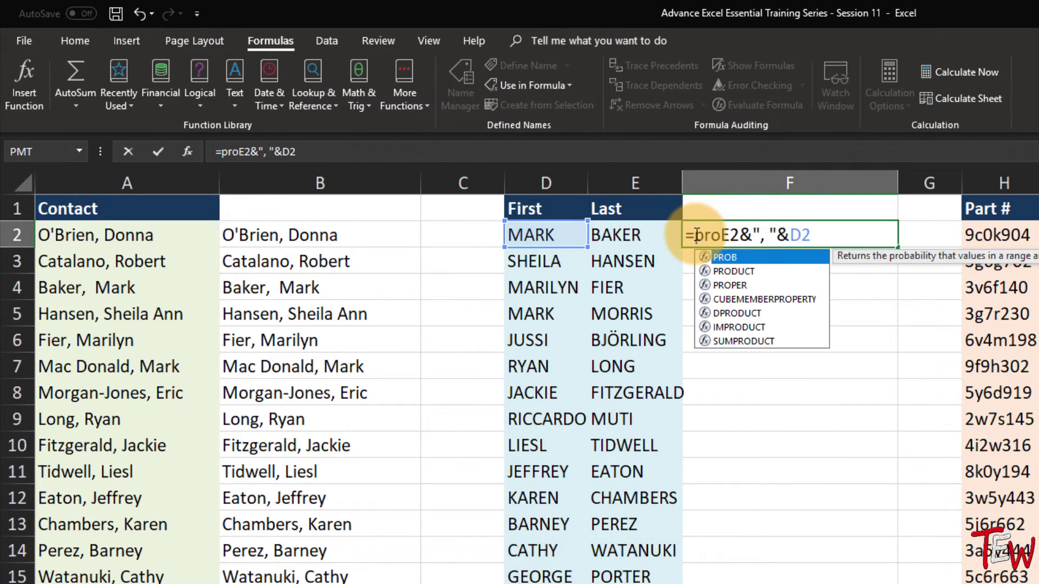
text(p)
key(Tab)
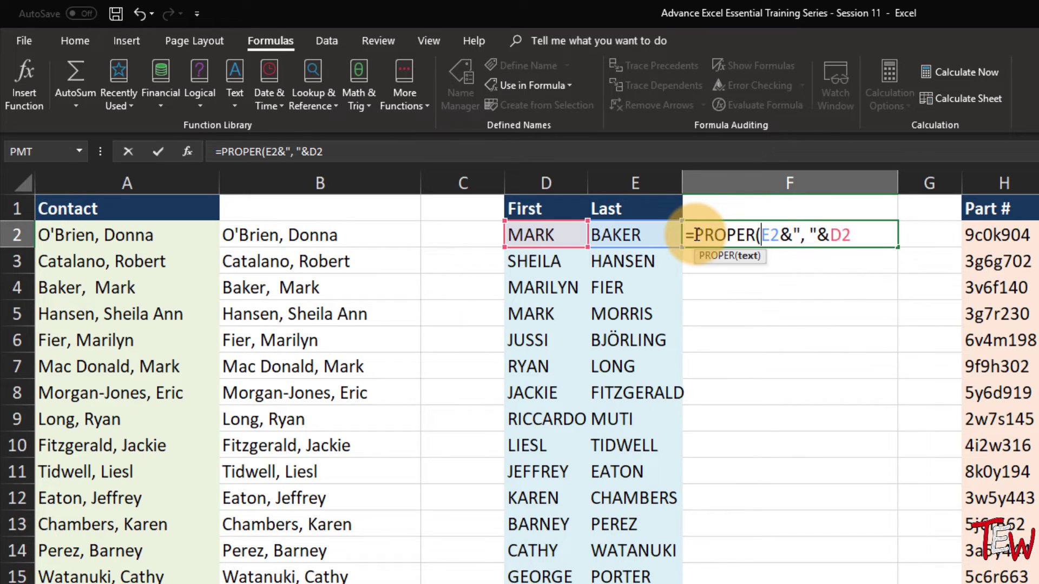
key(Return)
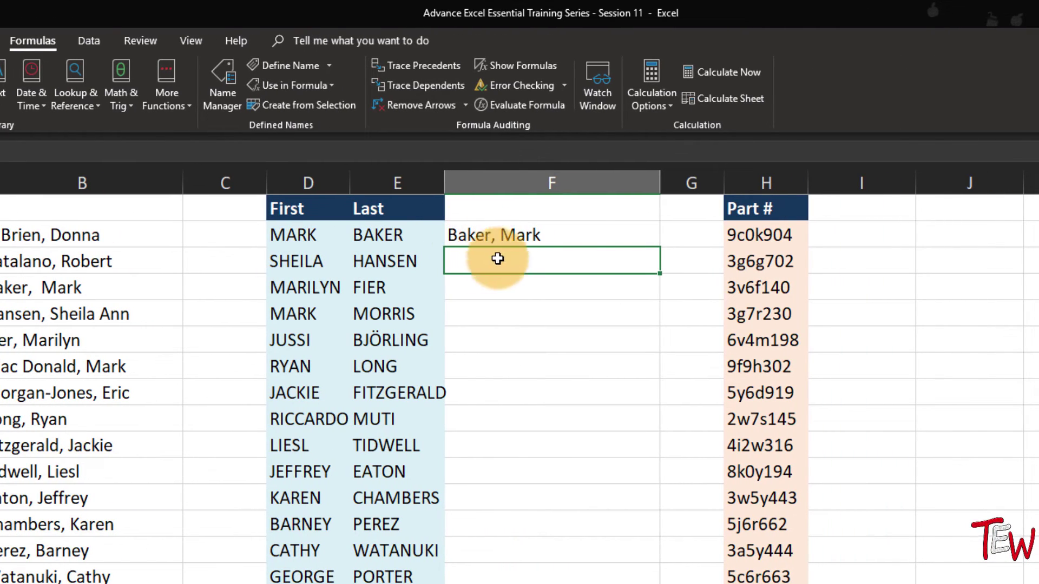
click(865, 238)
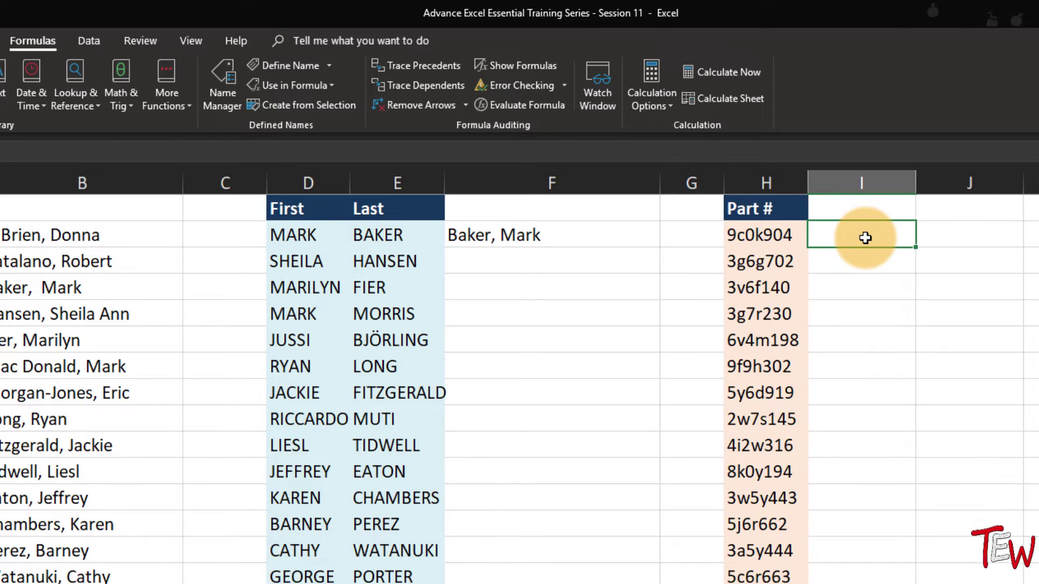
Step: Enter =UPPER(H2) in I2 and fill it down all part numbers
text(=U)
key(Down)
key(Down)
key(Tab)
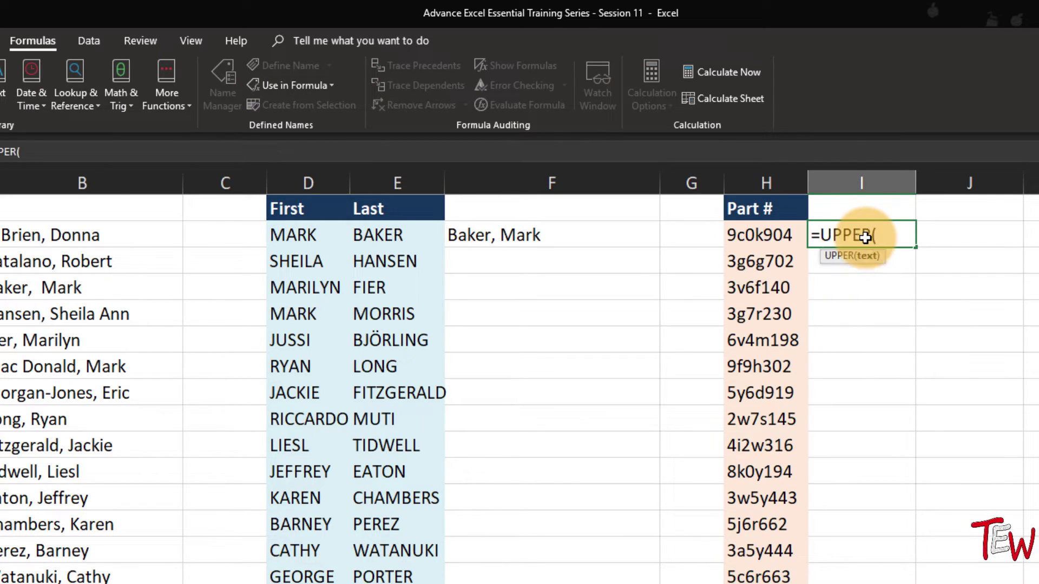
click(771, 232)
key(Return)
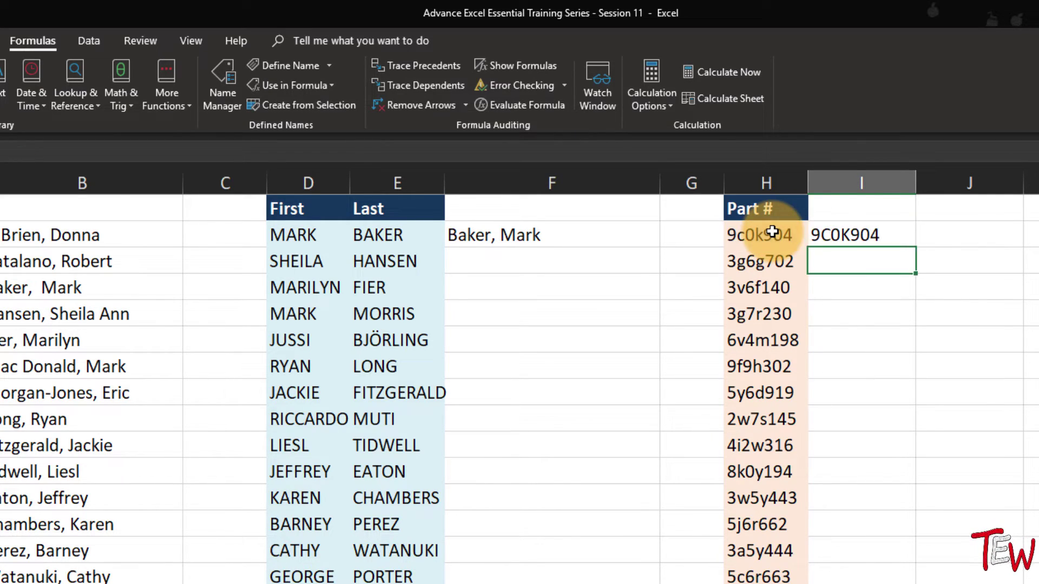
click(904, 244)
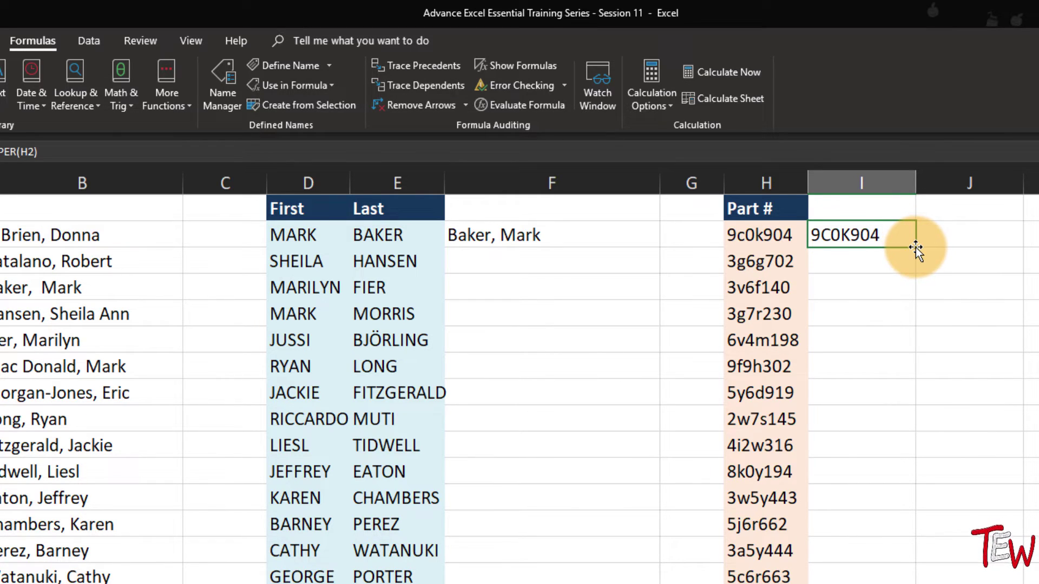
double_click(915, 247)
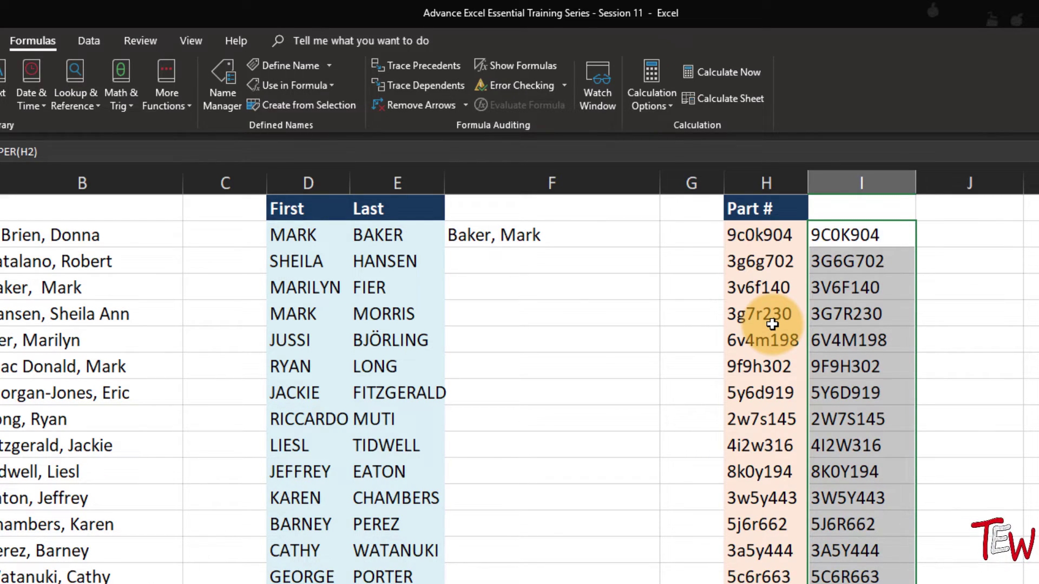
click(528, 238)
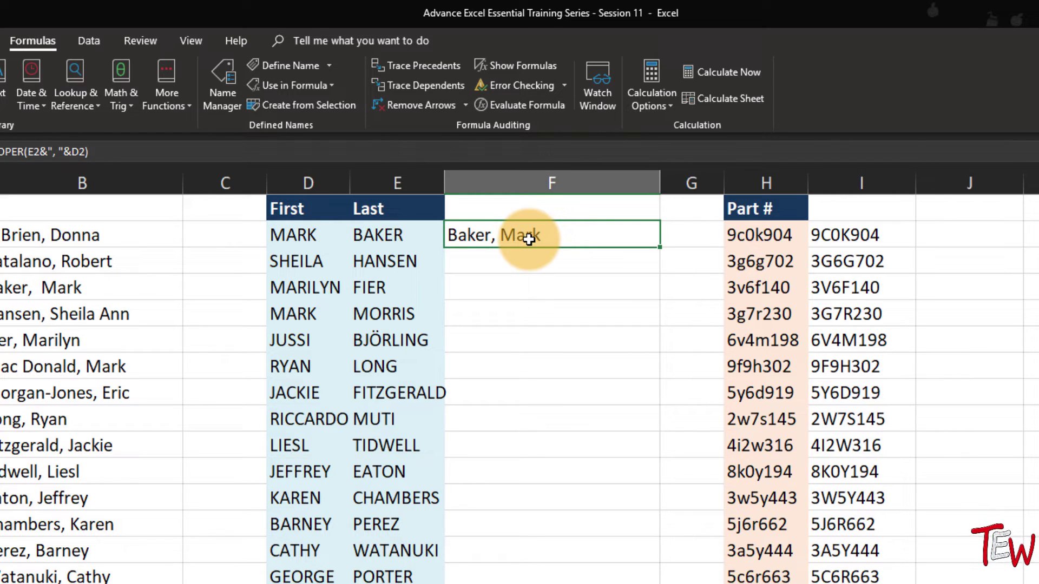
double_click(528, 238)
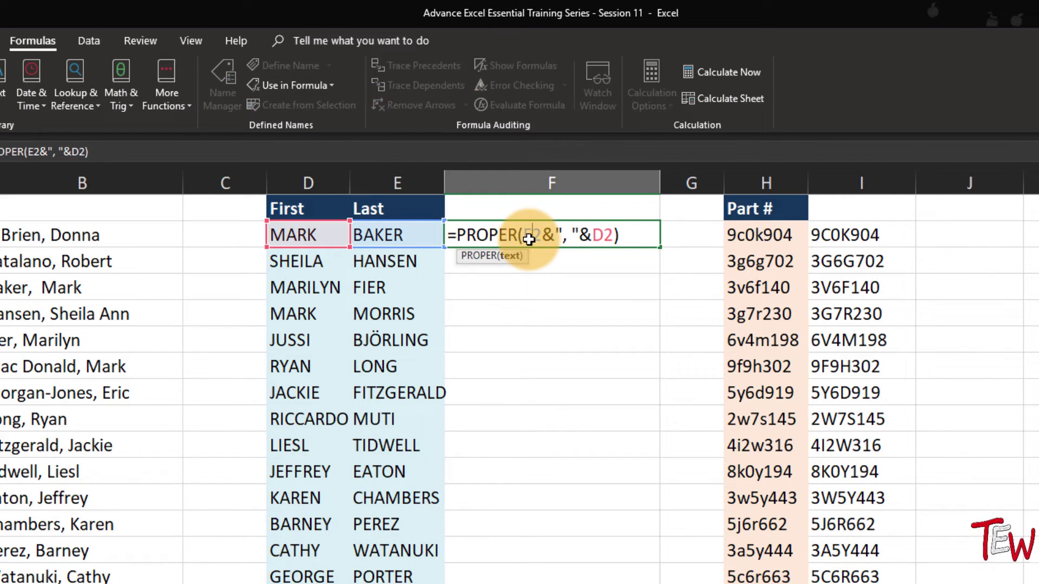
key(Escape)
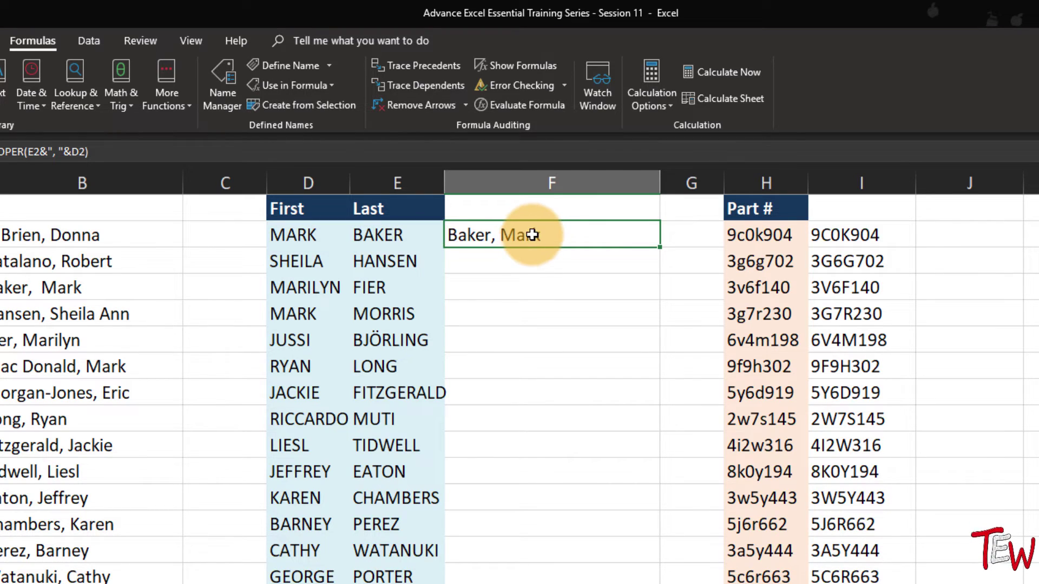
double_click(532, 237)
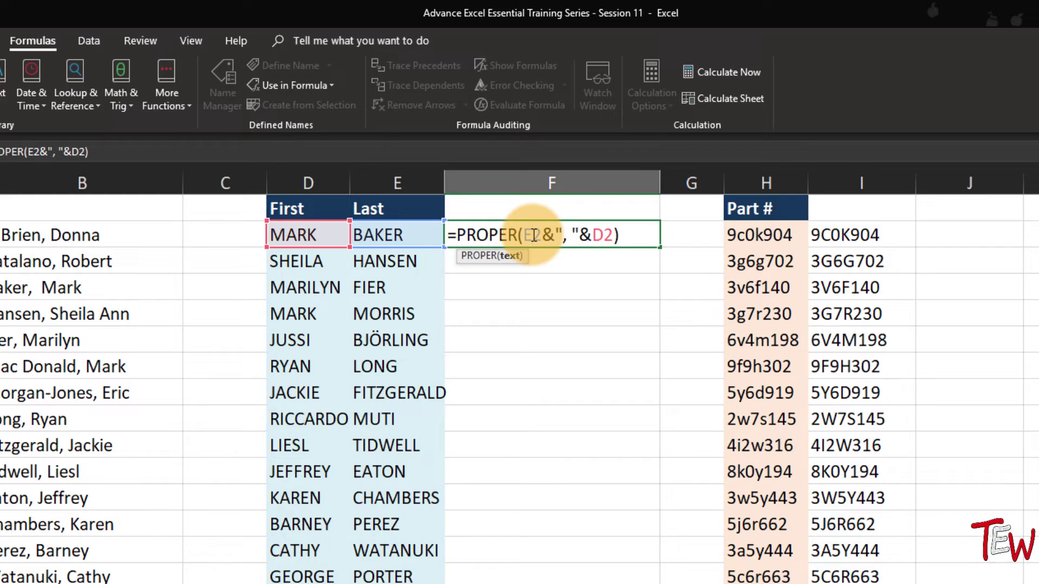
key(Escape)
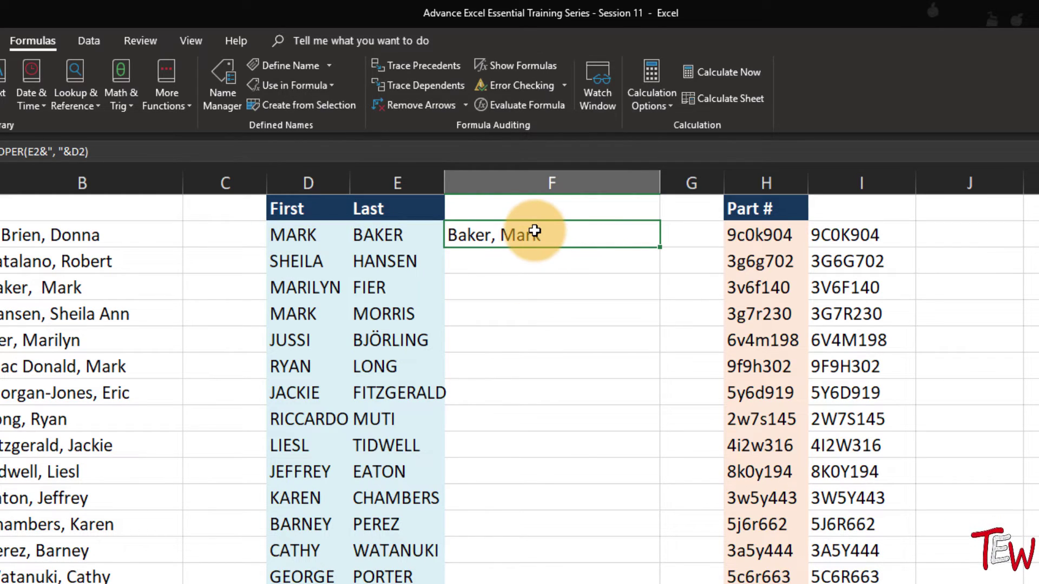
key(Delete)
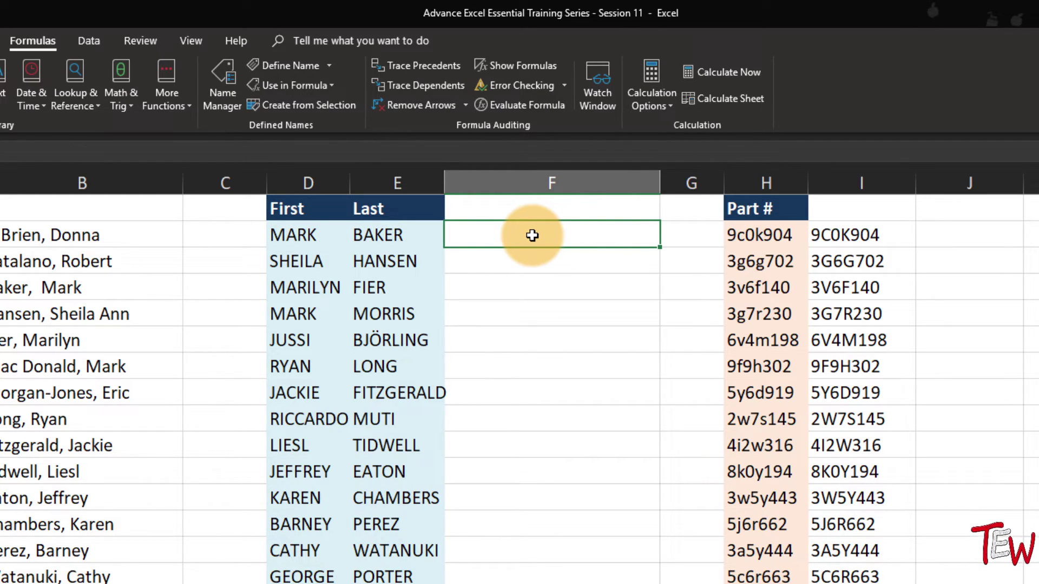
text(Baker, Mark)
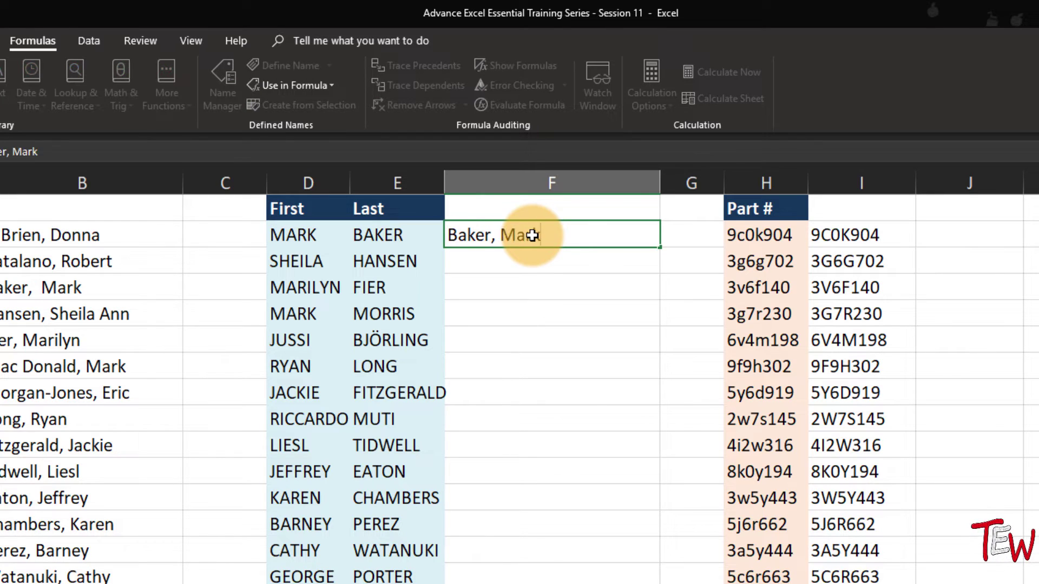
key(ctrl+Return)
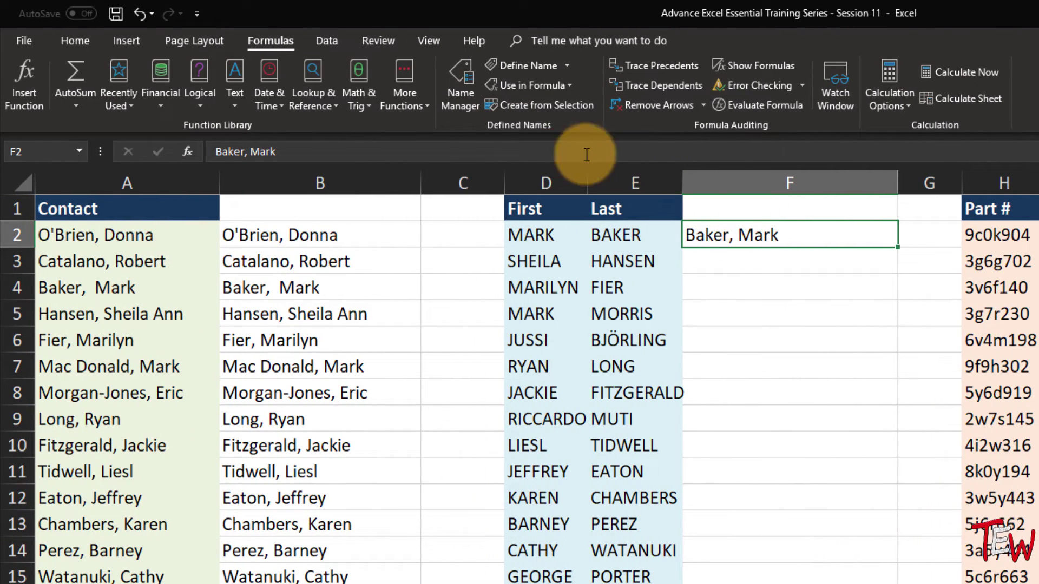
click(333, 47)
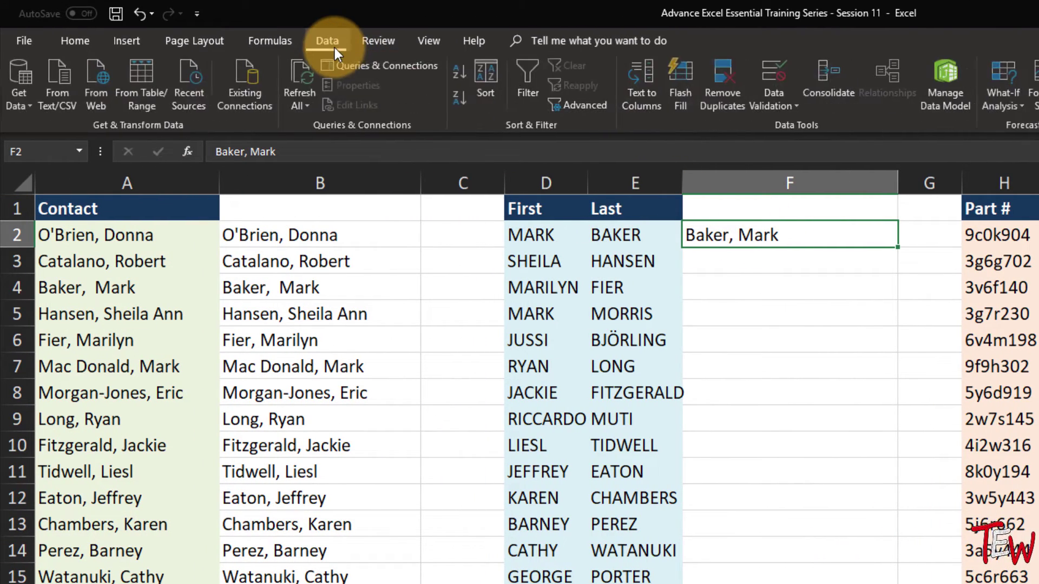
click(686, 73)
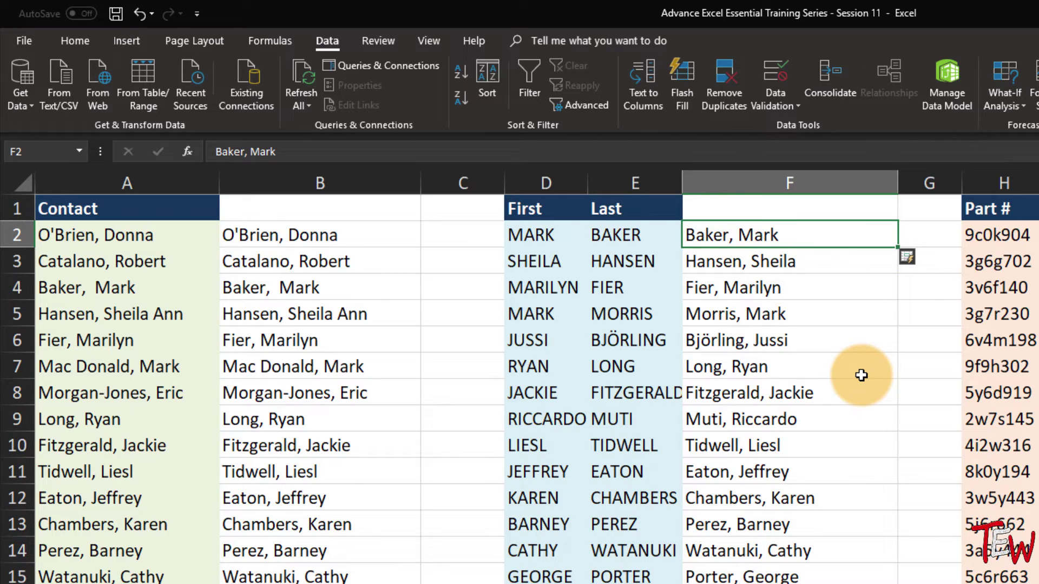
click(363, 239)
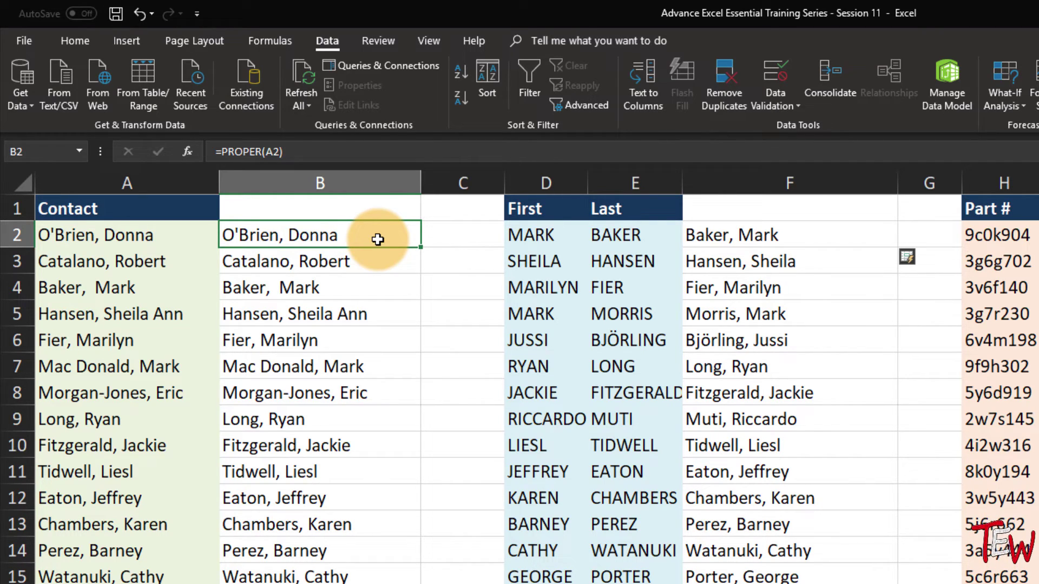
click(354, 177)
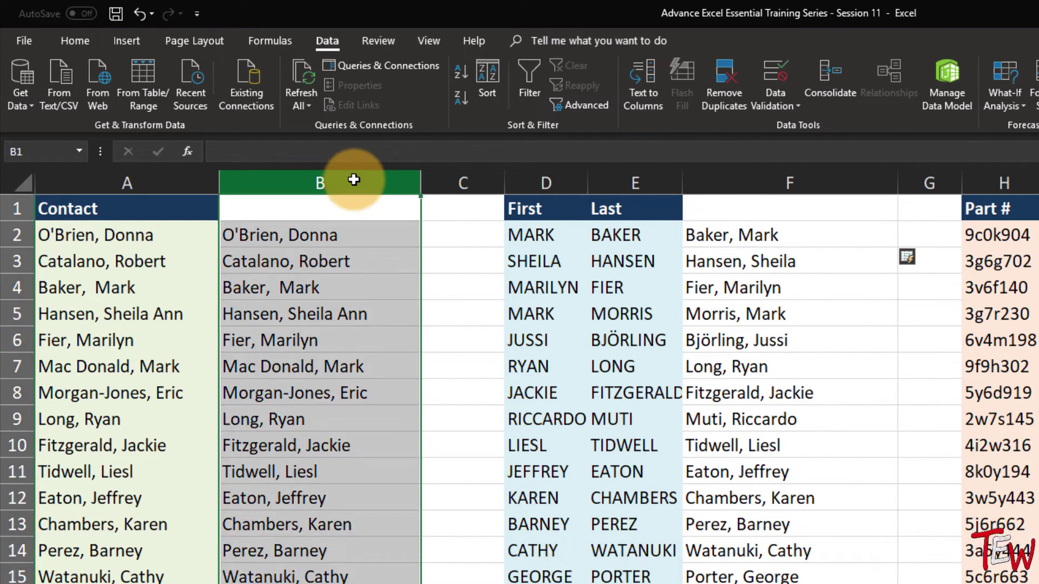
key(Delete)
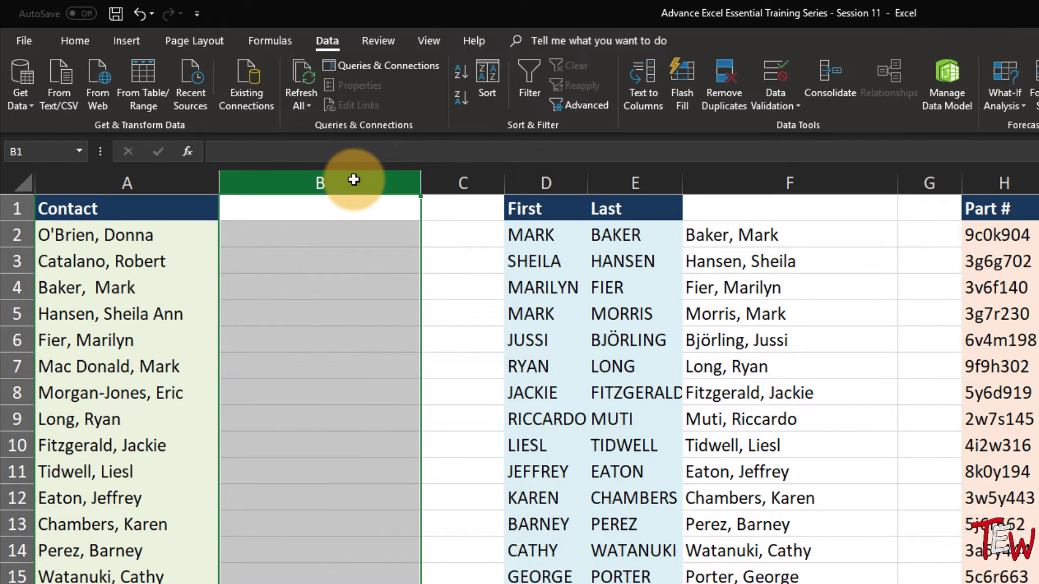
click(325, 236)
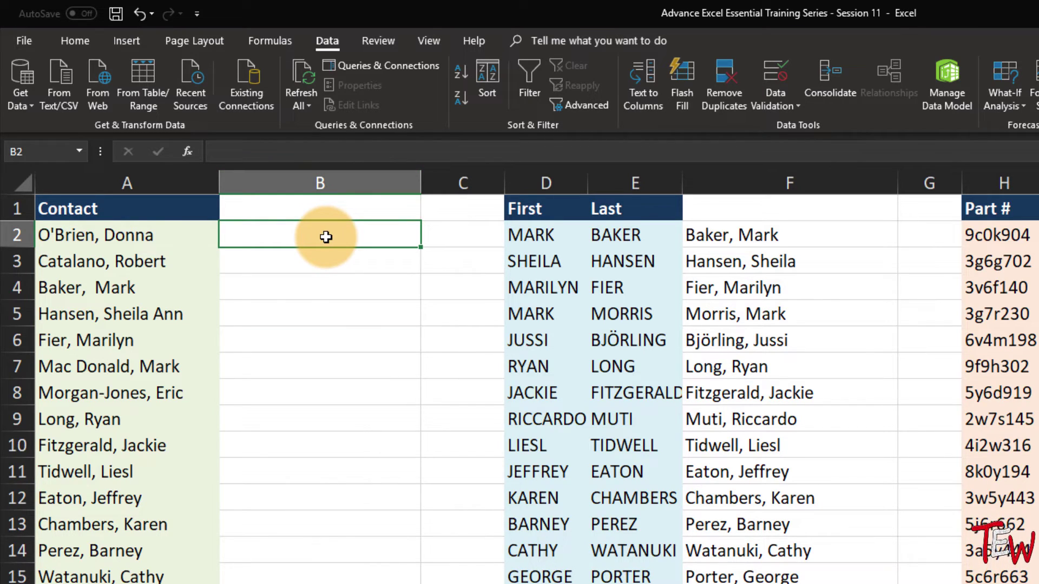
text(D)
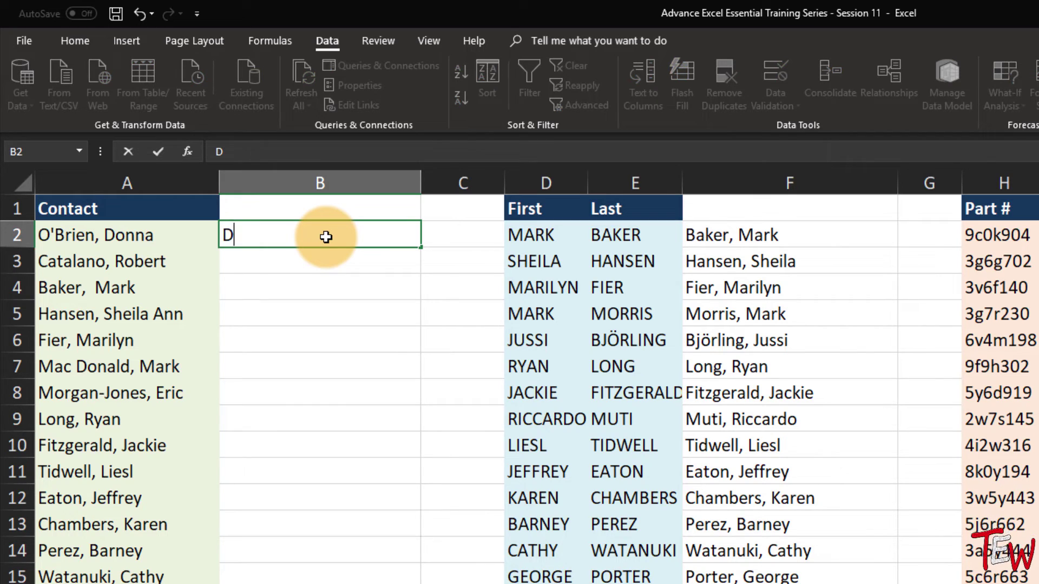
text(ONNA O'BRIEN)
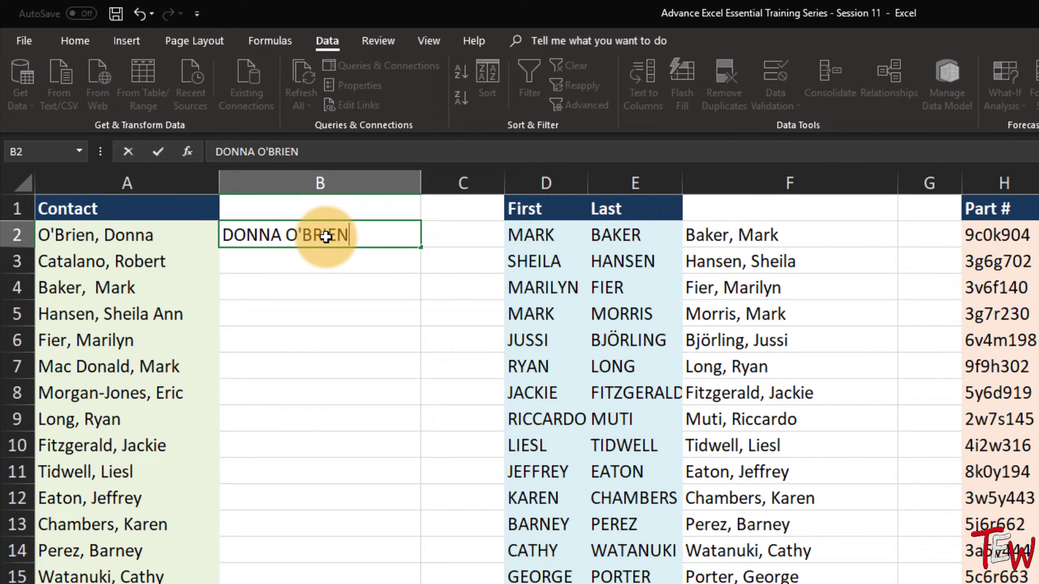
key(ctrl+Return)
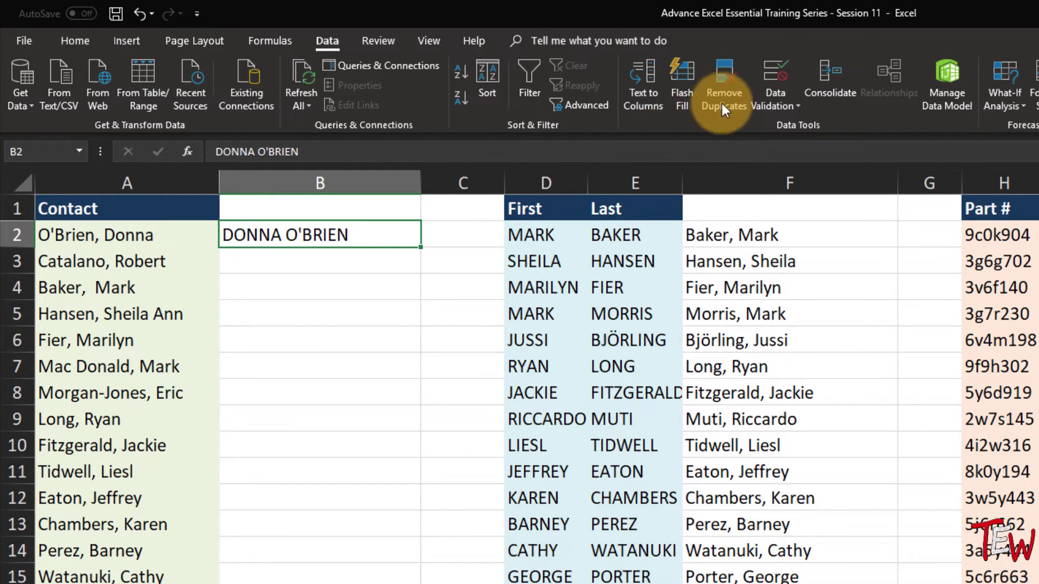
click(680, 93)
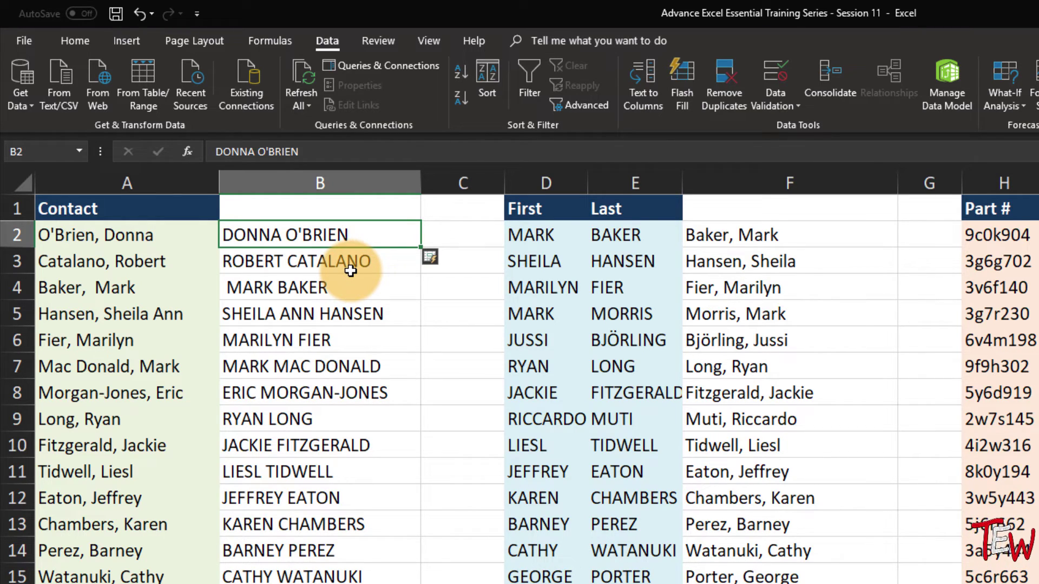
click(164, 286)
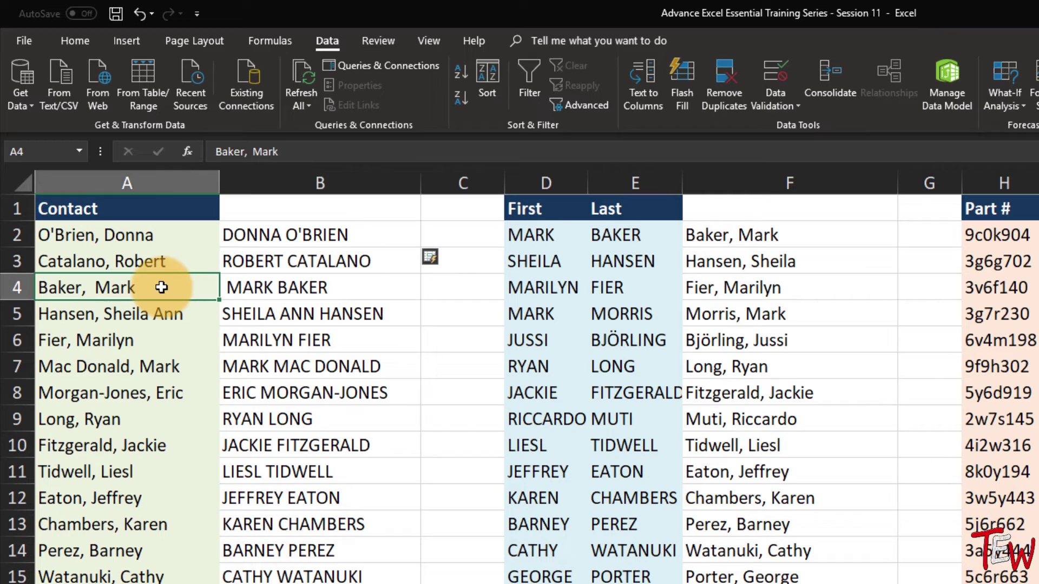
double_click(250, 288)
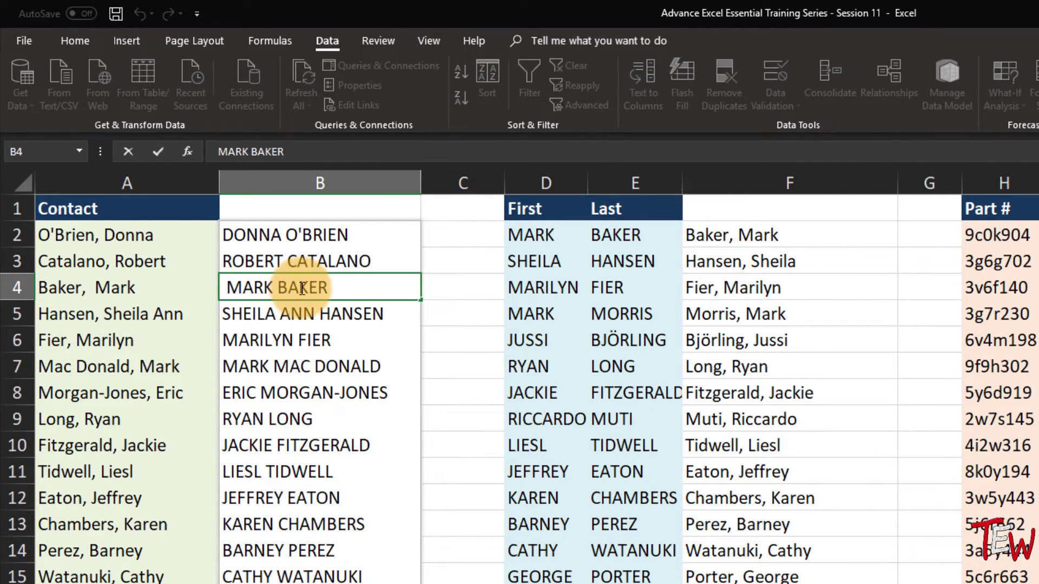
click(301, 310)
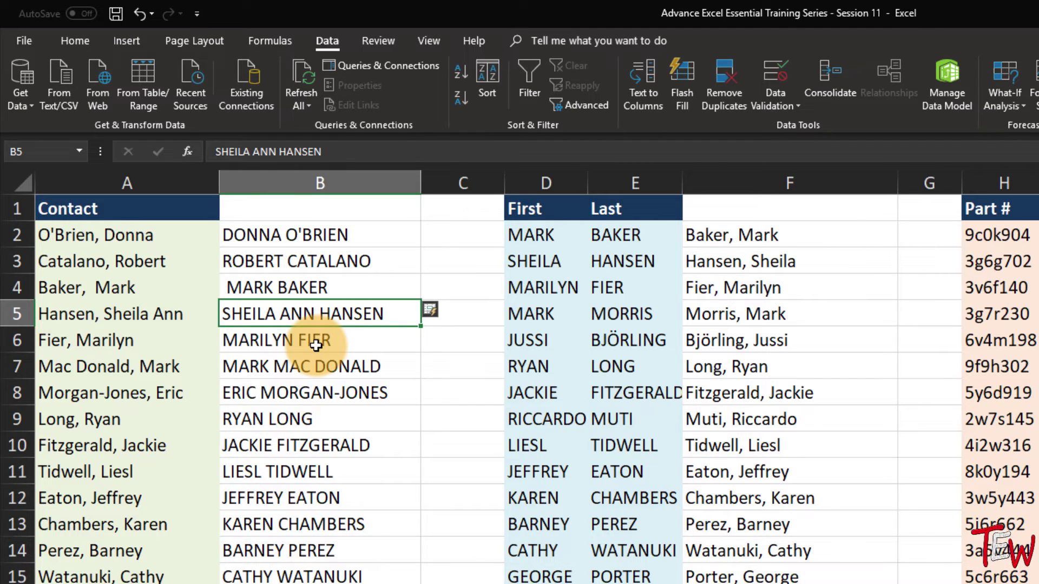
click(316, 345)
Step: Switch to the REPLACE/SUBSTITUTE sheet of 3384-RH-87-style codes and select B3, leaving Find & Select unused
click(365, 239)
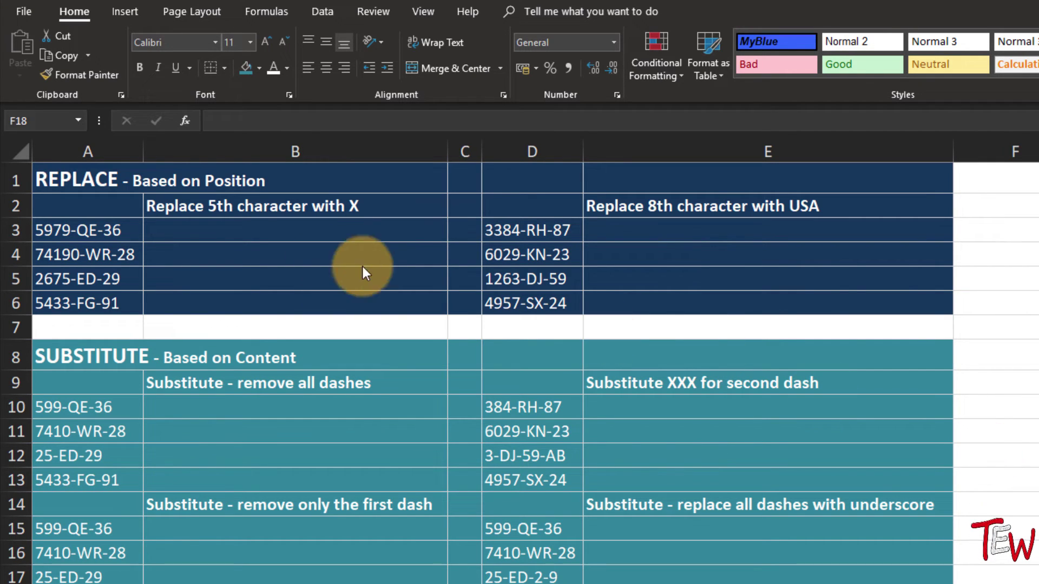
click(298, 232)
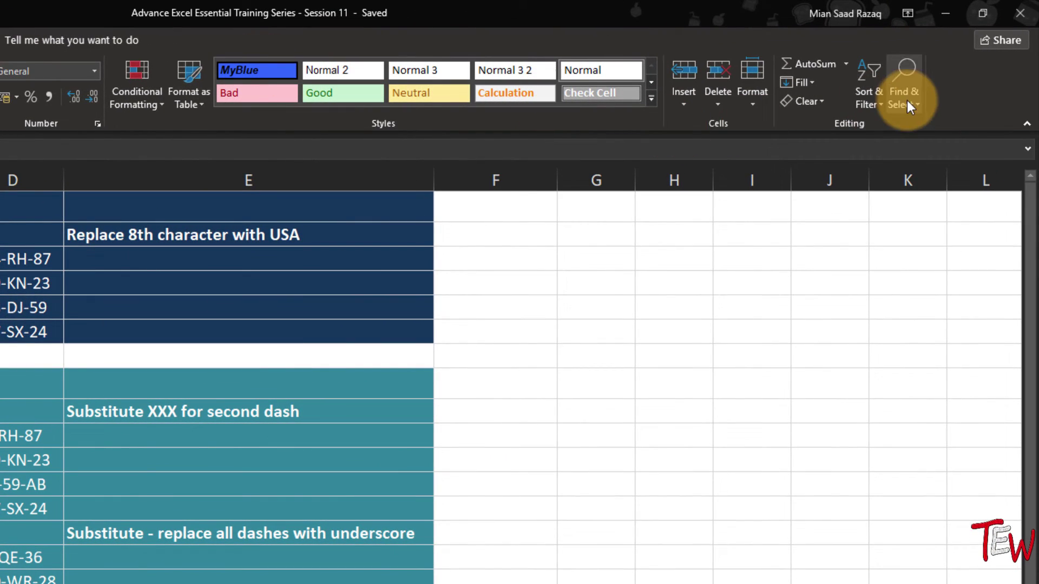
click(908, 101)
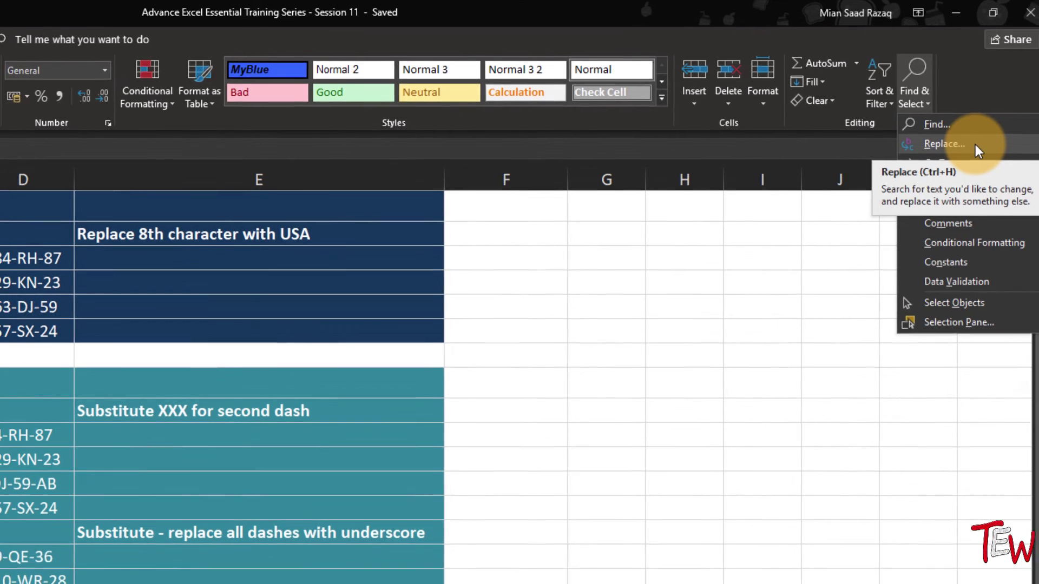
key(Escape)
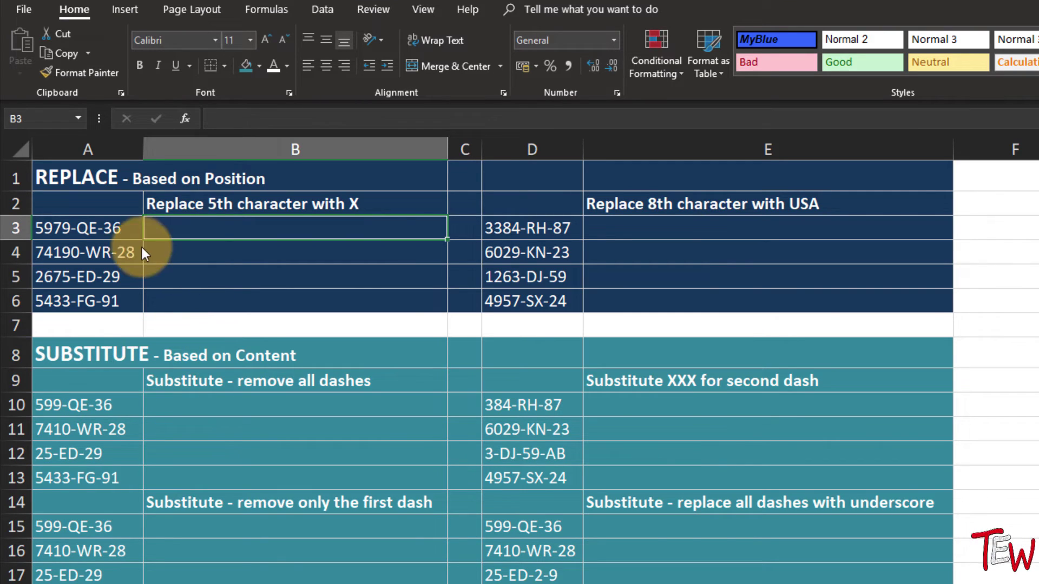
Step: Enter =REPLACE(A3,5,1,"x") in B3 to swap the 5th character for x
click(102, 203)
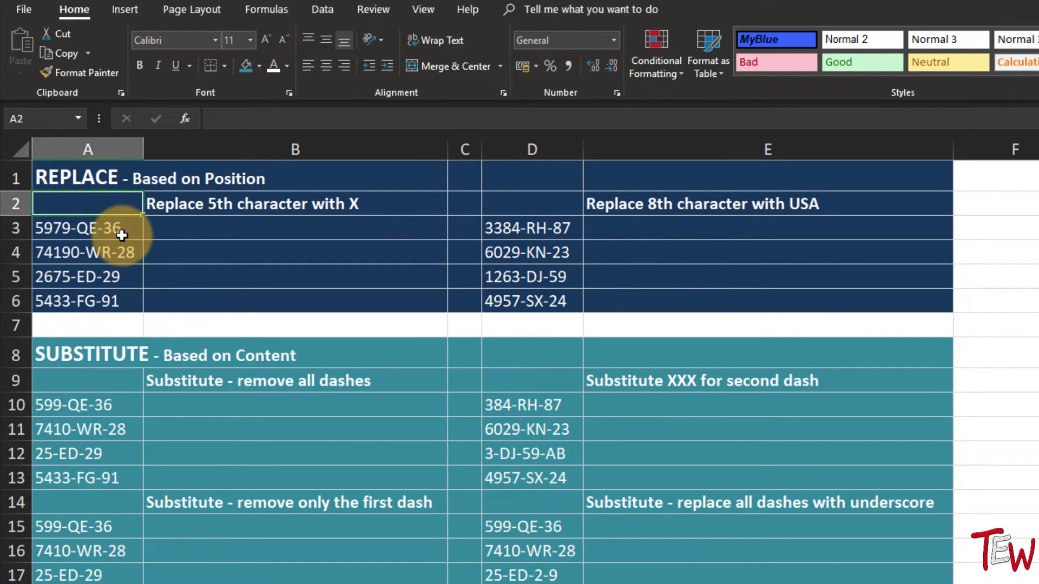
drag(118, 230, 118, 311)
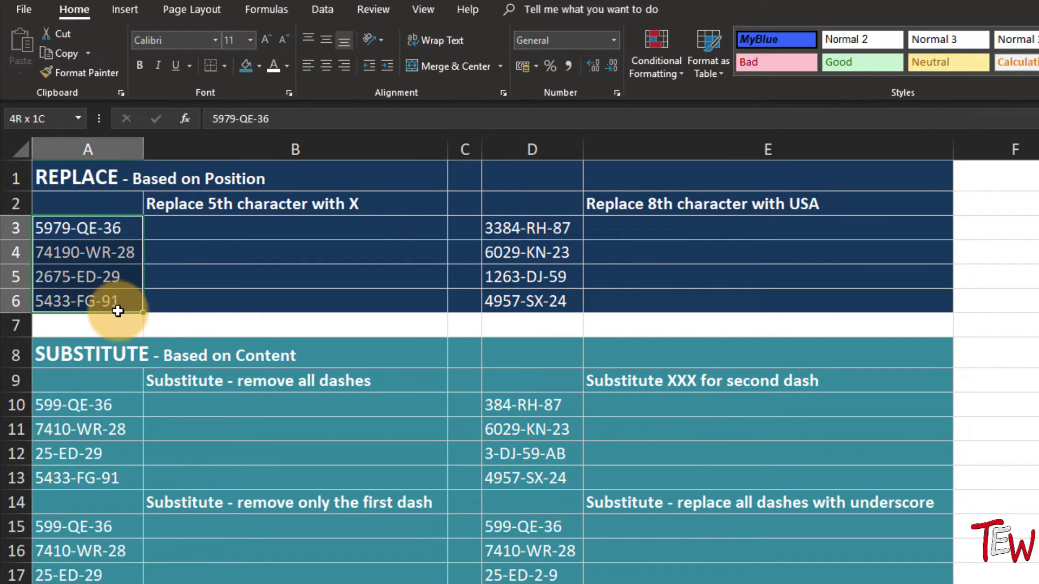
click(296, 226)
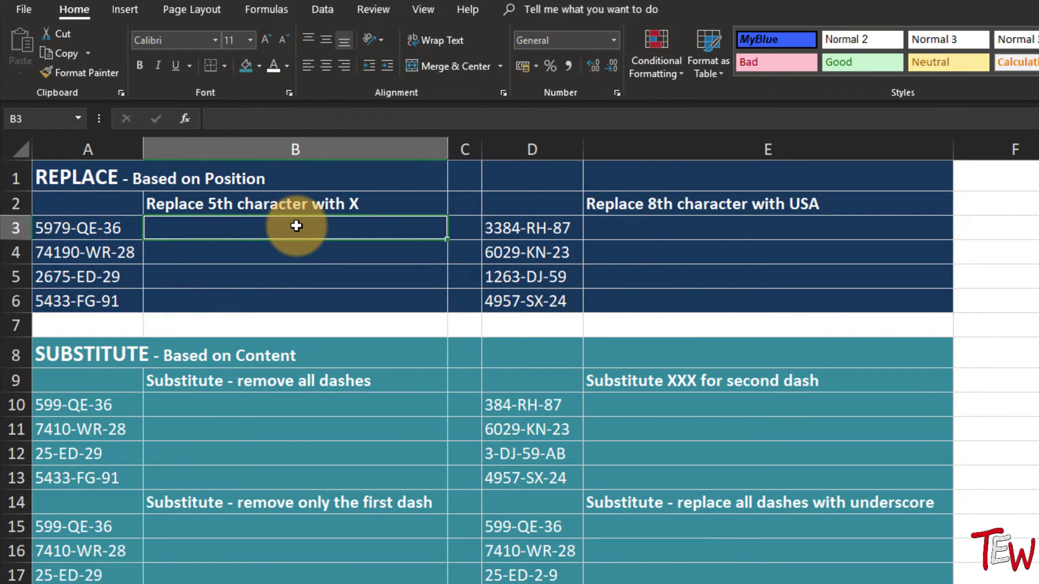
text(=REPLACE()
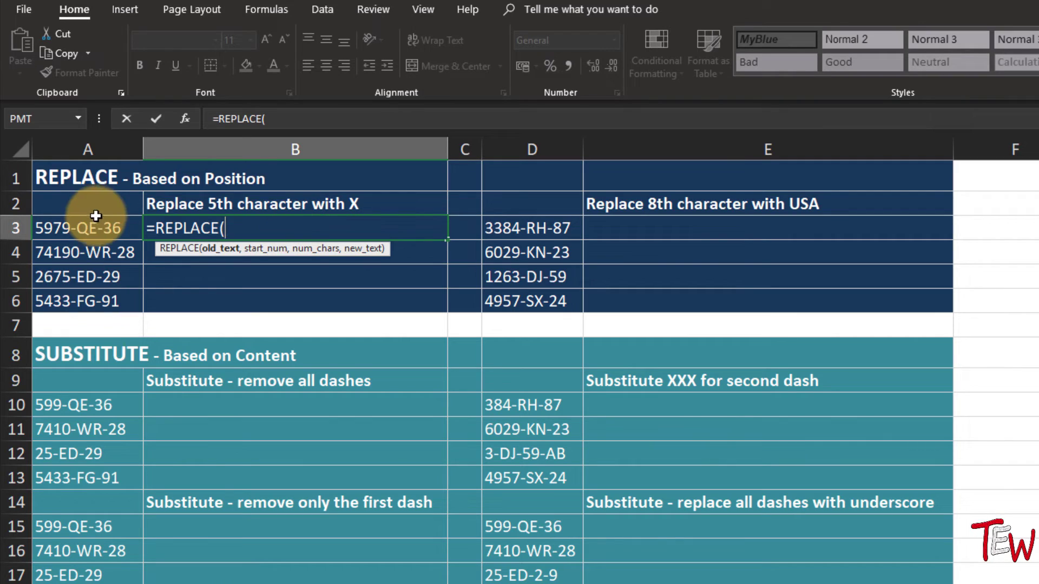
click(96, 216)
text(,)
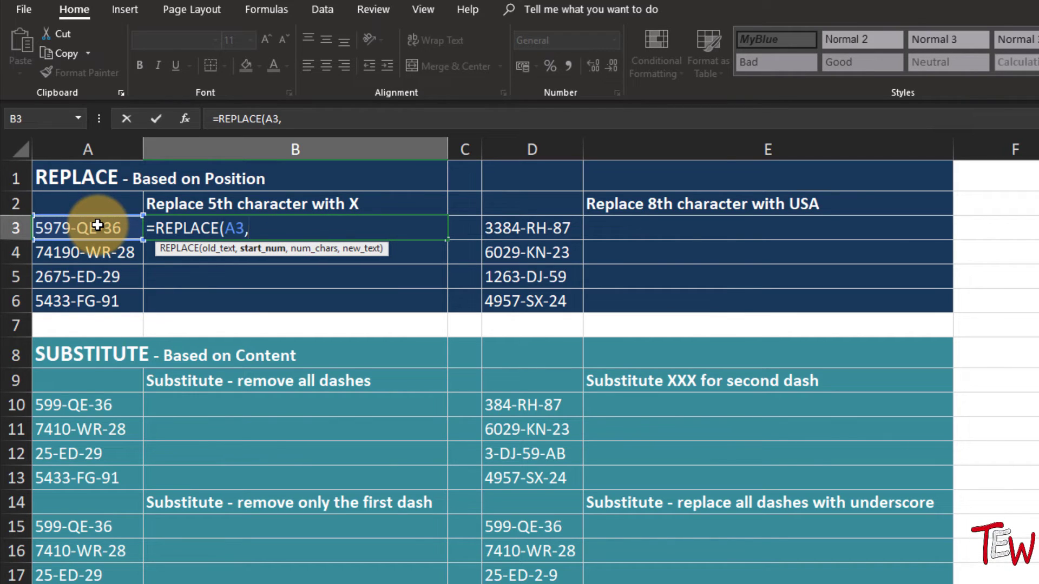
text(5,1)
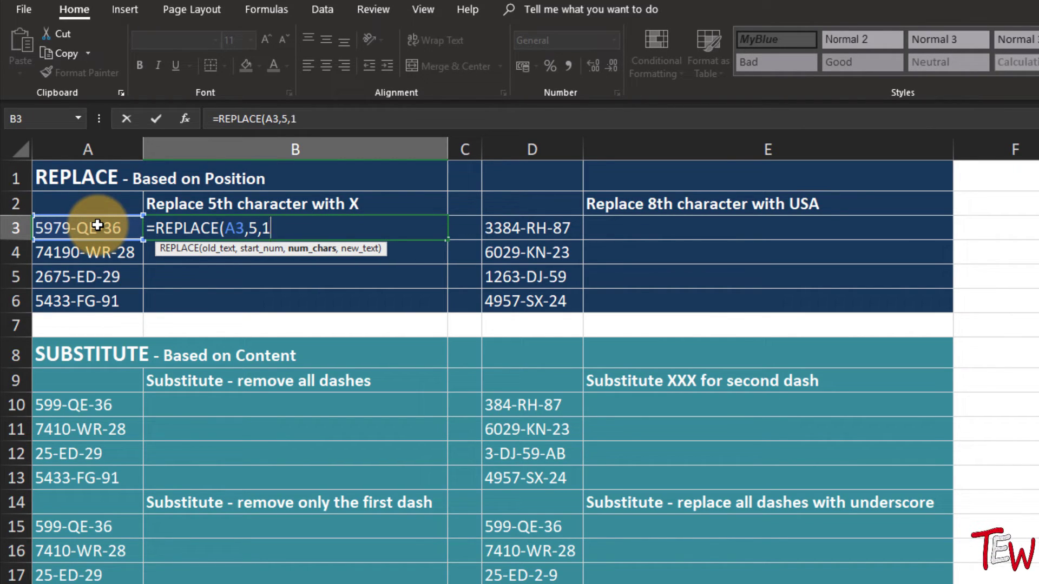
text(,)
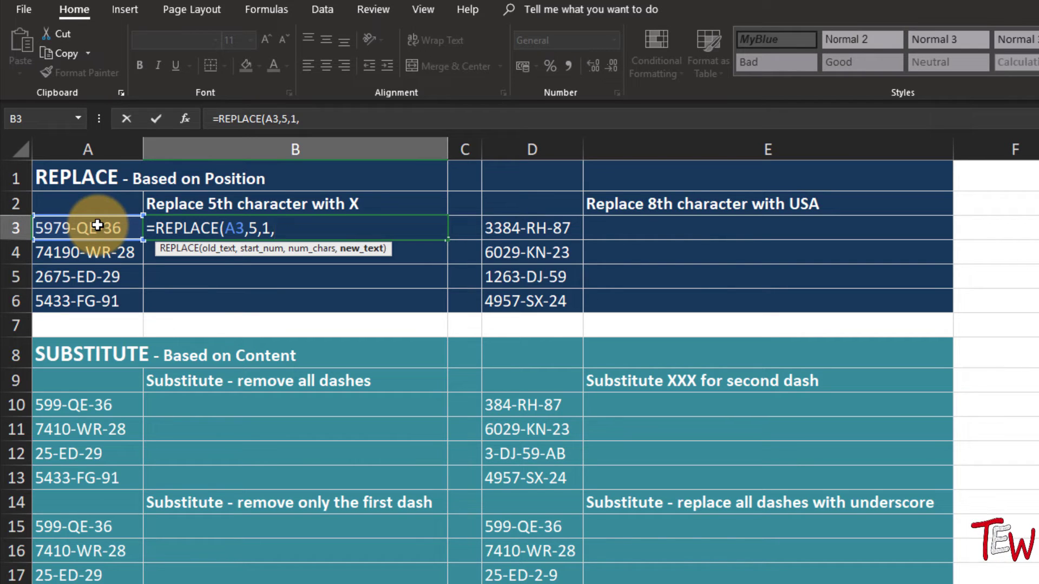
text(")
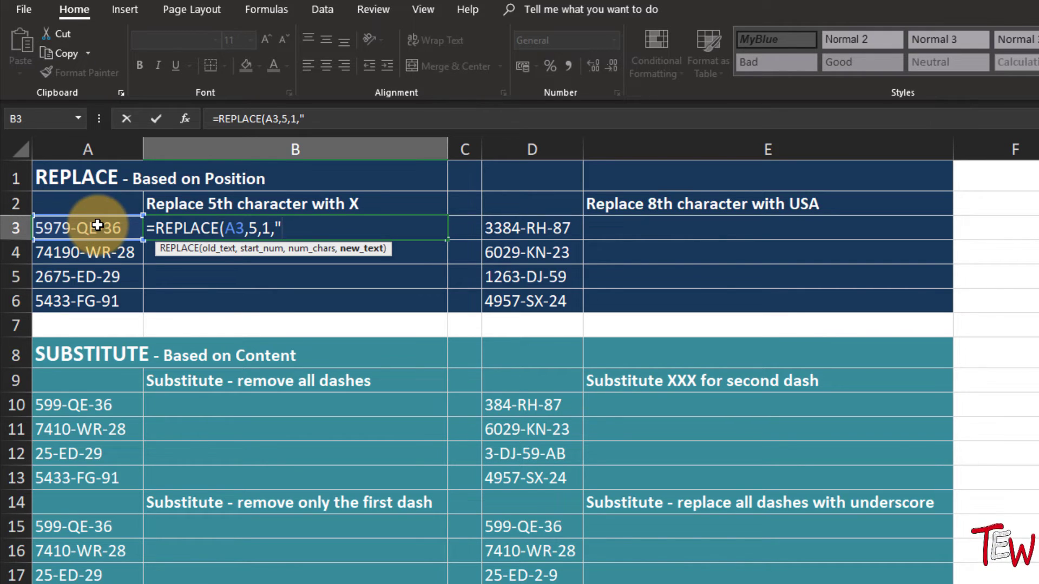
text(x"))
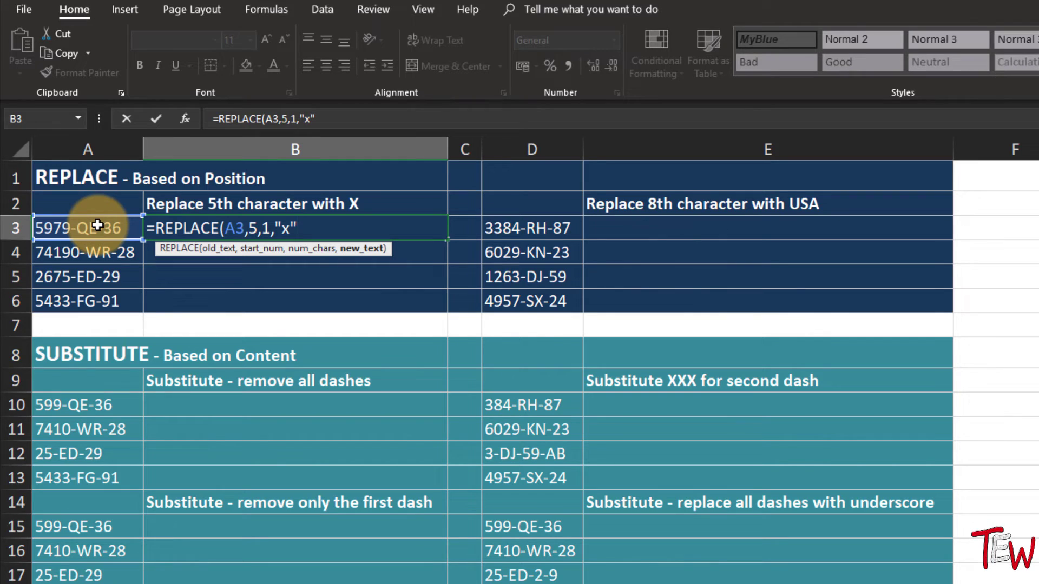
click(97, 225)
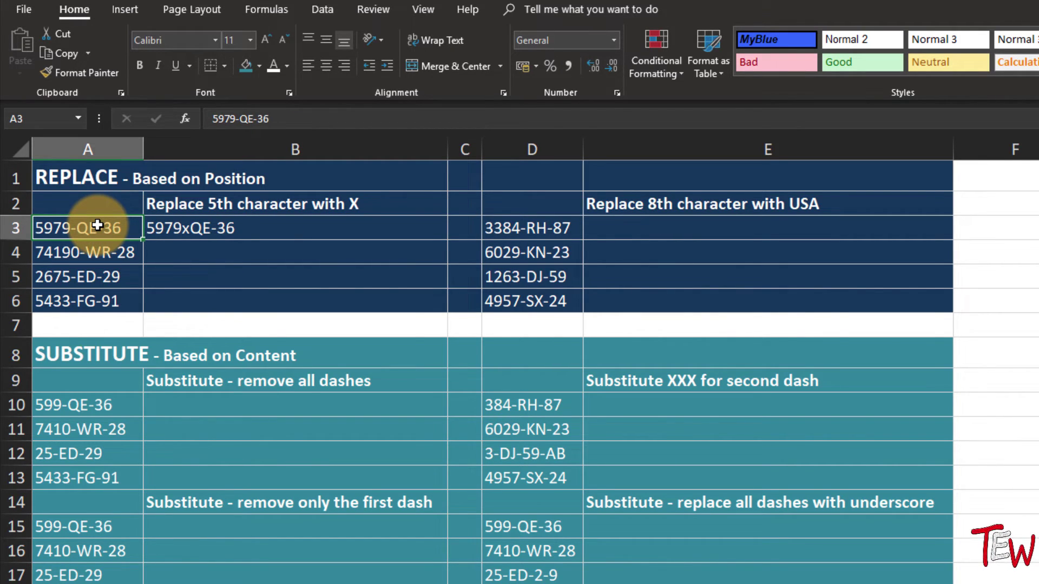
Step: Fill the B3 REPLACE formula down through B6
click(203, 249)
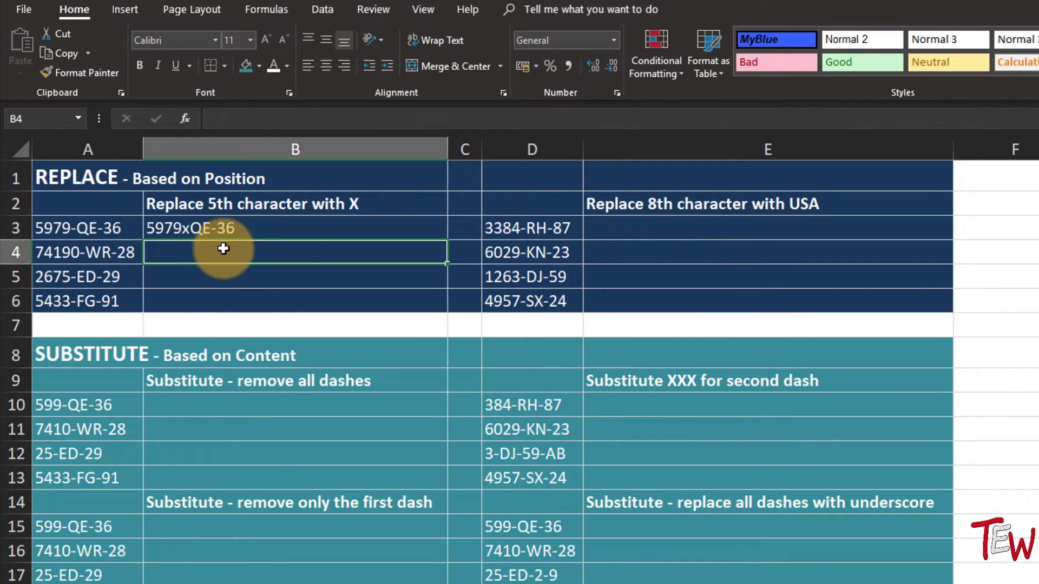
click(430, 226)
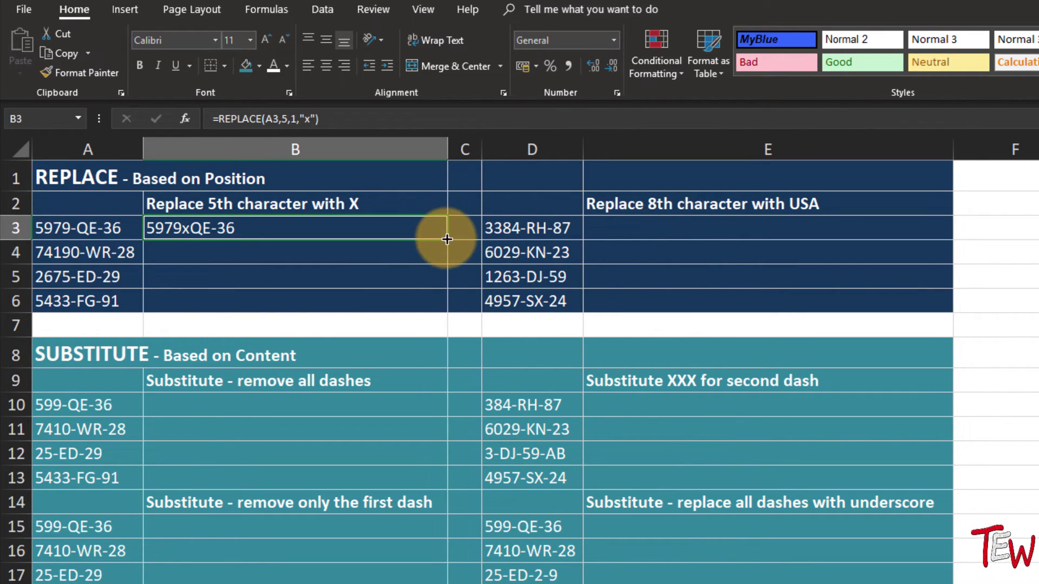
drag(446, 238, 440, 261)
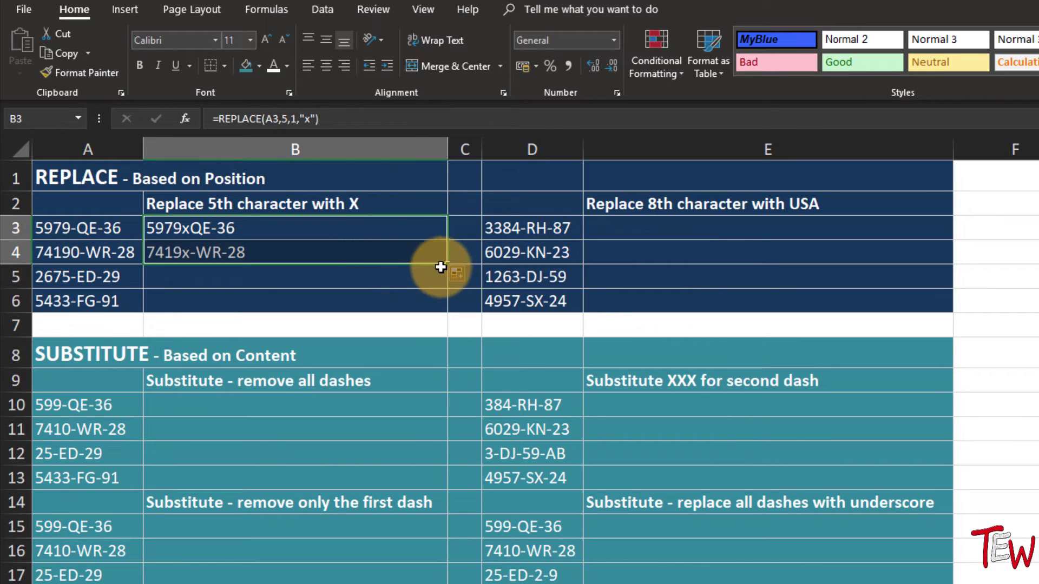
drag(441, 273, 441, 310)
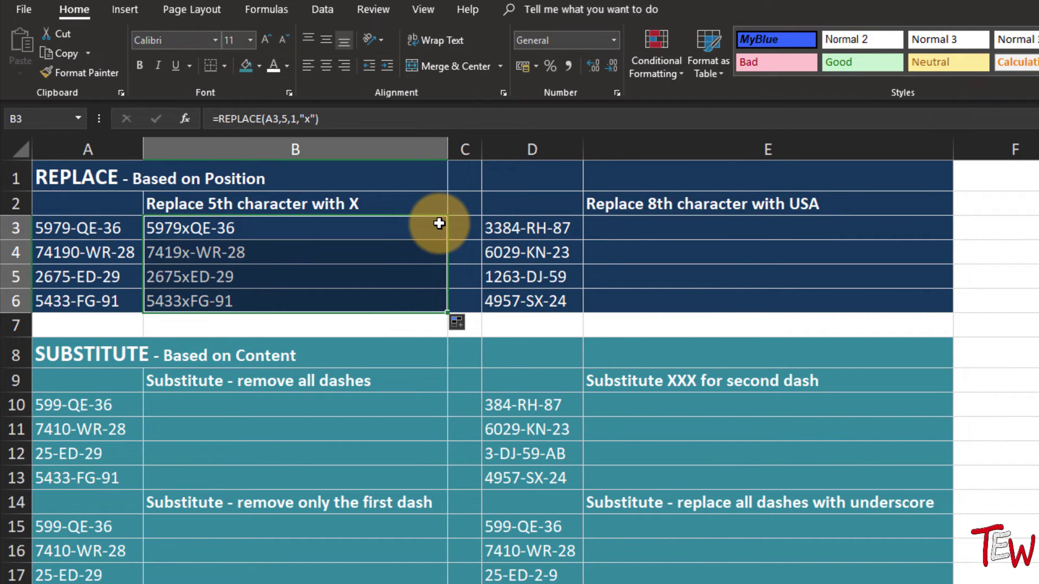
Step: Move the B3 result over to E3 and open it for editing
click(395, 231)
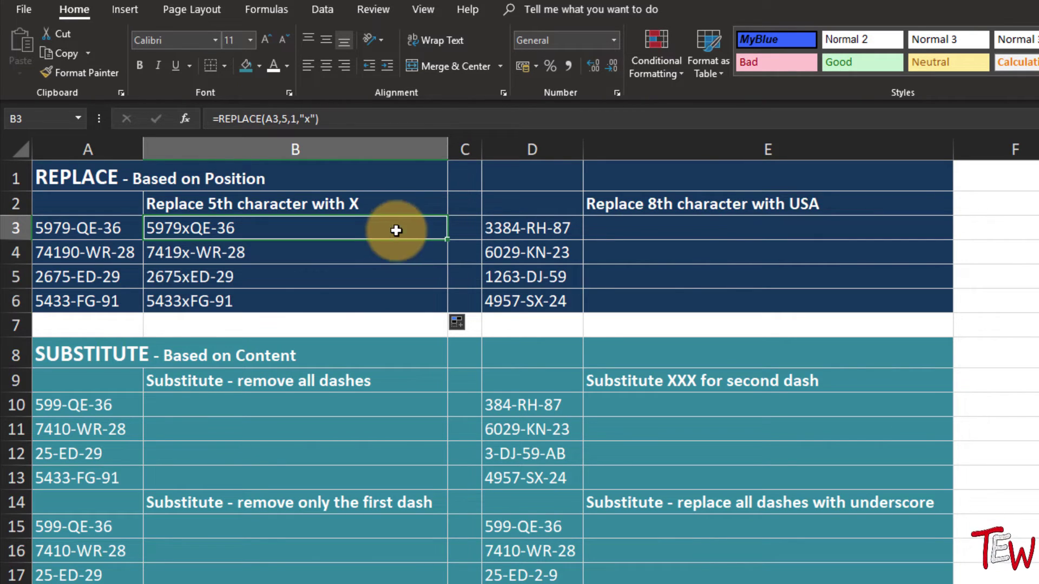
drag(404, 238, 631, 234)
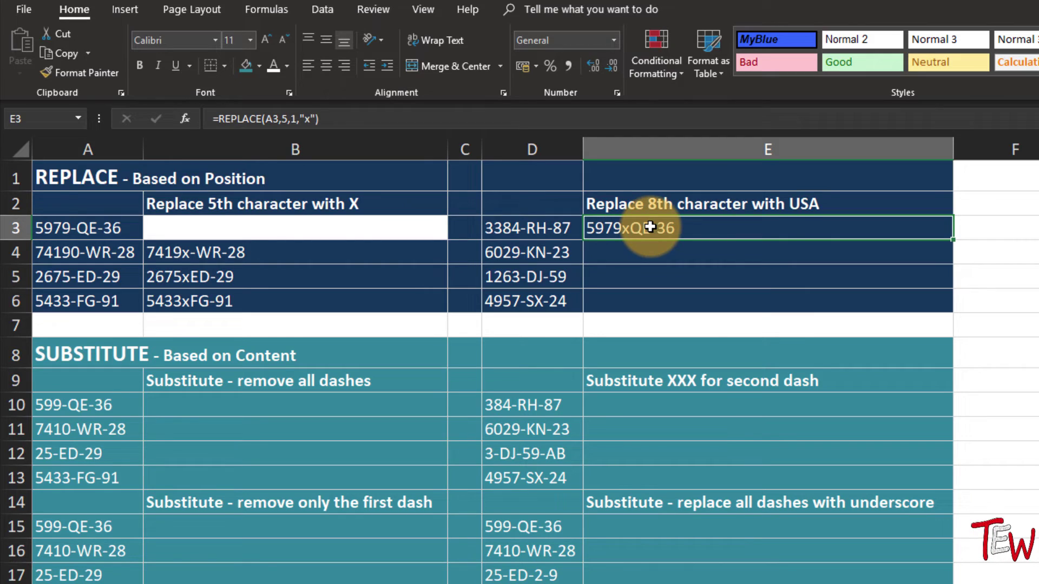
double_click(671, 230)
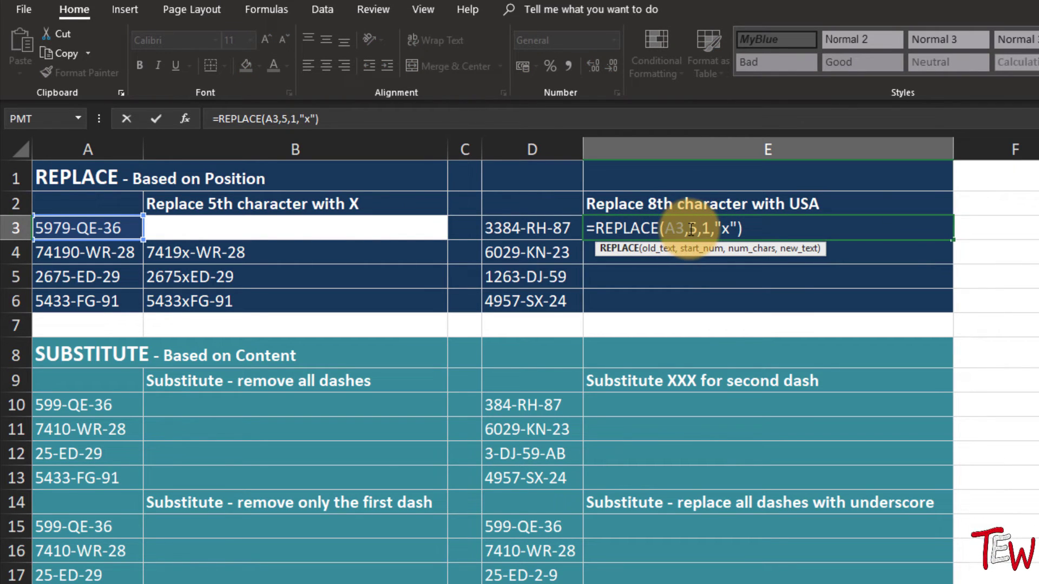
Step: Edit E3 to =REPLACE(D3,8,1,"USA") so the 8th character becomes USA
click(676, 235)
key(BackSpace)
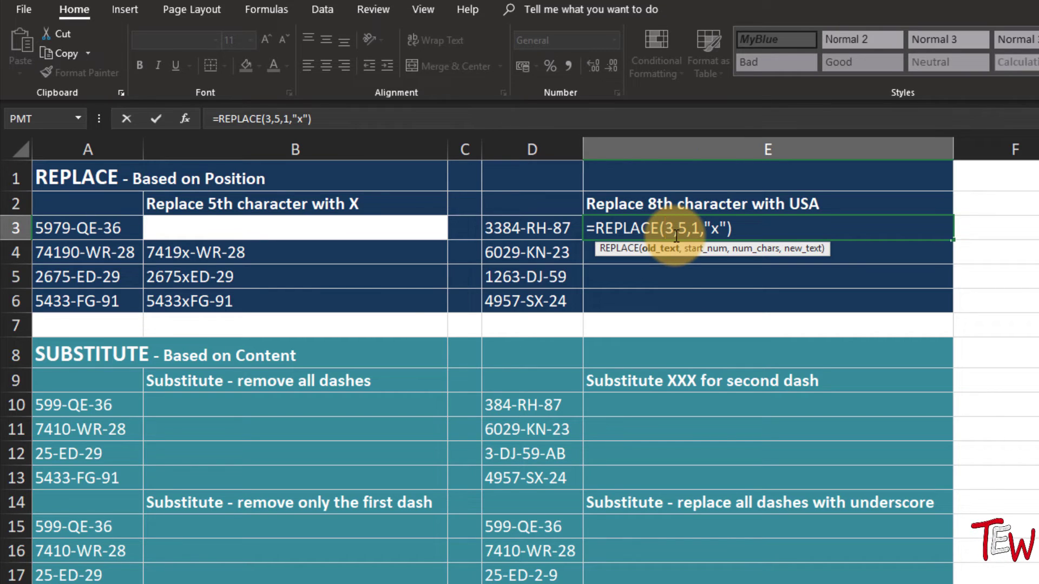
text(D)
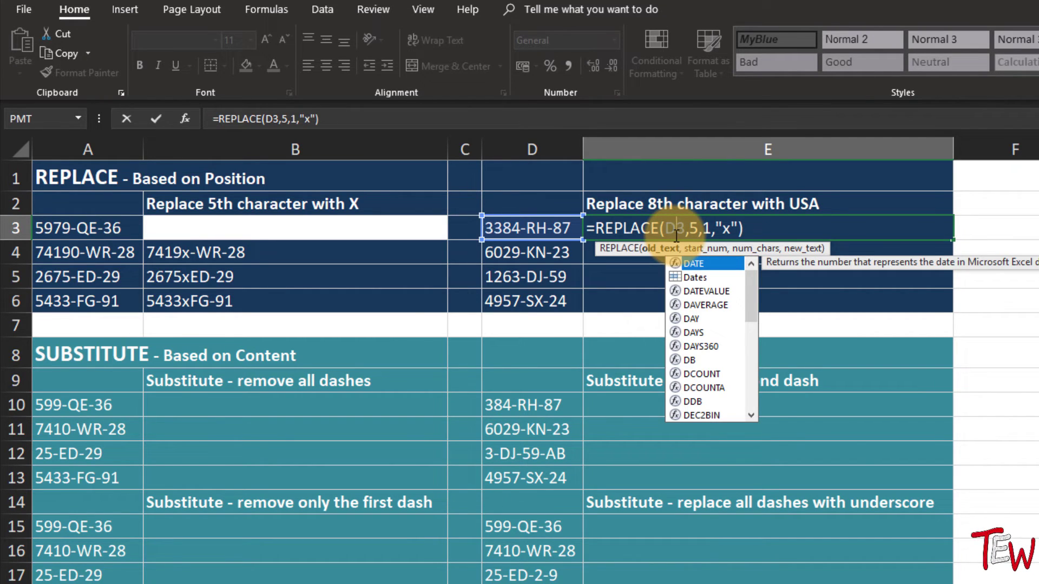
click(730, 229)
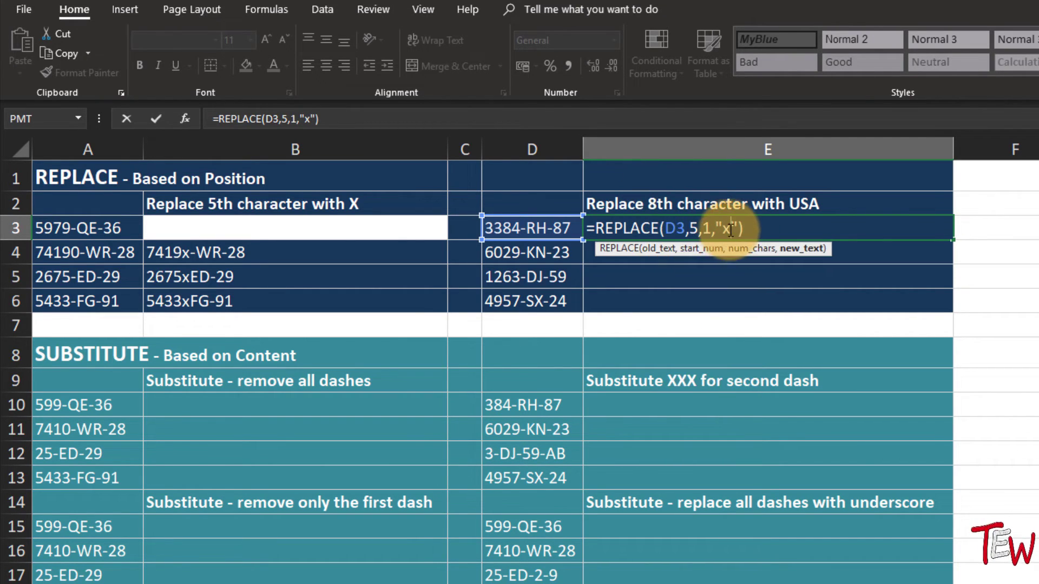
key(BackSpace)
text(X)
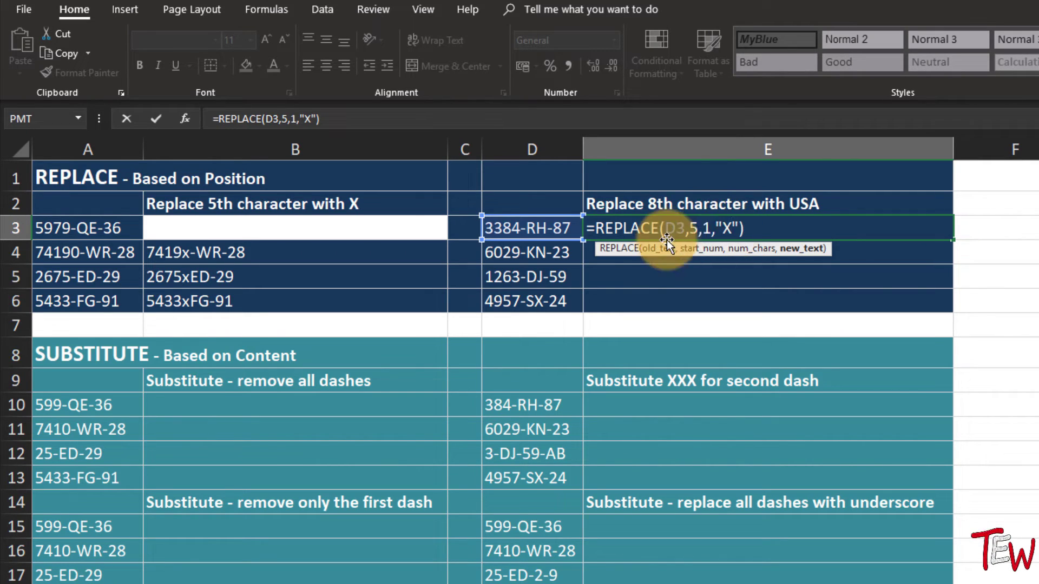
click(698, 228)
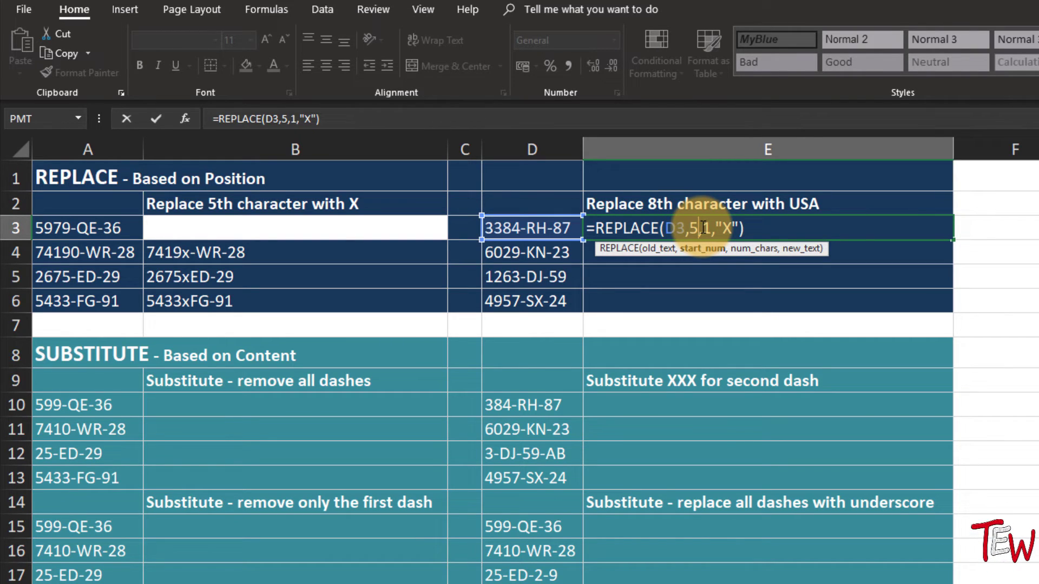
key(BackSpace)
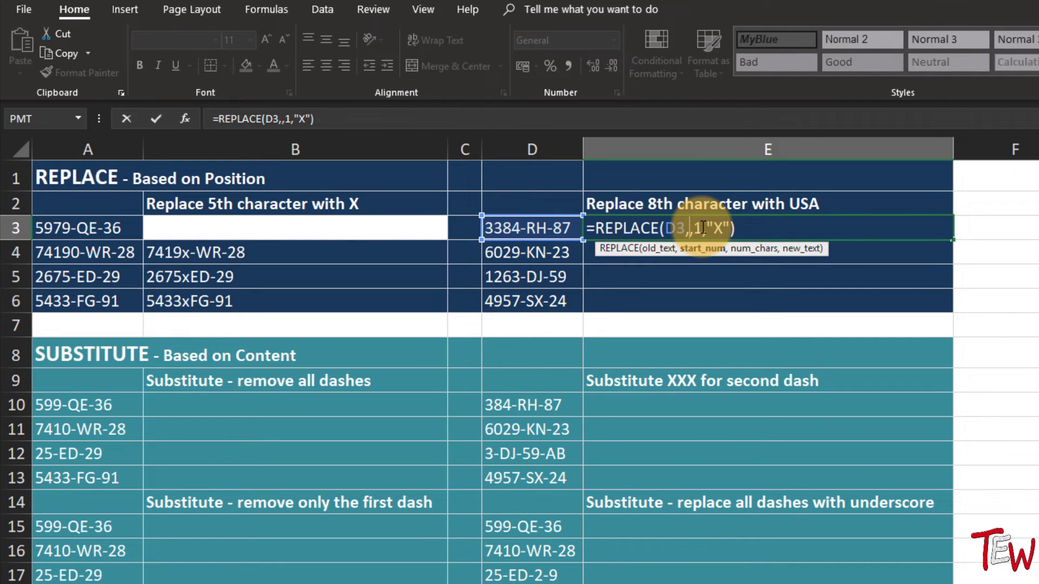
text(8)
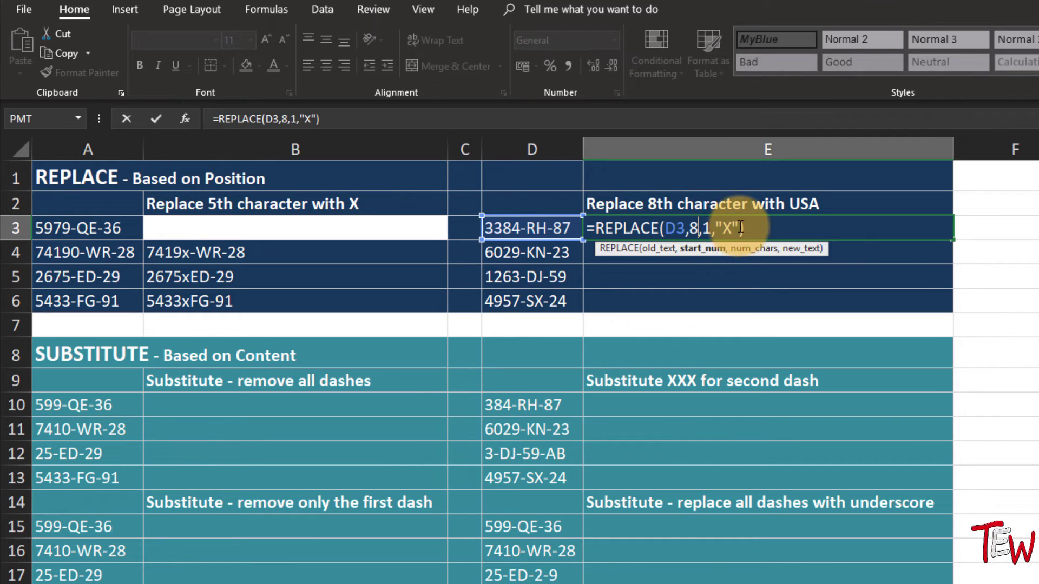
click(735, 230)
key(BackSpace)
text(USA)
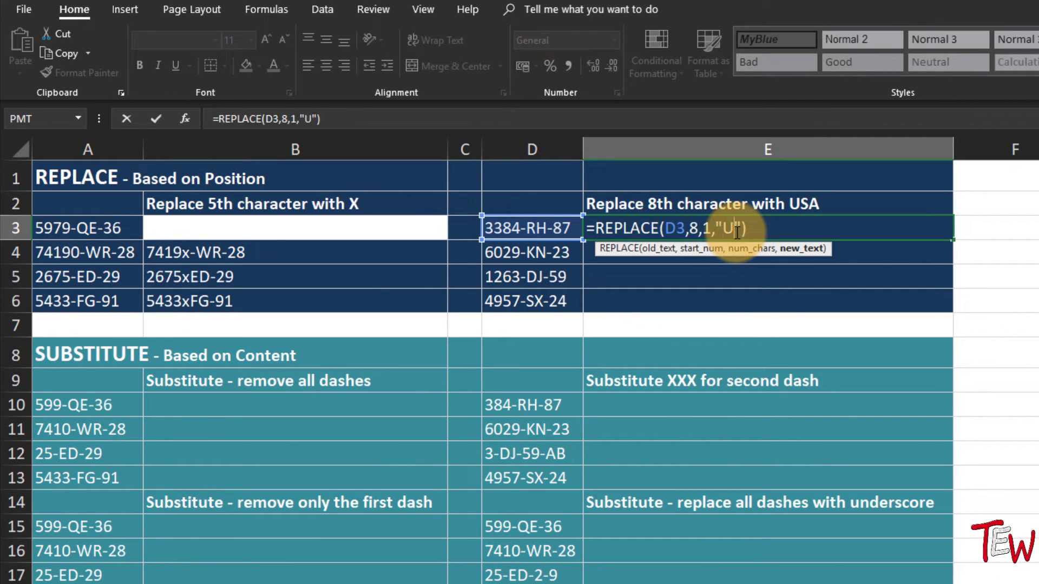
key(Return)
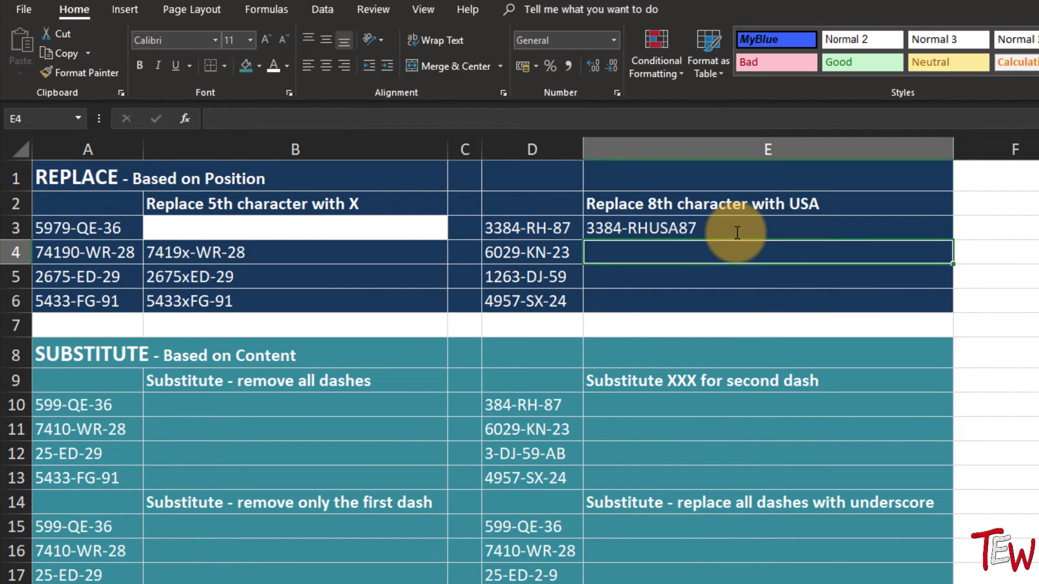
Step: Fill the E3 formula down to E6 and check the copy in E4
click(730, 223)
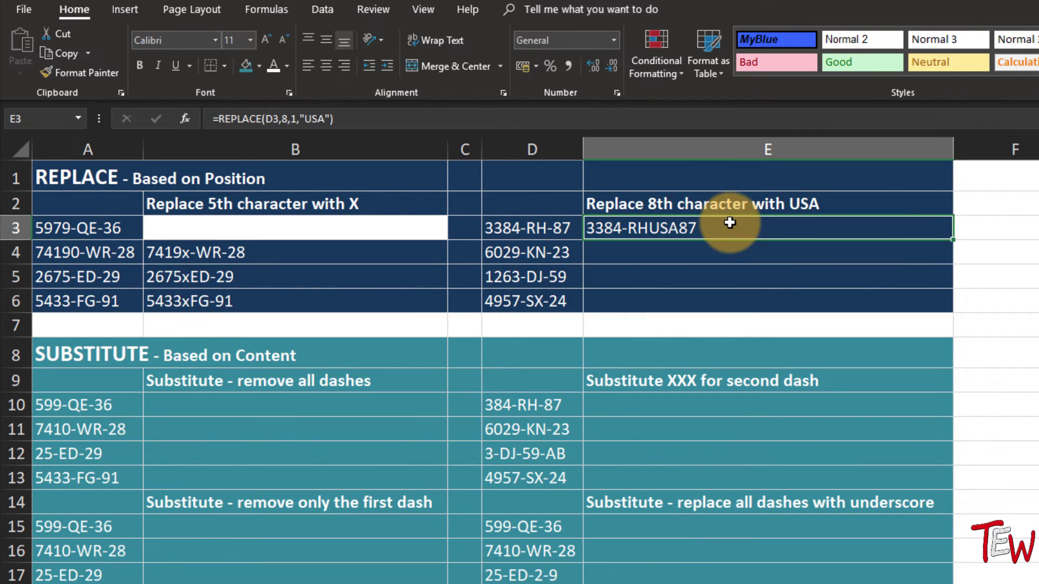
double_click(951, 238)
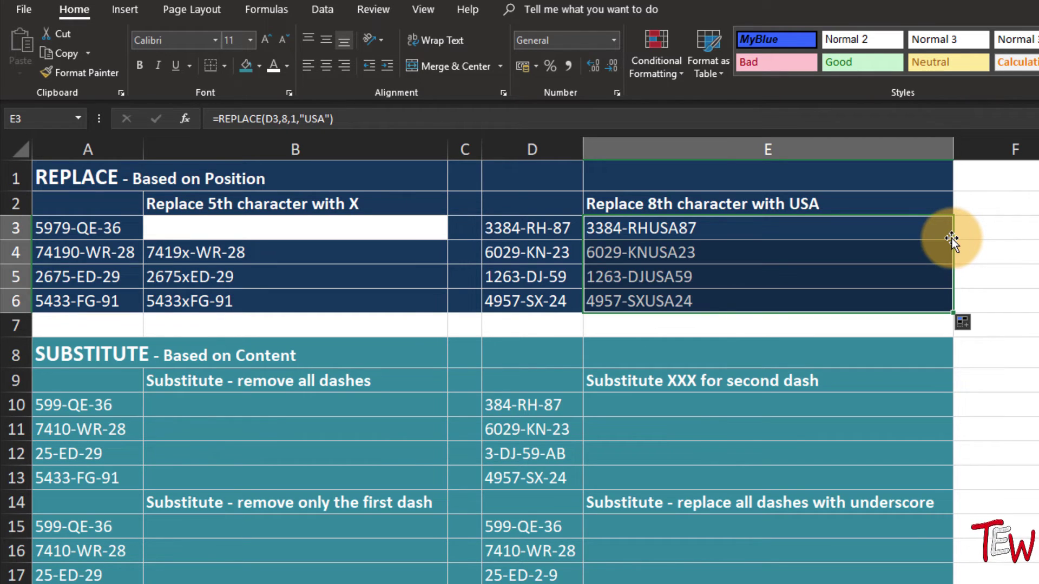
click(806, 261)
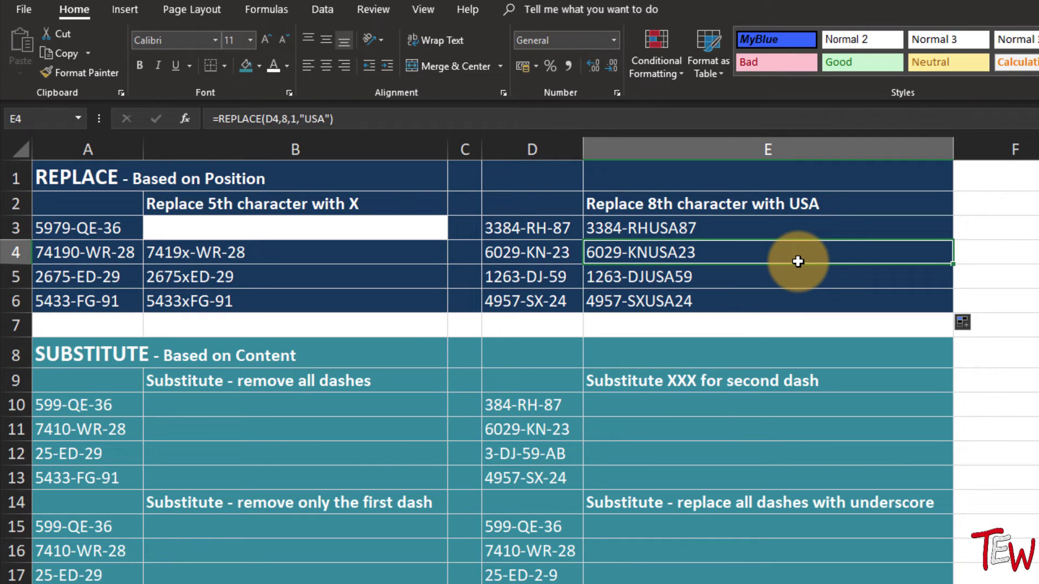
key(Left)
key(Left)
key(Left)
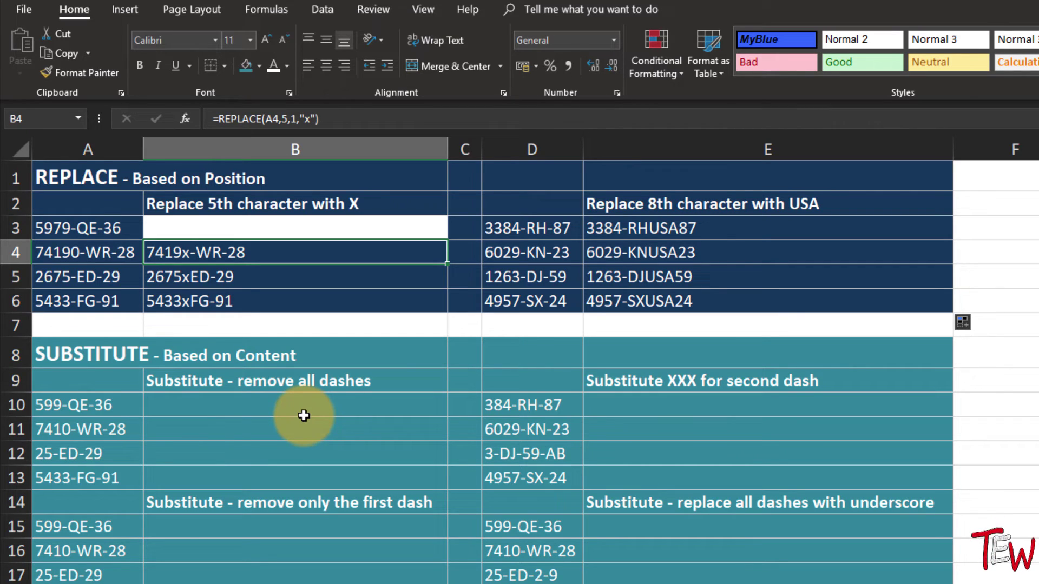
Step: Enter =SUBSTITUTE(A10,"-","") in B10 to strip all dashes
click(261, 410)
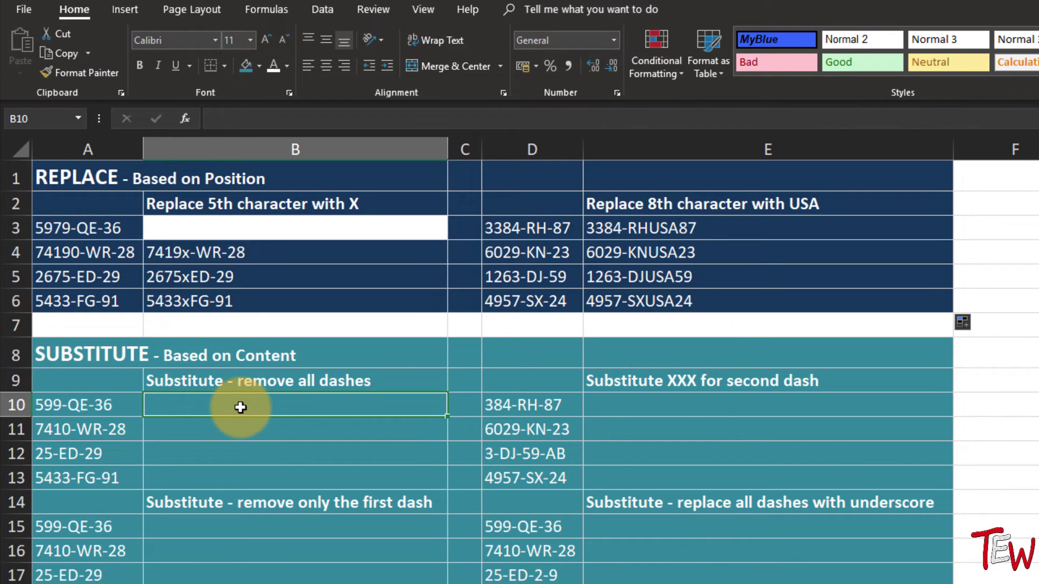
text(=sub)
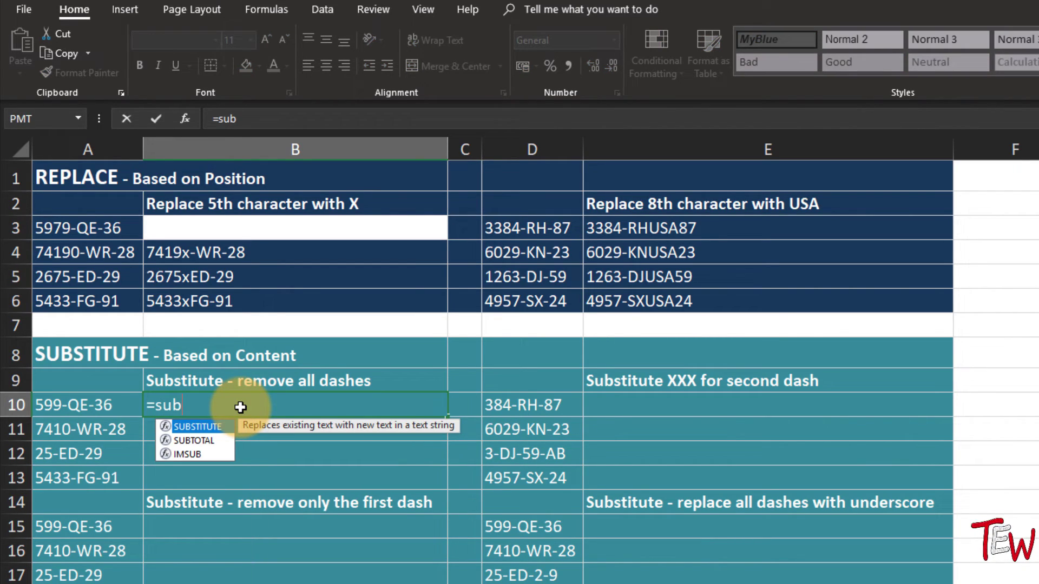
text(s)
key(Tab)
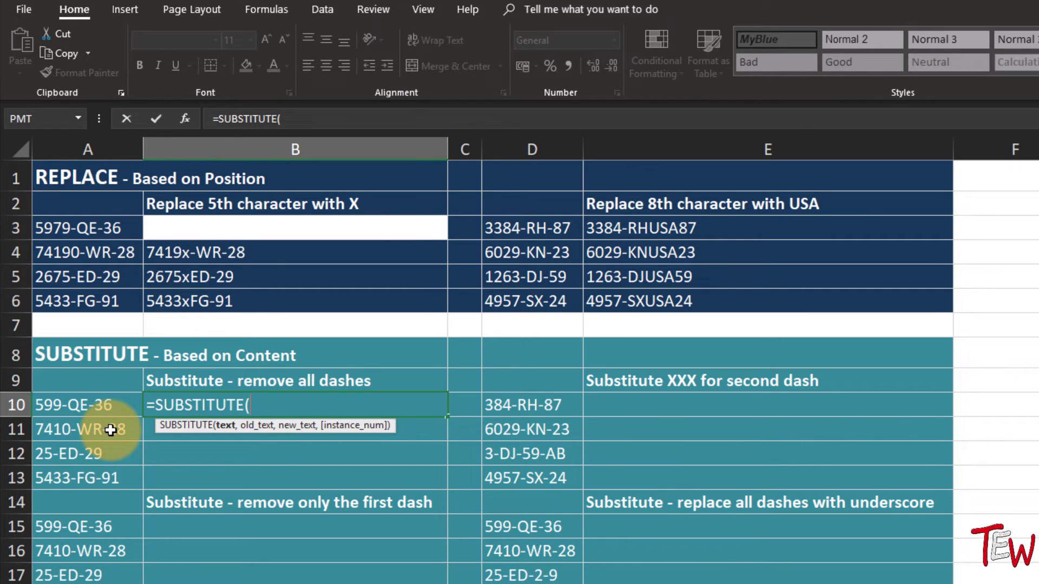
click(103, 406)
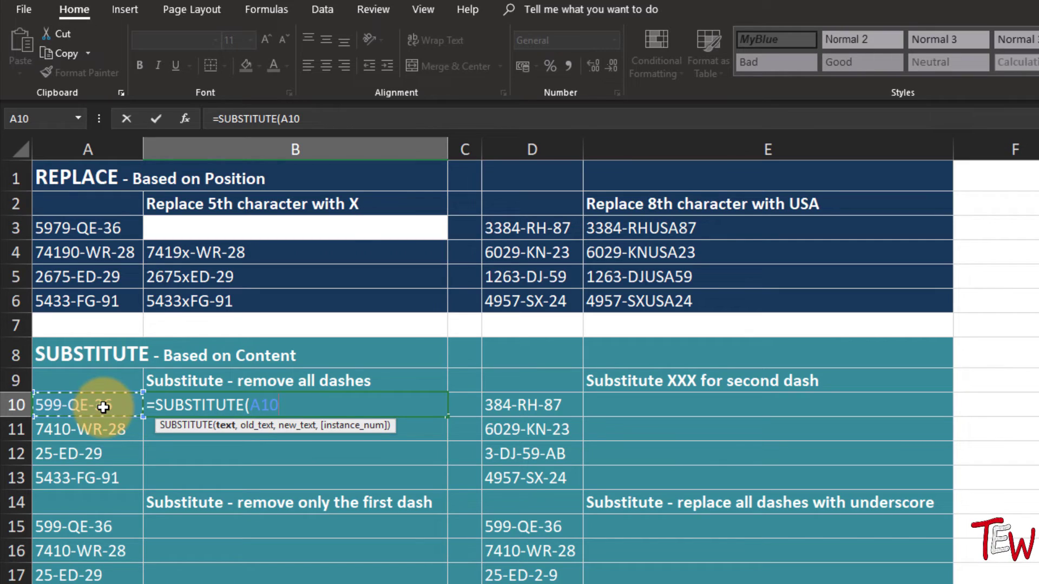
text(,)
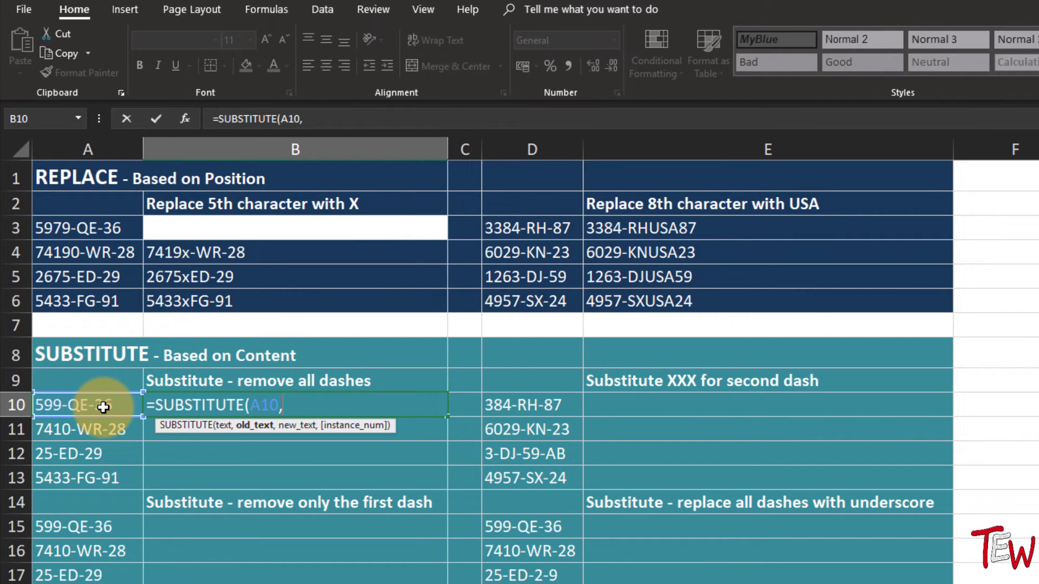
text("-)
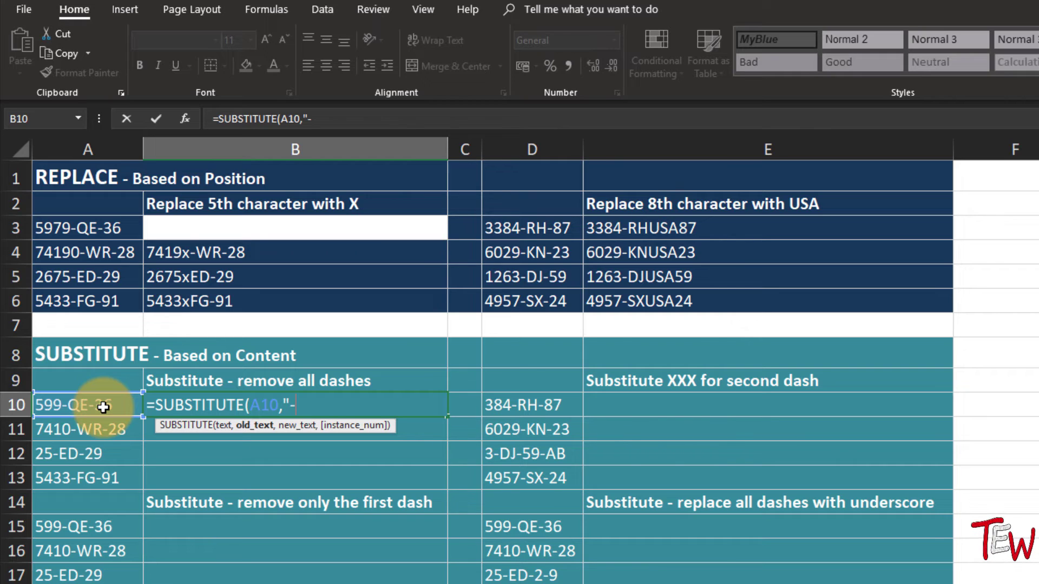
text(",)
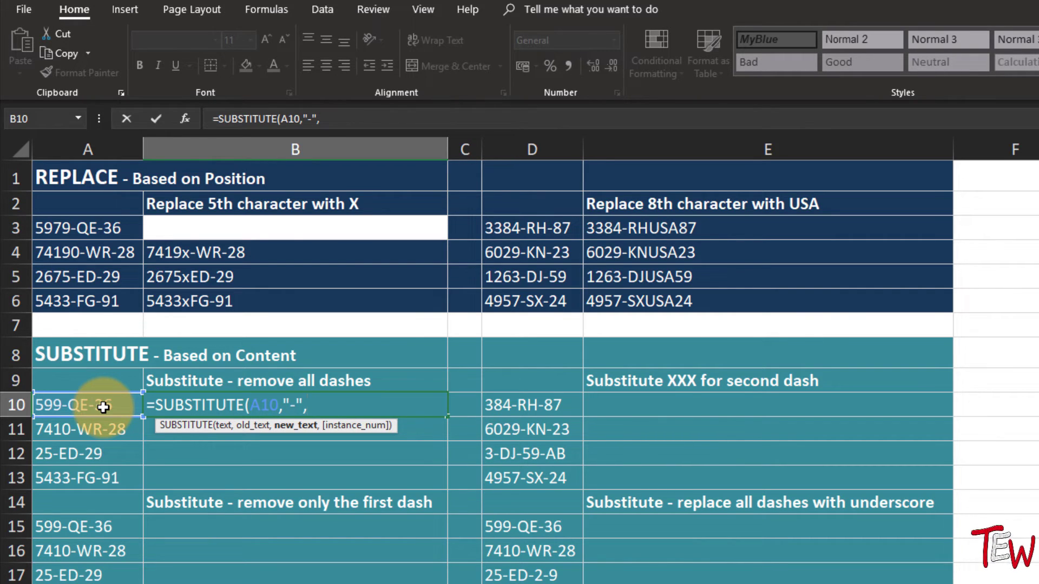
text("")
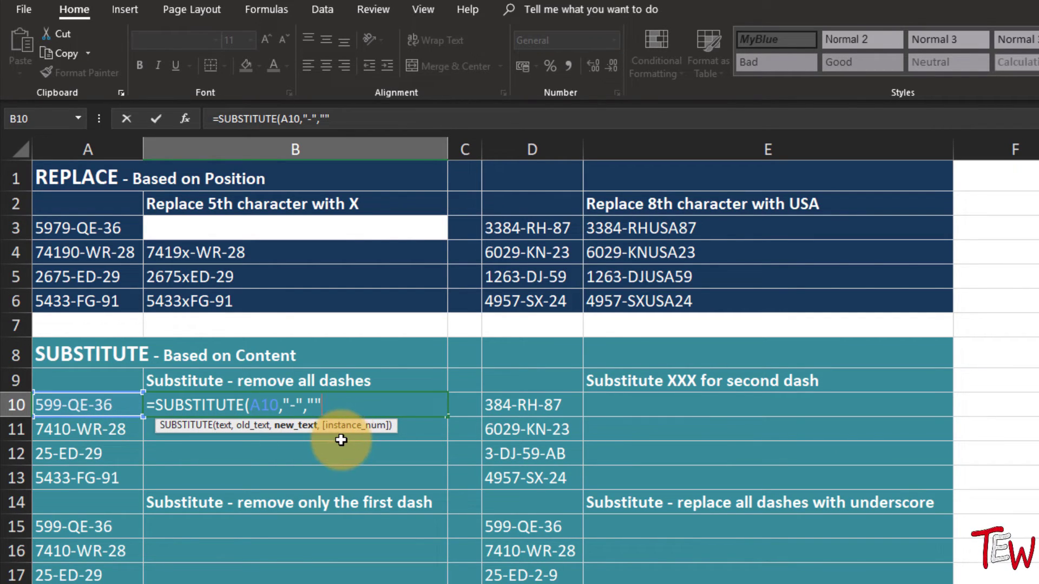
text())
key(Return)
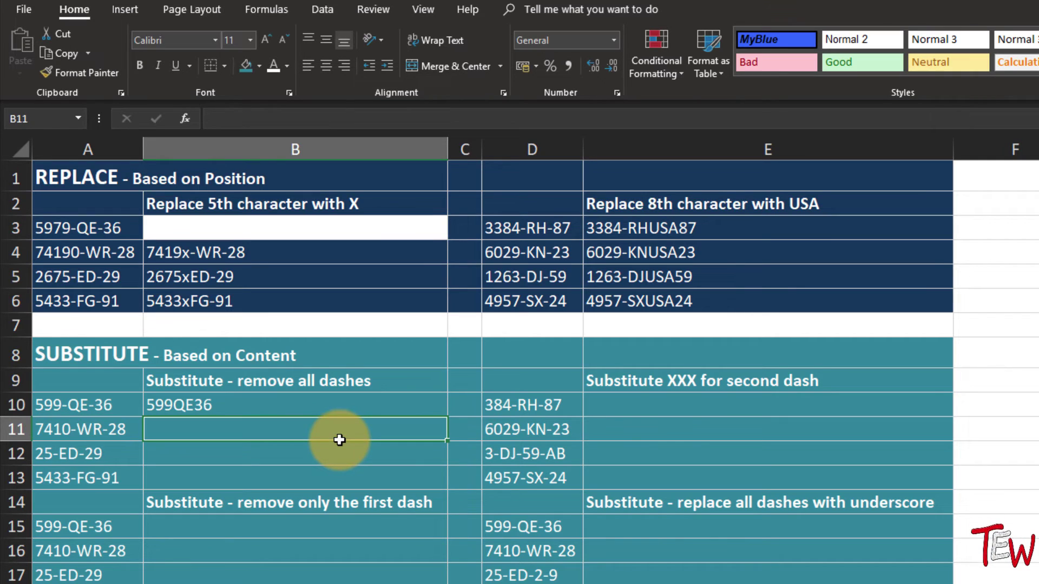
Step: Fill the SUBSTITUTE formula down to B13, review it, and select A10:A13
click(444, 413)
double_click(445, 415)
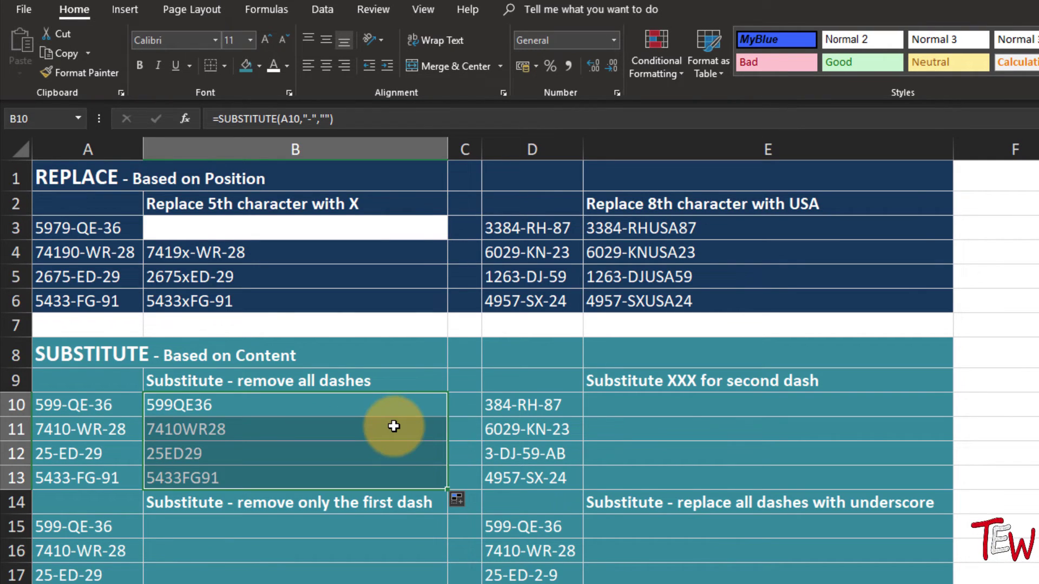
double_click(316, 402)
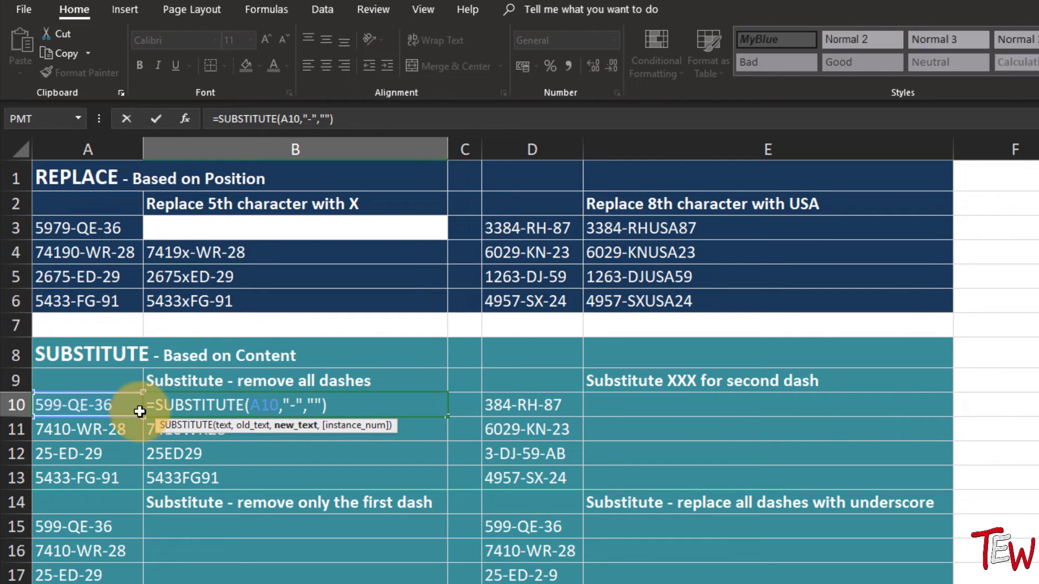
key(Escape)
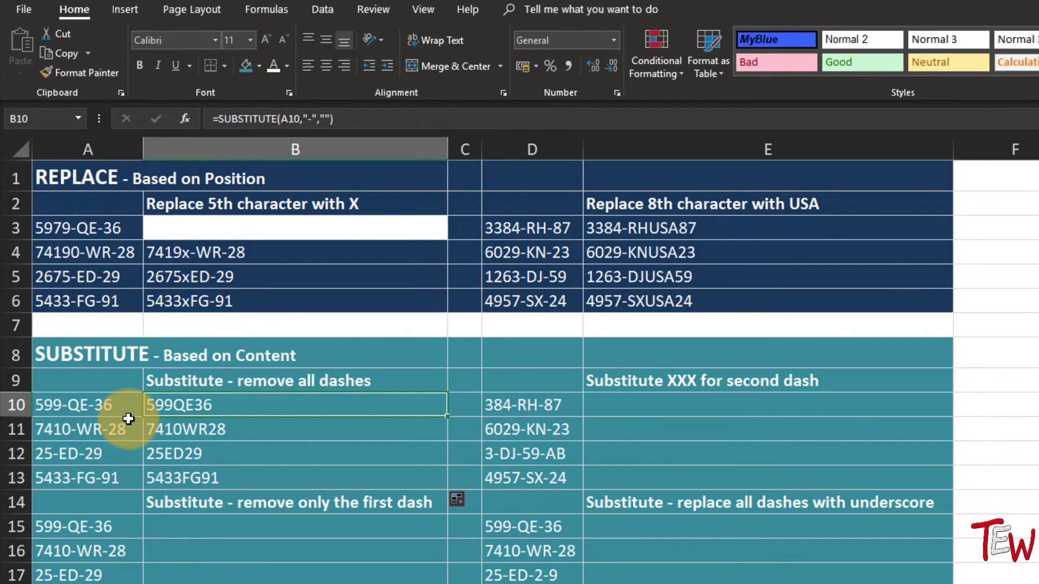
drag(120, 405, 111, 476)
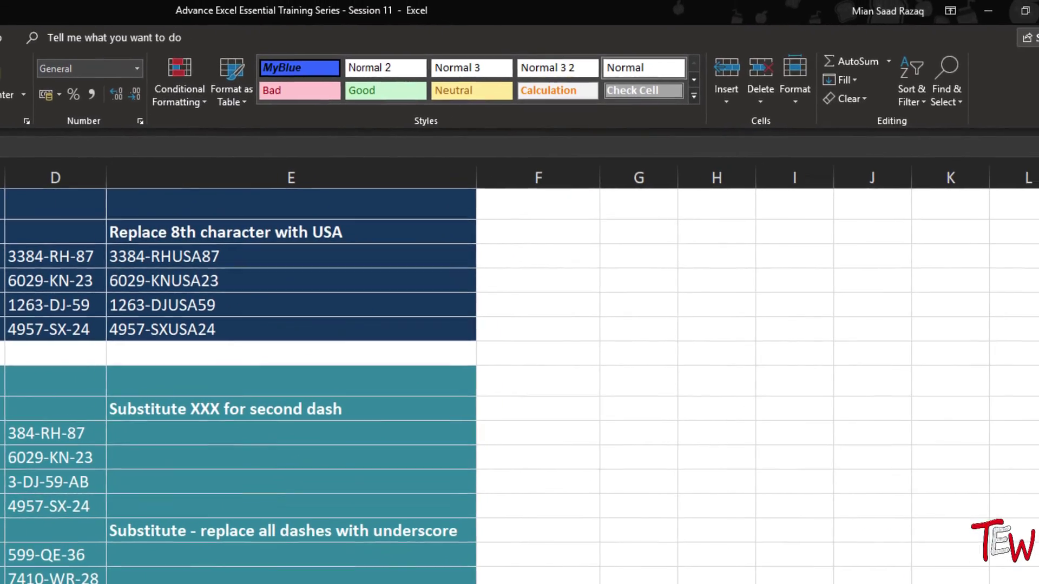
Step: Replace all 8 dashes in A10:A13 with nothing via Find and Replace, then close it
click(908, 105)
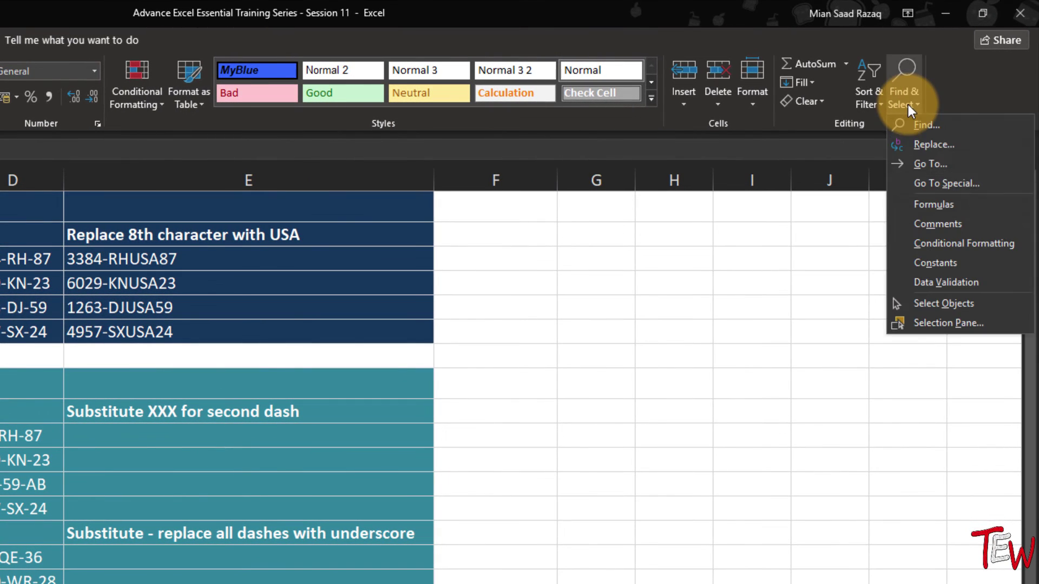
click(920, 144)
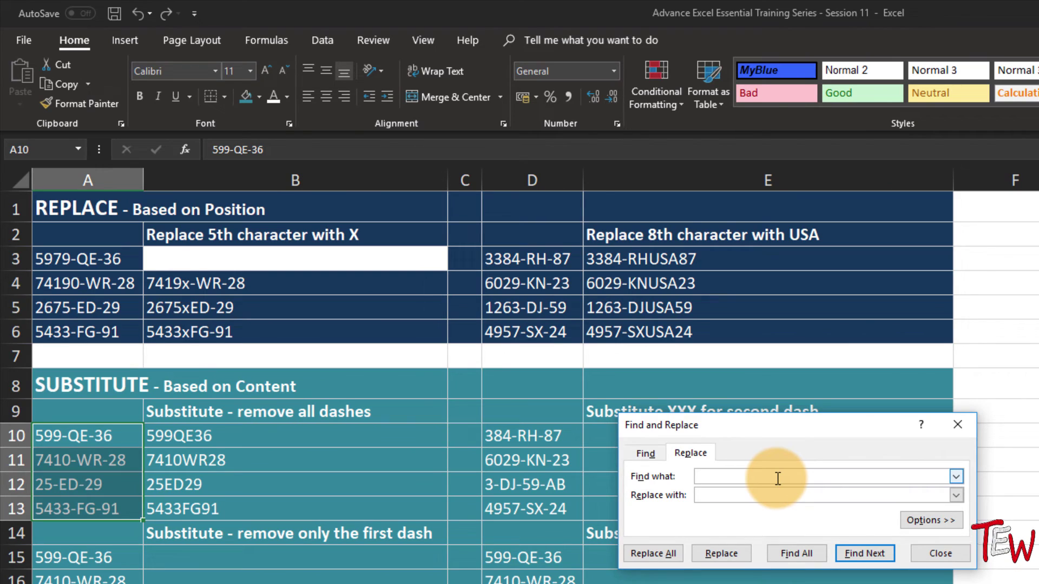
text(-)
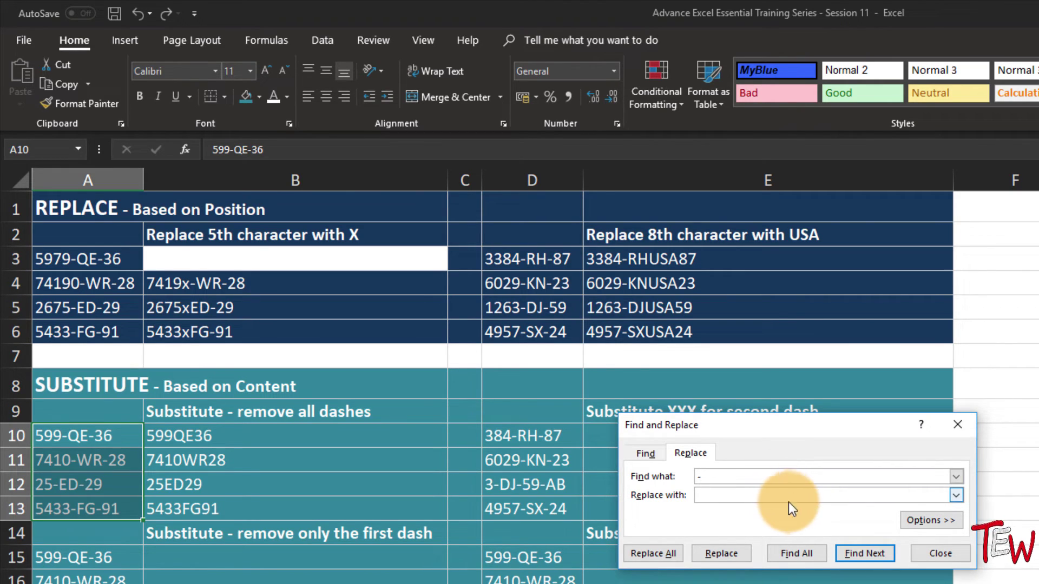
click(784, 497)
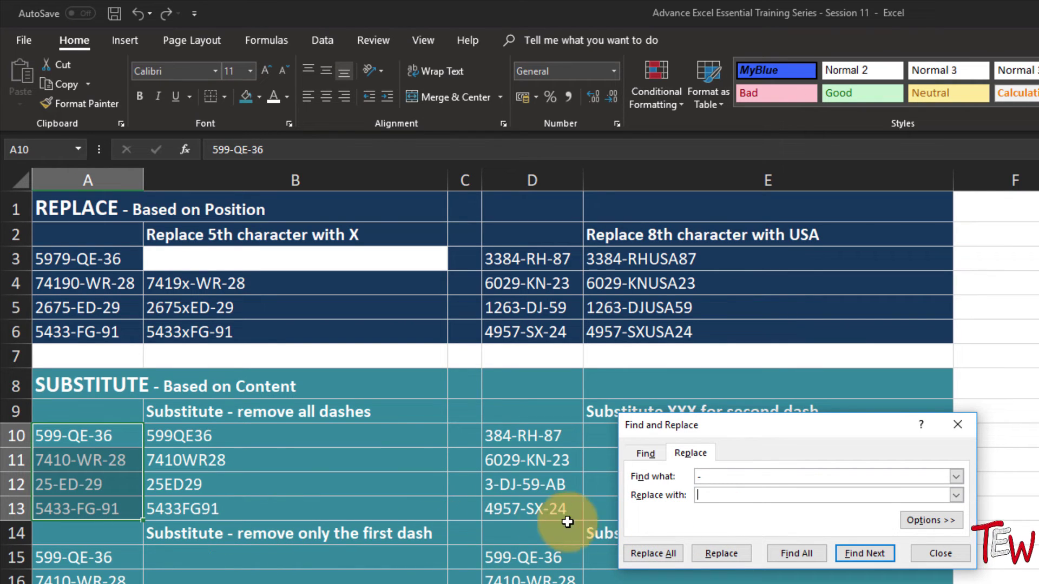
click(673, 549)
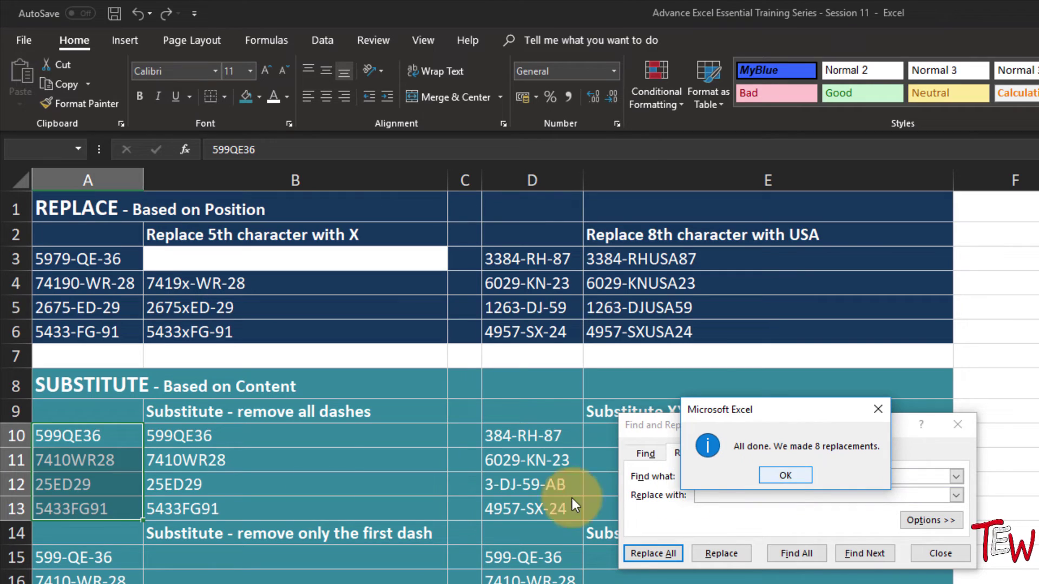
click(770, 475)
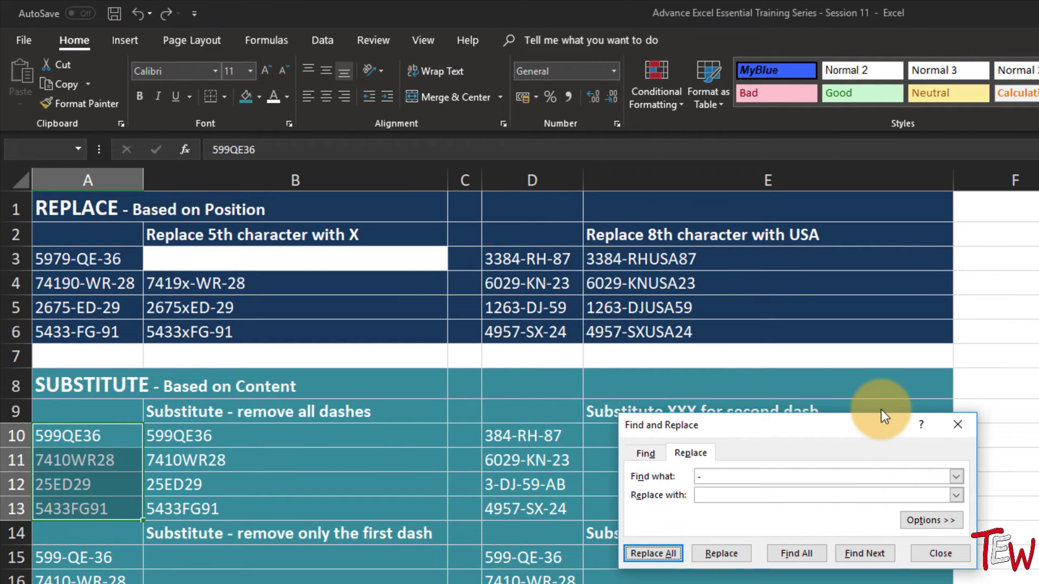
click(955, 426)
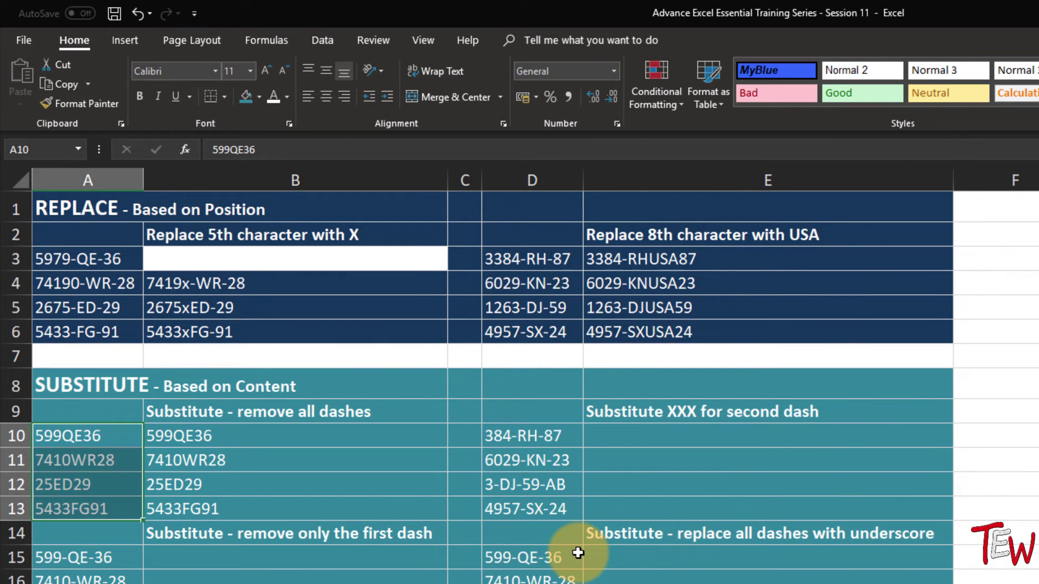
Step: Copy B10's formula to E10 and change it to =SUBSTITUTE(D10,"-","XXX",2)
click(330, 443)
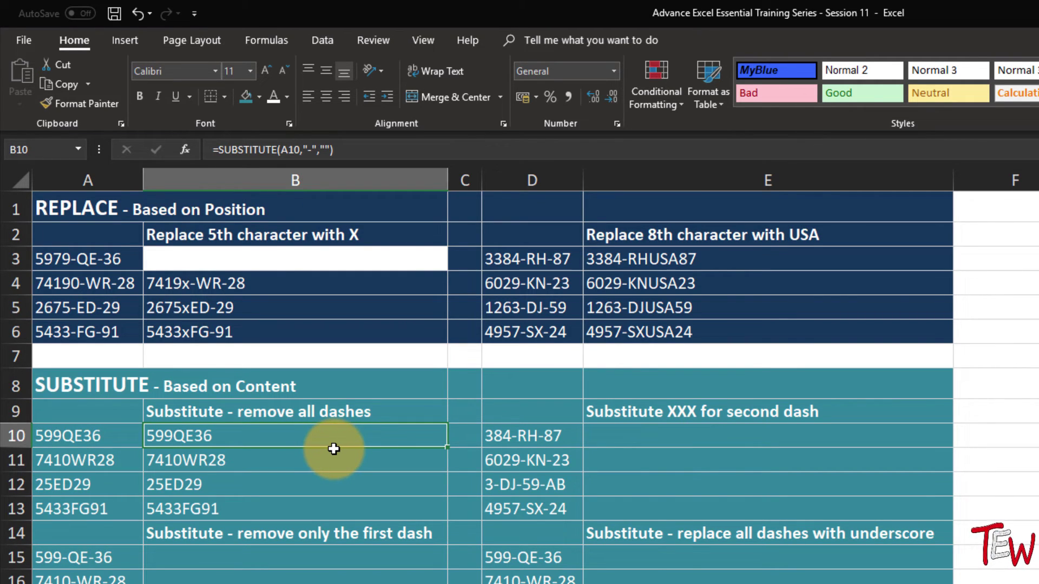
drag(333, 448, 651, 441)
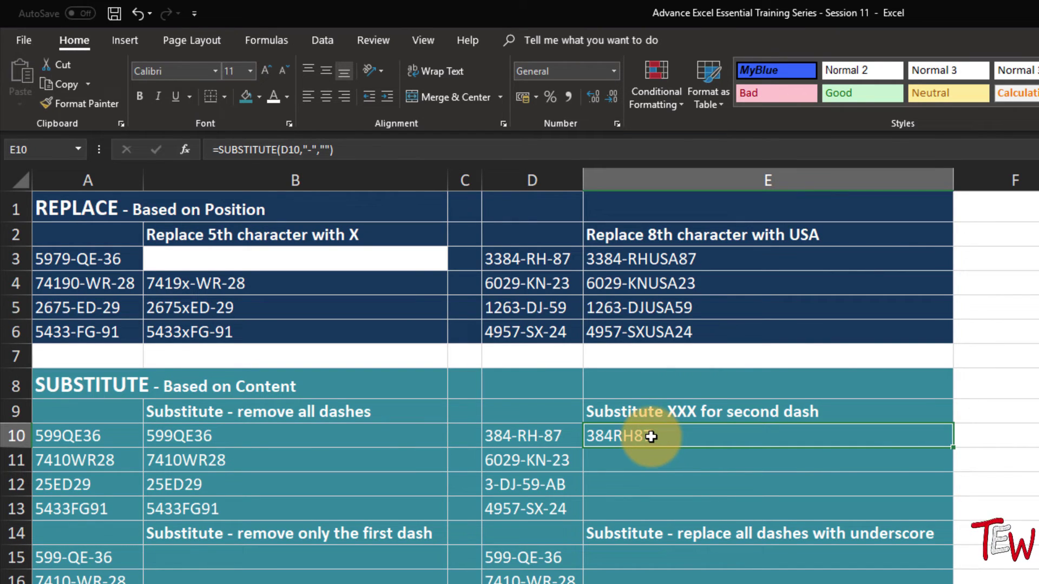
double_click(650, 436)
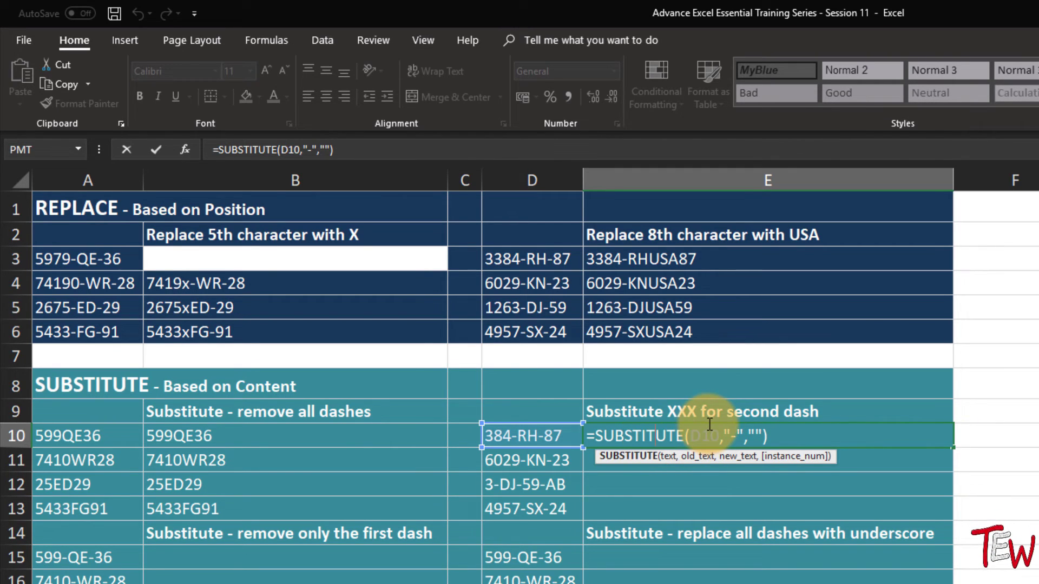
click(736, 439)
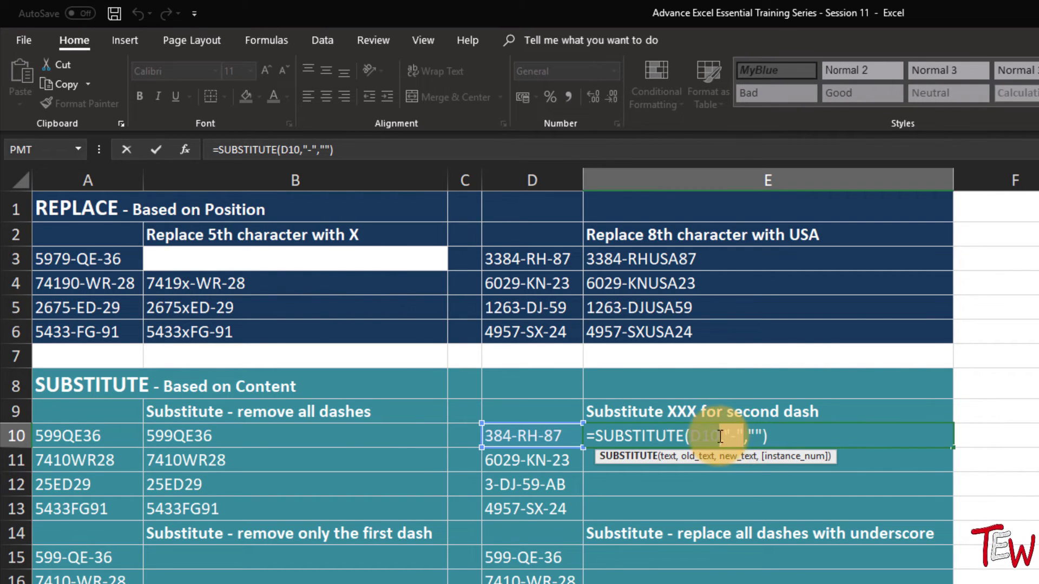
click(756, 435)
text(XXX")
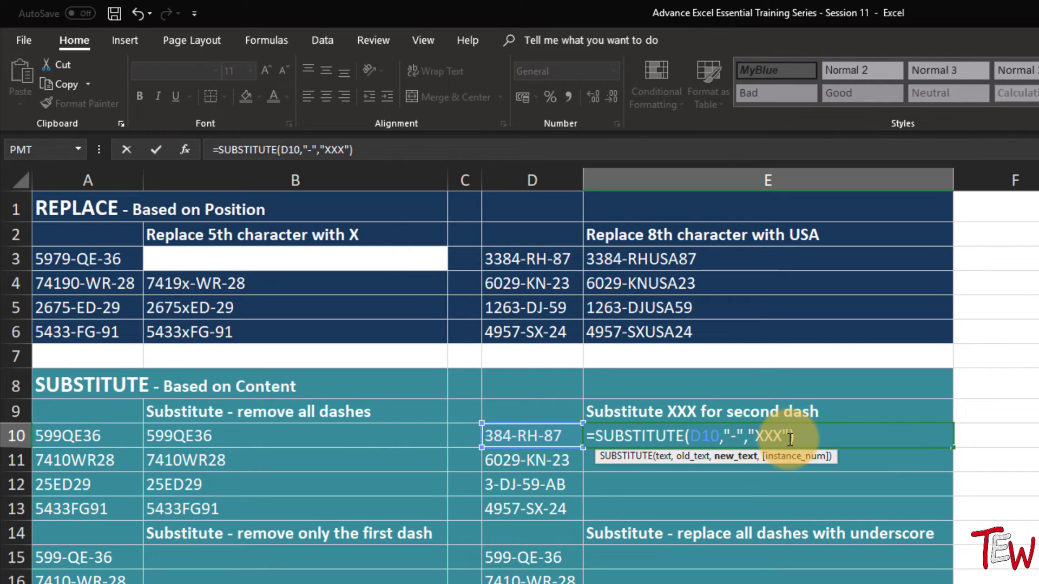
text(,2)
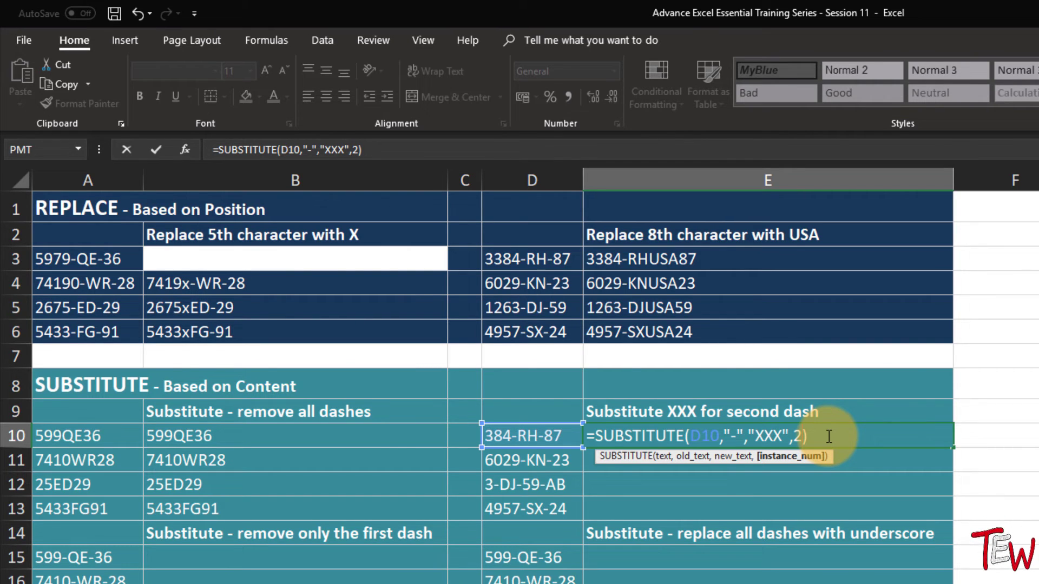
key(Return)
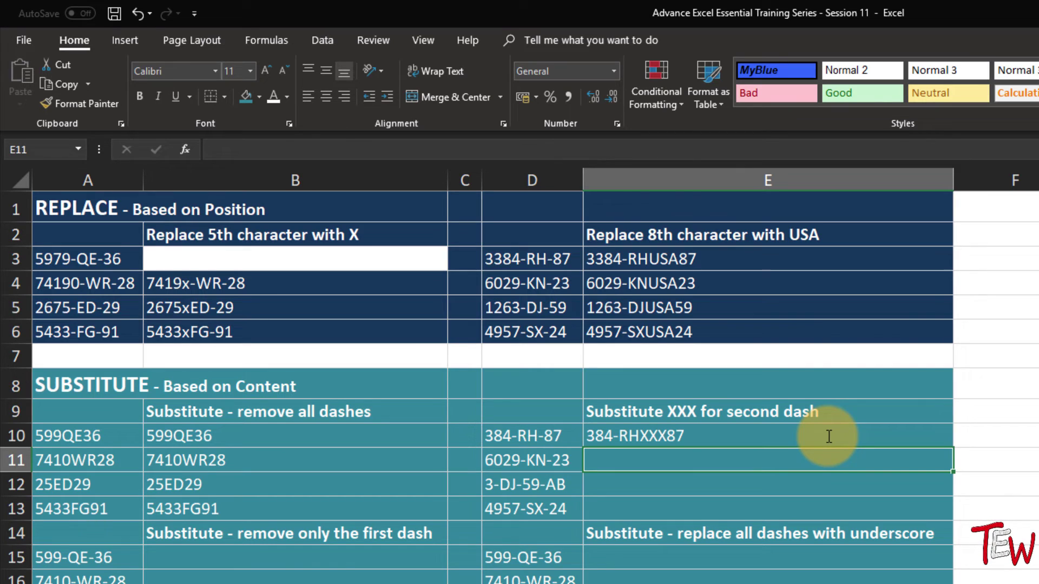
Step: Fill the XXX formula down to E13 and copy E10 toward E15
click(854, 435)
double_click(952, 447)
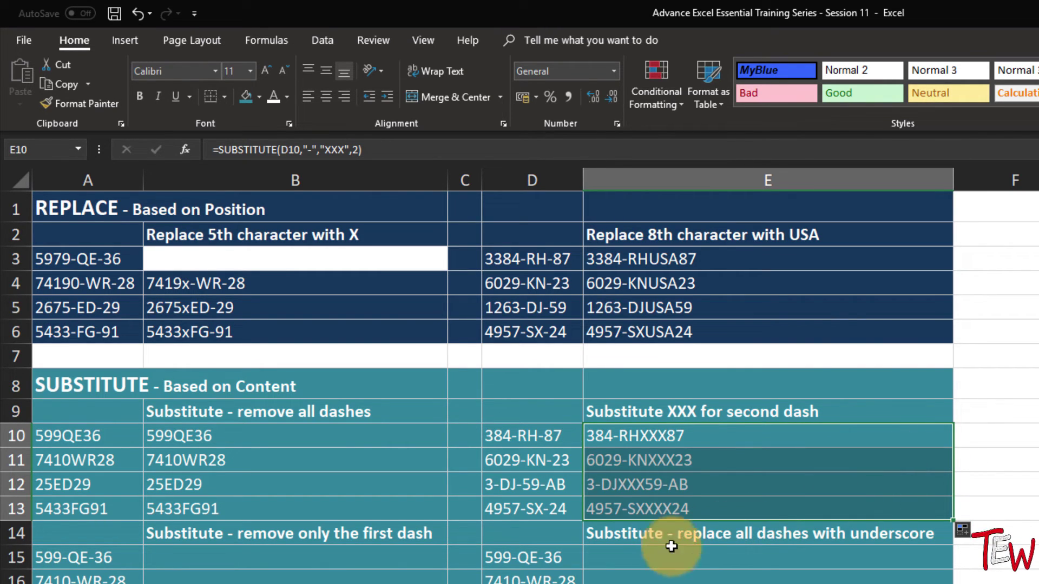
click(807, 436)
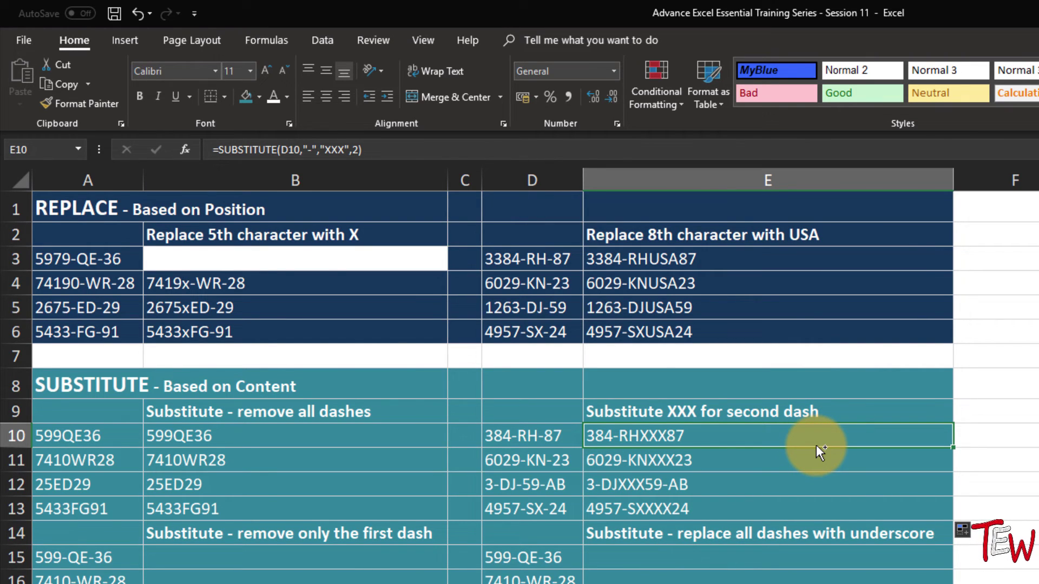
key(ctrl+c)
click(797, 557)
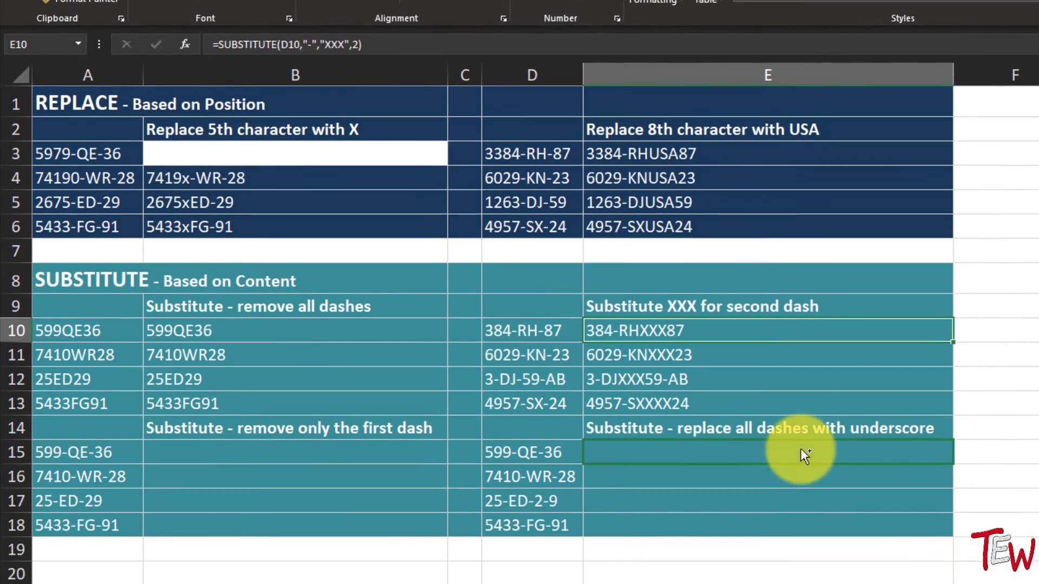
Step: Paste into E15 and edit it to =SUBSTITUTE(D15,"-","_") for underscores
key(ctrl+v)
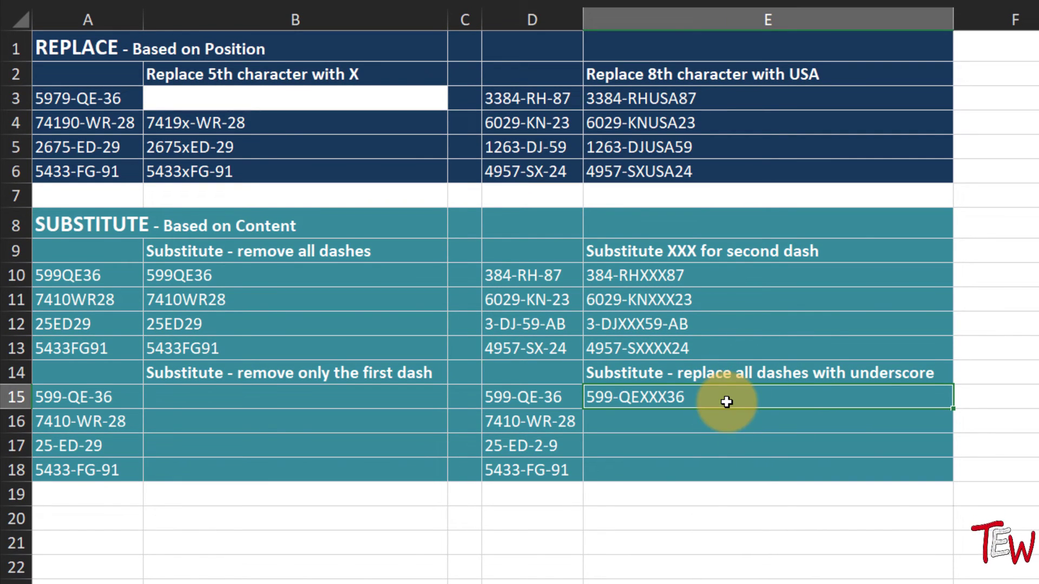
double_click(758, 407)
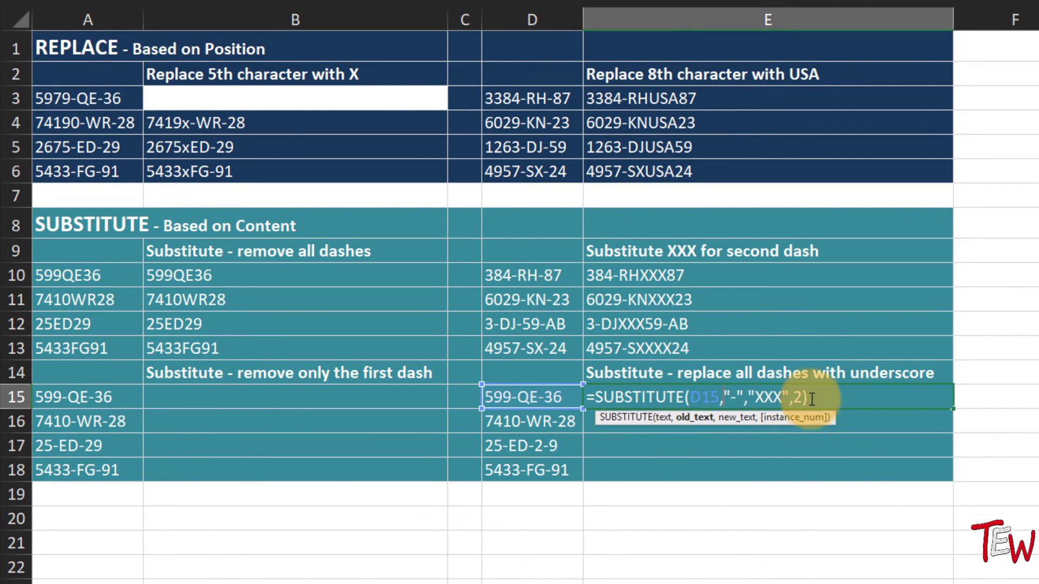
click(784, 397)
key(BackSpace)
key(BackSpace)
key(BackSpace)
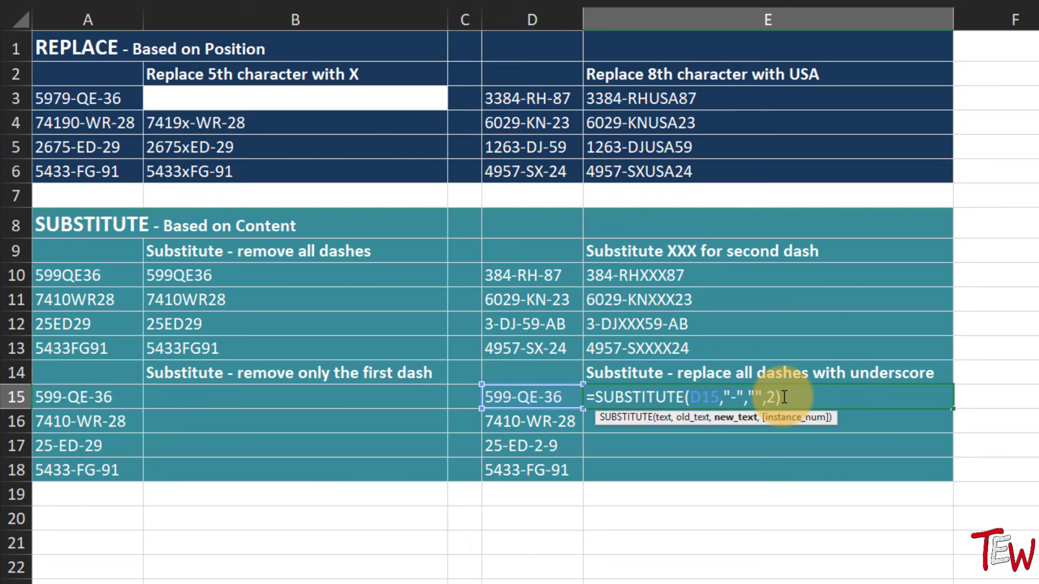
text(_)
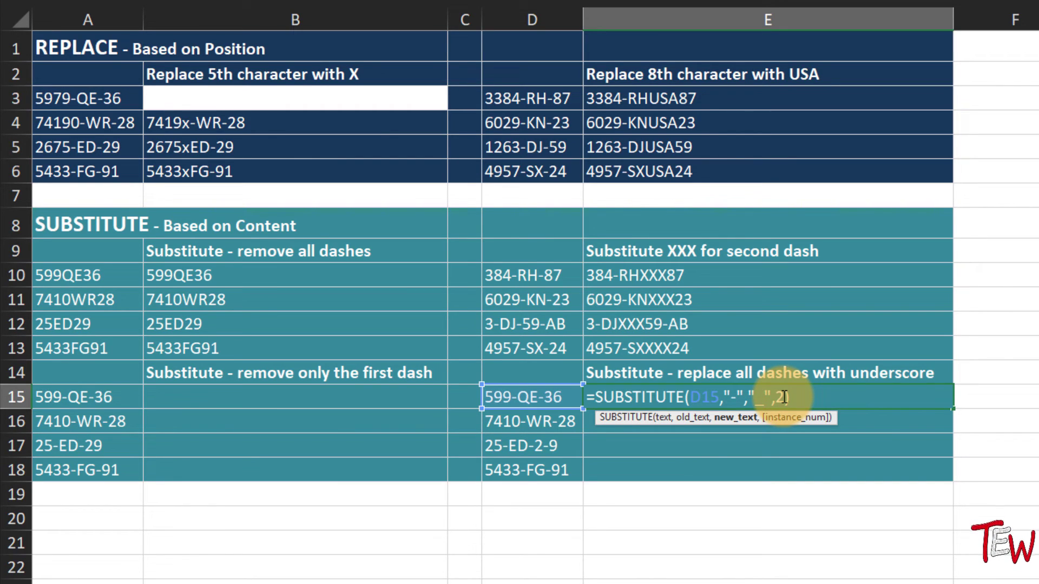
click(784, 397)
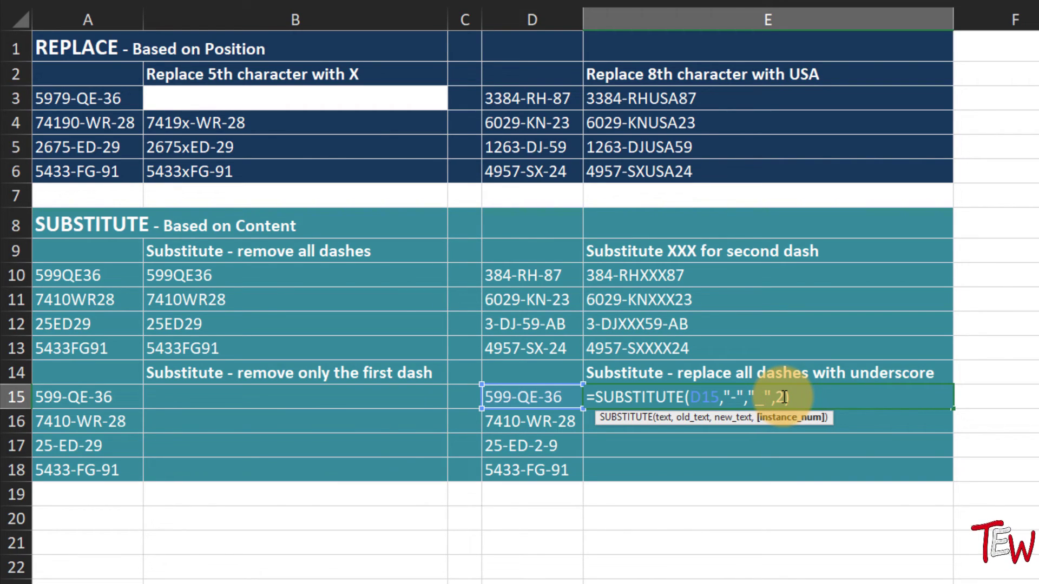
key(BackSpace)
key(BackSpace)
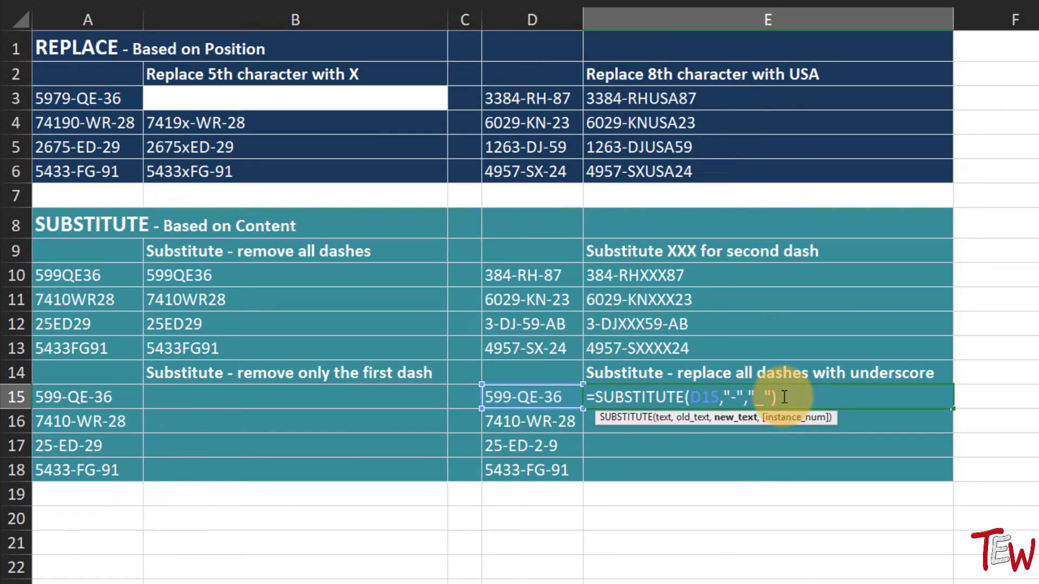
key(Return)
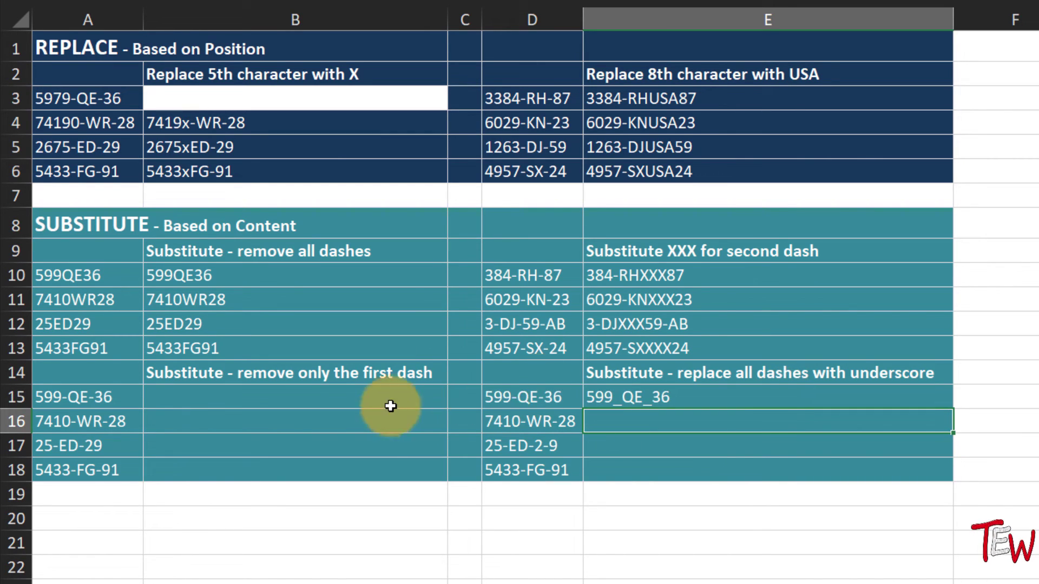
Step: Check E15's underscore formula and fill it down to E18
click(908, 394)
key(F2)
key(Return)
click(933, 405)
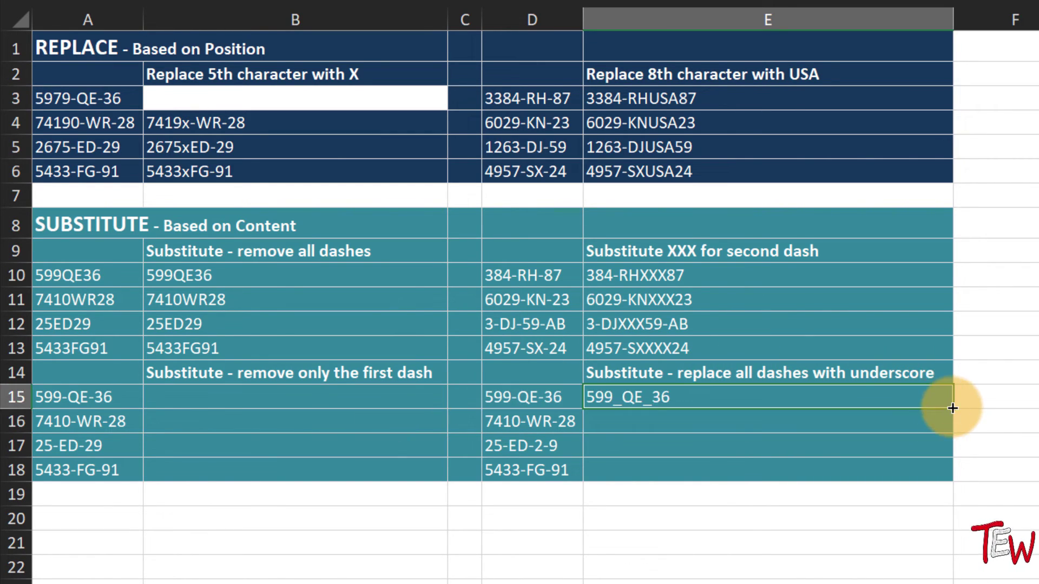
double_click(952, 408)
click(399, 397)
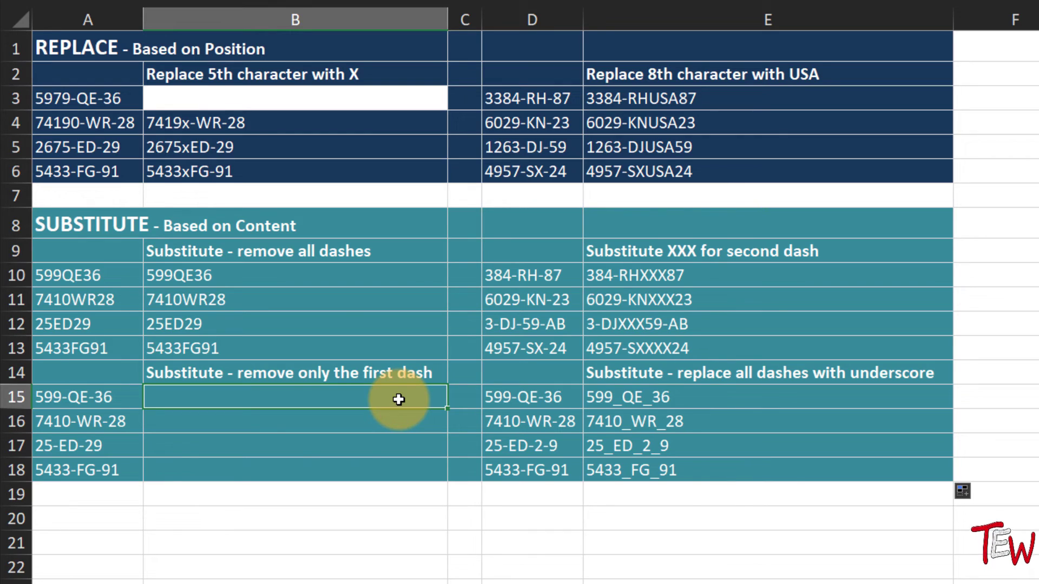
key(Up)
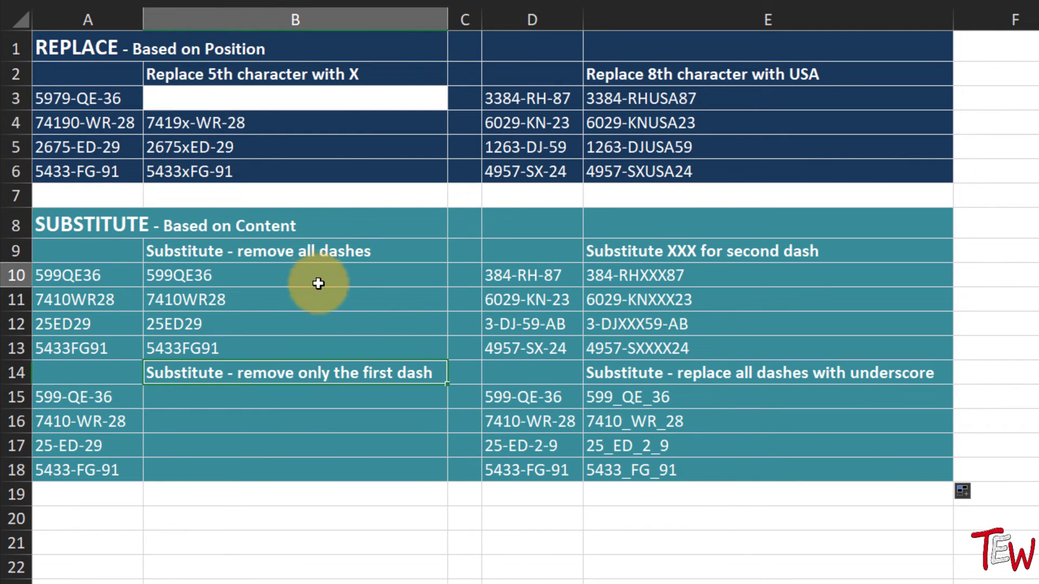
Step: Copy B10's formula into B15 and edit it to =SUBSTITUTE(A15,"-","",1)
click(318, 283)
key(ctrl+c)
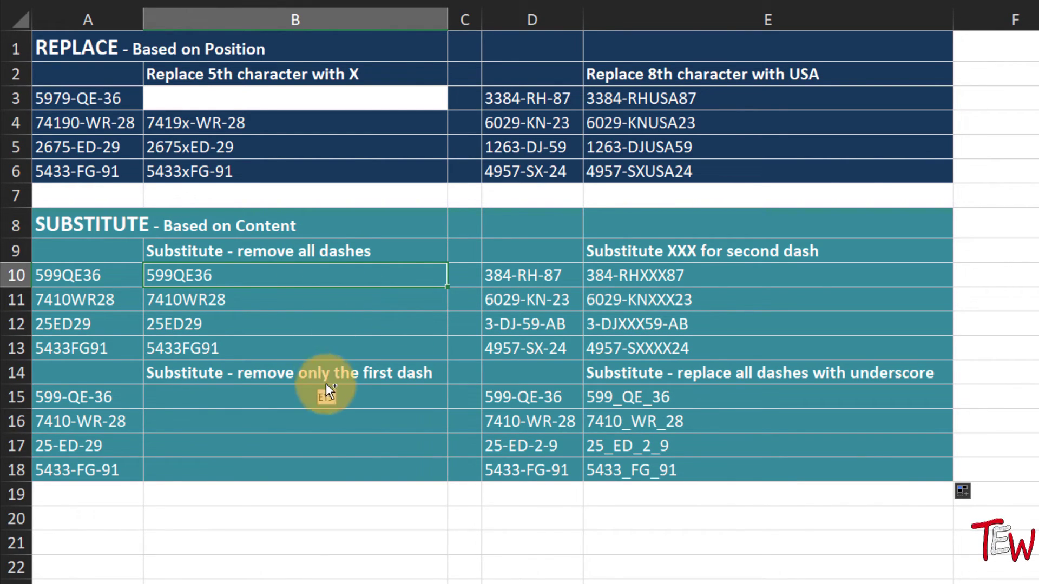
click(326, 388)
key(Return)
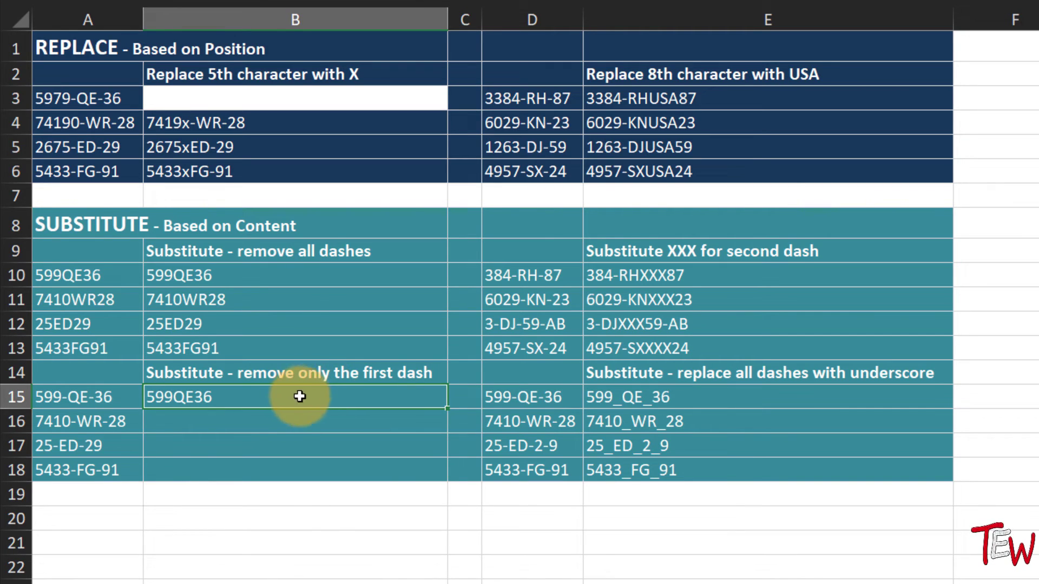
double_click(257, 403)
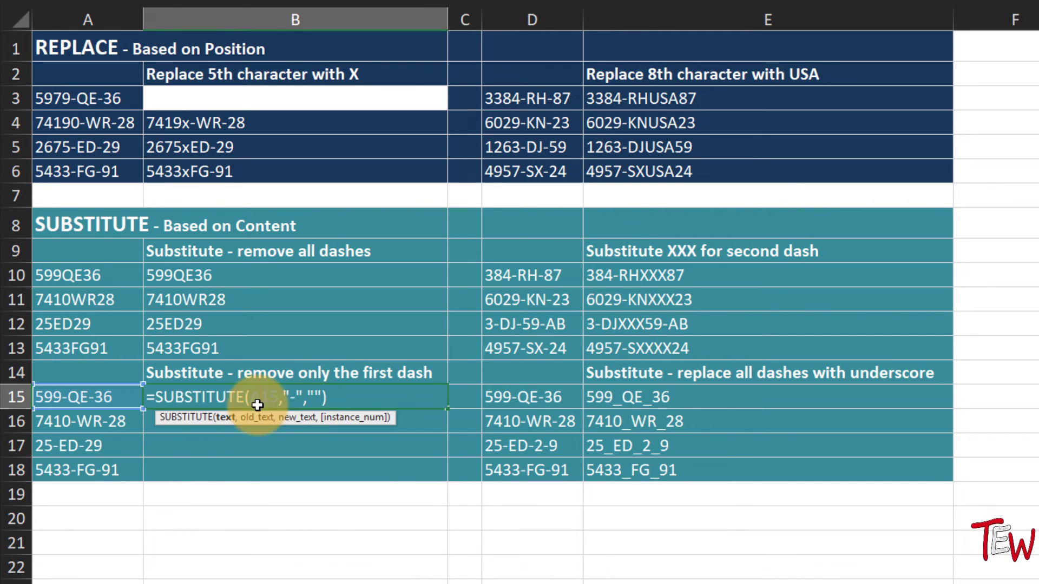
click(318, 396)
text(,)
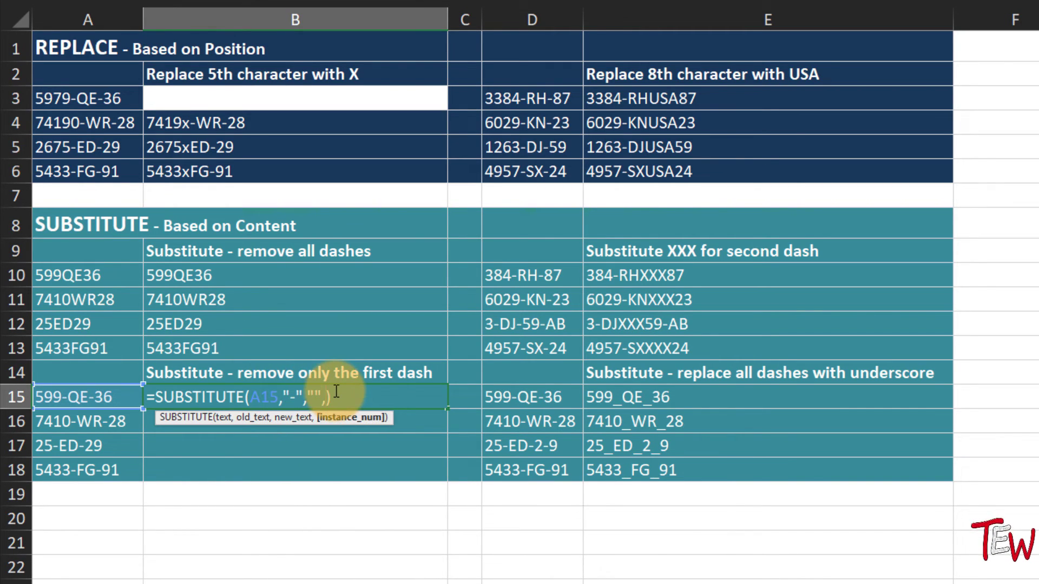
text(1)
key(Return)
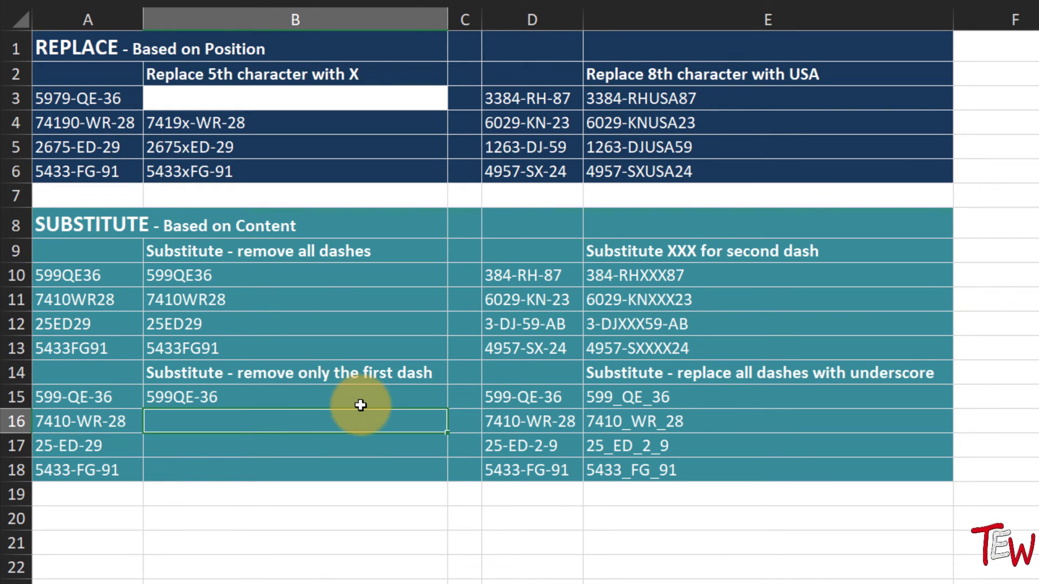
Step: Fill the first-dash formula down to B18 and check B16
click(362, 401)
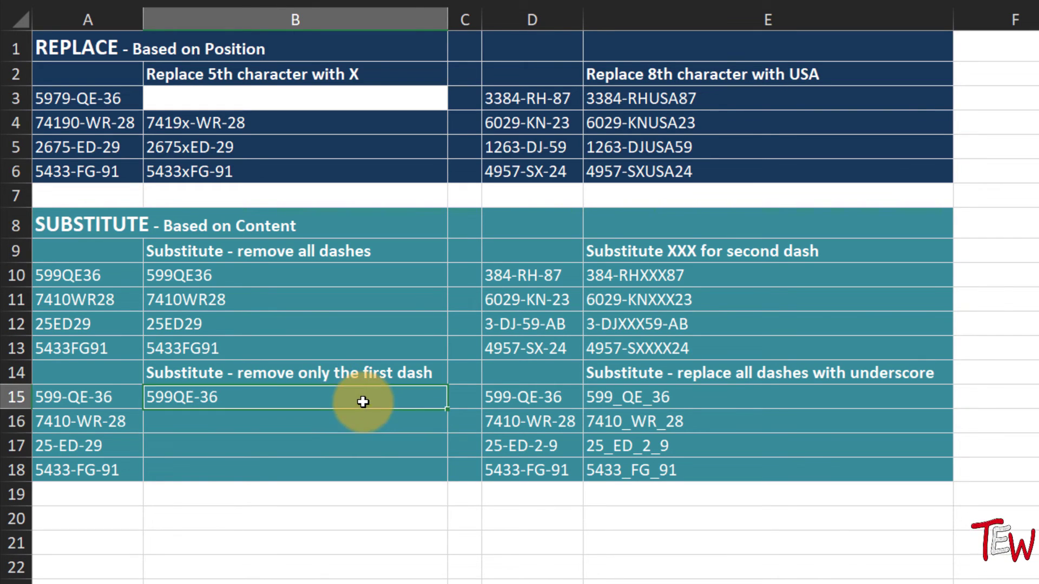
double_click(447, 408)
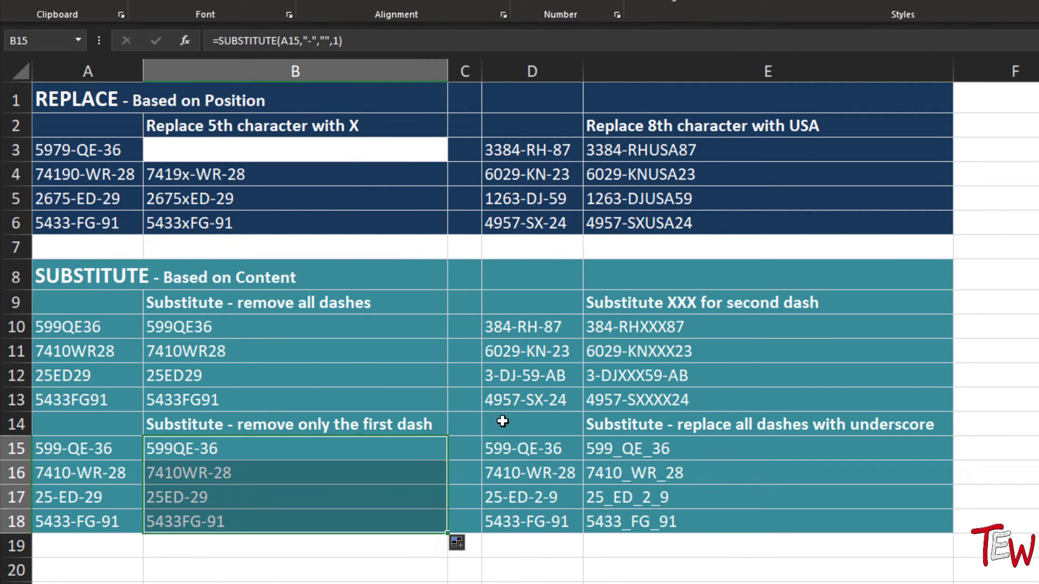
click(414, 464)
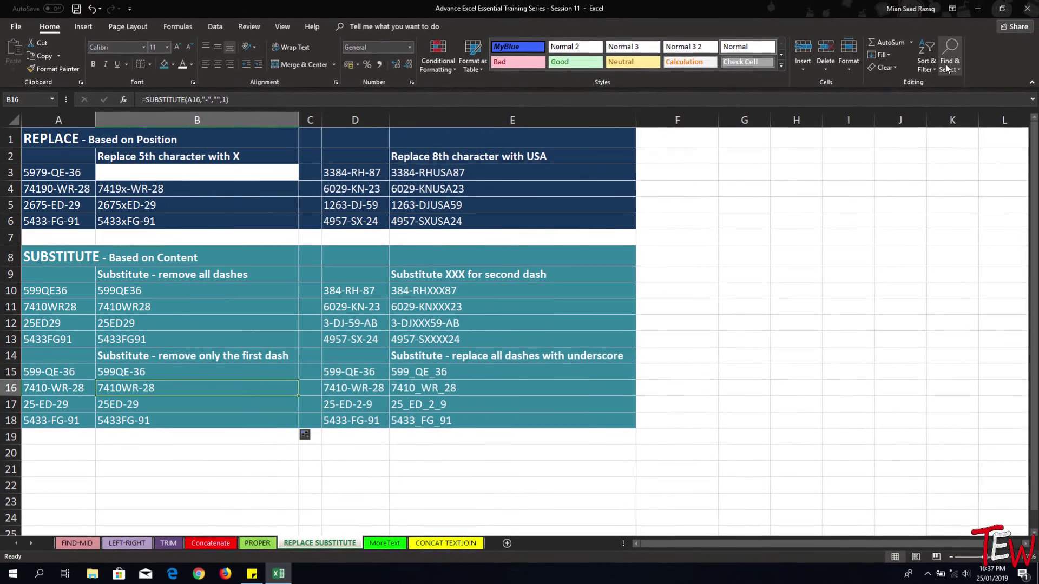
Step: Open Home > Find & Select and dismiss it without choosing anything
click(1014, 51)
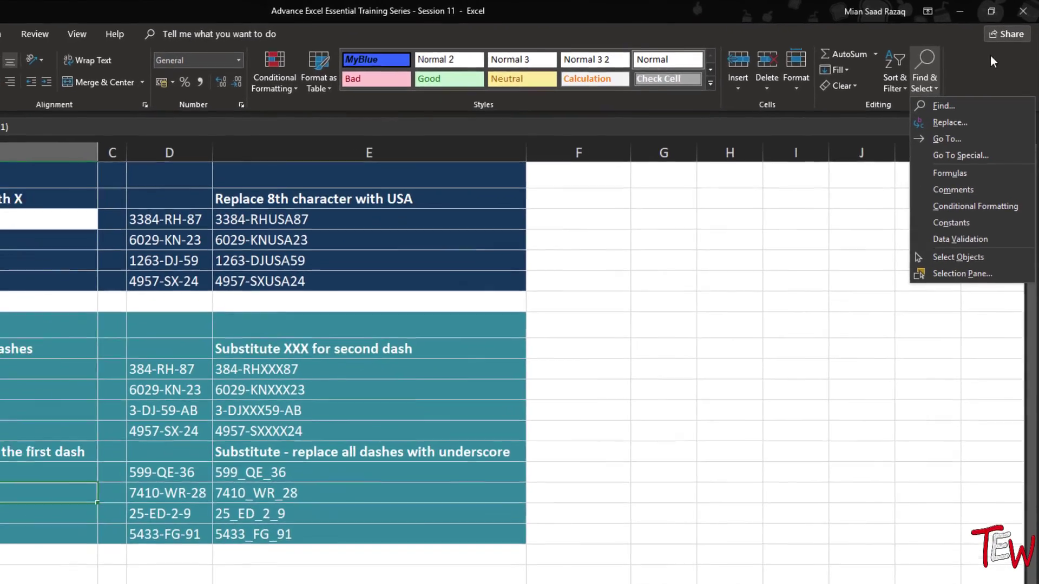
click(980, 75)
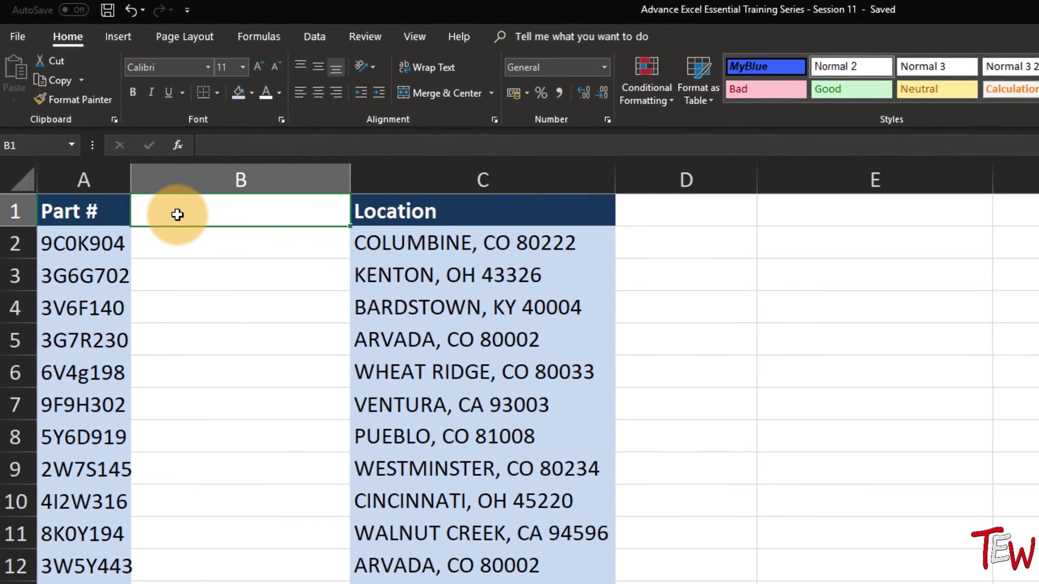
Step: Browse the Formulas > Text function list and close it again
click(238, 47)
click(216, 93)
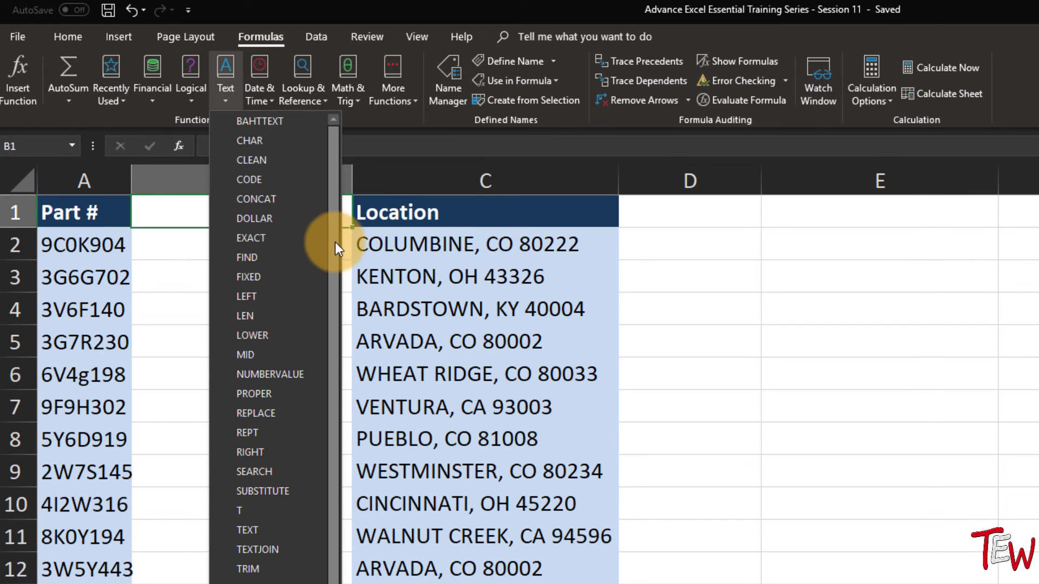
mouse_move(336, 242)
mouse_down()
mouse_move(333, 269)
mouse_move(332, 228)
mouse_up()
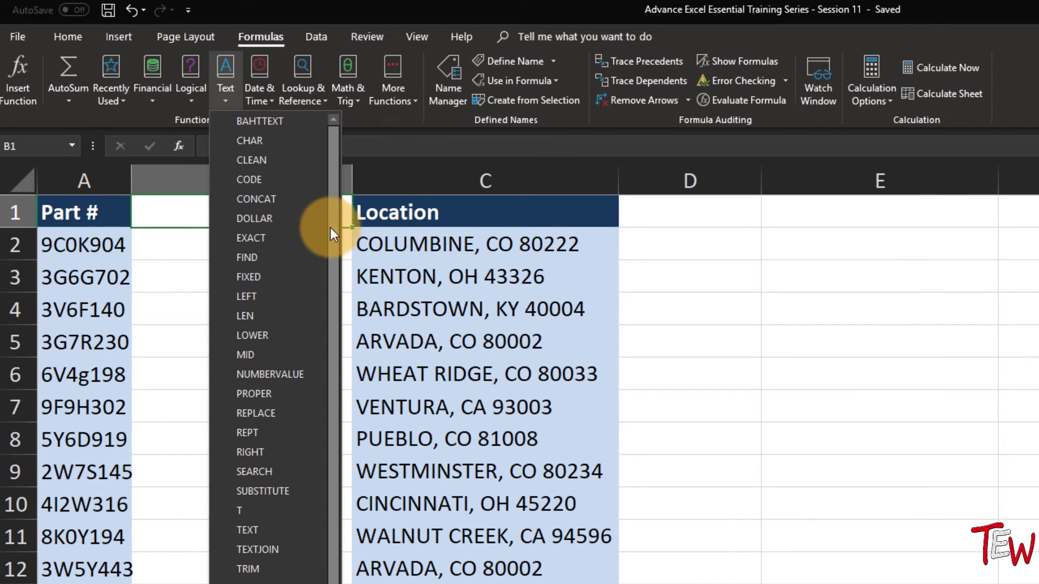
click(179, 246)
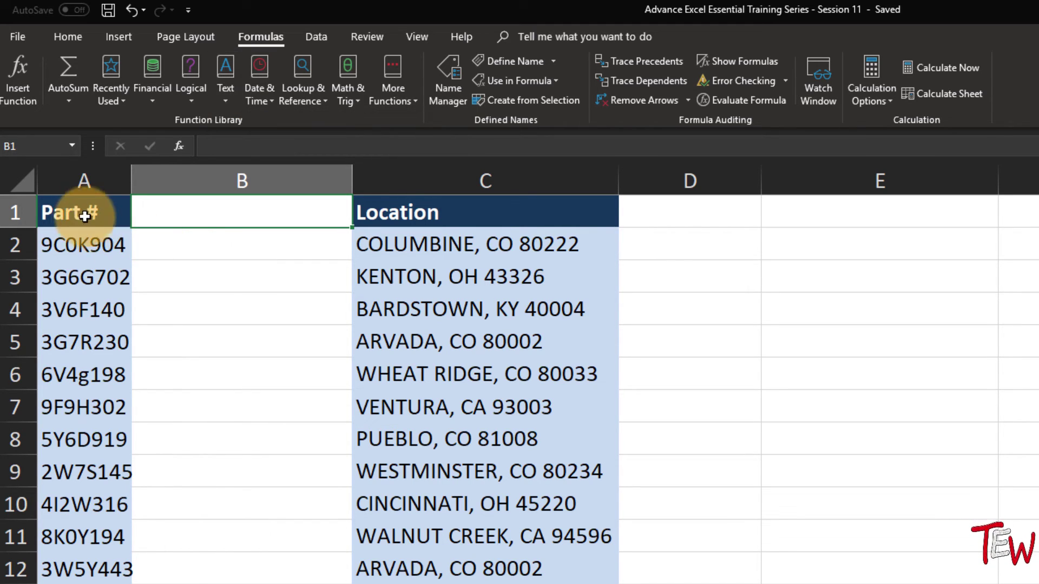
Step: Inspect the Part # codes containing G or lowercase g, then select B2
click(76, 244)
click(90, 284)
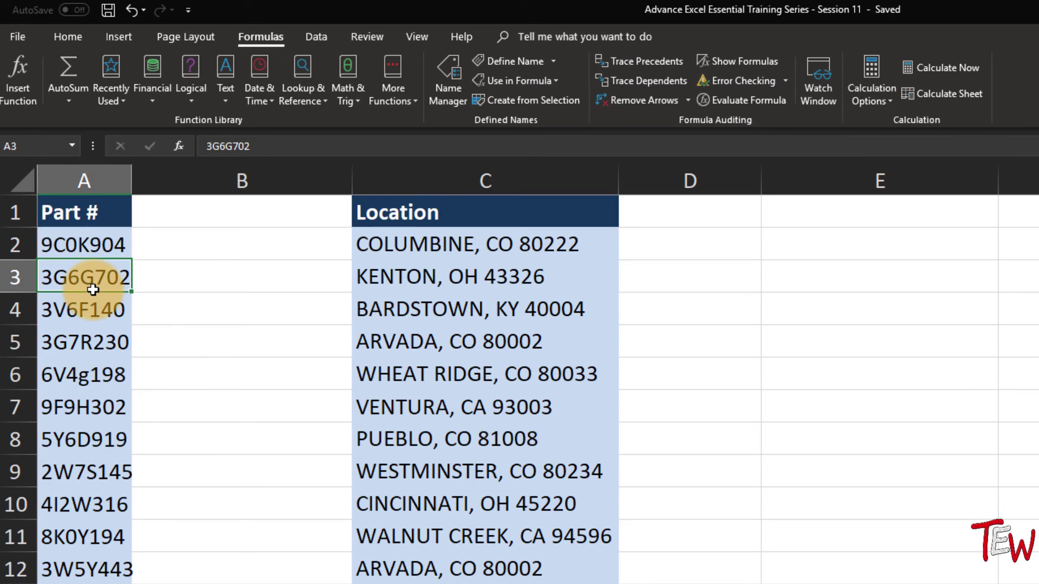
click(92, 331)
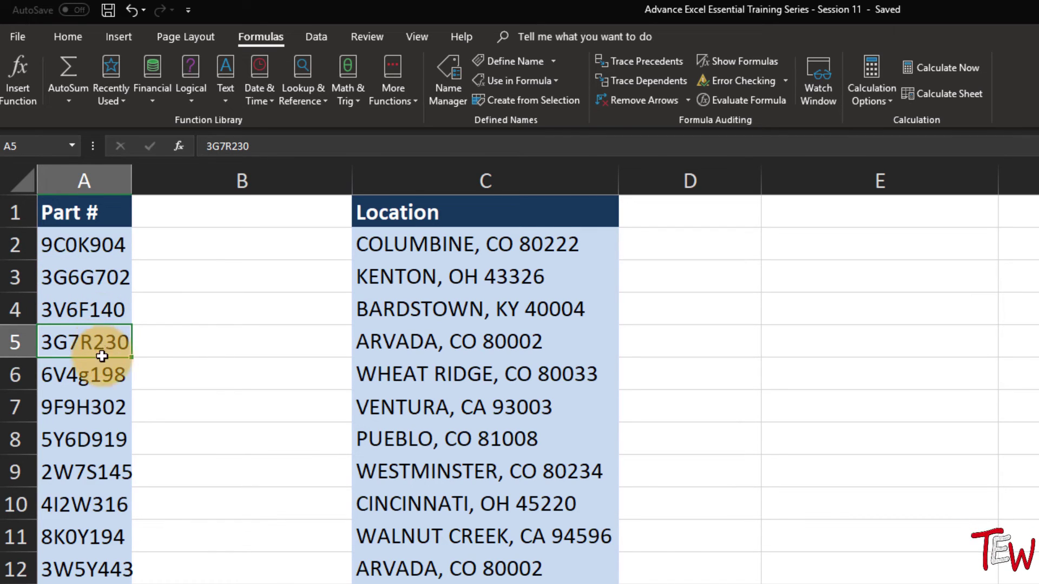
click(103, 373)
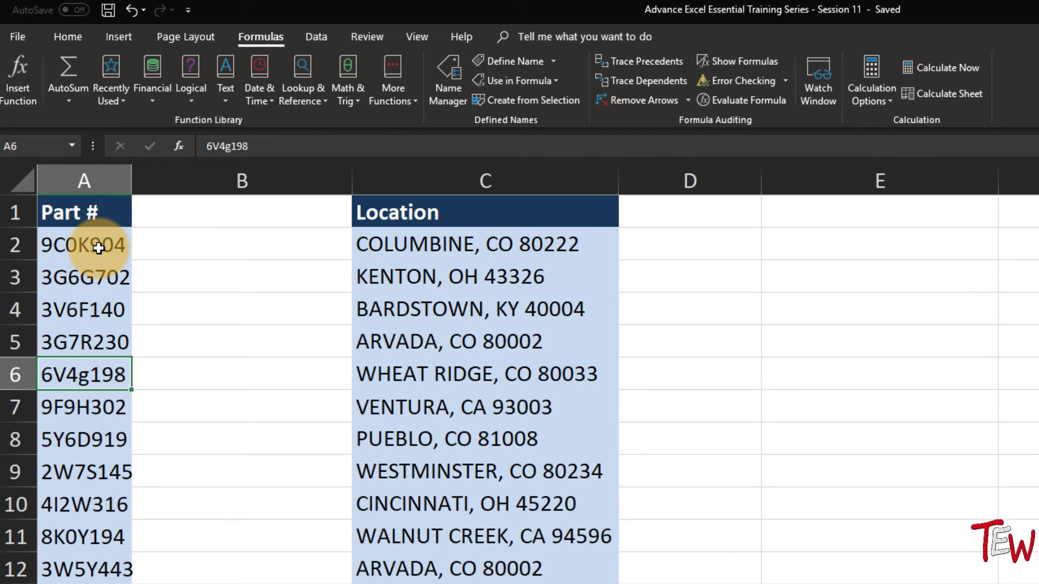
click(266, 247)
click(105, 257)
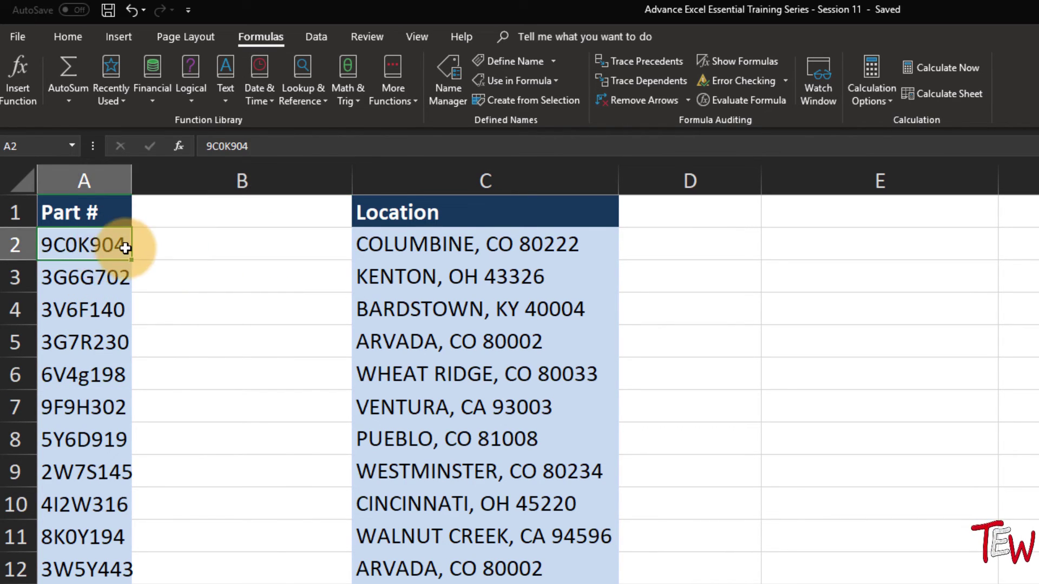
click(219, 242)
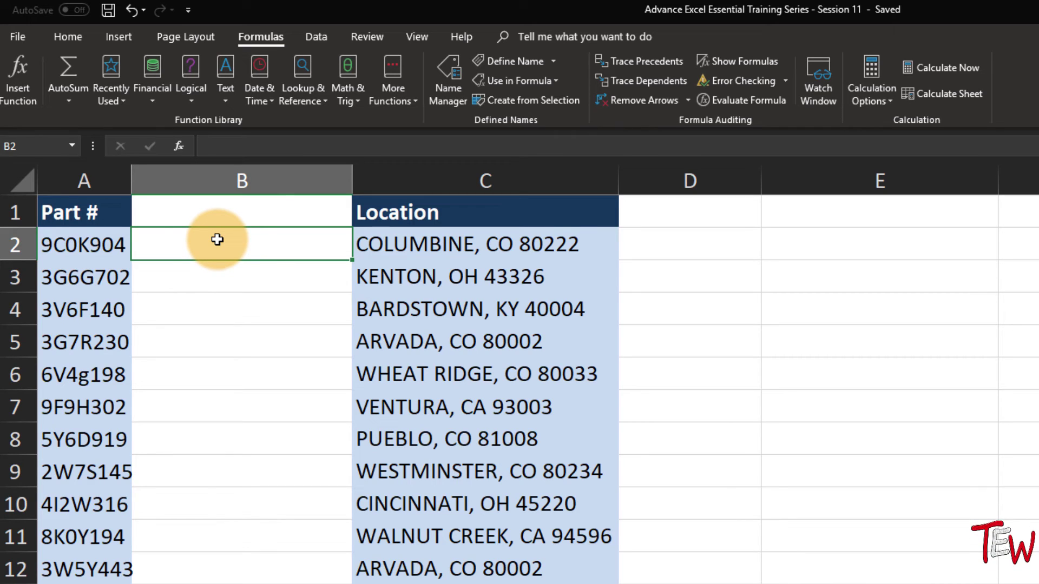
Step: Enter =FIND("G",A2) in B2 and fill it down column B
text(=)
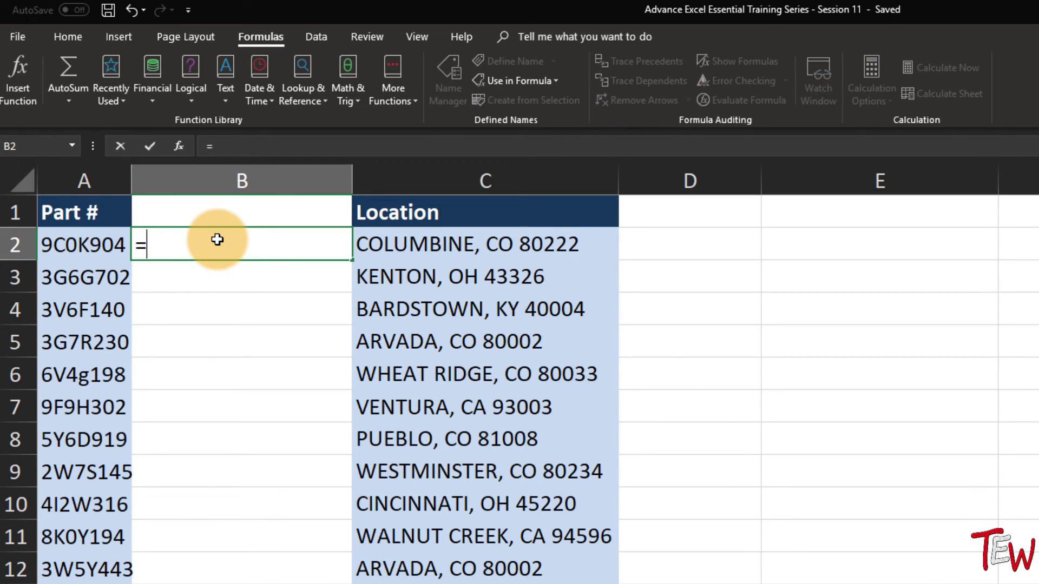
text(fin)
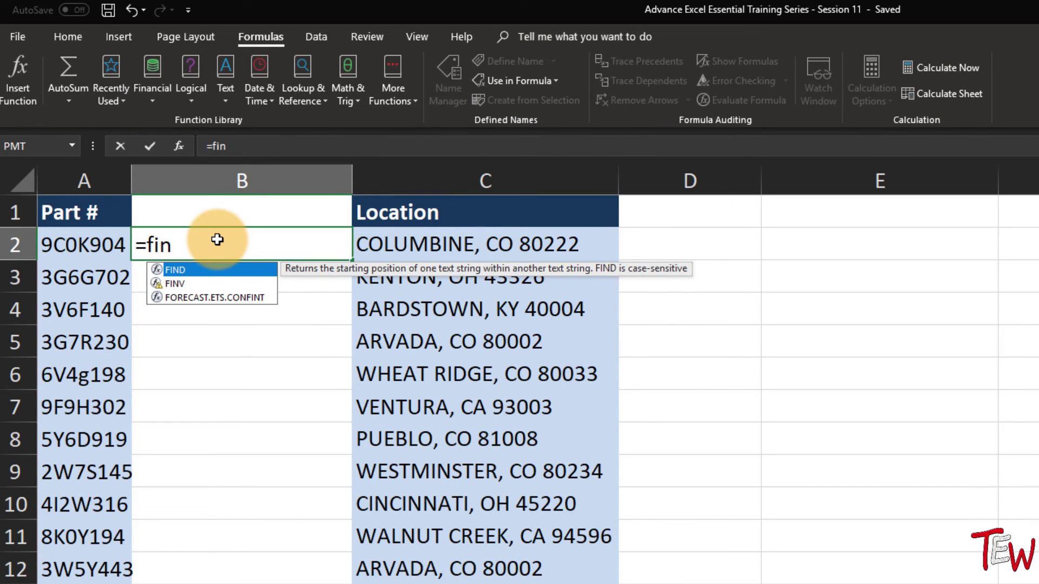
key(Tab)
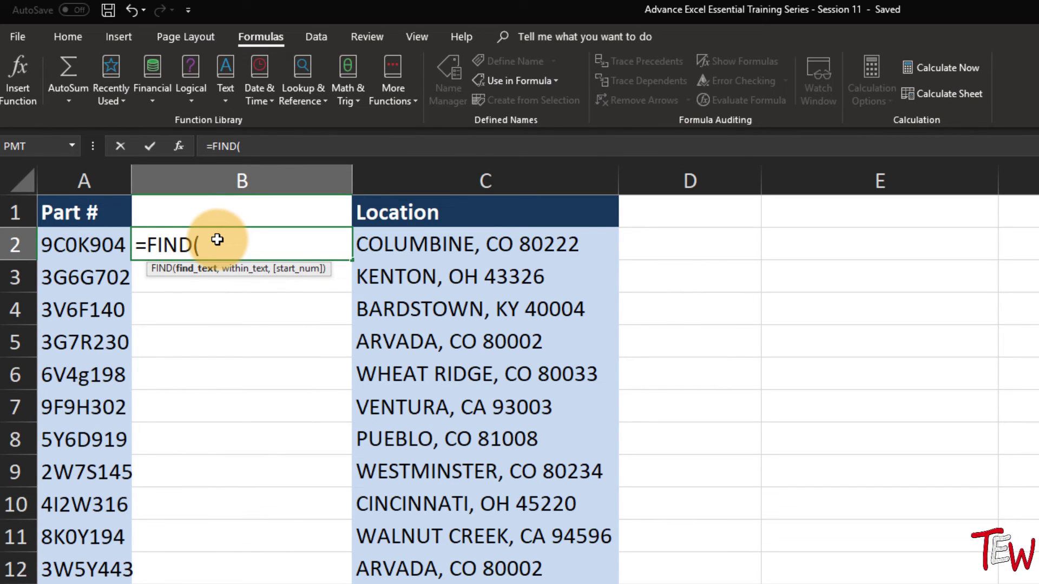
text(")
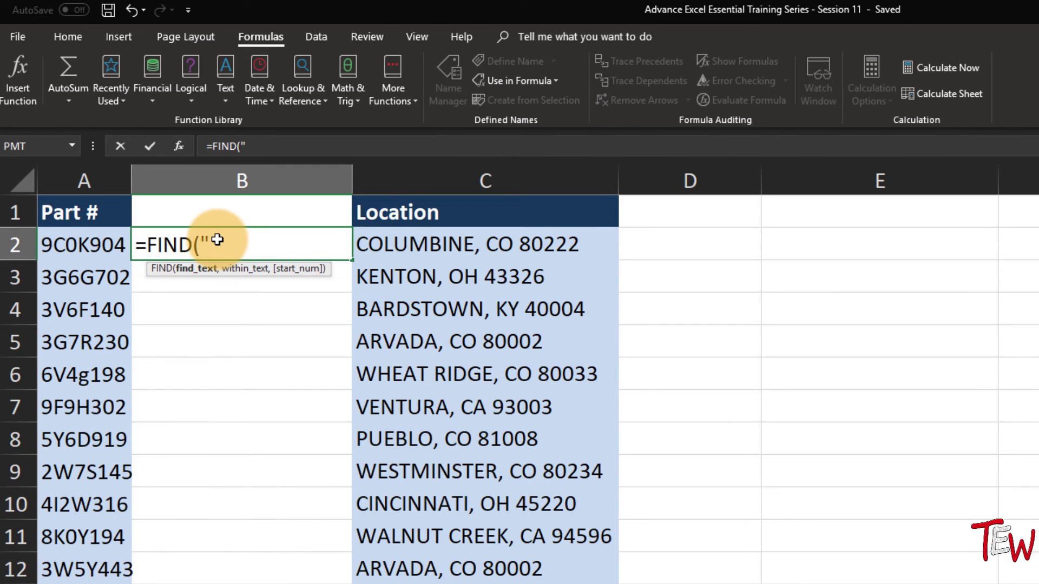
text(G)
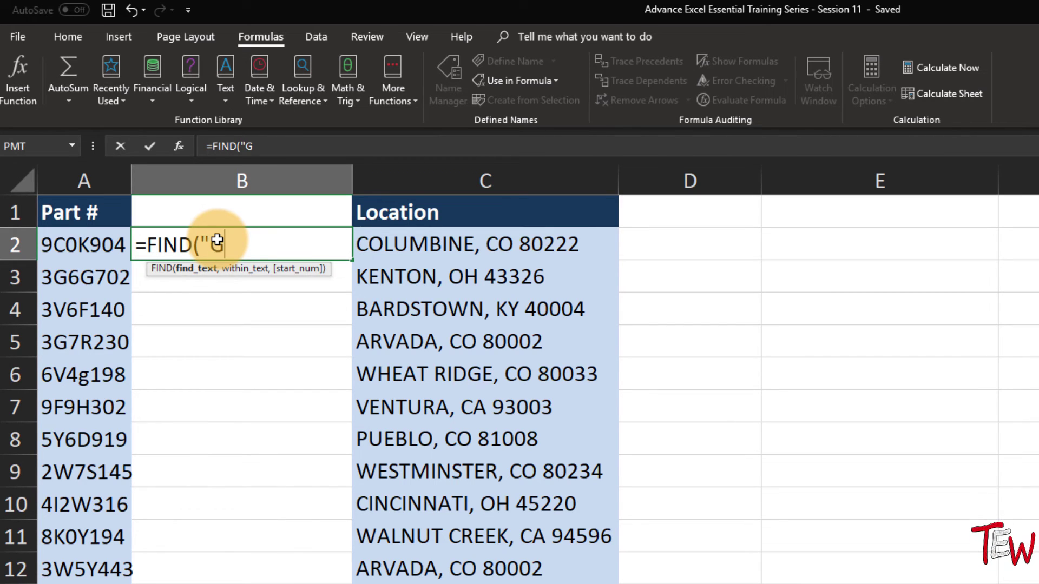
text(",)
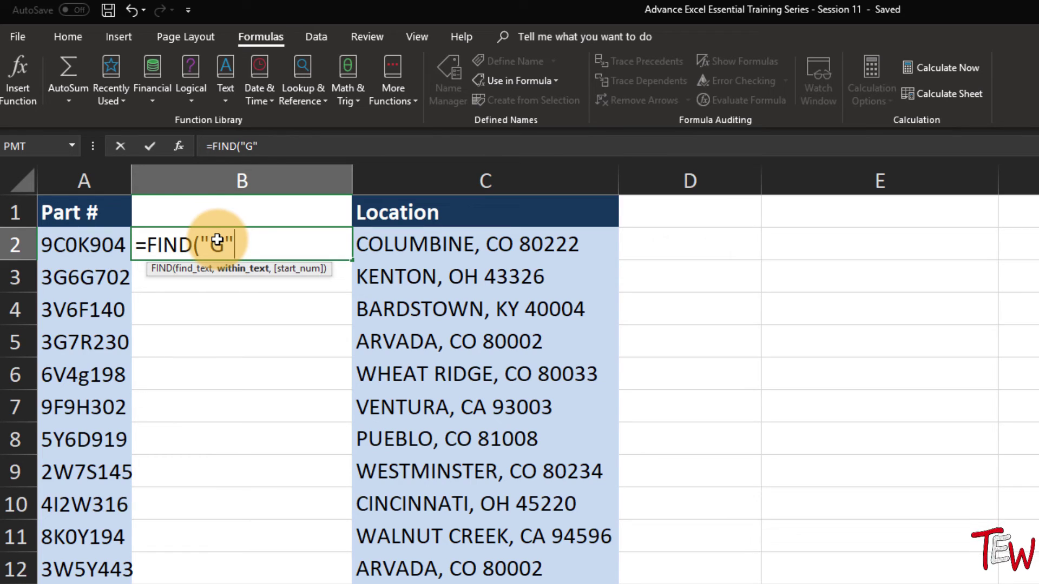
click(97, 240)
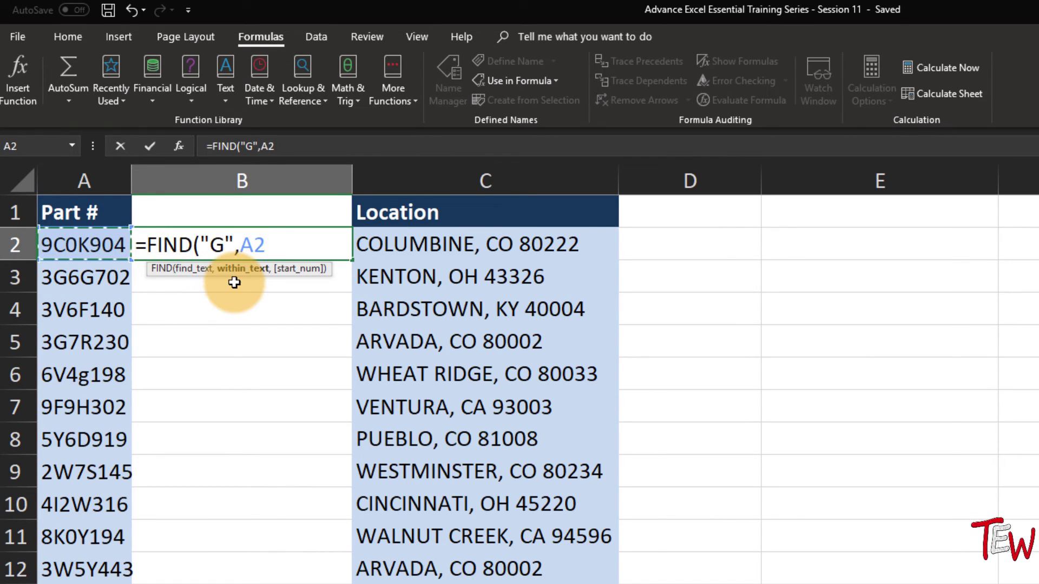
key(Return)
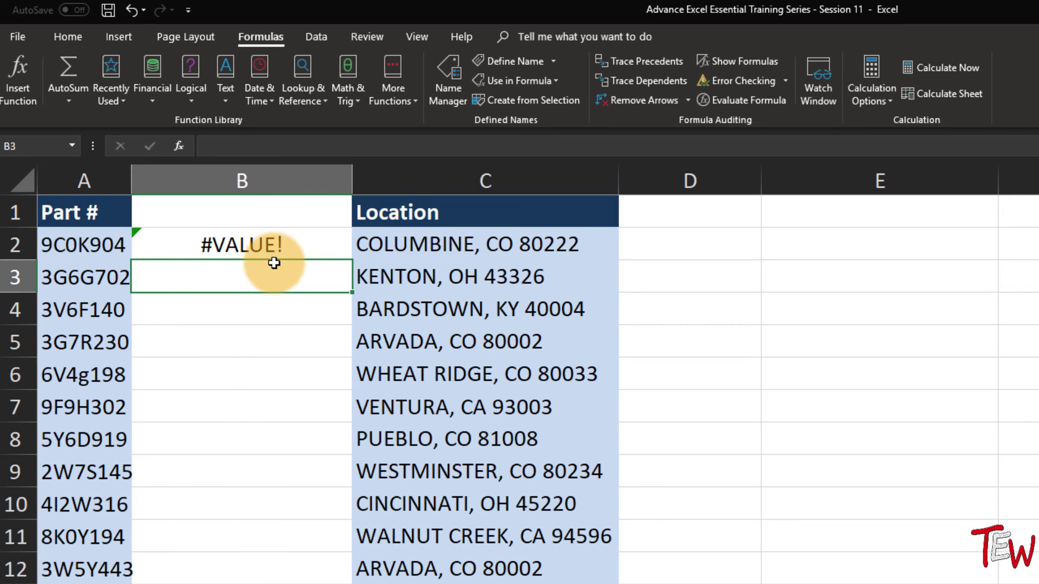
click(320, 242)
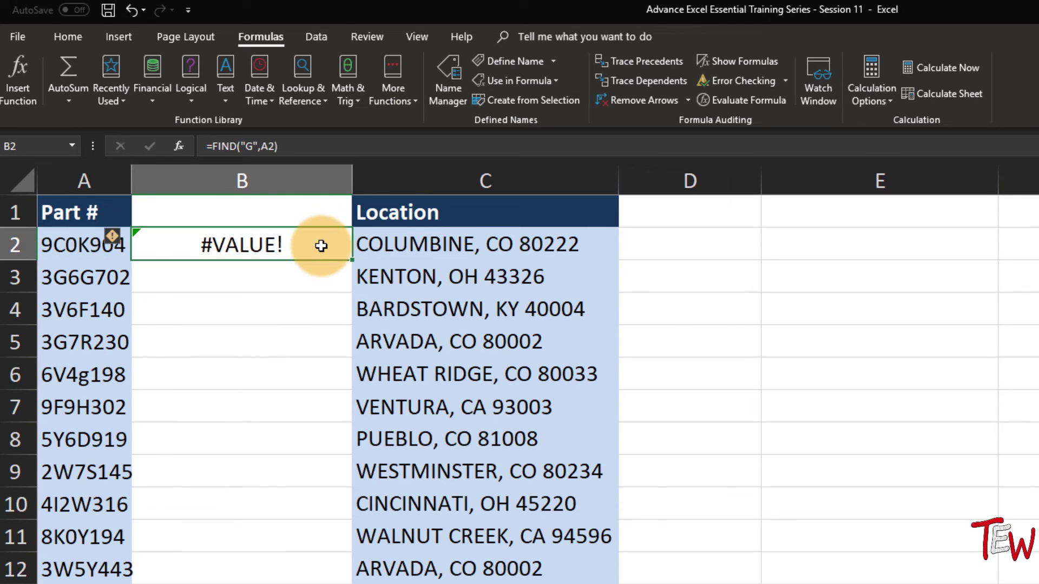
double_click(350, 260)
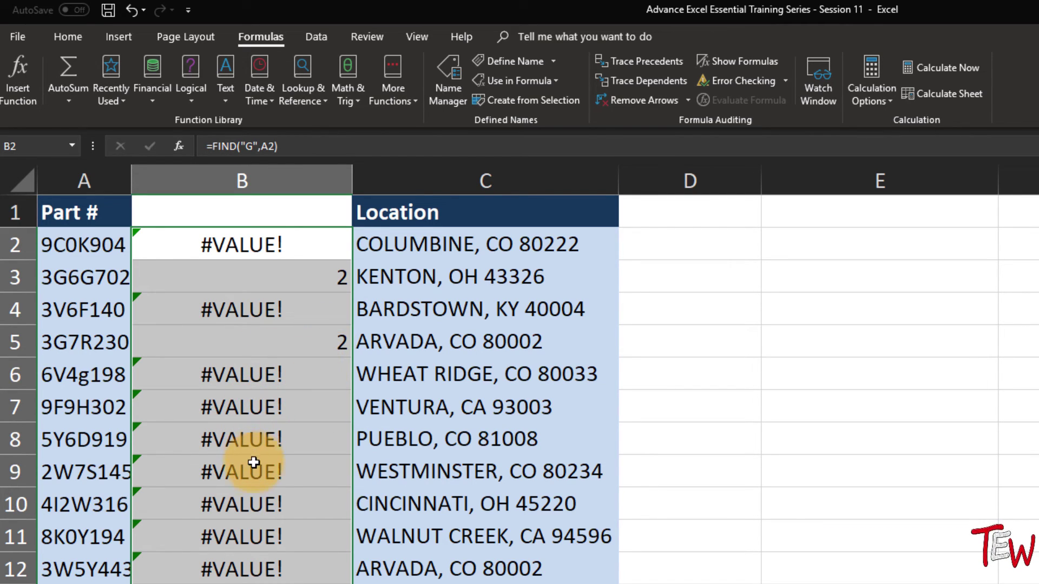
Step: Change B2 to =SEARCH("G",A2) and fill down, so 6V4g198 returns 4
double_click(189, 380)
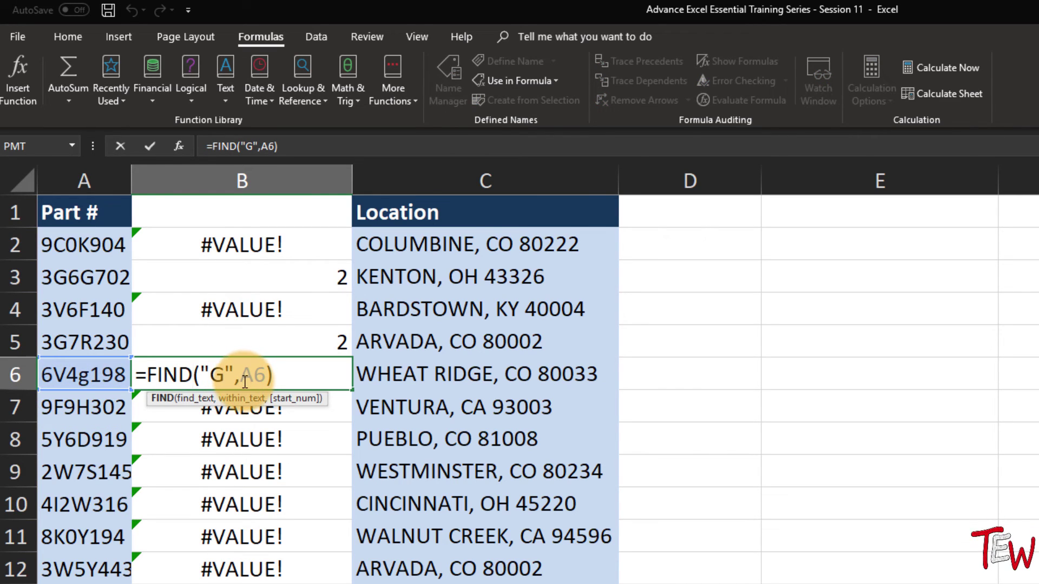
double_click(211, 374)
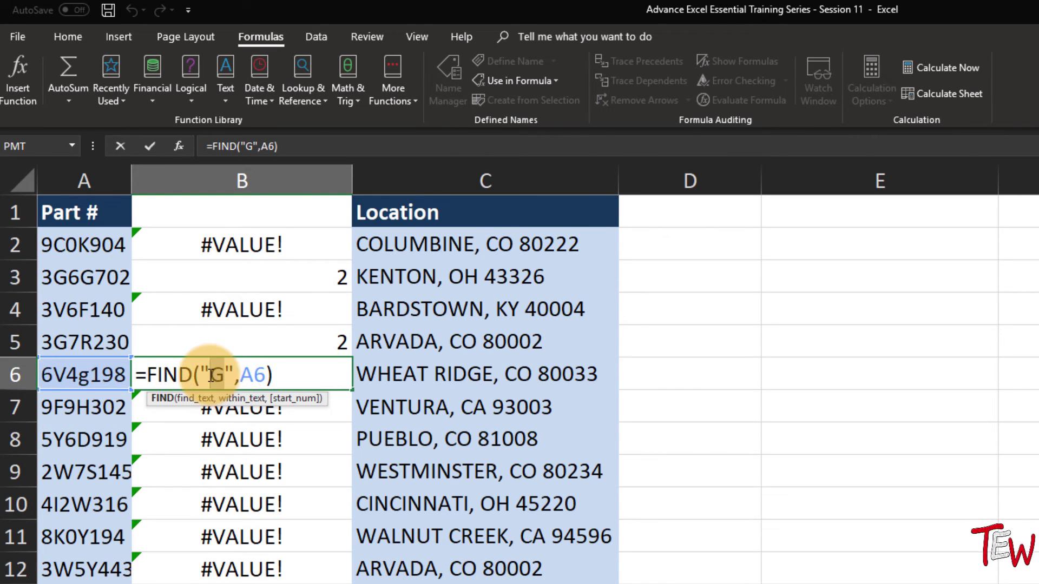
double_click(274, 244)
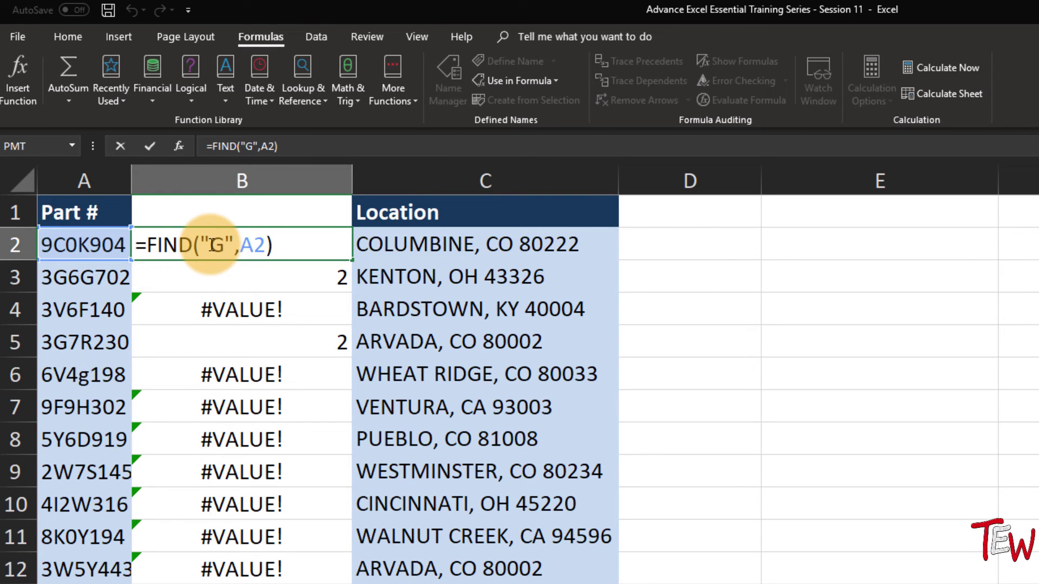
drag(193, 244, 146, 249)
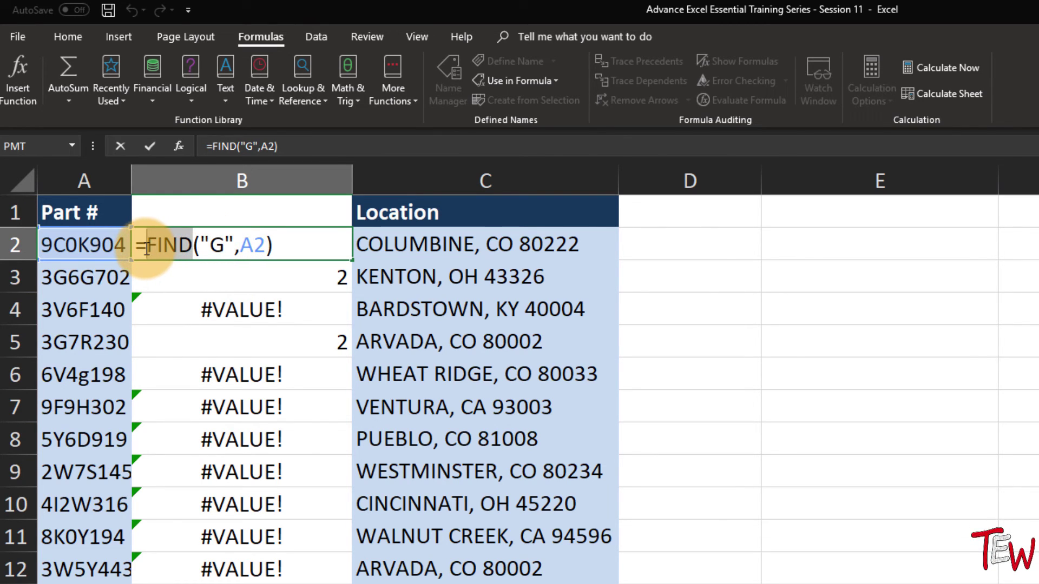
text(sear)
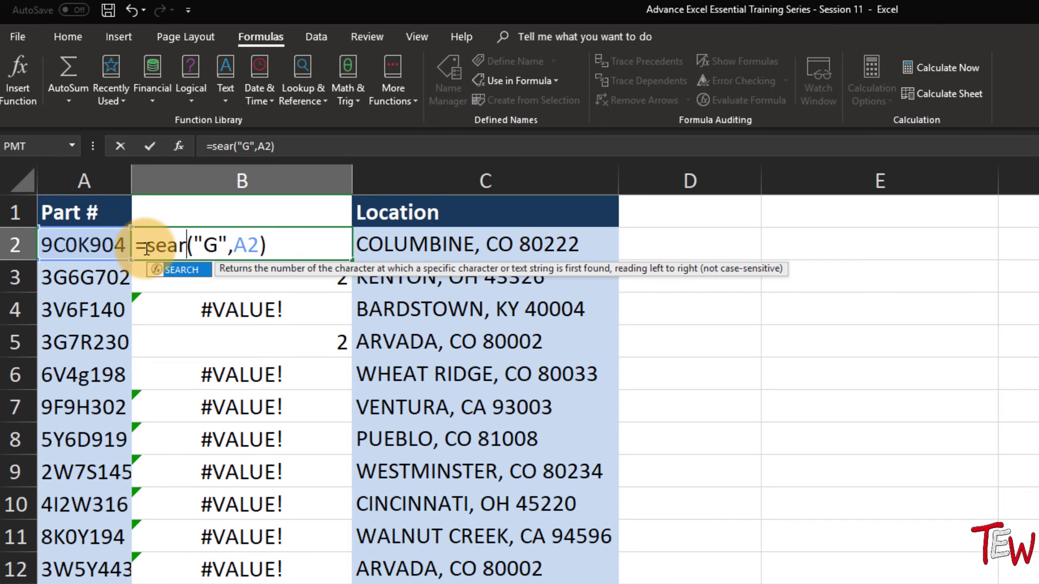
text(ch)
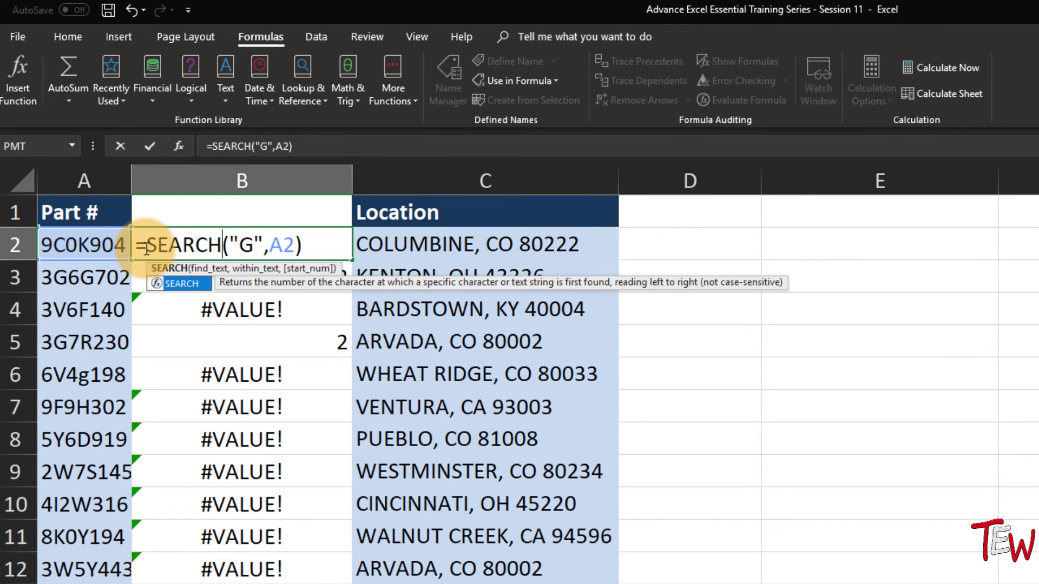
key(Return)
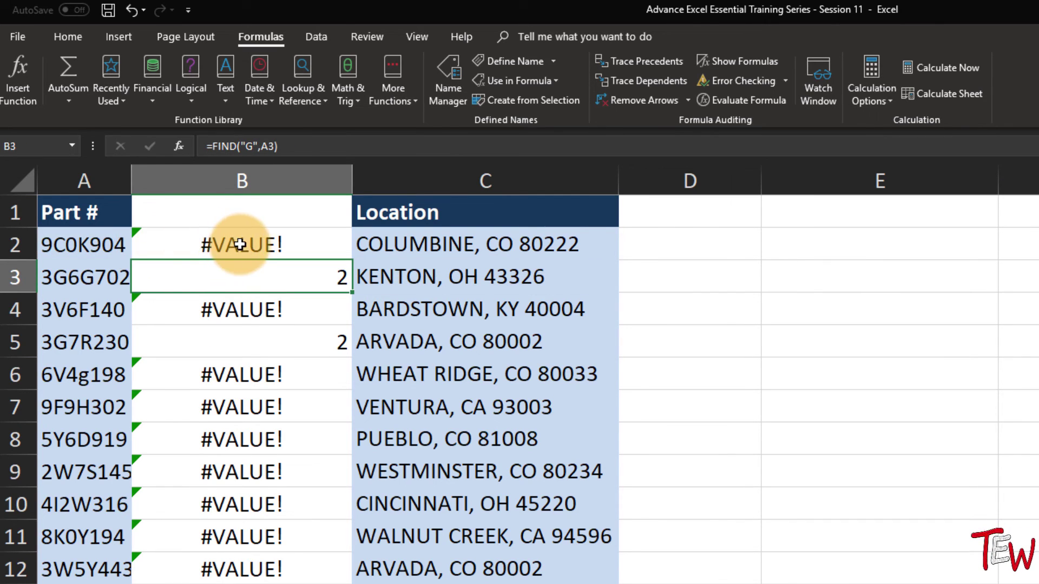
click(341, 253)
double_click(350, 259)
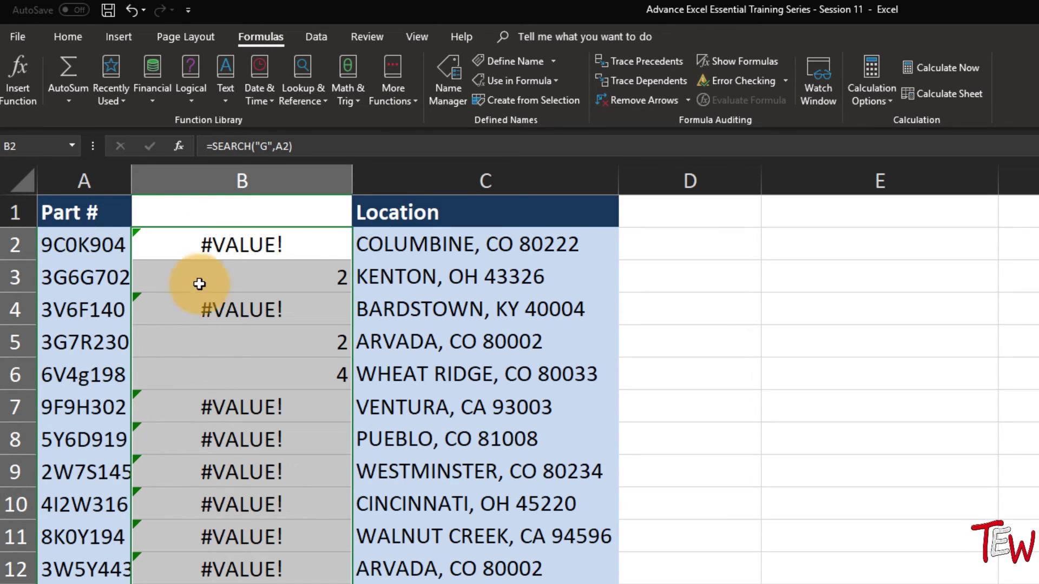
click(241, 286)
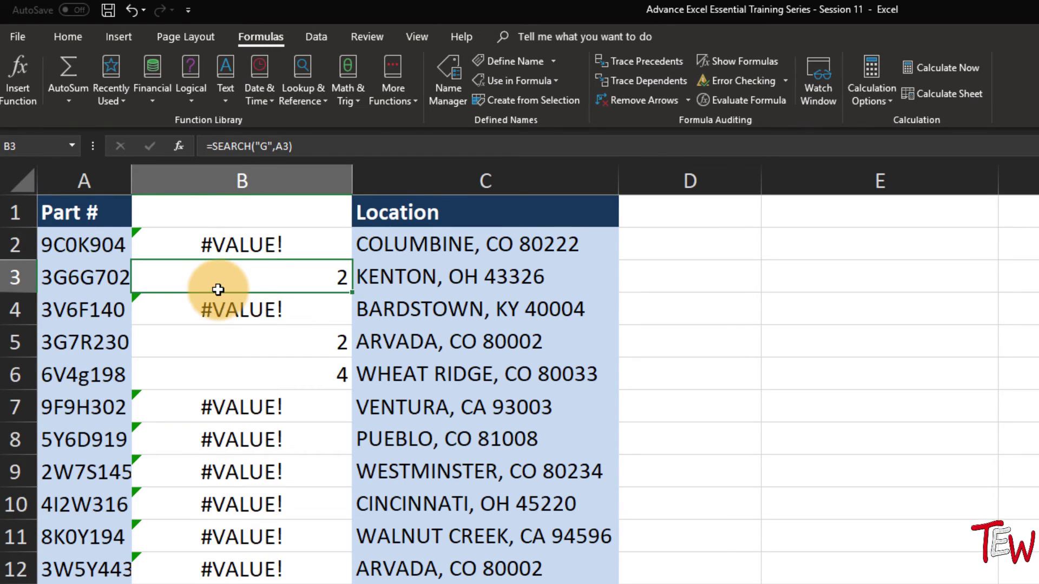
click(268, 243)
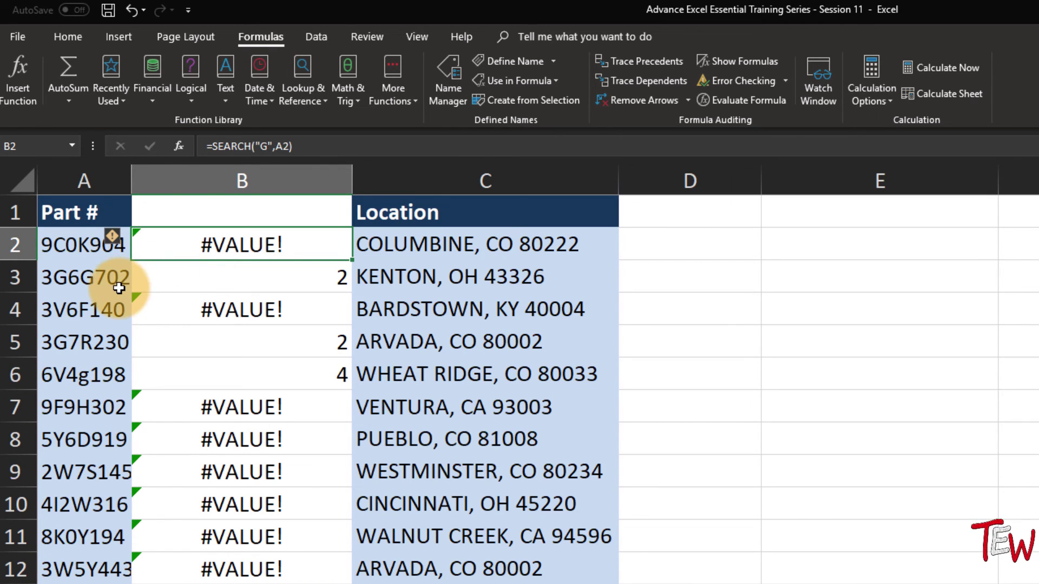
click(491, 180)
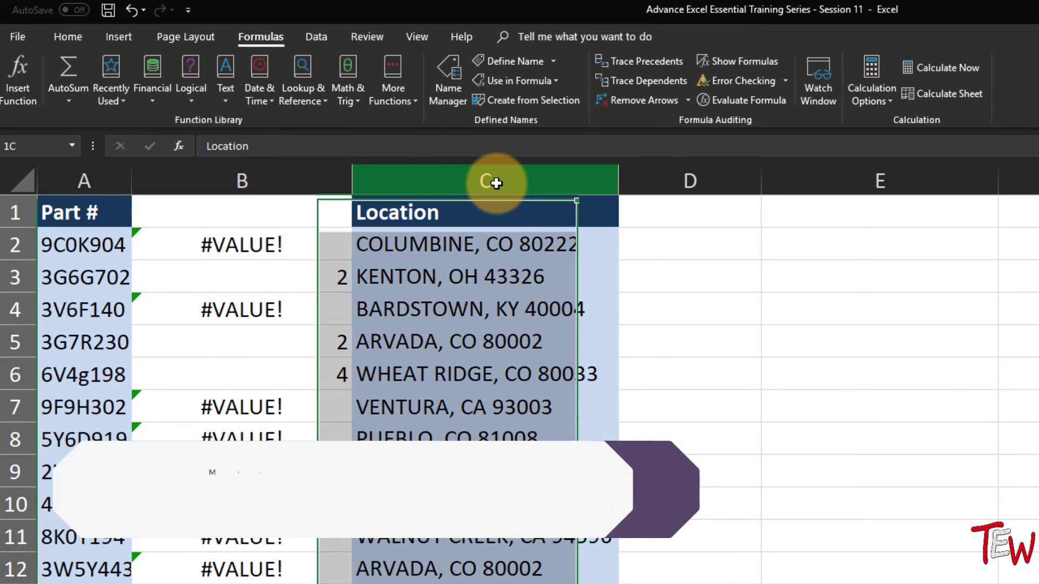
click(712, 241)
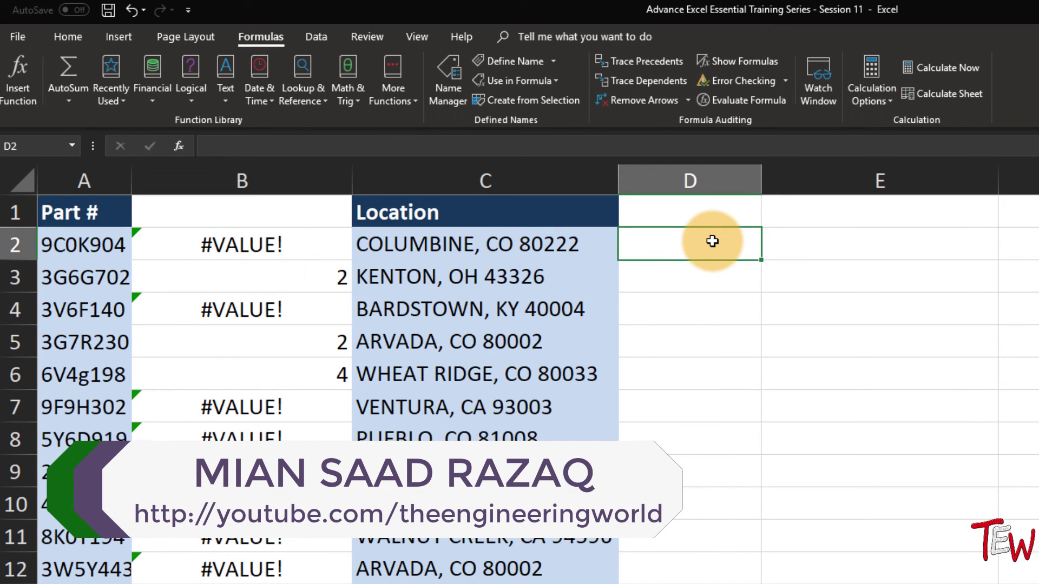
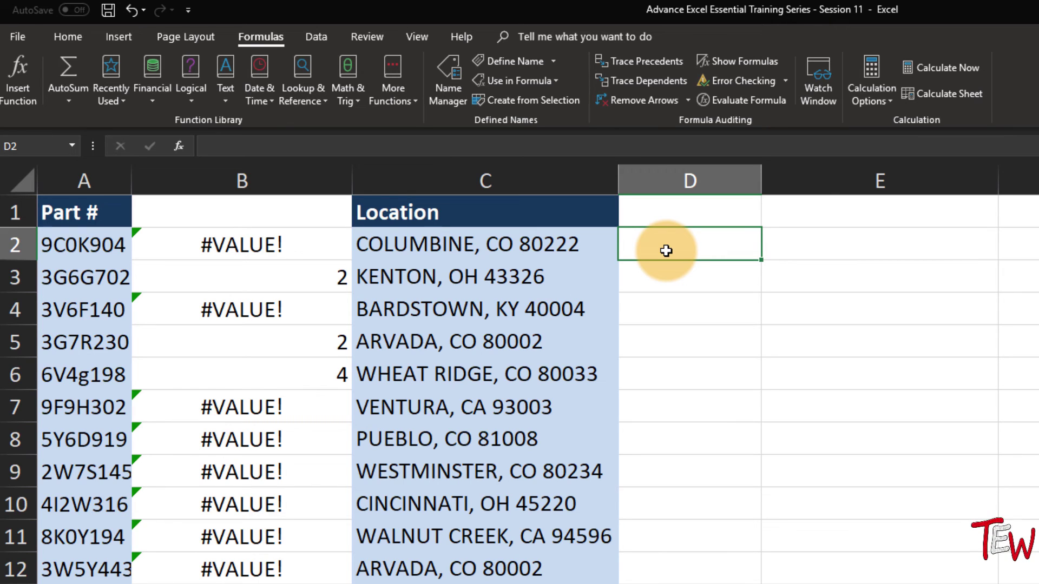
Step: Enter CO in D2 and Flash Fill column D, which yields city initials (KE, BA, AR…)
text(CO)
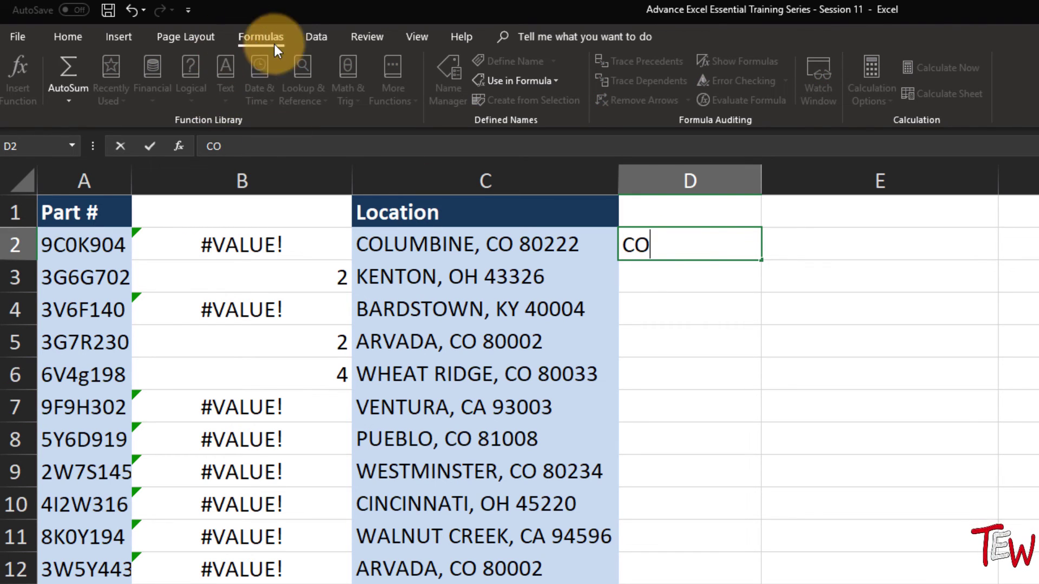
click(315, 42)
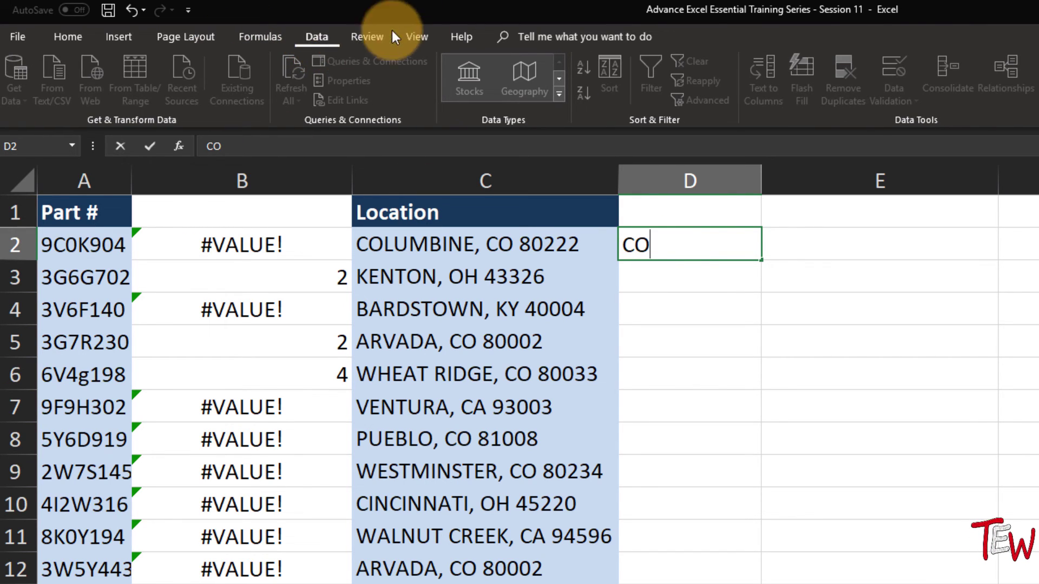
click(665, 263)
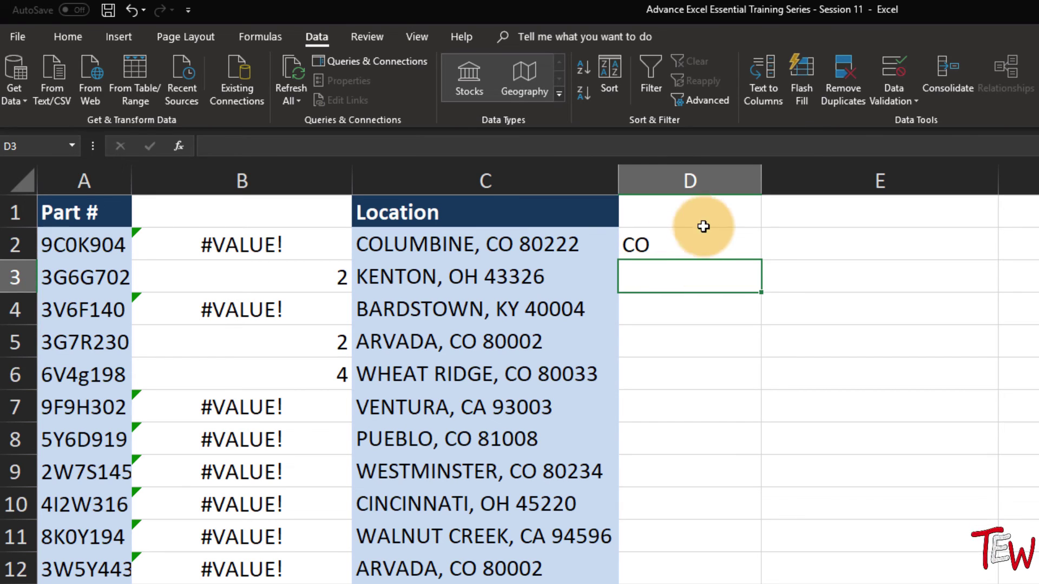
click(805, 82)
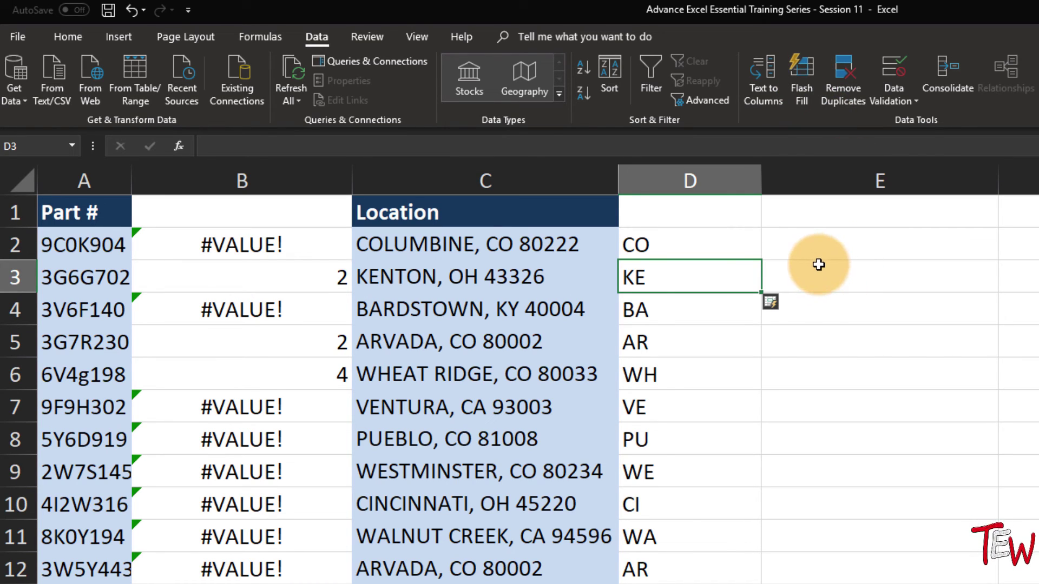
click(732, 251)
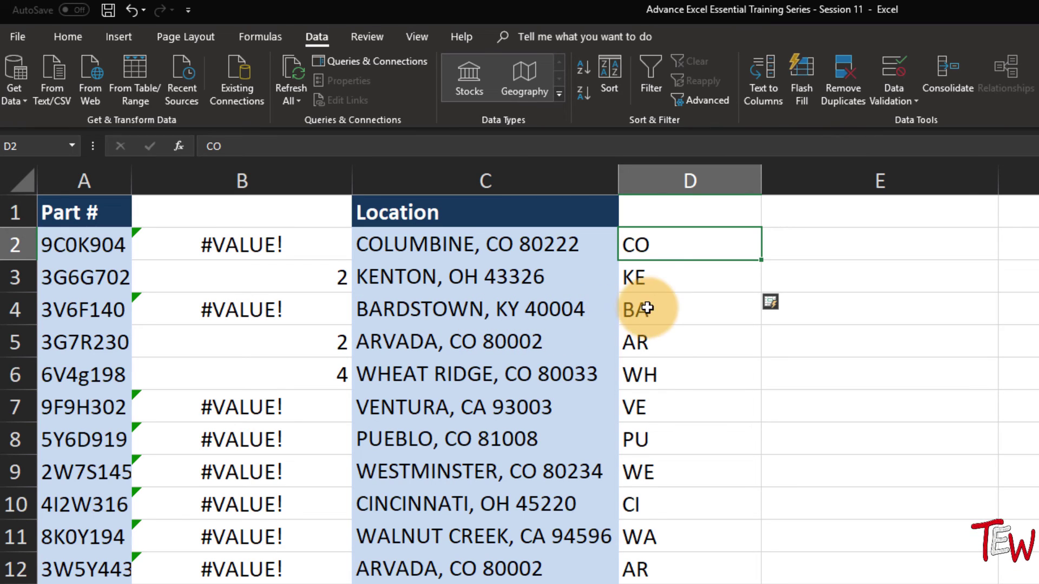
Step: Undo the wrong fill, add OH in D3, and retry Flash Fill on CO and OH; no pattern is found
key(ctrl+z)
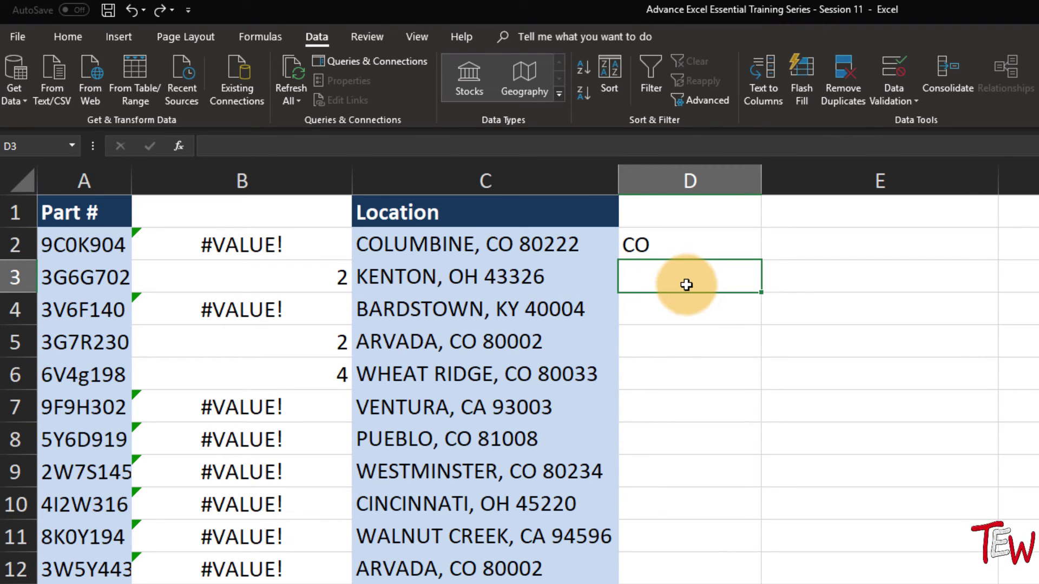
text(OH)
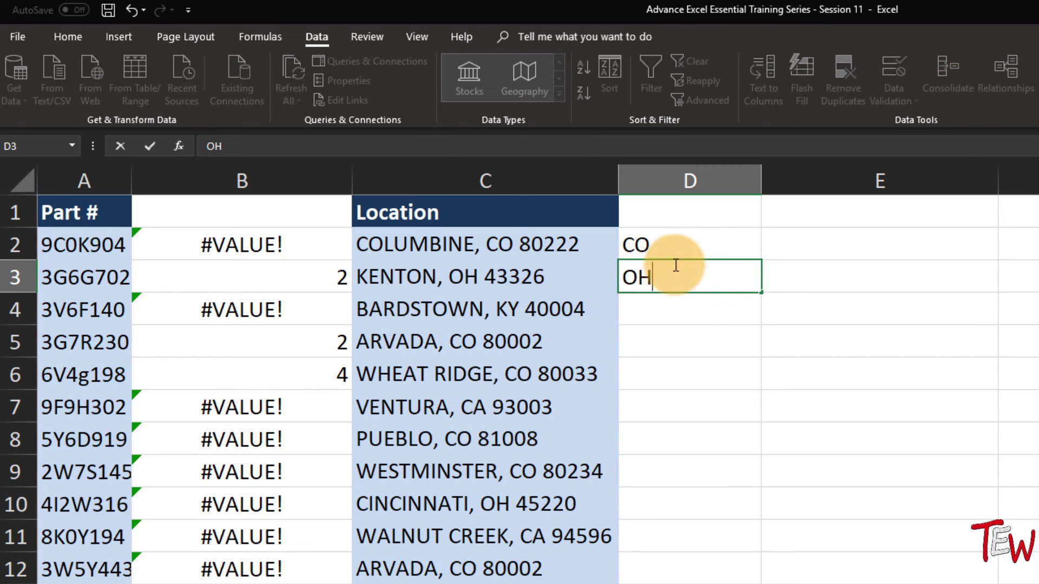
drag(680, 238, 679, 278)
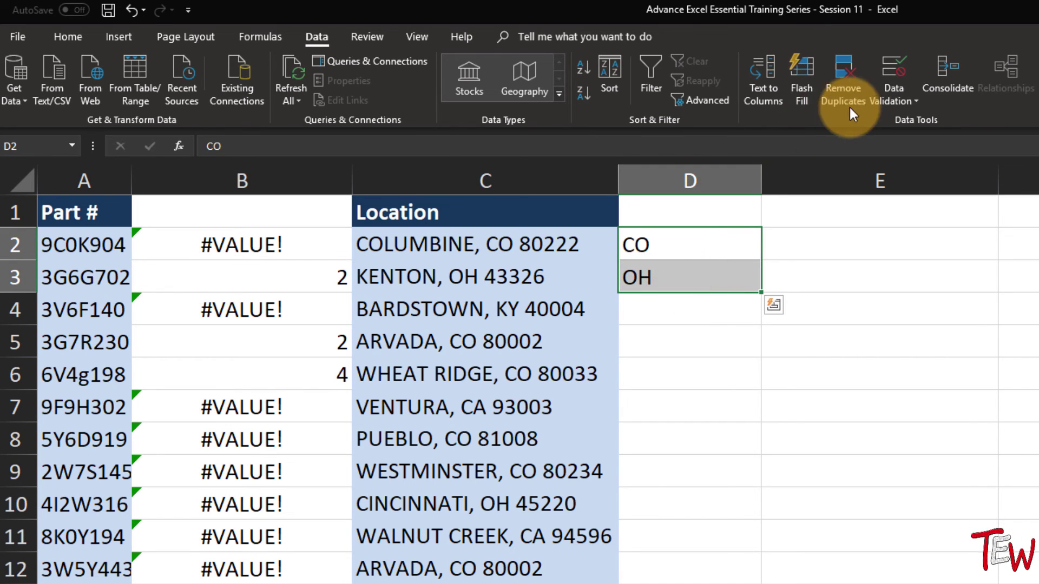
click(806, 69)
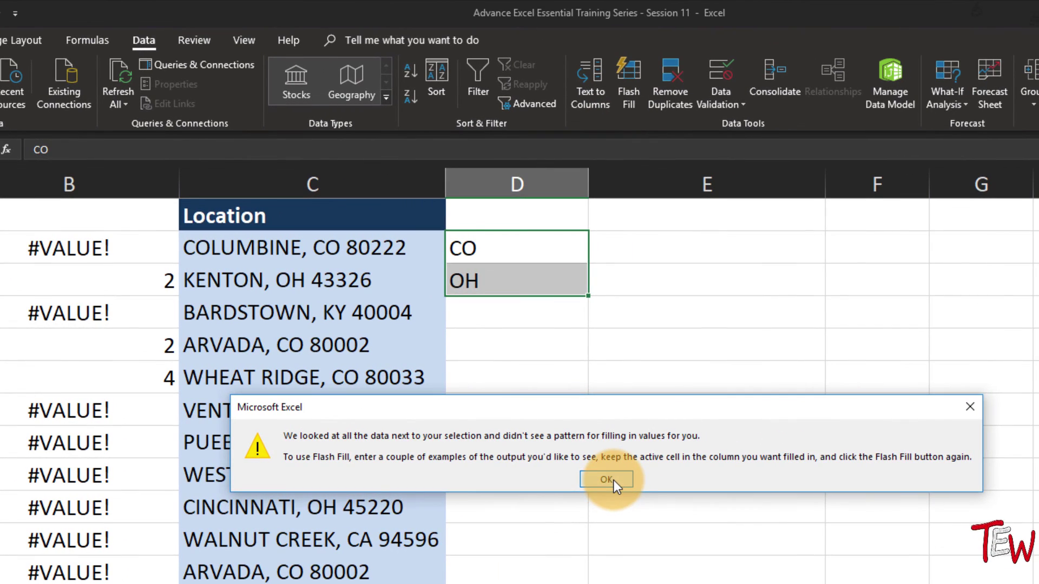
click(612, 480)
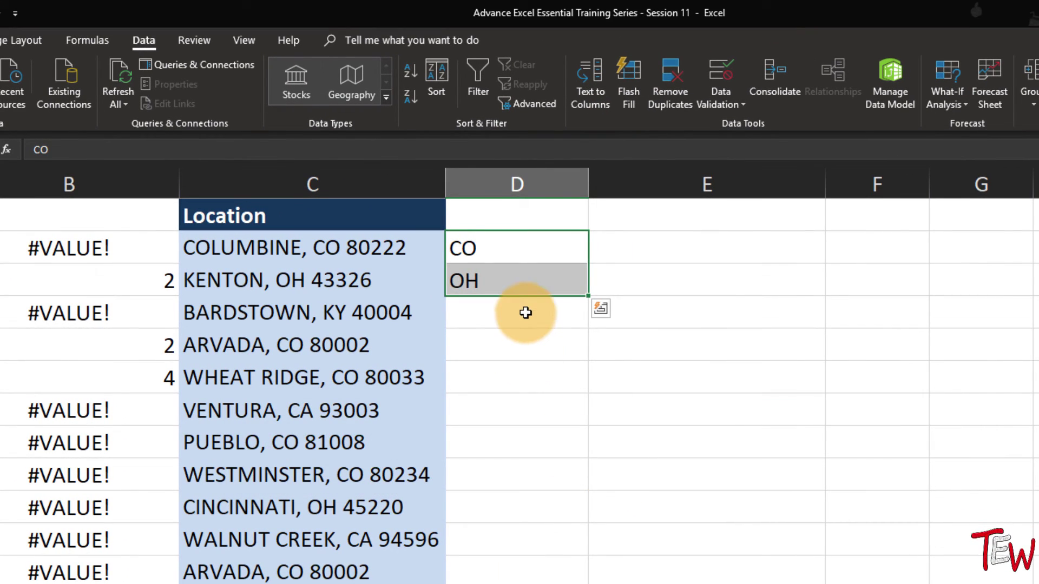
Step: Add KY in D4 and retry Flash Fill on D2:D4, which again finds no pattern
click(525, 313)
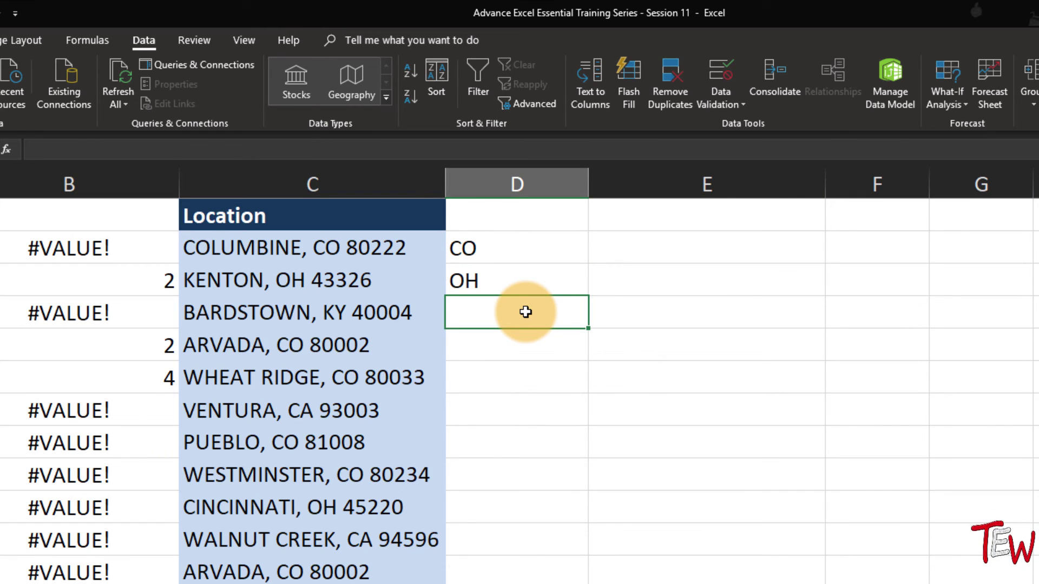
text(KY)
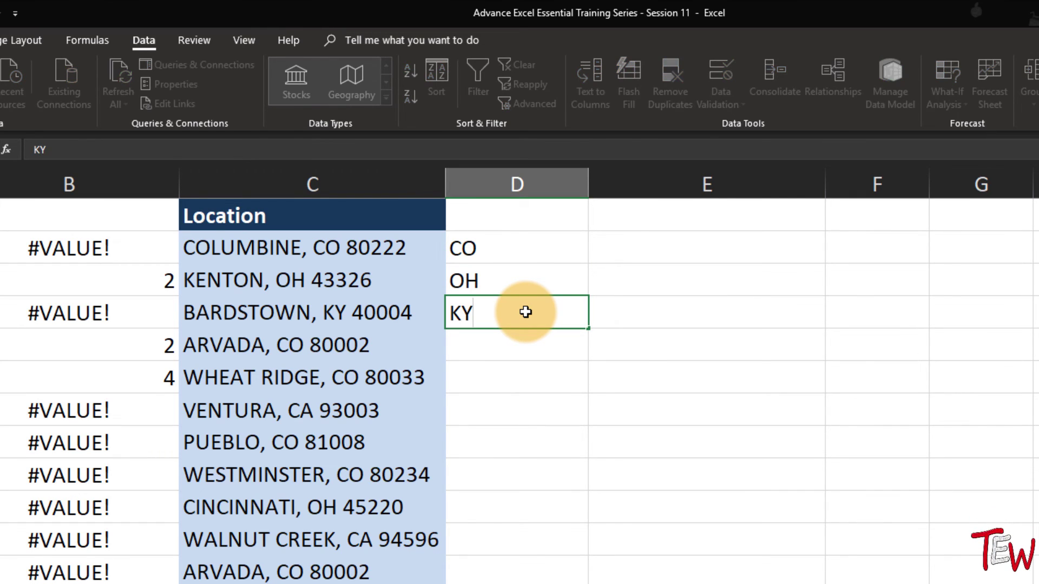
drag(523, 251, 524, 315)
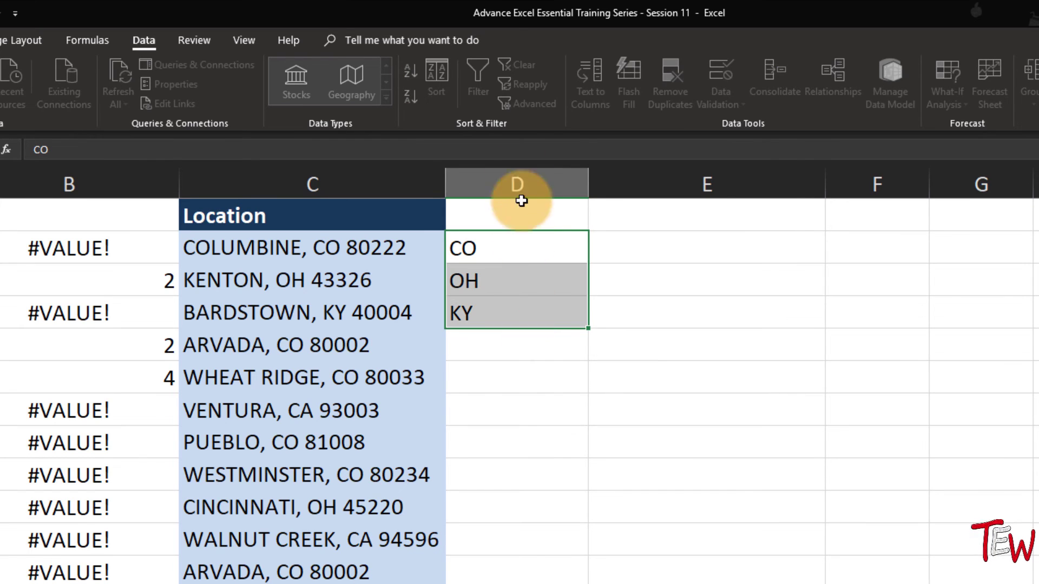
click(634, 76)
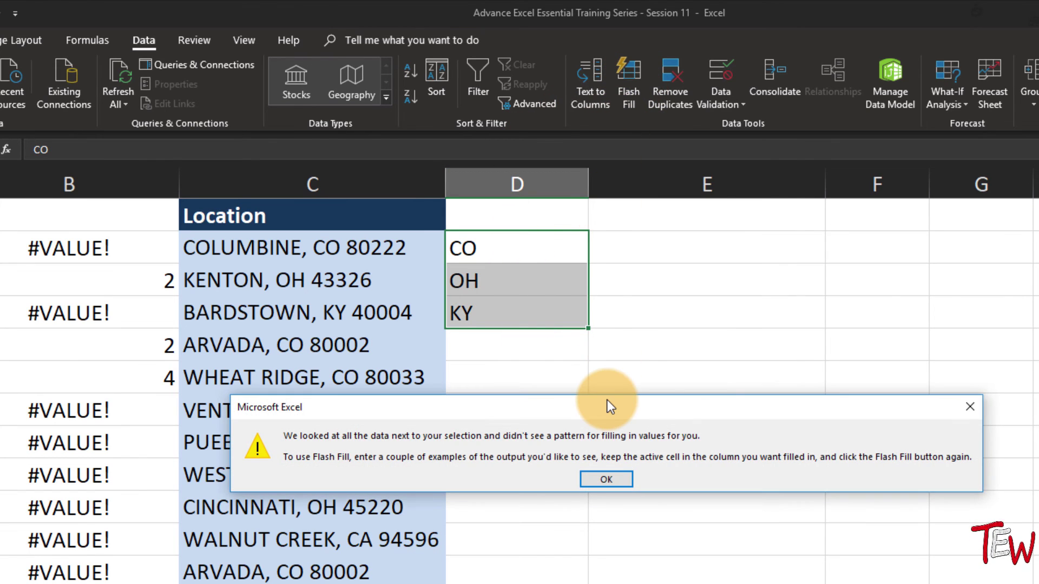
click(609, 478)
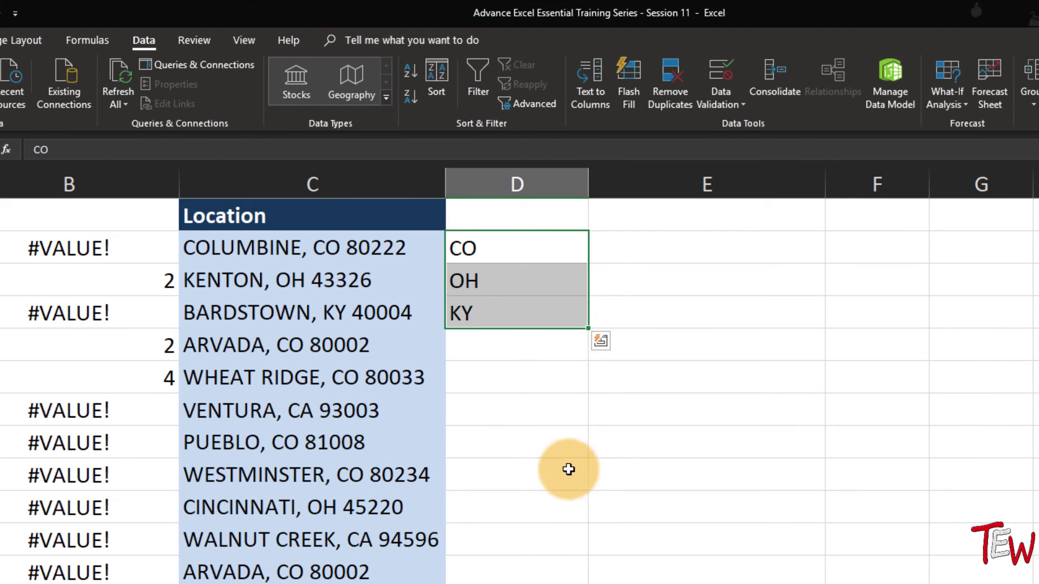
click(482, 348)
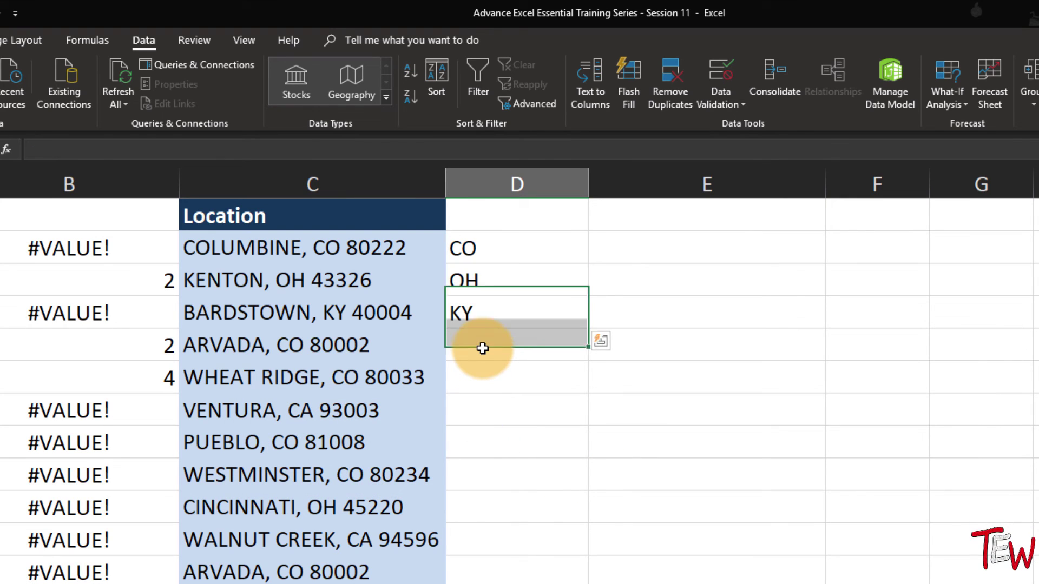
click(343, 249)
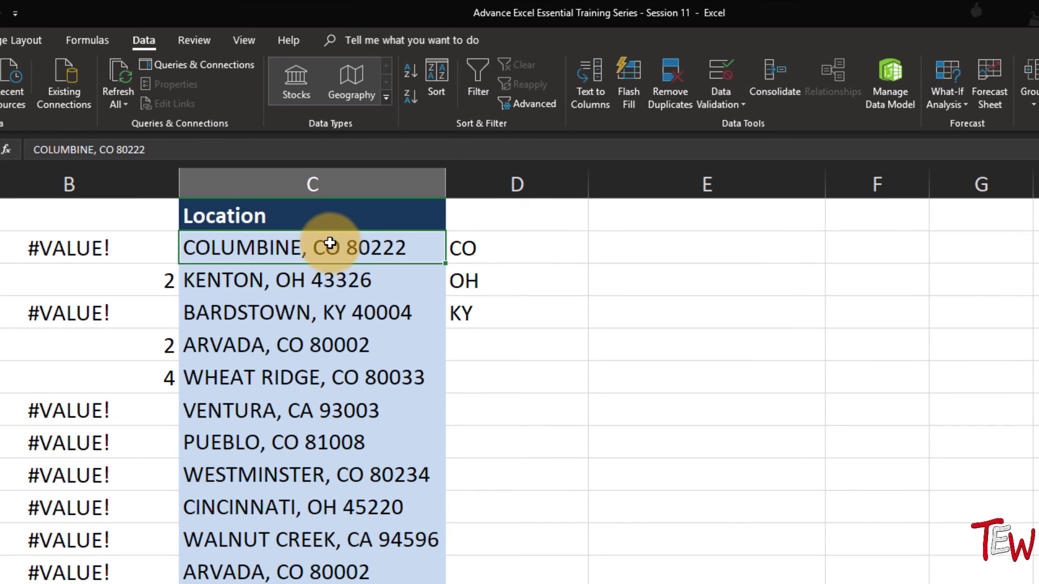
Step: Replace COLUMBINE with DENVER in the C2 location
double_click(237, 248)
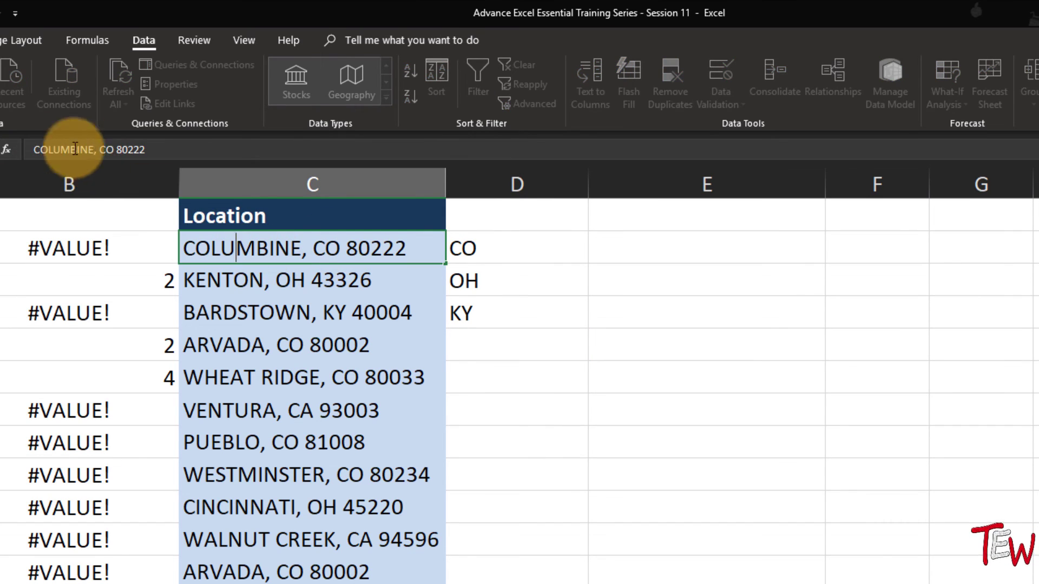
double_click(70, 150)
text(DENVER)
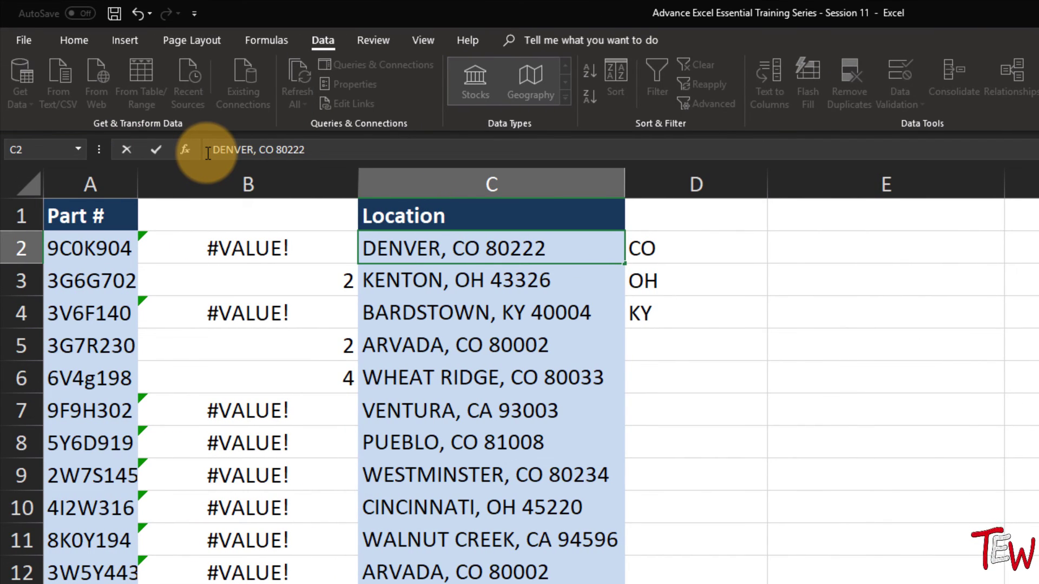
key(Tab)
Step: Clear OH and KY from D3:D4 and Flash Fill state codes (CO, OH, KY, CA…) from D2
click(709, 299)
drag(710, 297, 711, 283)
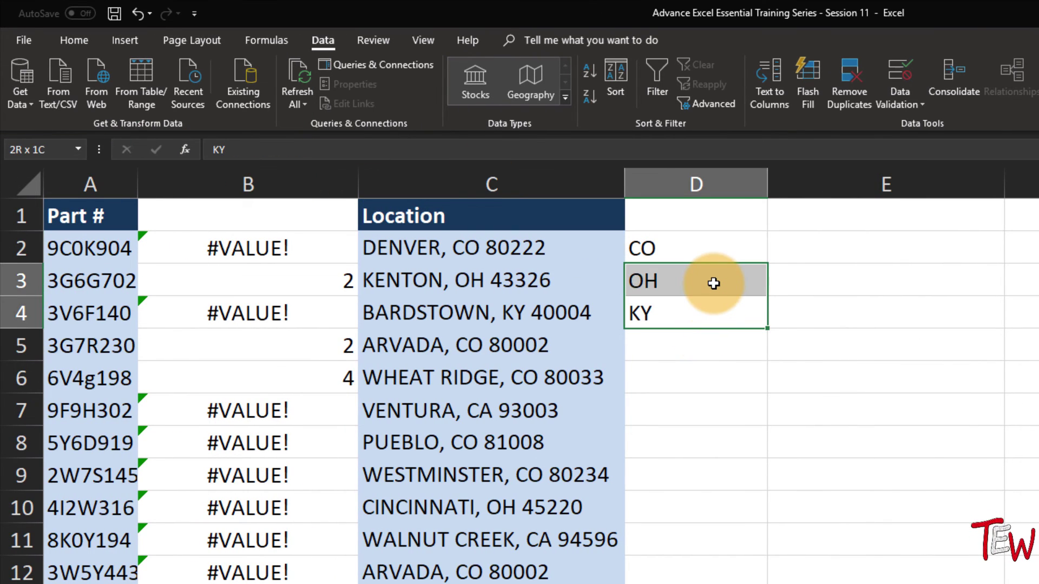
key(Delete)
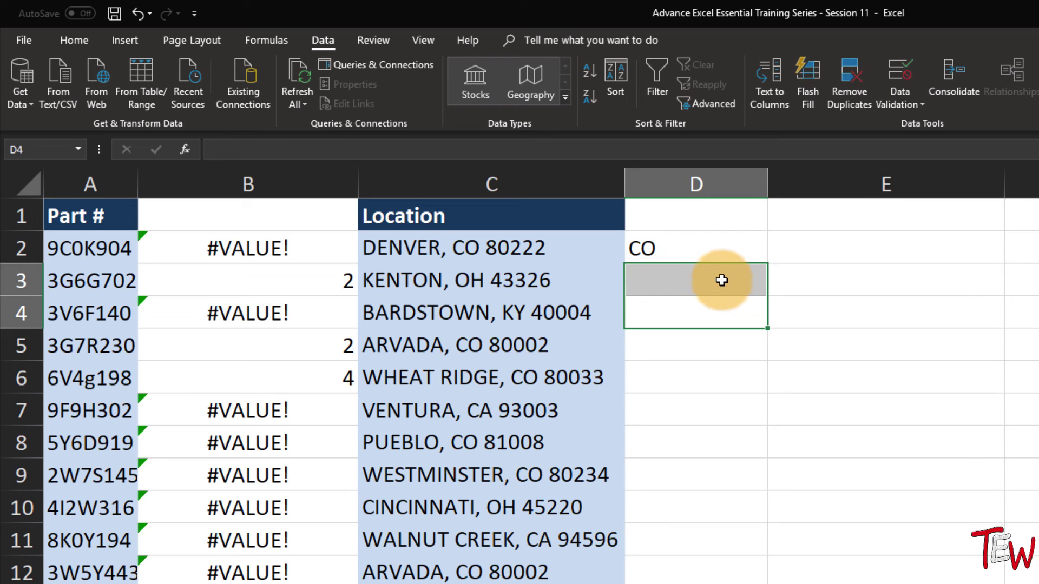
drag(722, 278, 736, 255)
click(719, 255)
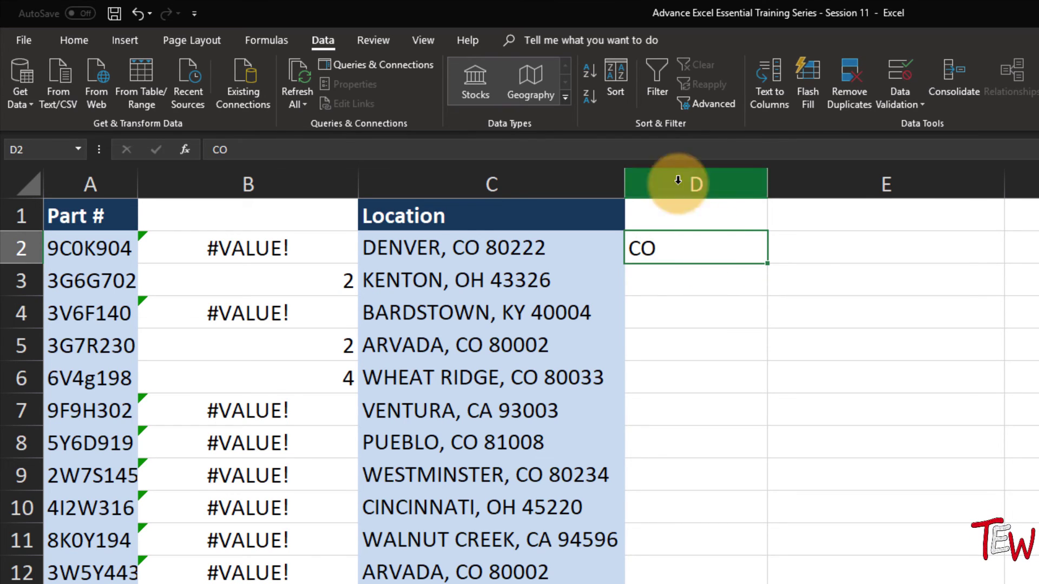
click(806, 86)
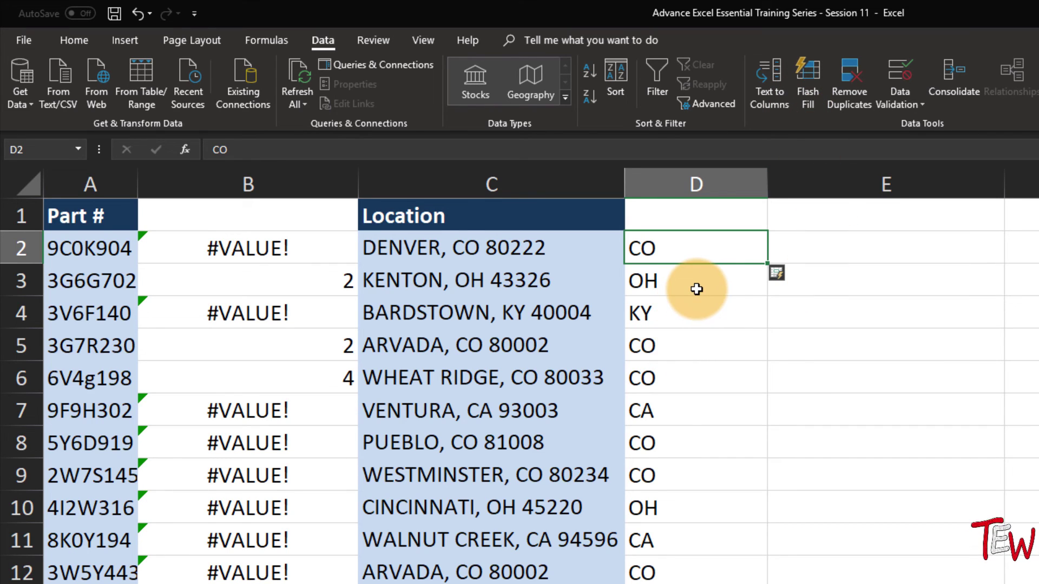
click(523, 253)
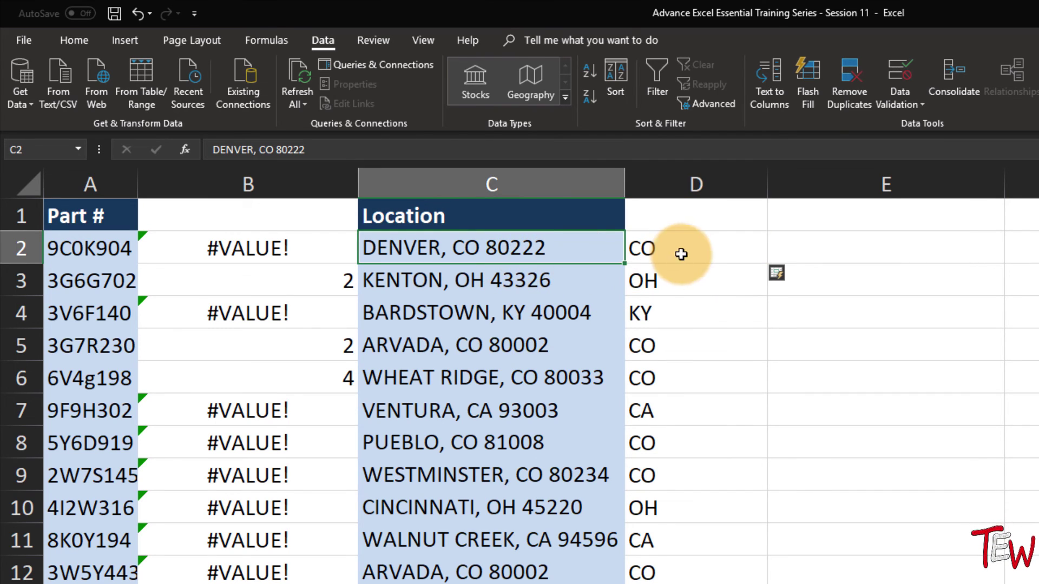
click(697, 255)
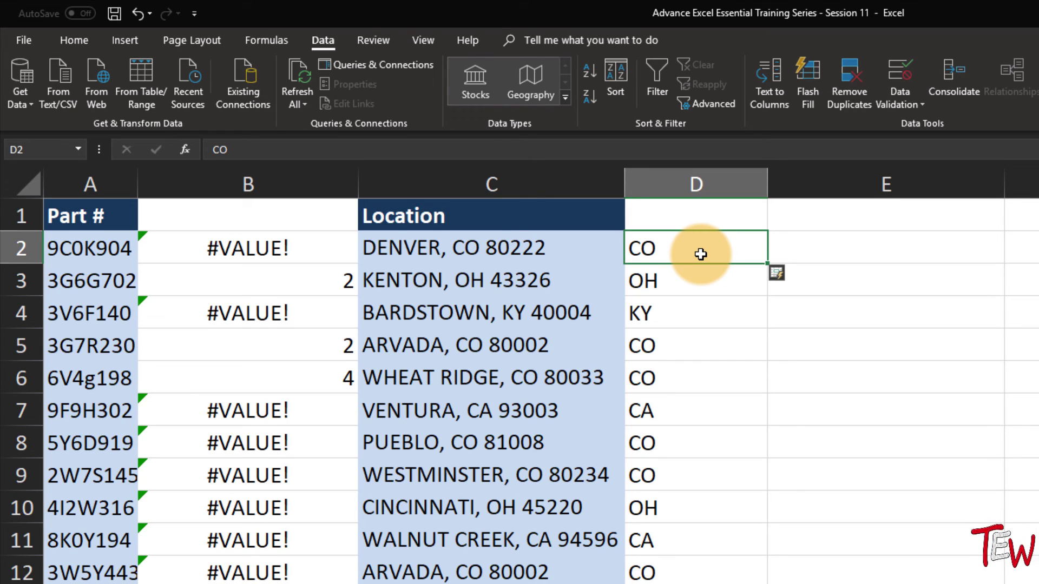
Step: Enter =FIND(",",C2) in D2 to get the comma's position in the Denver location
key(BackSpace)
text(CO)
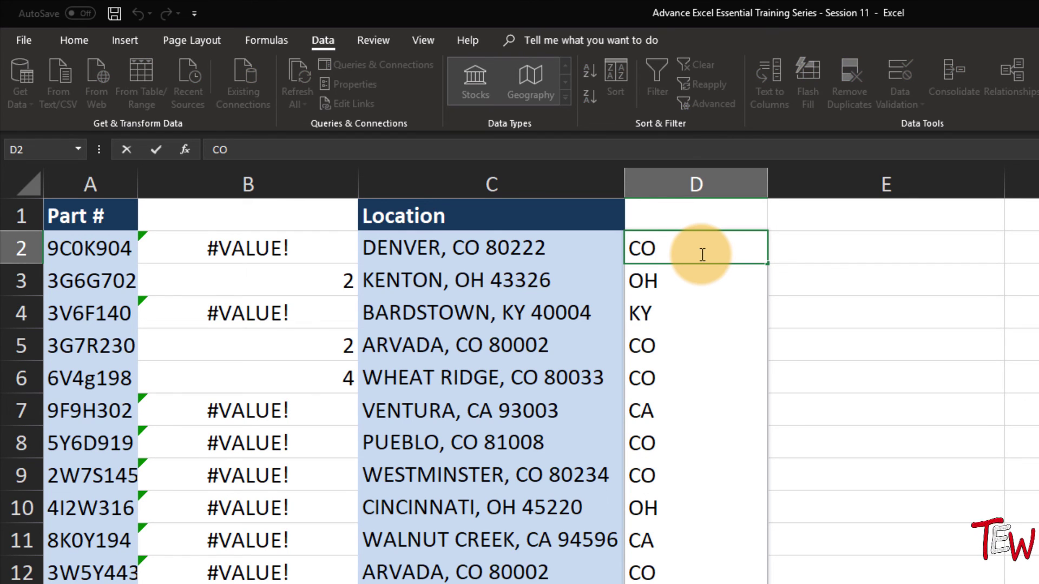
key(BackSpace)
key(BackSpace)
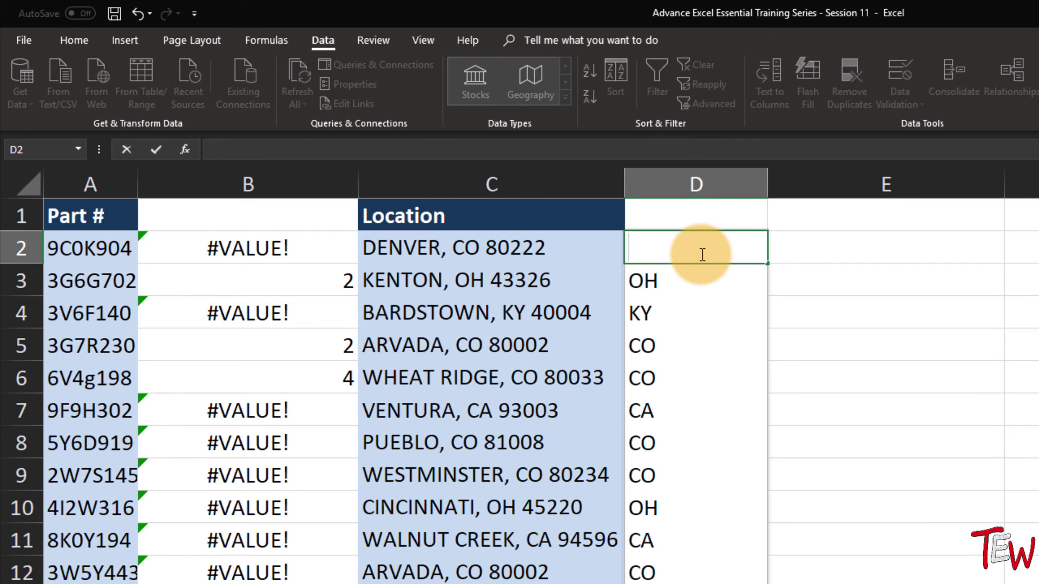
text(=find)
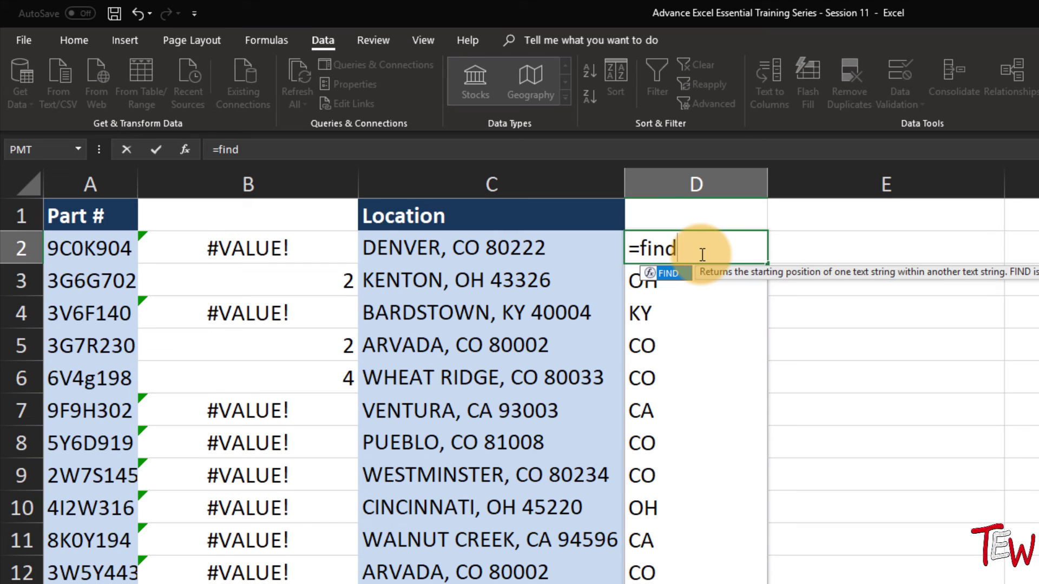
key(Tab)
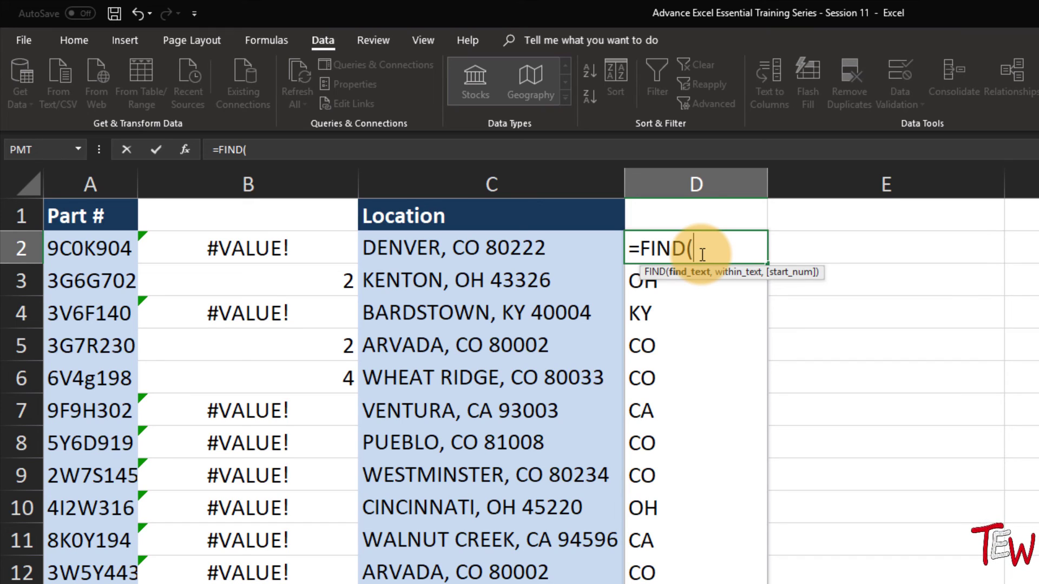
text(")
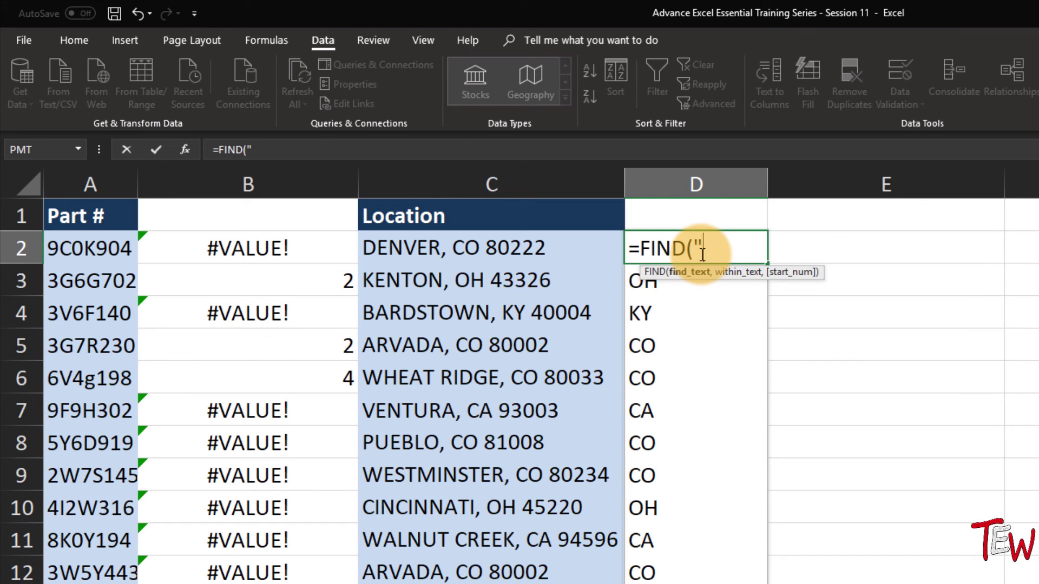
text(,")
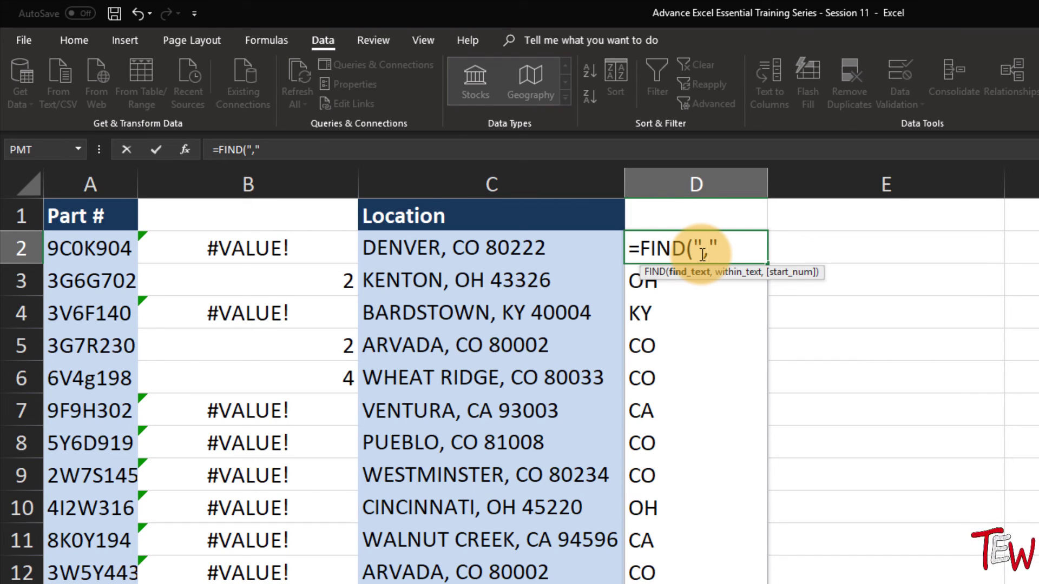
text(,)
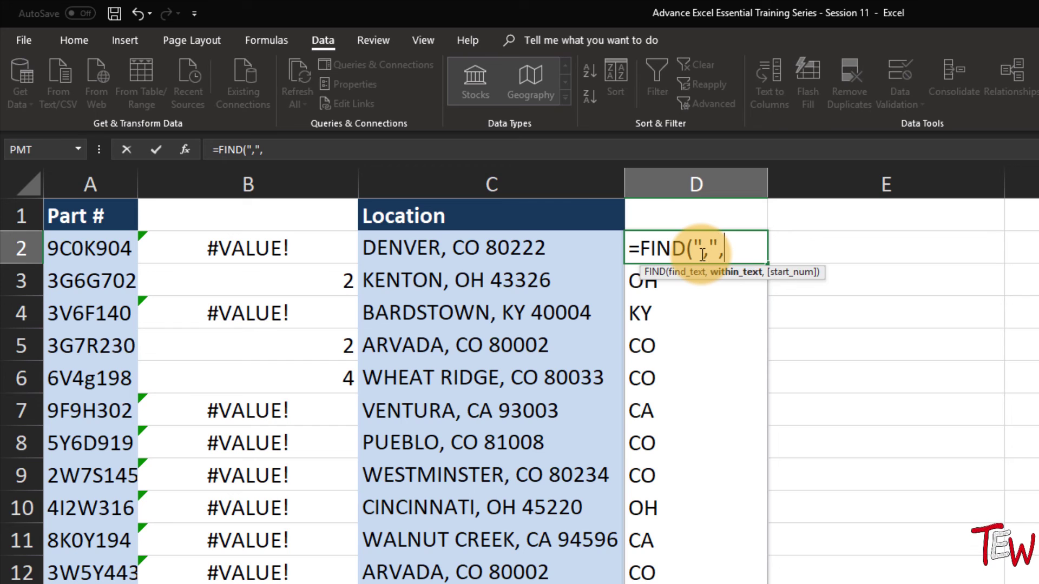
click(571, 250)
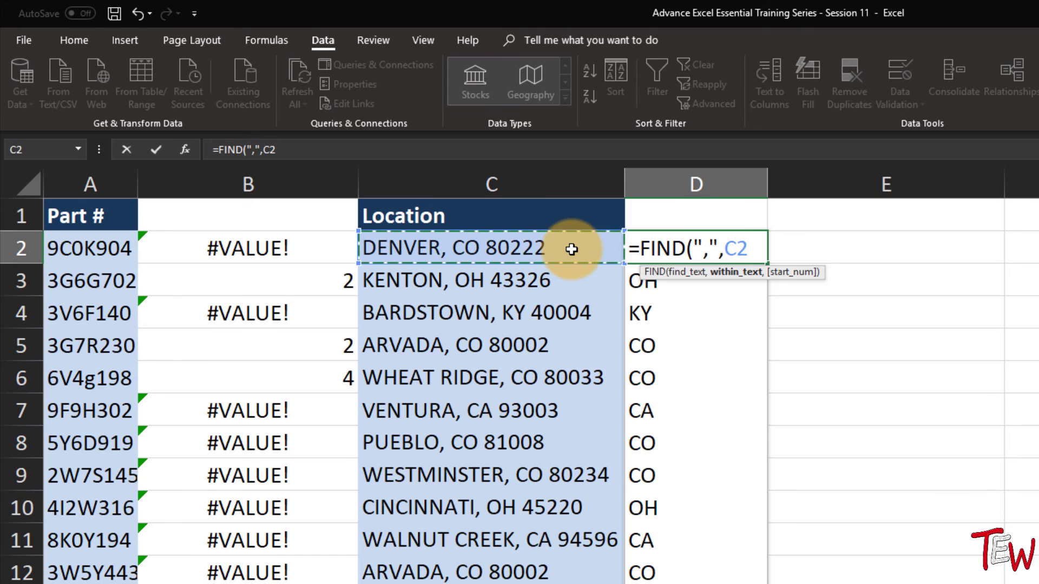
key(Return)
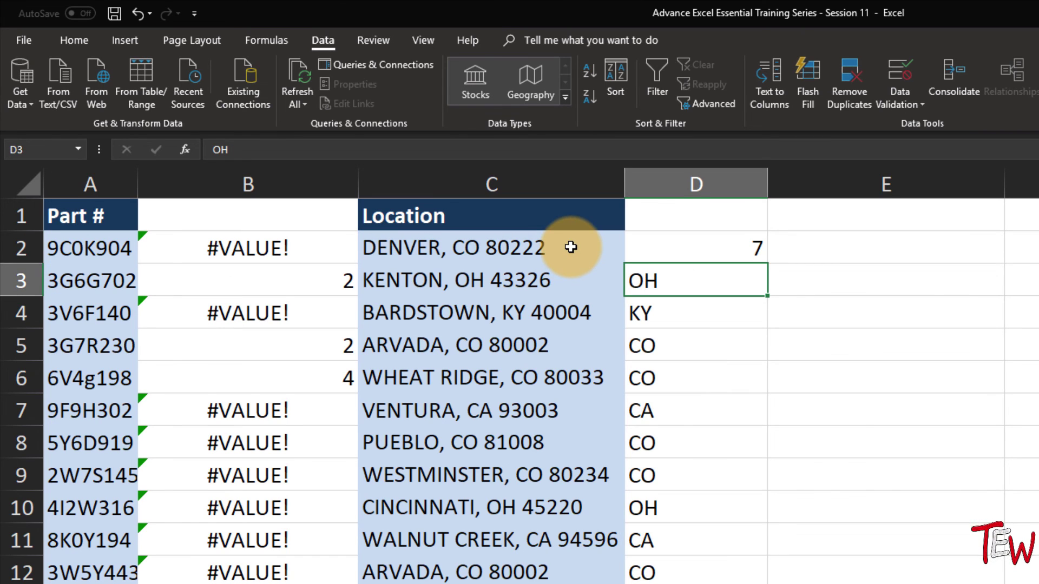
click(679, 248)
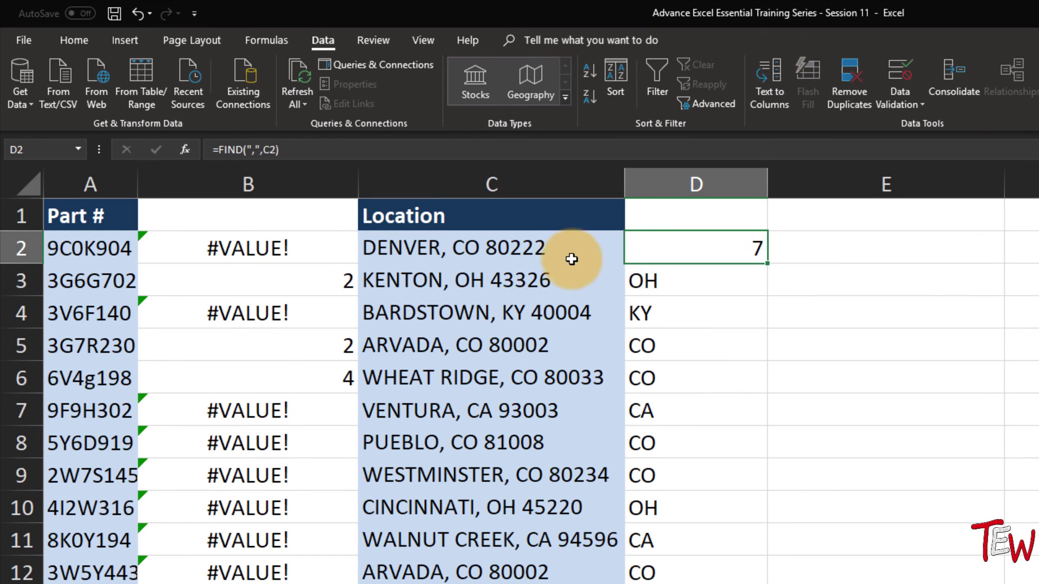
Step: Wrap it into =MID(C2,FIND(",",C2)+2,2) to extract the state code CO
double_click(688, 245)
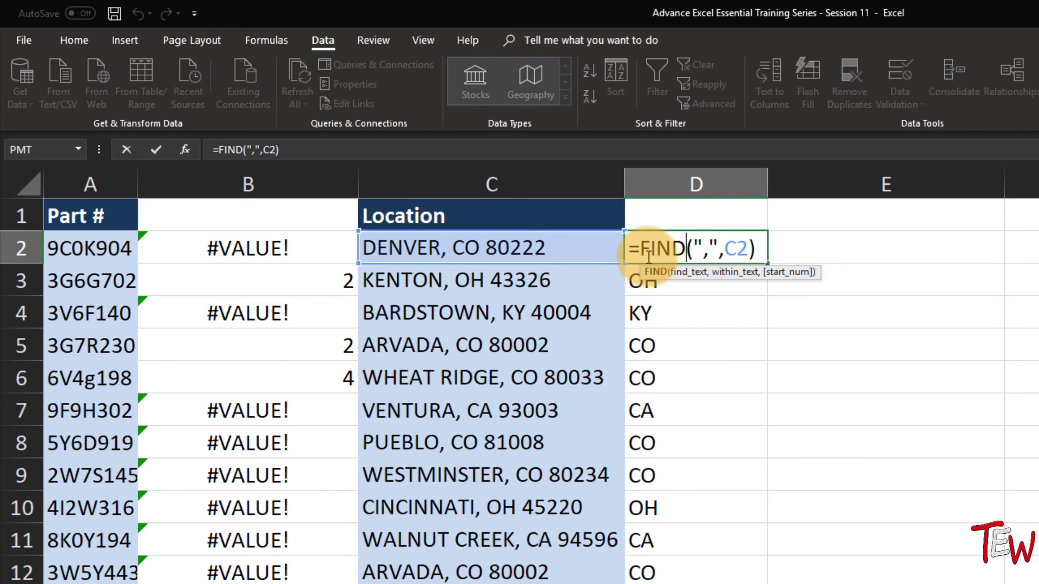
click(640, 248)
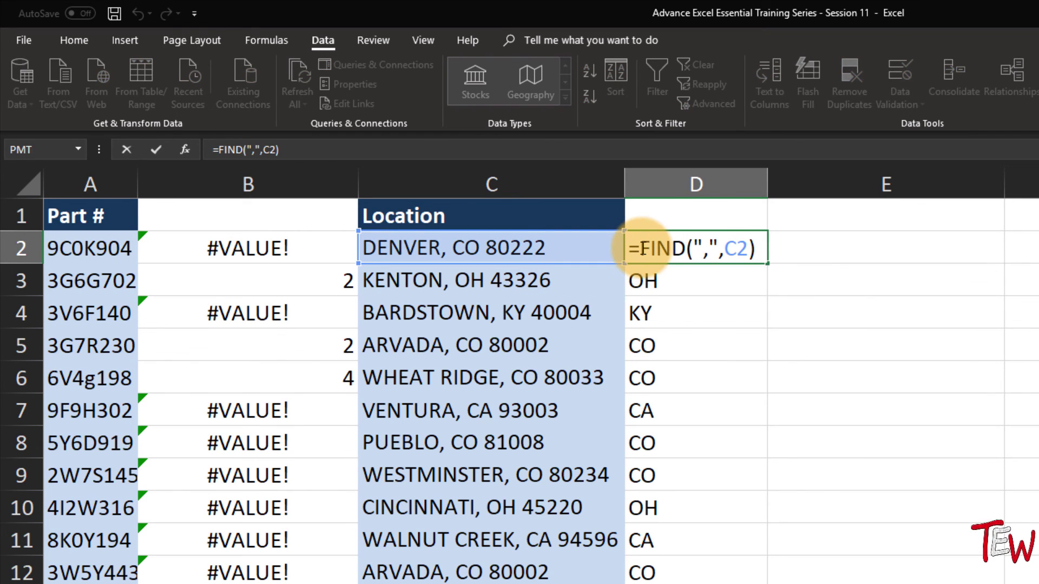
text(mid)
key(Tab)
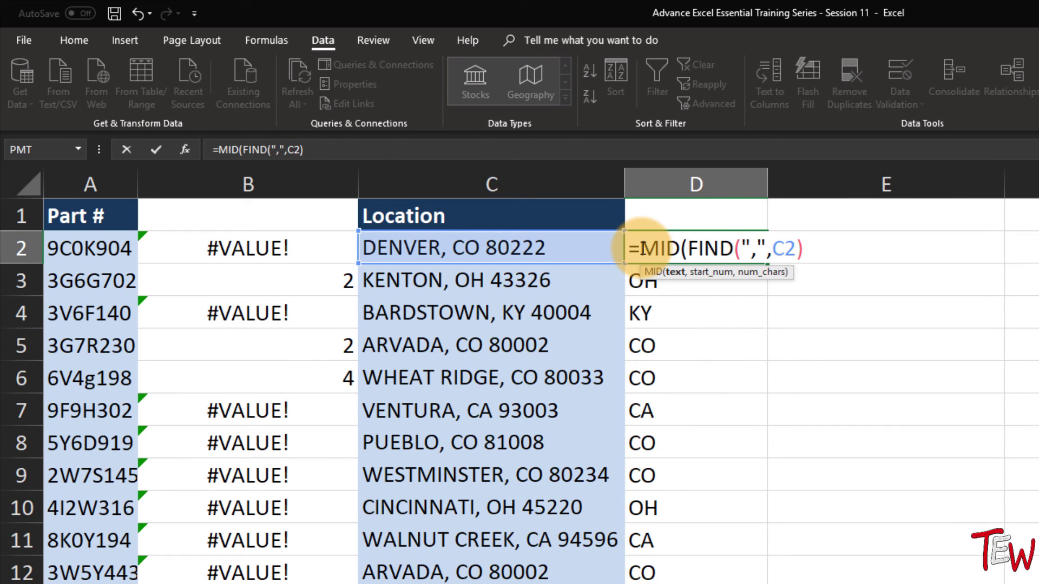
text(C2,)
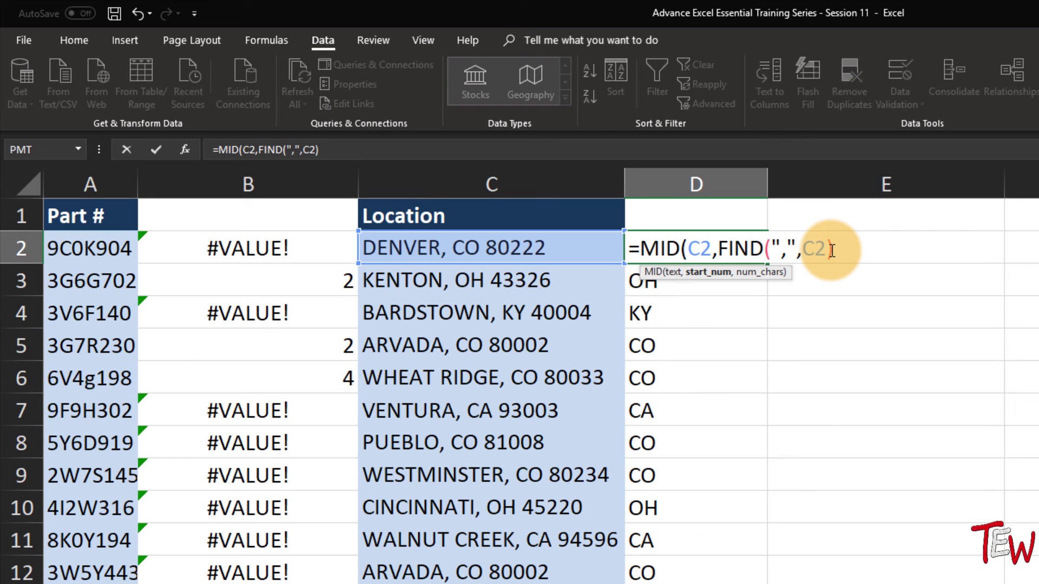
text(+)
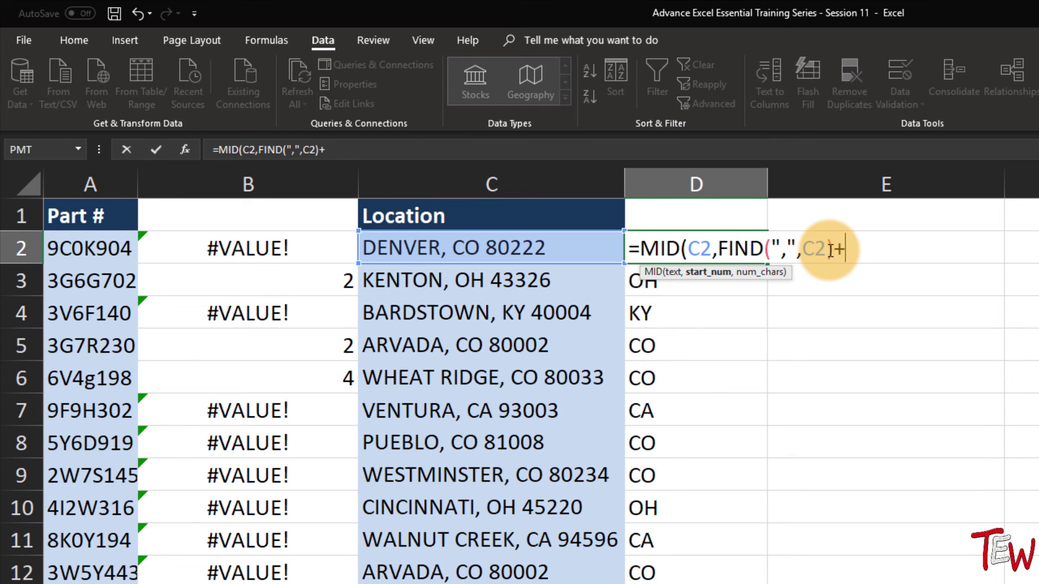
text(2)
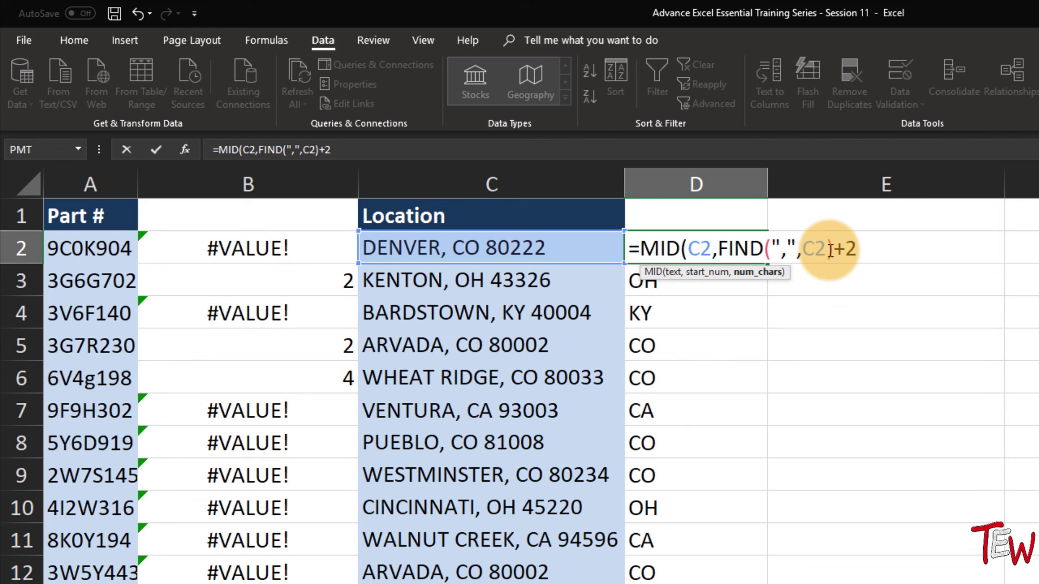
text(,)
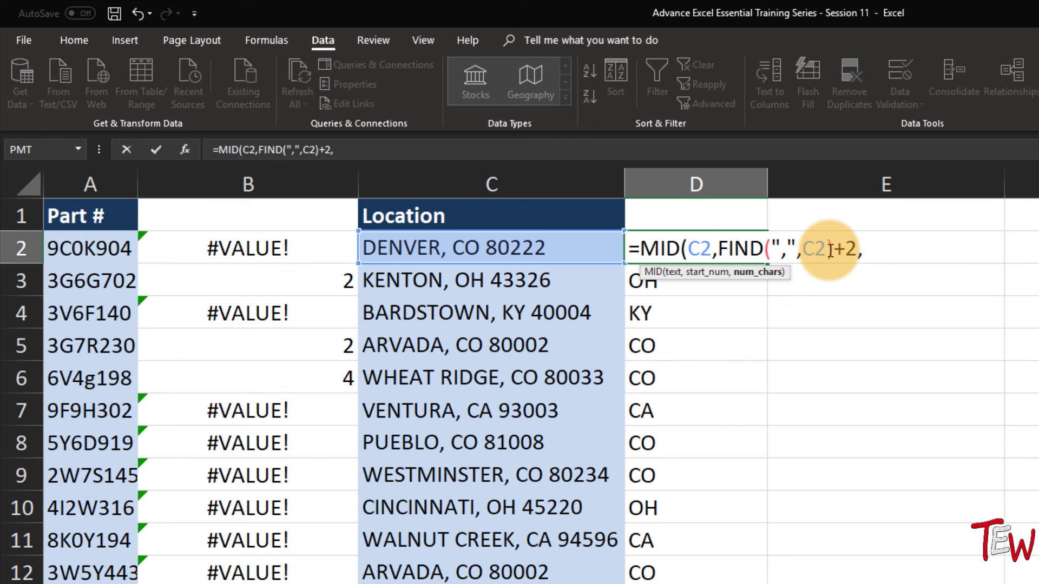
text(2)
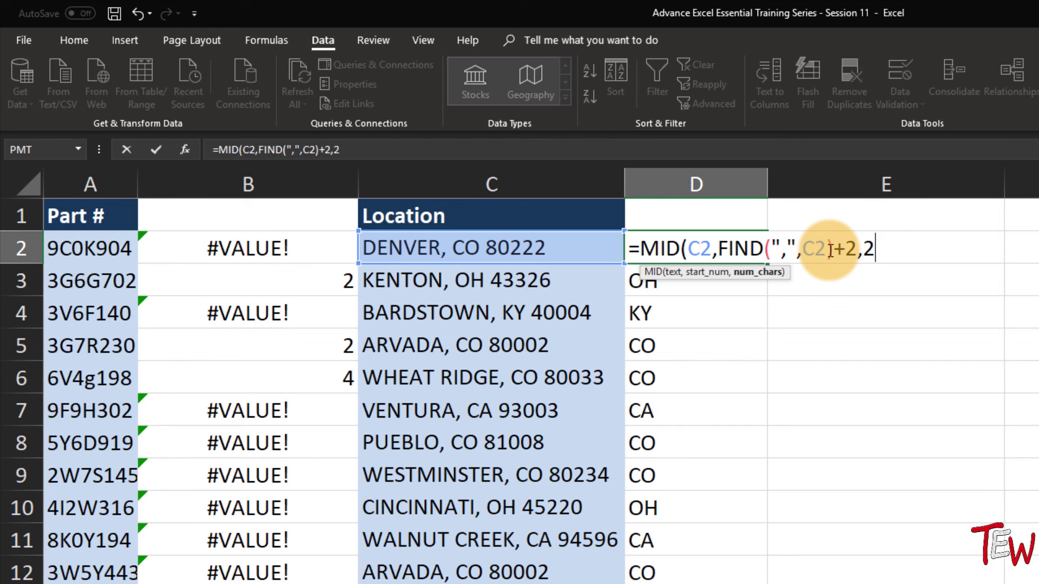
text())
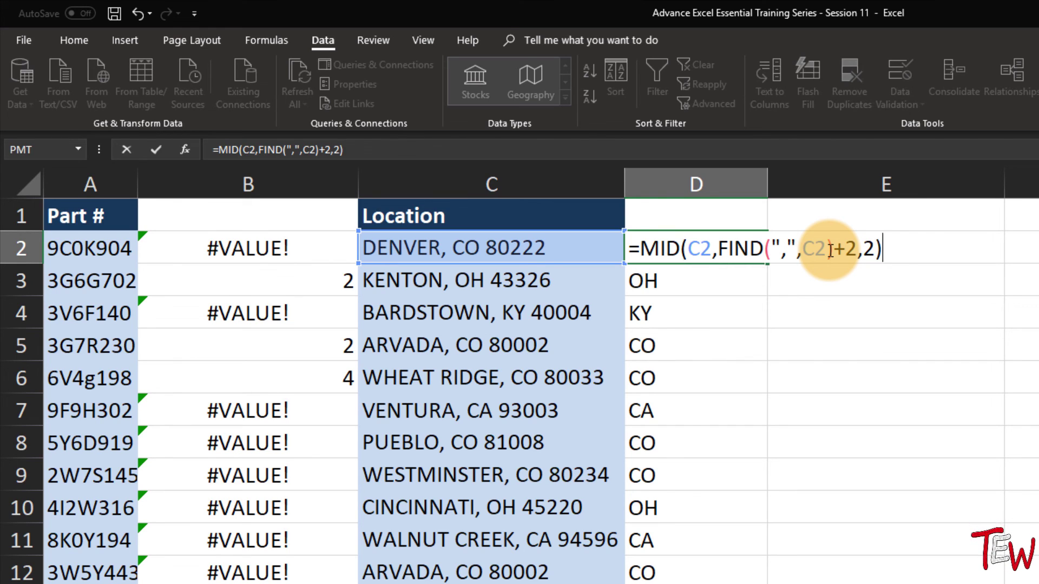
key(Return)
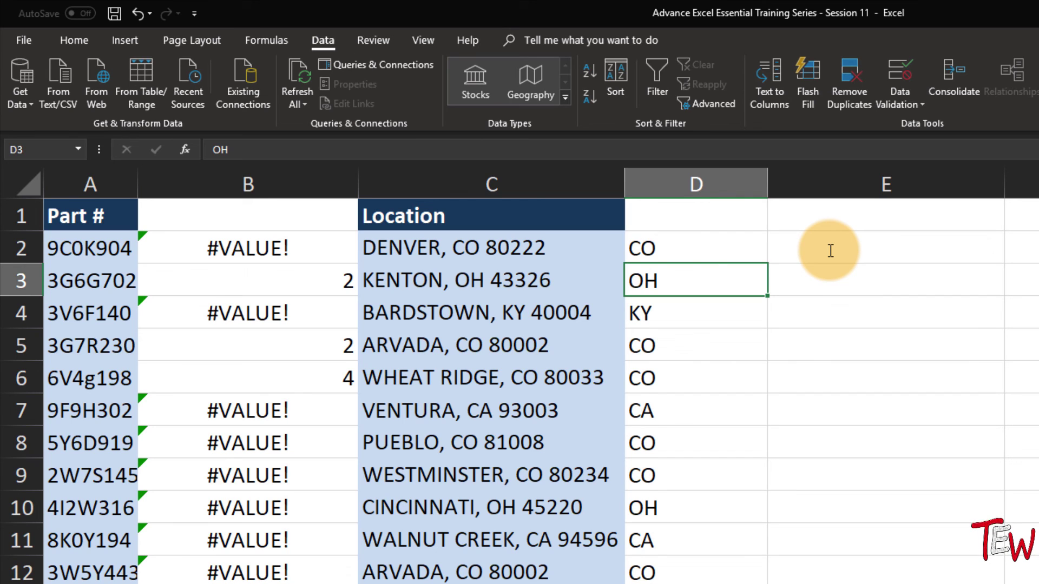
Step: Copy D2's MID state formula down column D
click(755, 254)
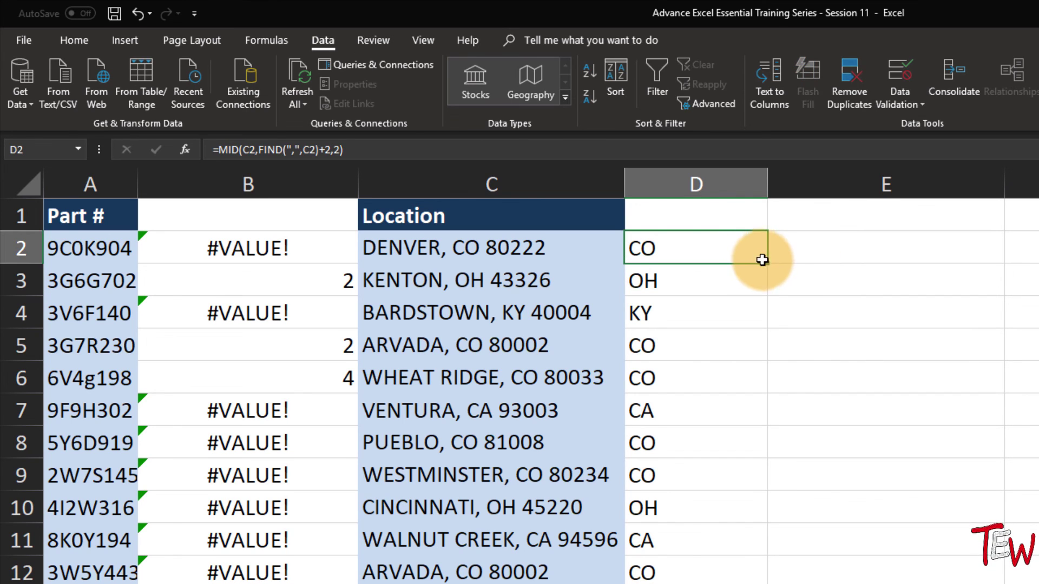
double_click(764, 264)
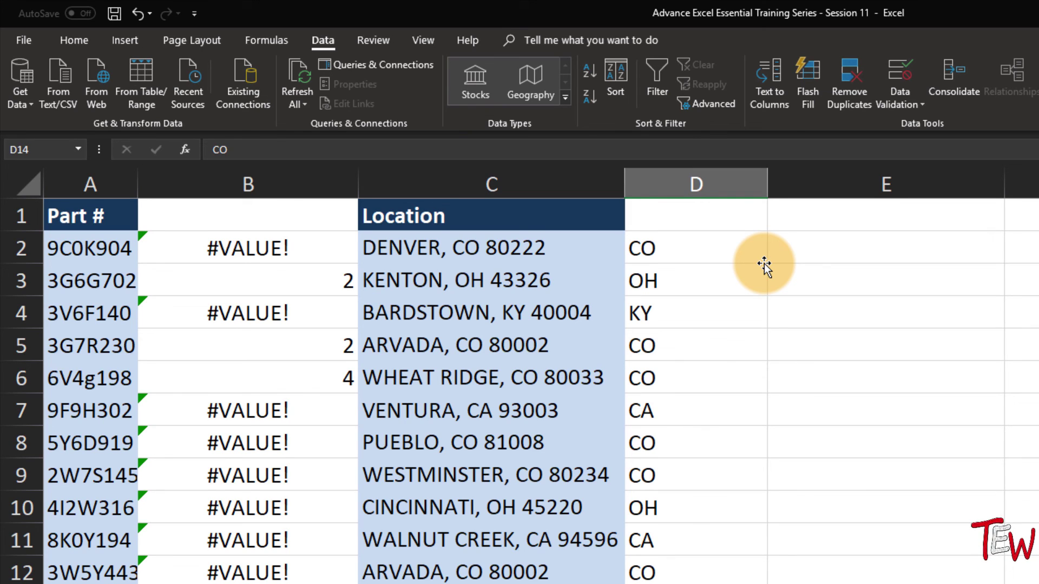
click(695, 254)
drag(769, 264, 736, 583)
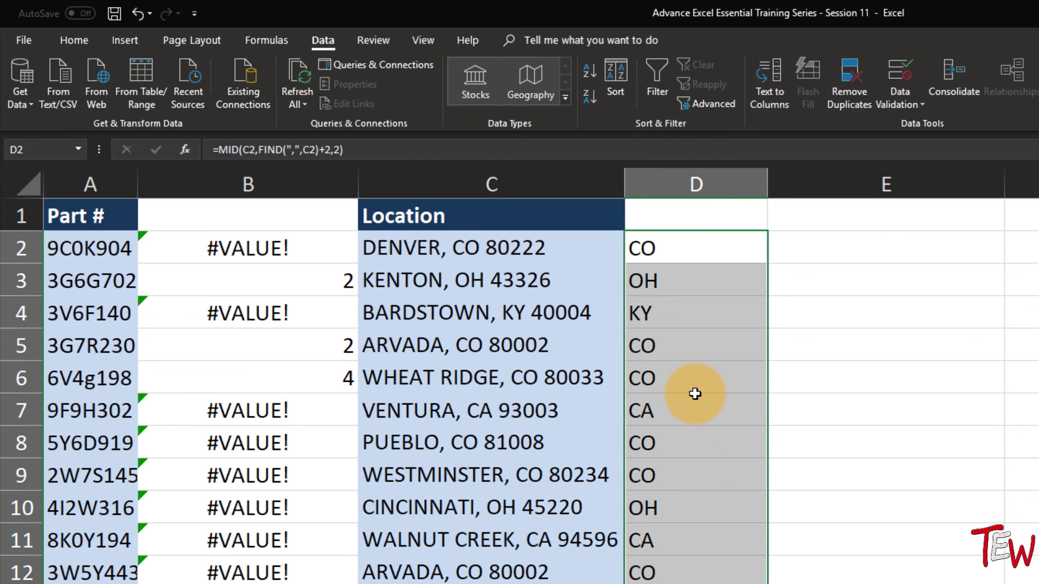
Step: Delete the state values from D2 through D12
double_click(729, 254)
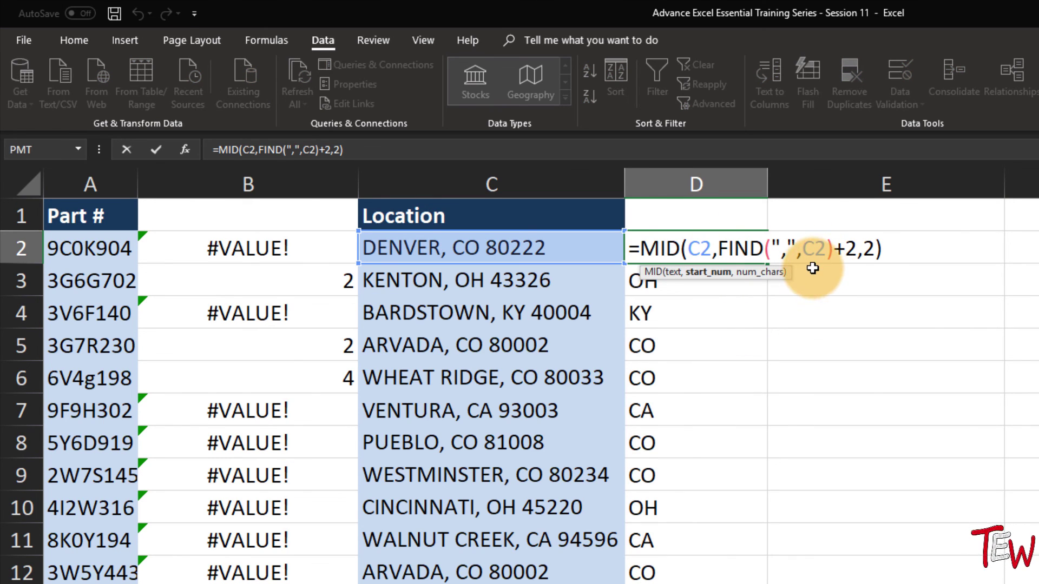
drag(696, 247, 703, 576)
key(Delete)
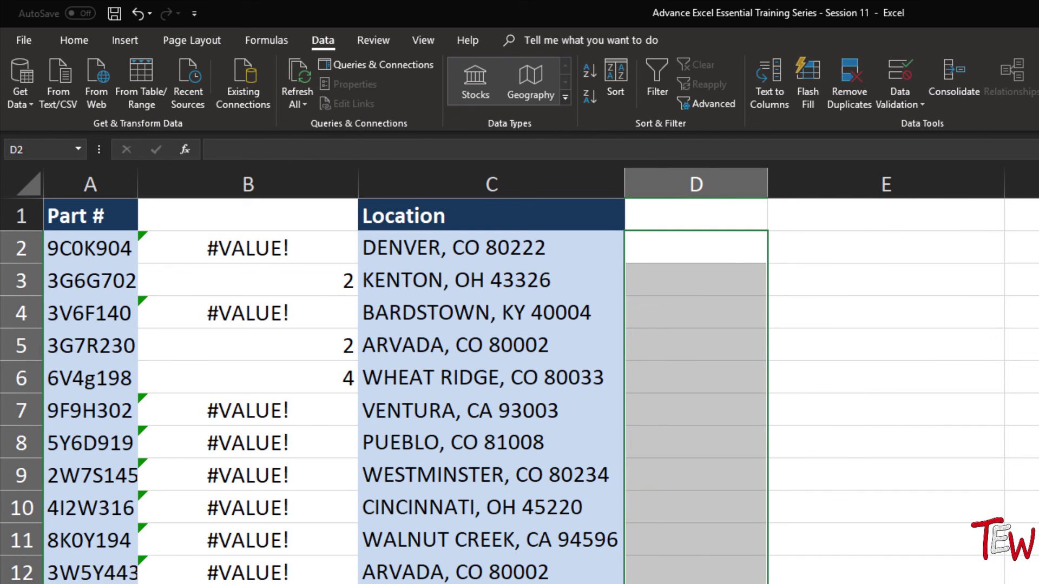
Step: Add extra spaces after the commas in the Kenton and Denver locations and before BARDSTOWN in C4
double_click(505, 277)
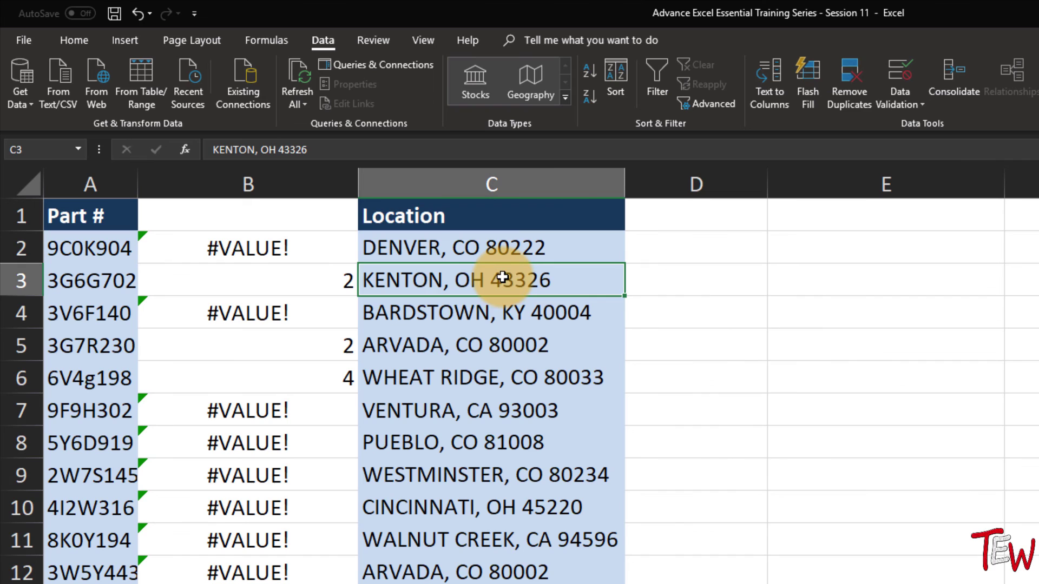
click(458, 285)
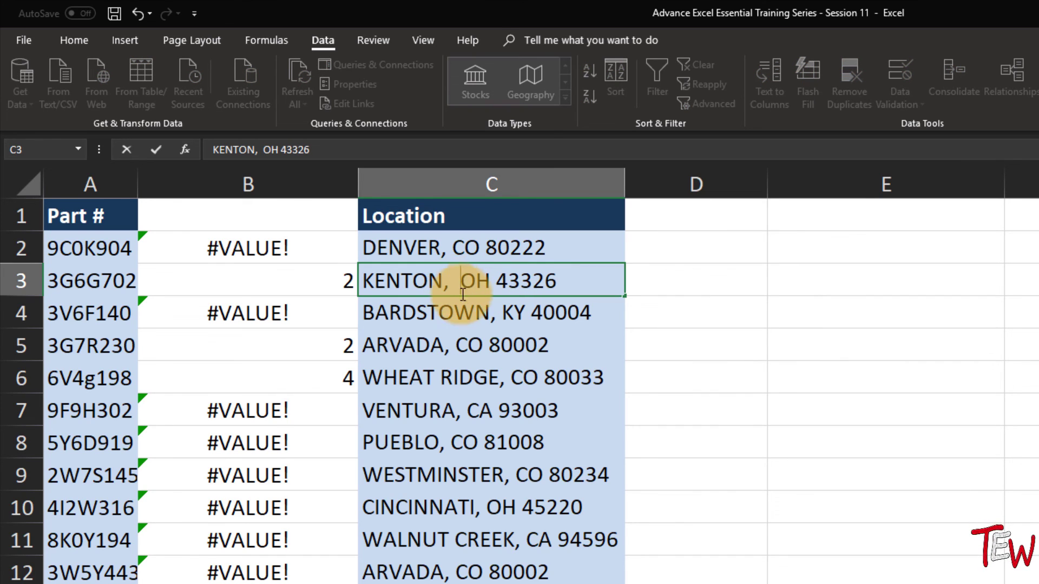
click(450, 246)
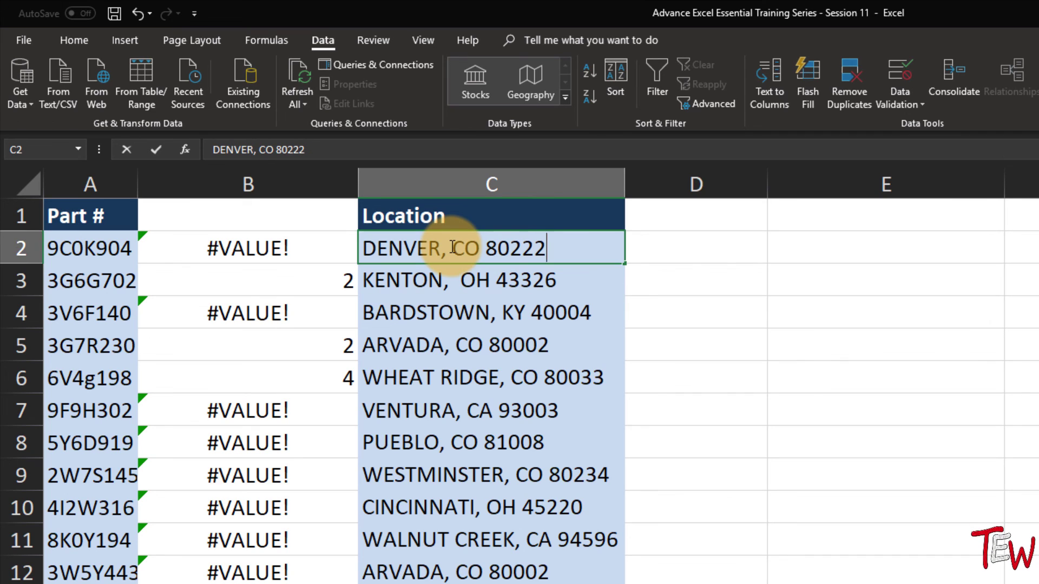
double_click(451, 247)
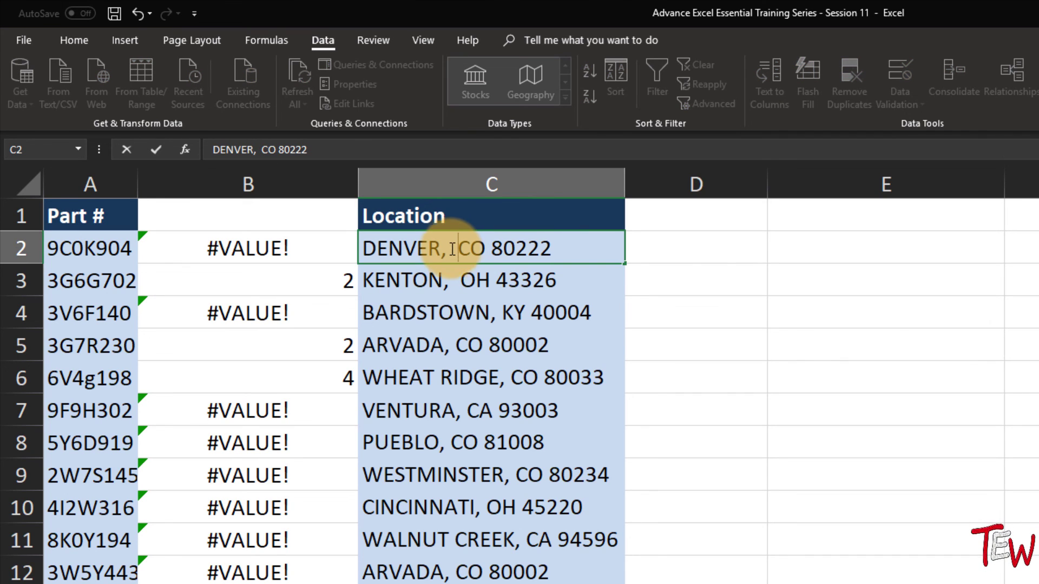
click(469, 310)
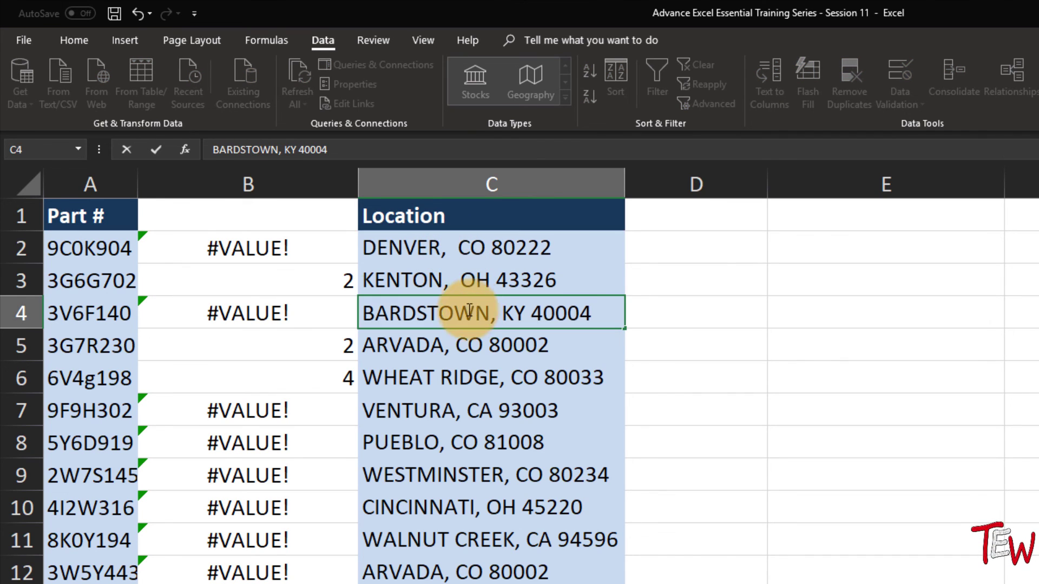
double_click(366, 318)
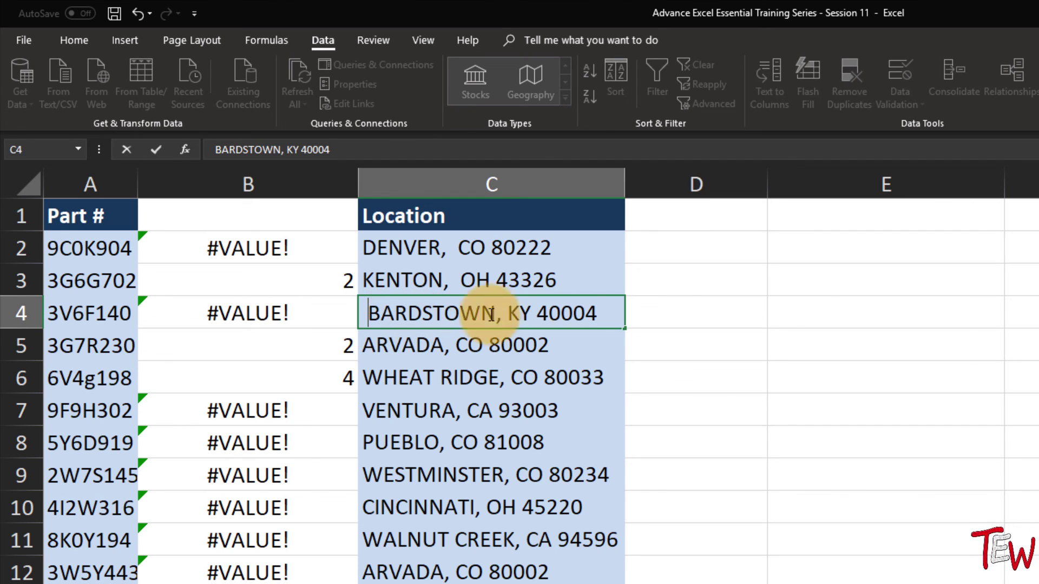
click(699, 253)
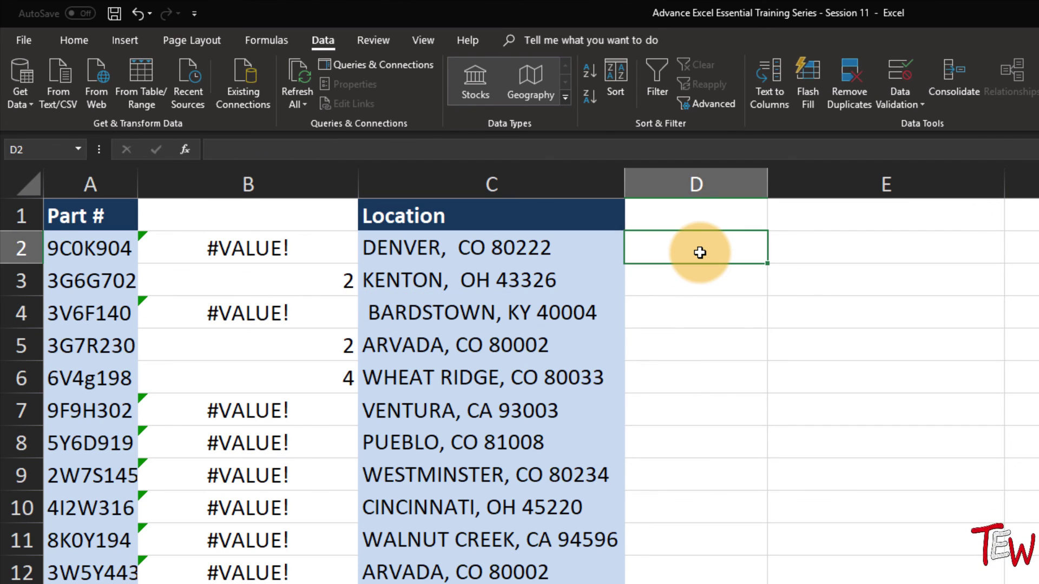
Step: Enter CO in D2 and Flash Fill the remaining state codes (OH, KY, CA…) down column D
text(C)
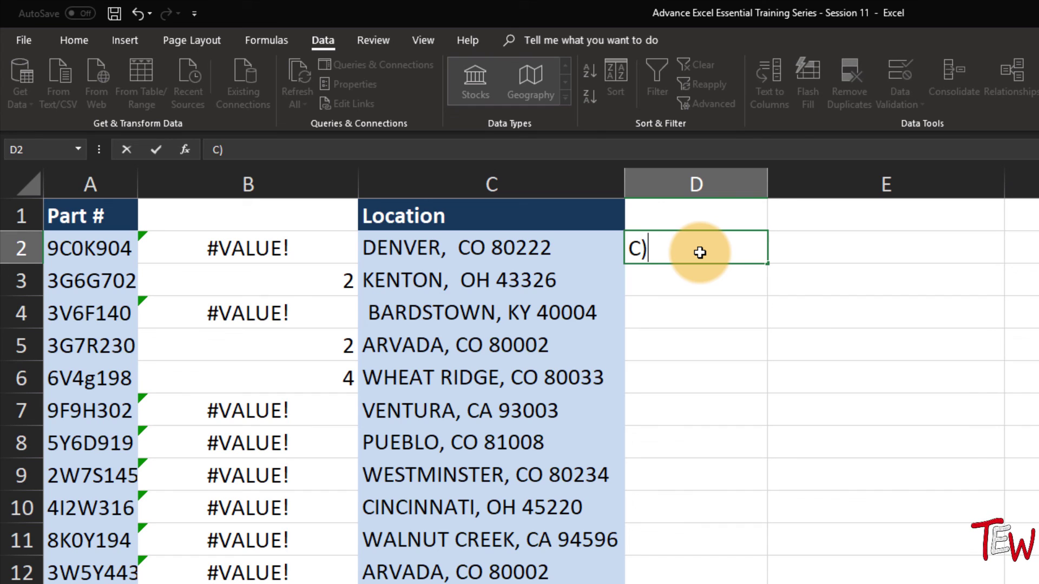
text(O)
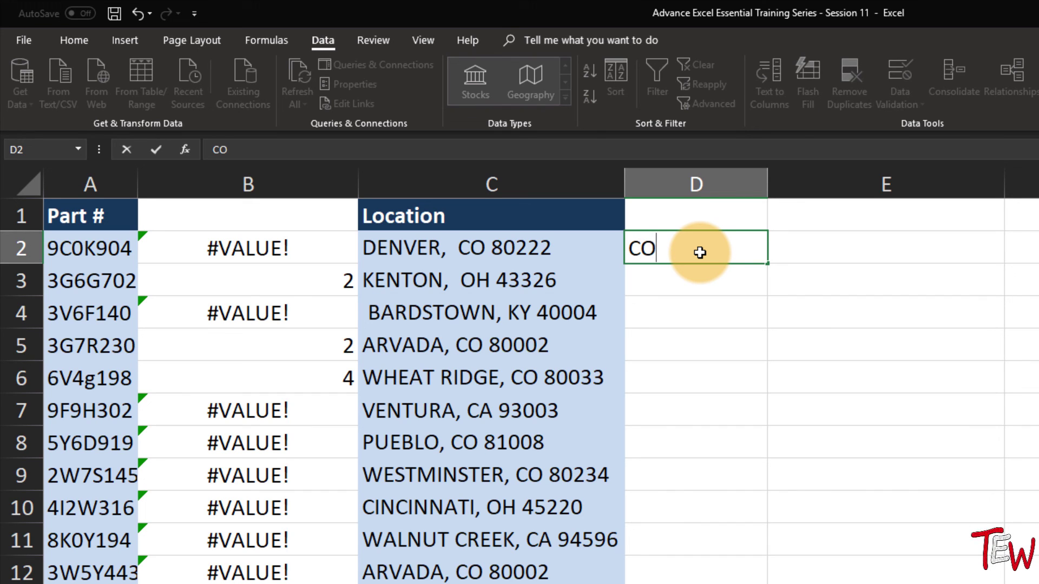
key(Return)
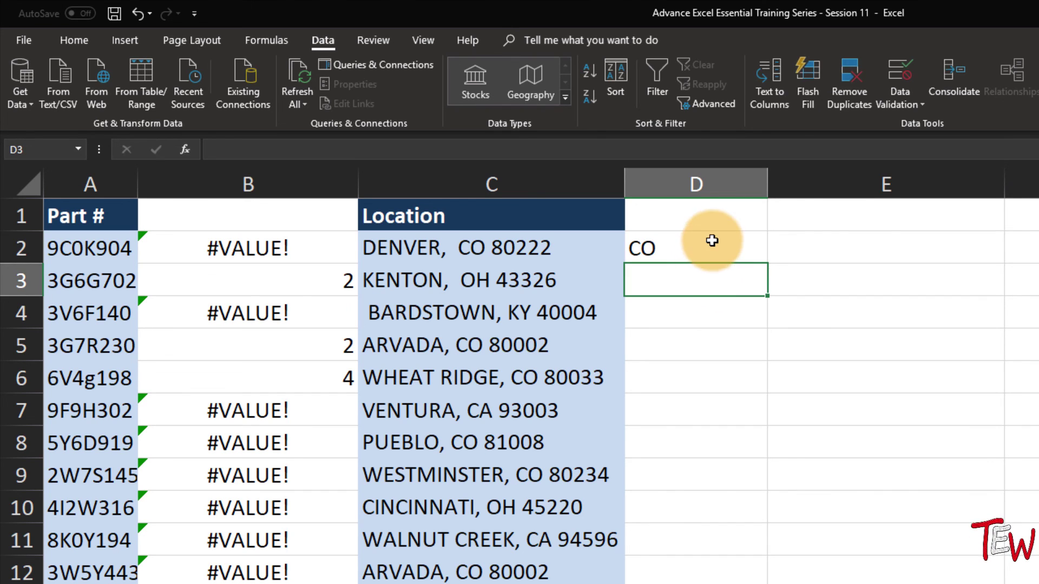
click(808, 81)
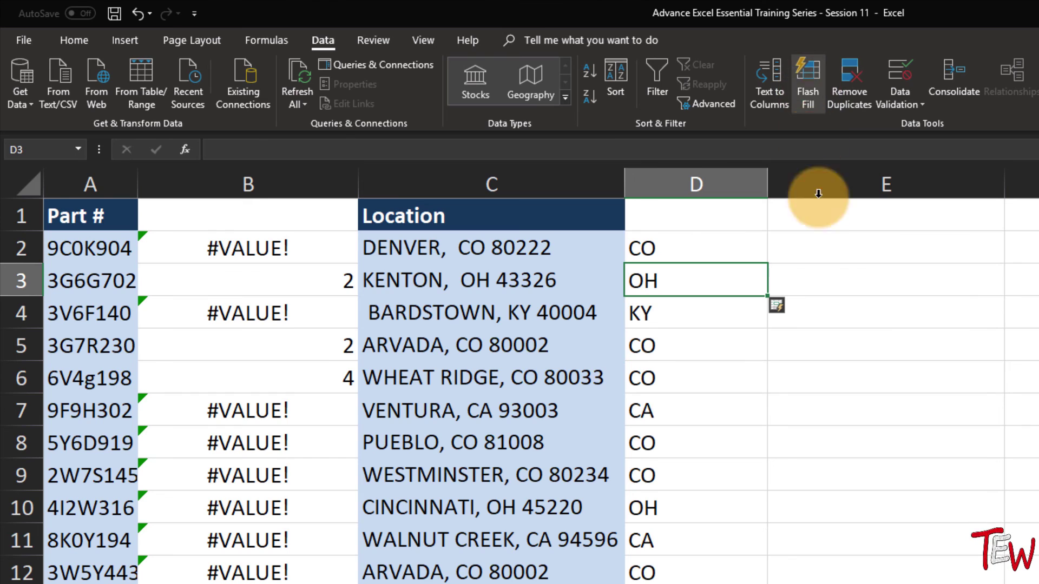
click(831, 254)
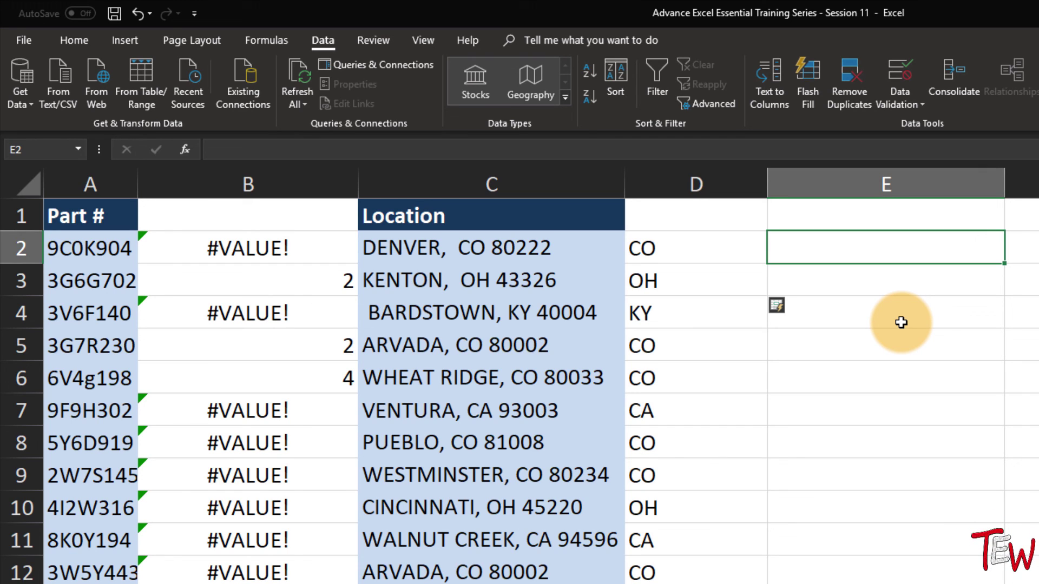
Step: Undo the Flash Fill, then redo to restore trimmed locations and the =MID(C2,FIND(",",C2)+2,2) formulas
key(ctrl+z)
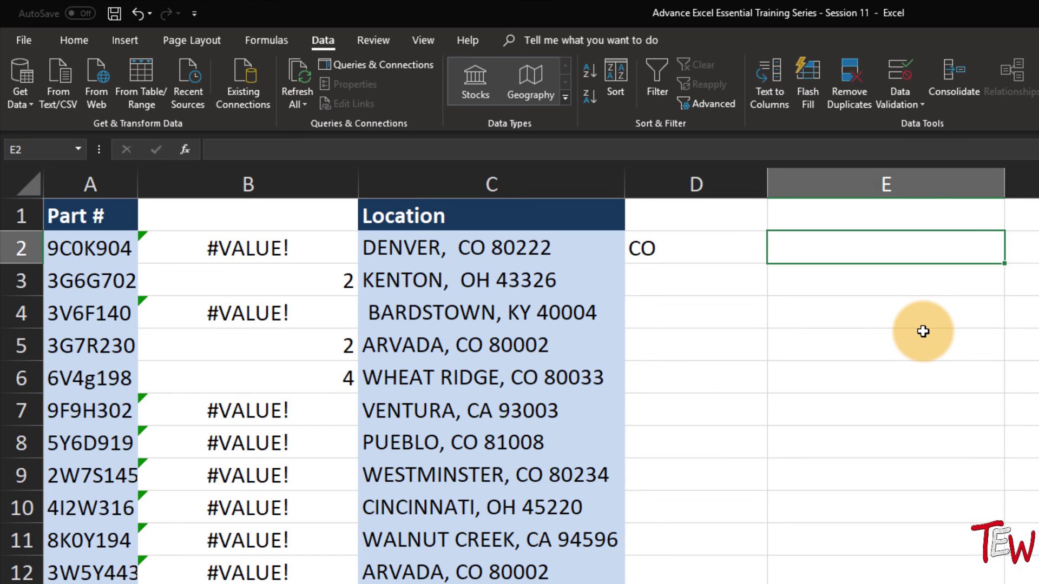
key(ctrl+z)
key(ctrl+y)
key(ctrl+y)
key(ctrl+y)
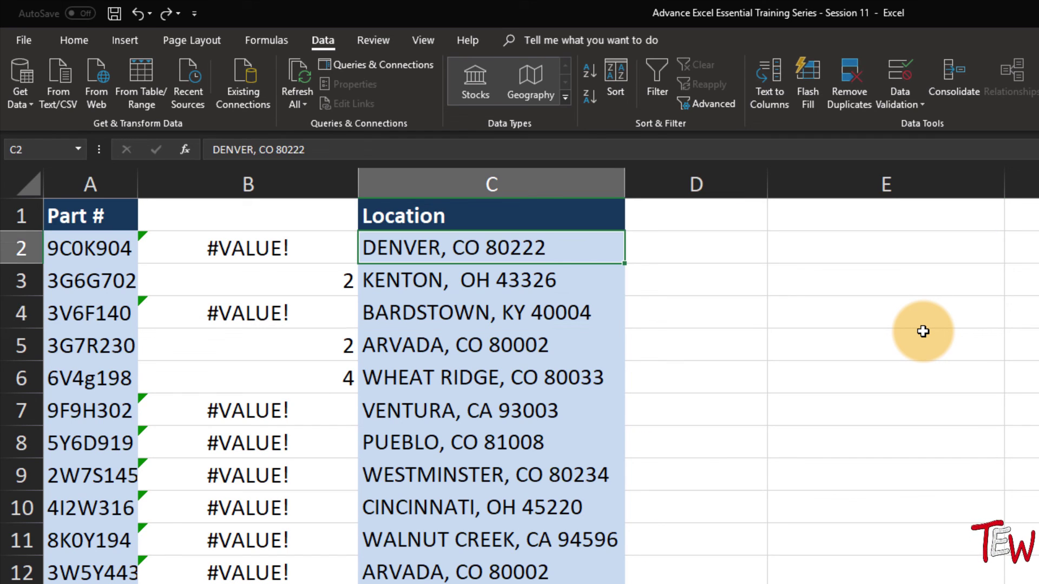
key(ctrl+y)
double_click(731, 258)
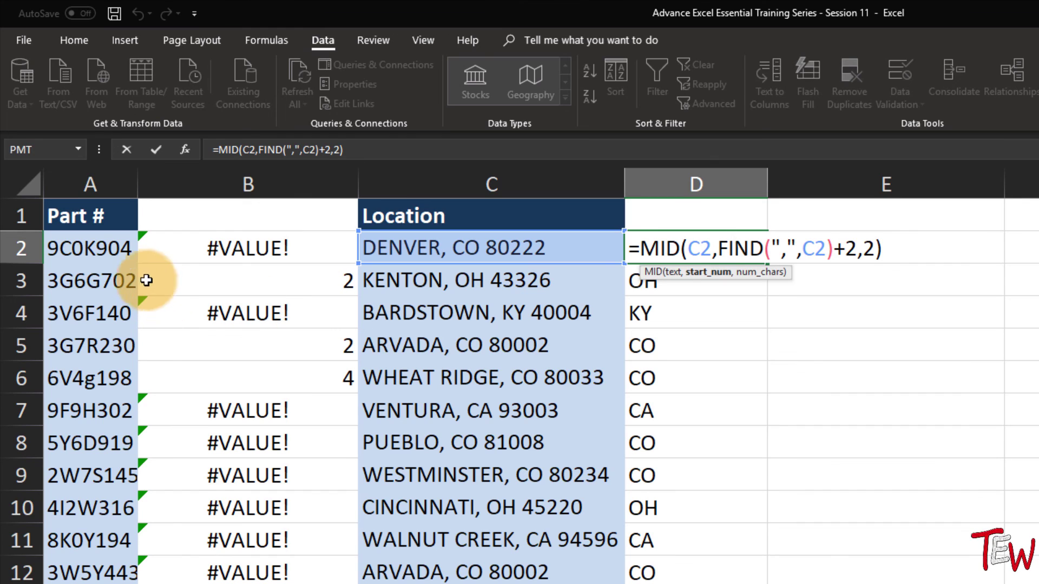
click(110, 274)
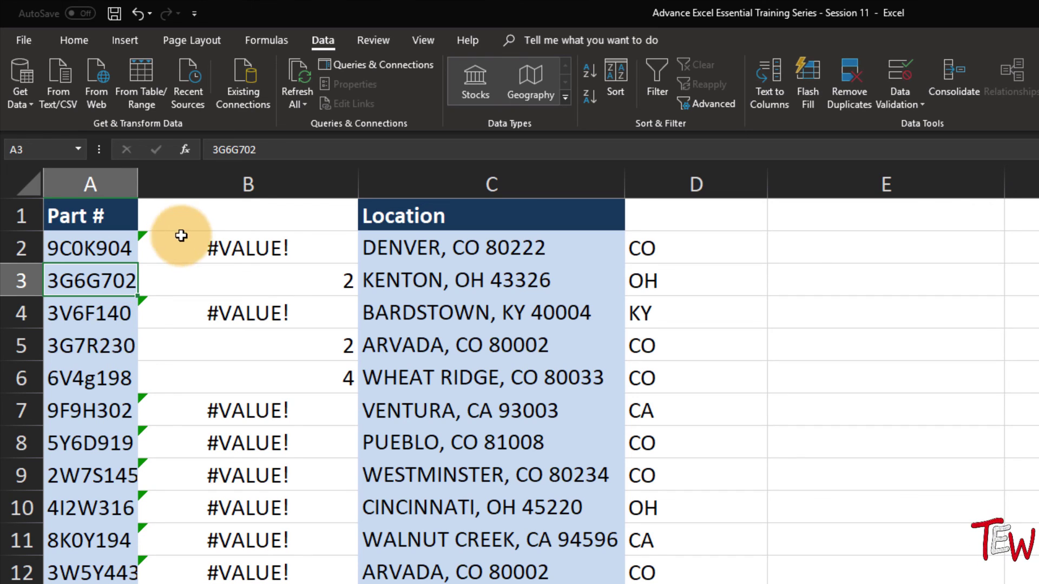
Step: Replace B2's formula with =MID(A2,4,3)
double_click(209, 247)
key(Escape)
text(=)
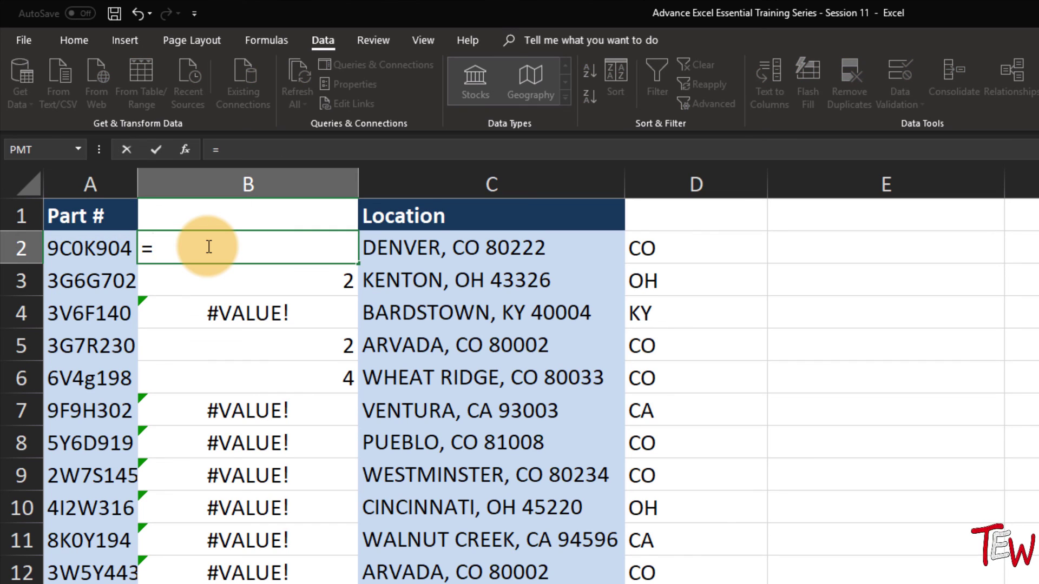
text(mid)
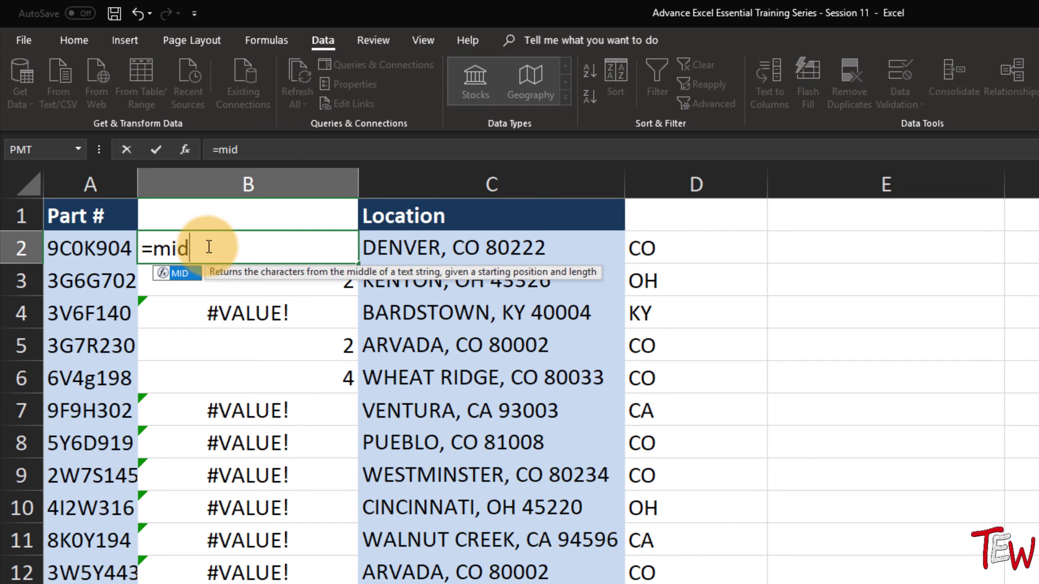
key(Tab)
click(86, 254)
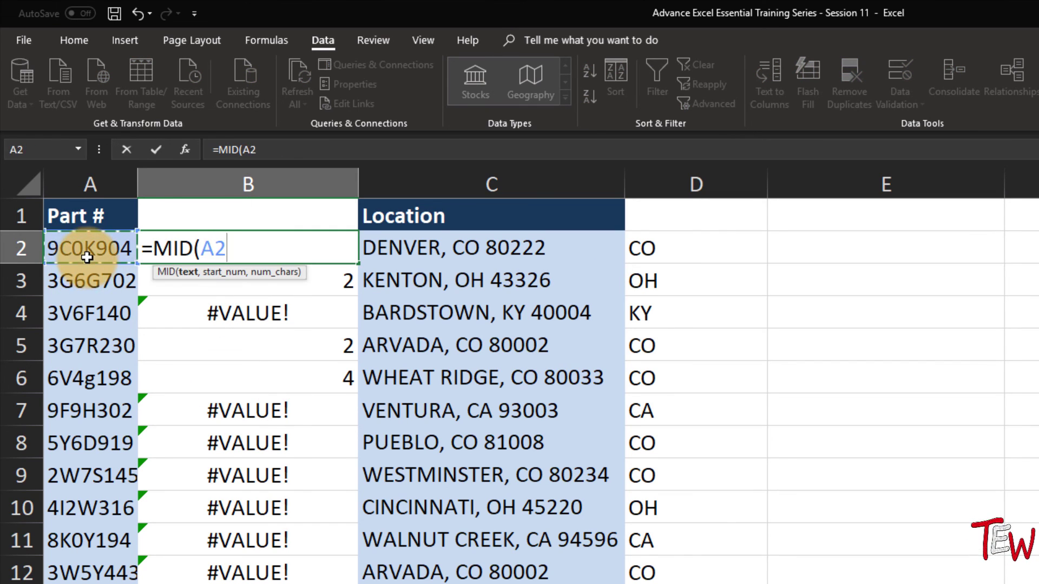
text(,4)
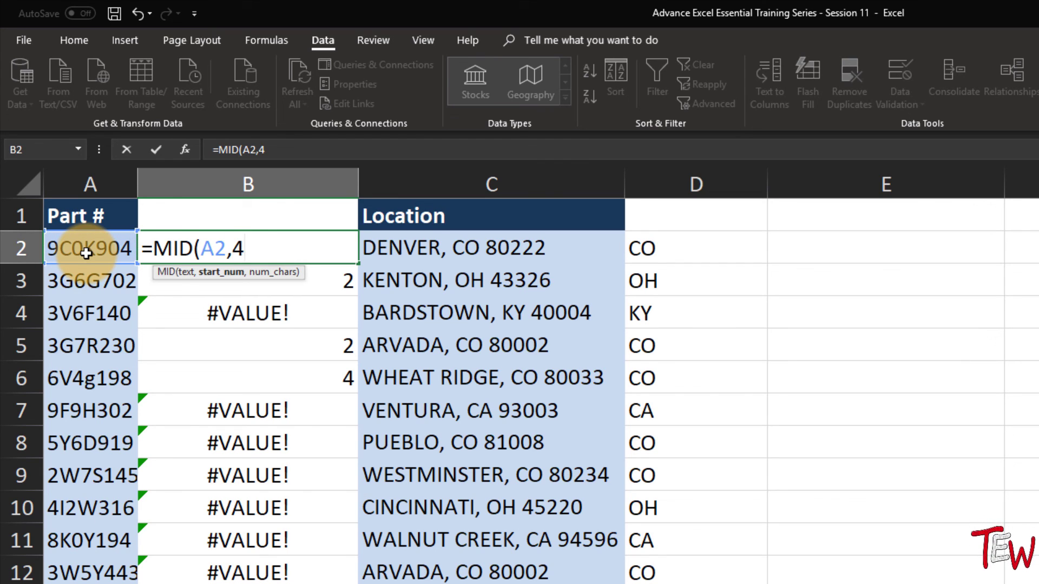
text(,3)
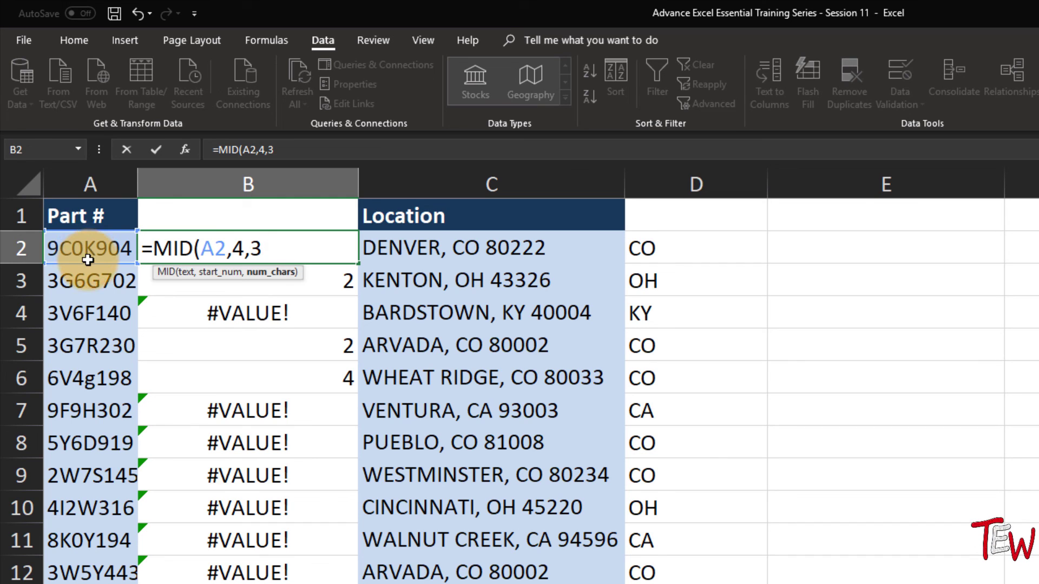
key(Return)
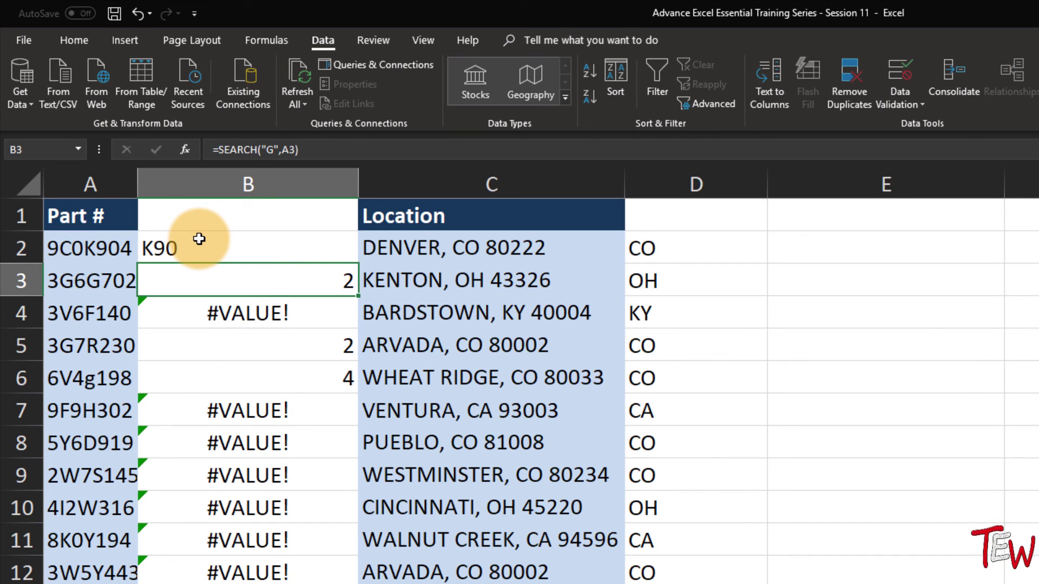
Step: Copy =MID(A2,4,3) down to B12, giving K90, G70, F14, R23…
double_click(205, 242)
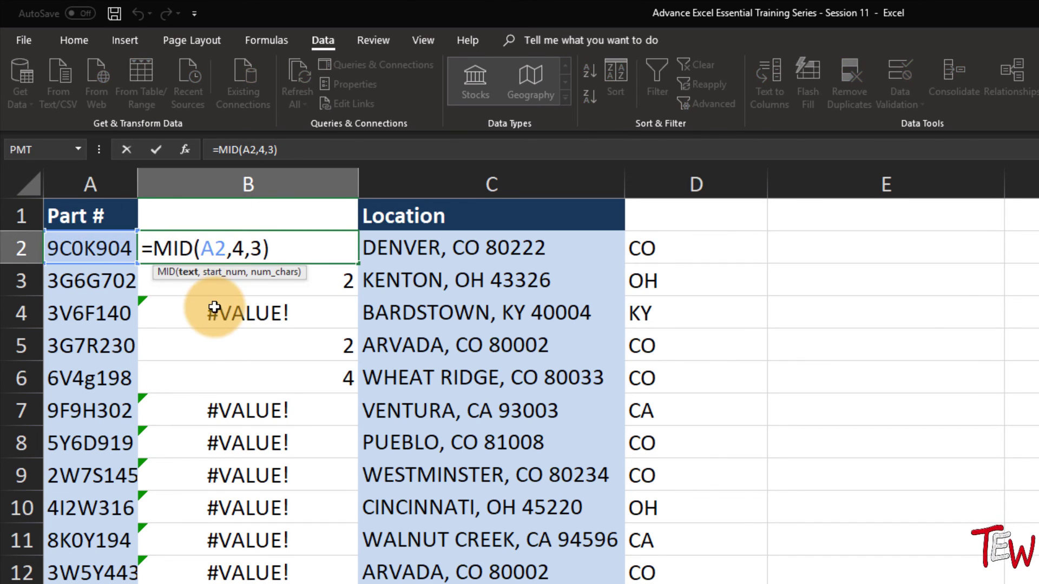
click(218, 290)
key(Escape)
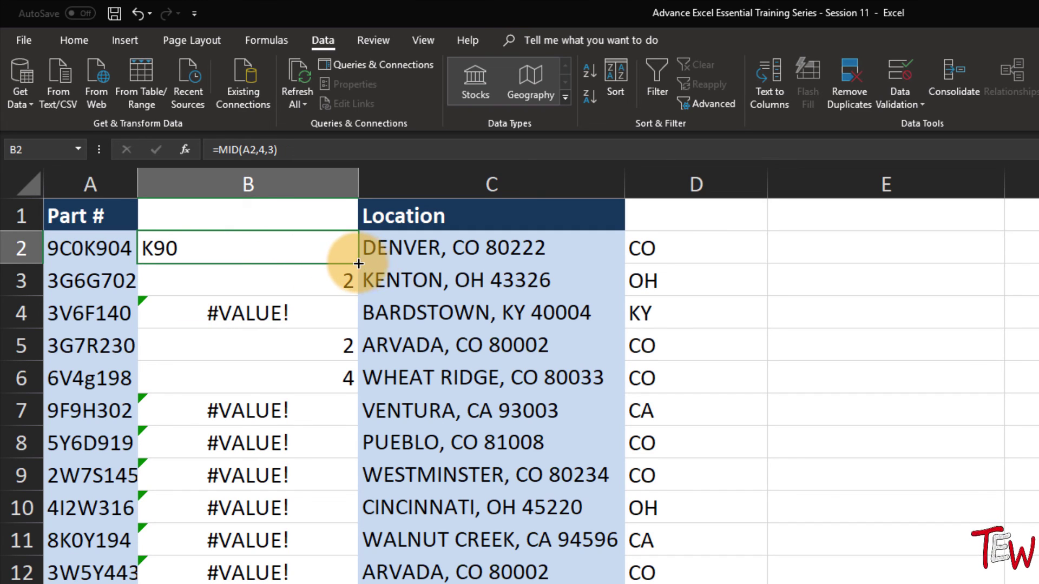
drag(356, 263, 333, 579)
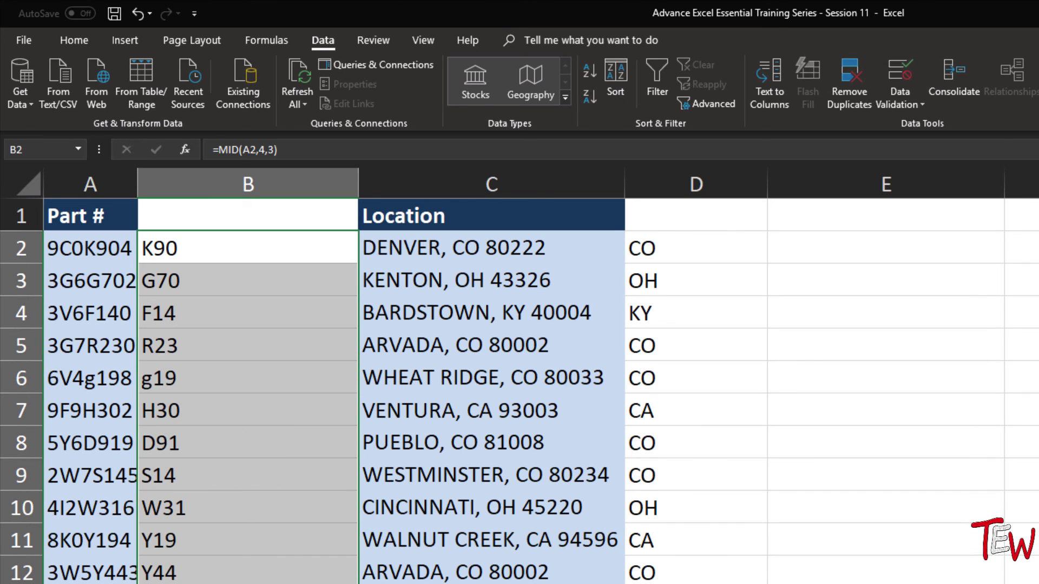
double_click(209, 255)
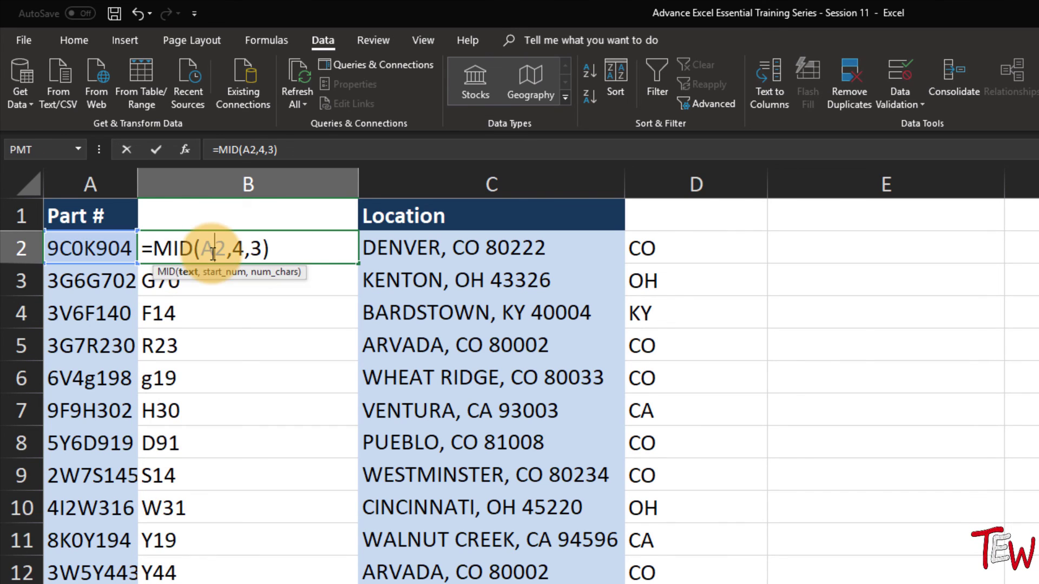